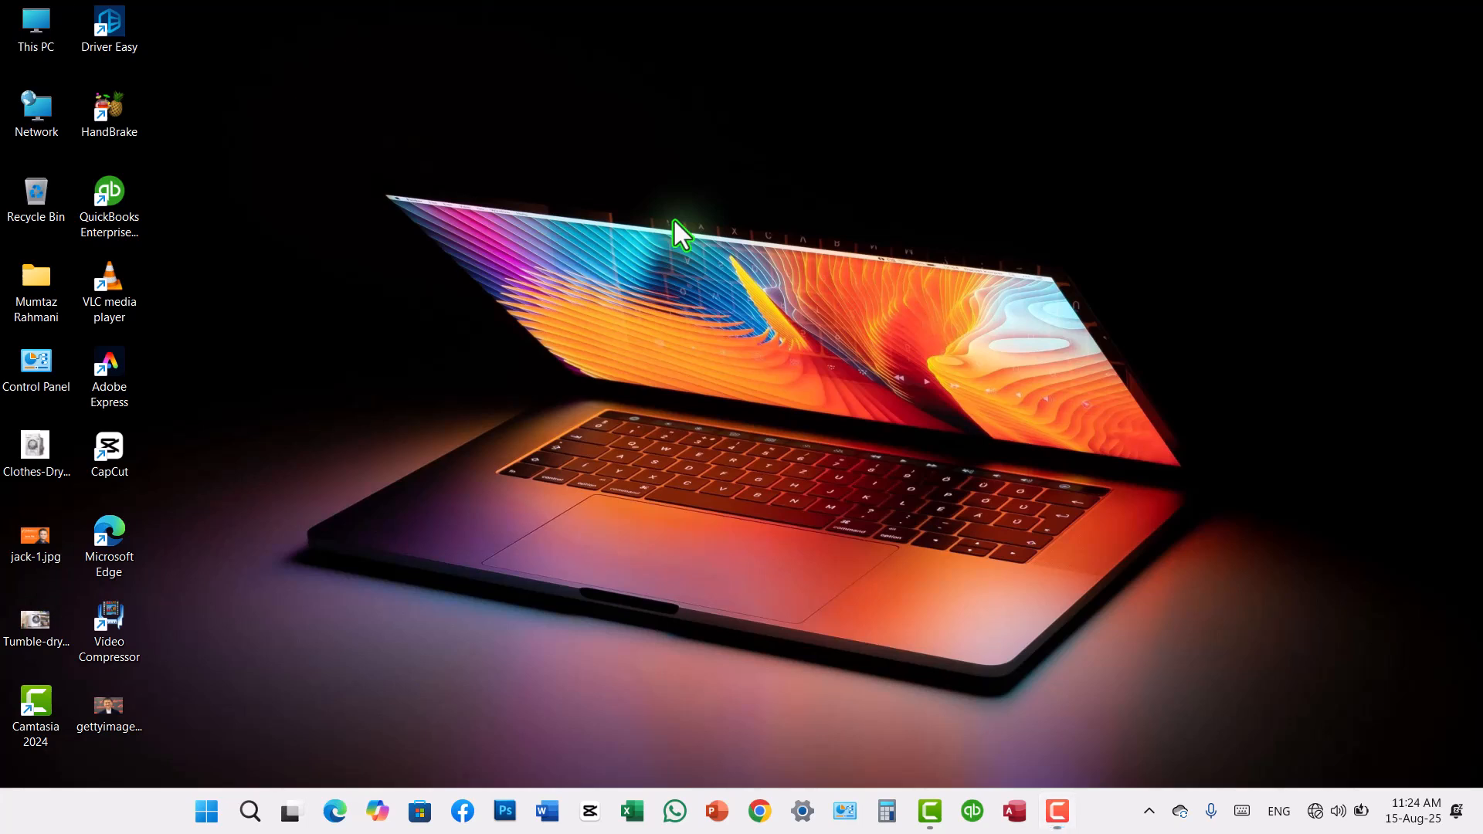
# Step: Switch to Access and start a blank database with the file name "Mumtaz Rahmani Academy"
pyautogui.click(724, 308)
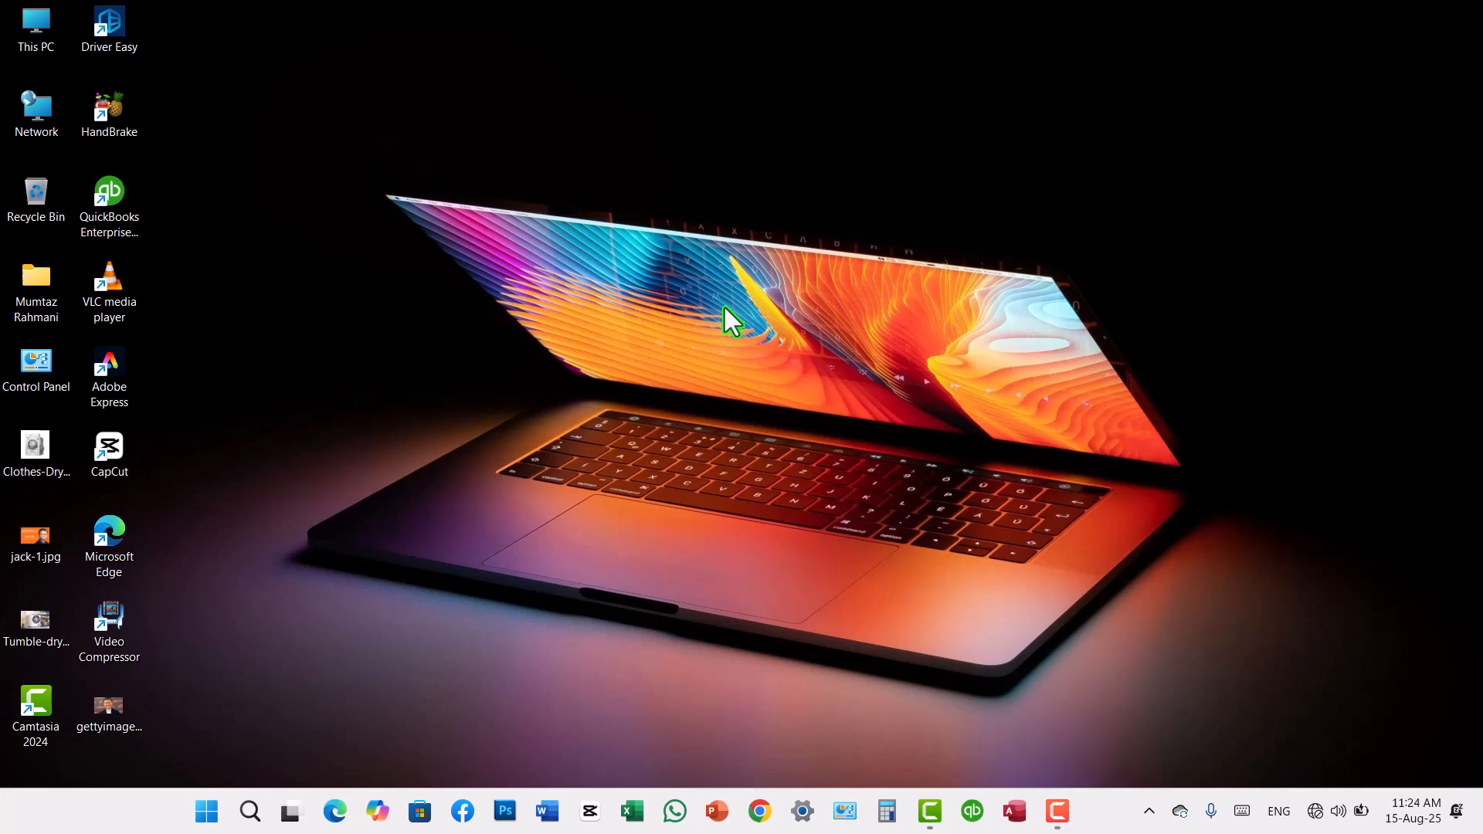
pyautogui.click(1010, 828)
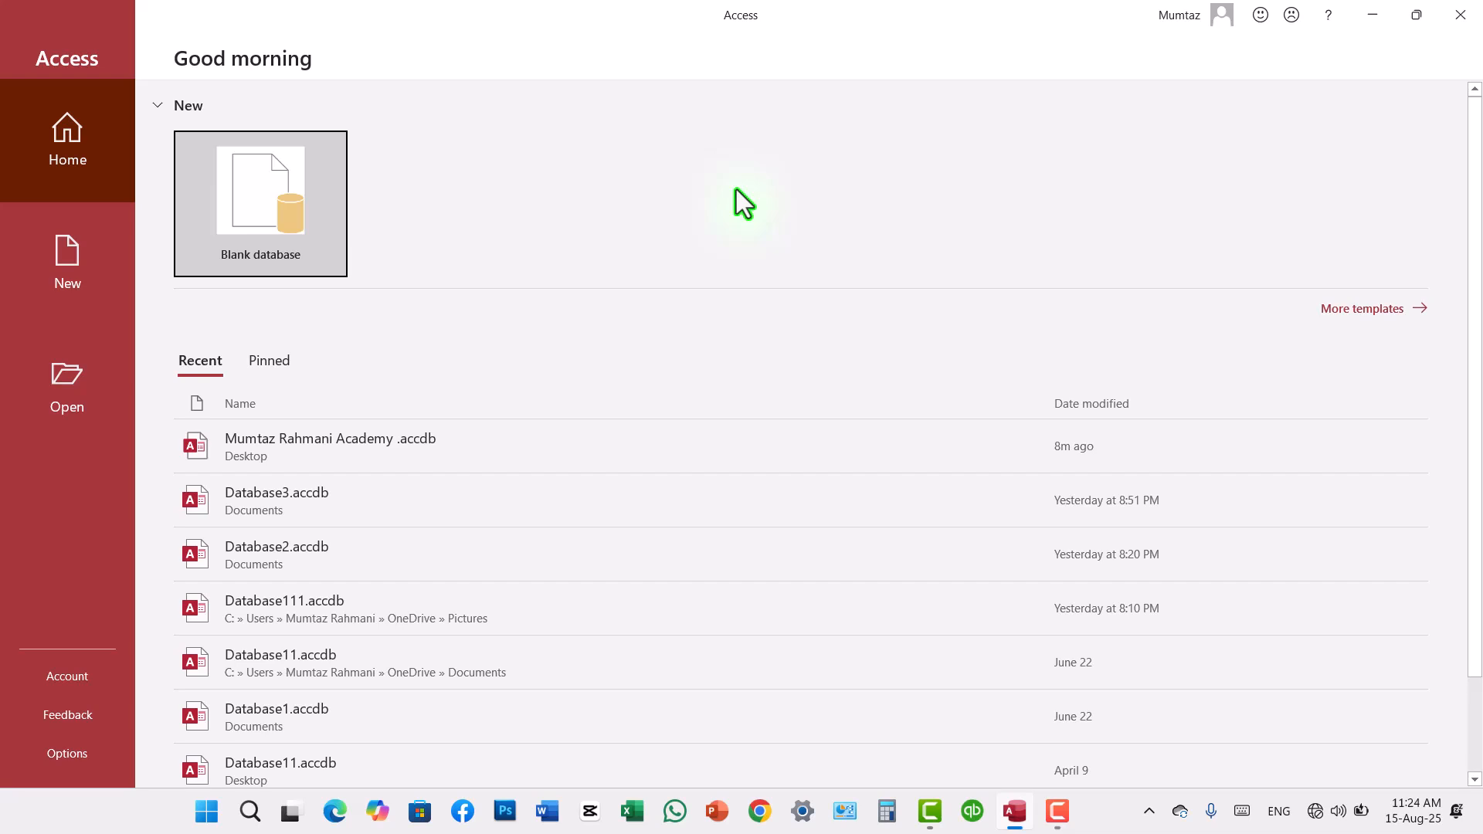
pyautogui.click(275, 229)
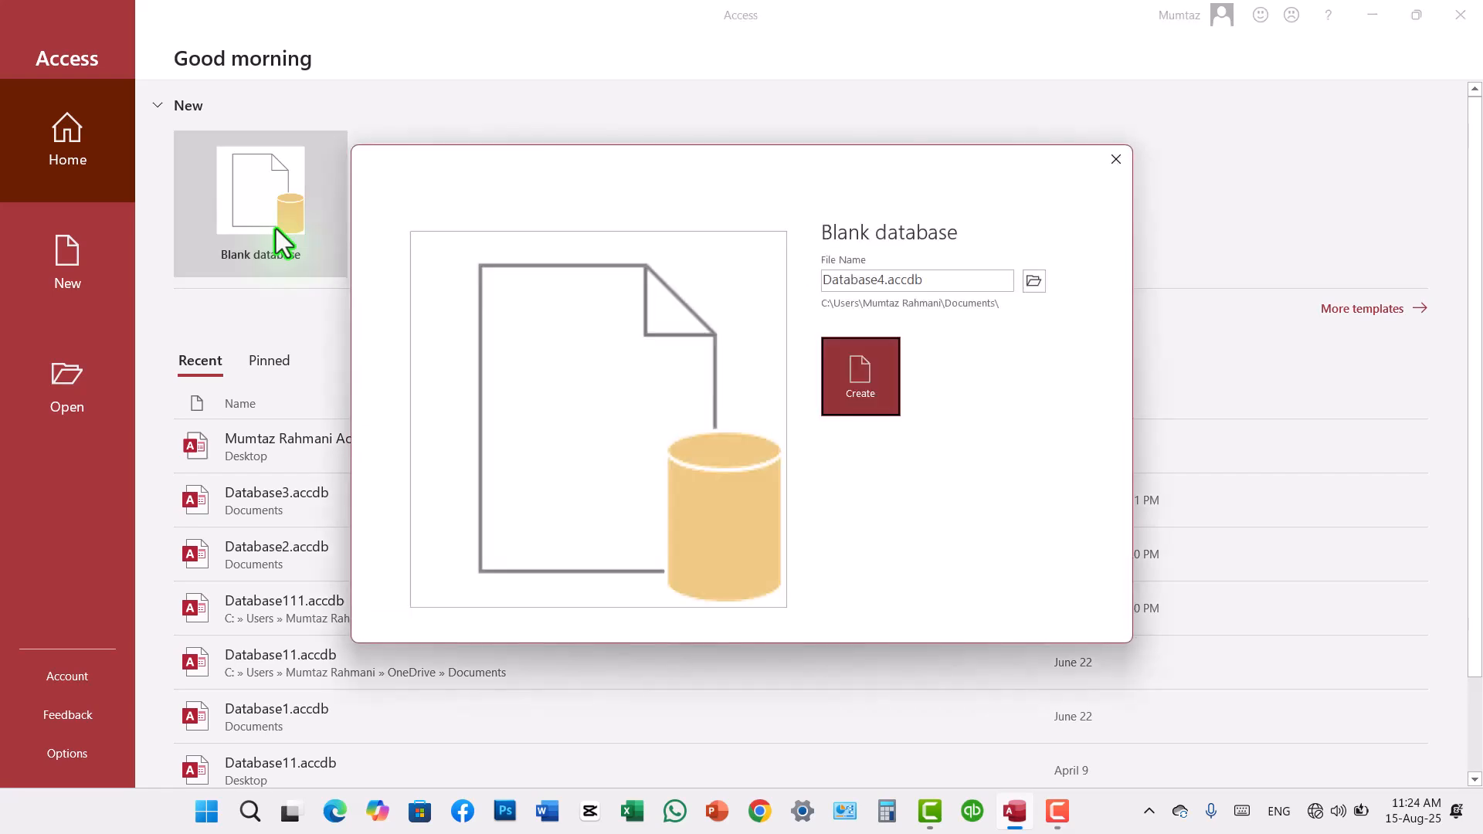
pyautogui.click(938, 283)
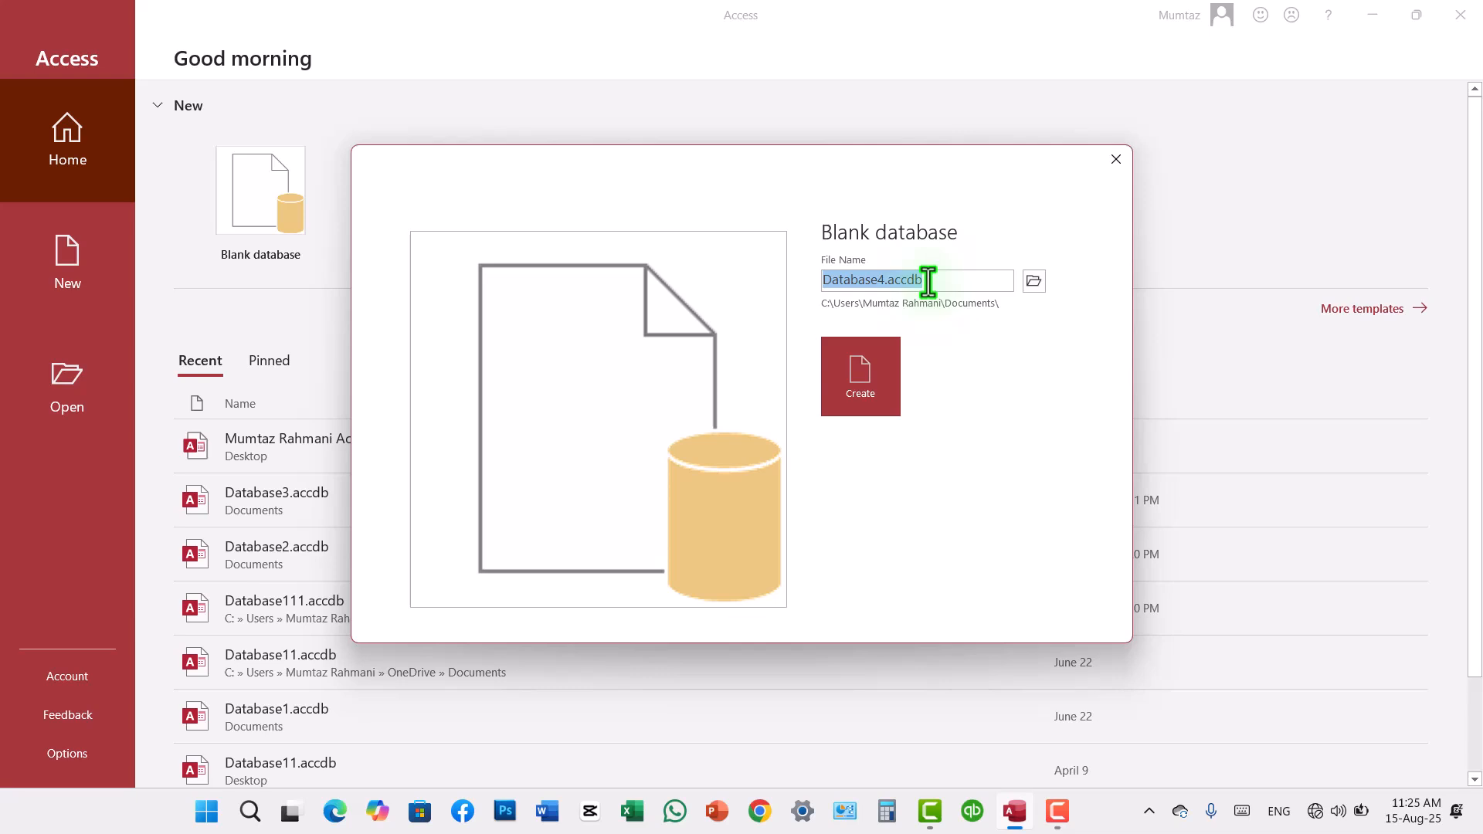
pyautogui.write('Mum')
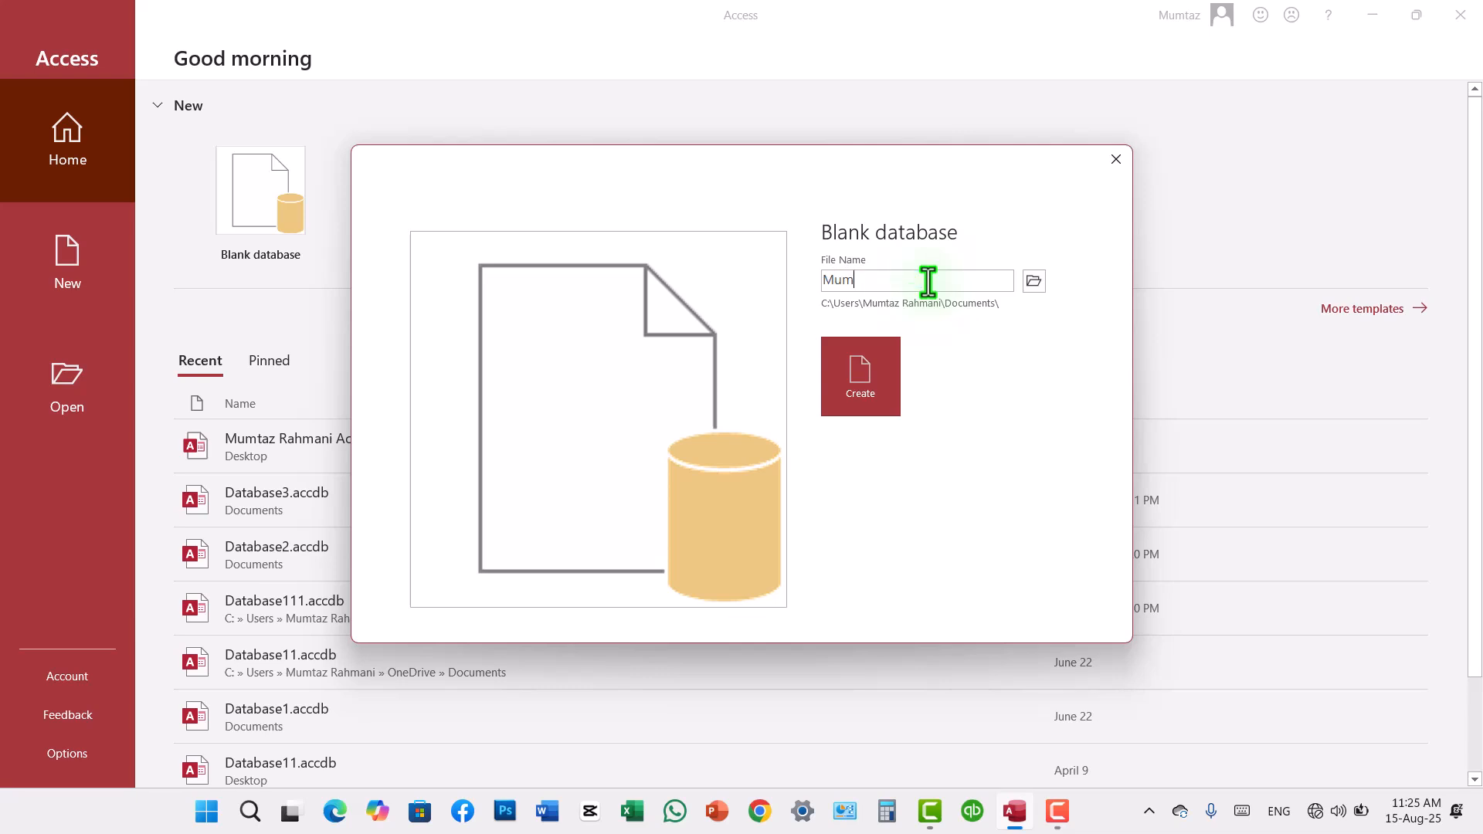
pyautogui.write('taz Rahmani Academy')
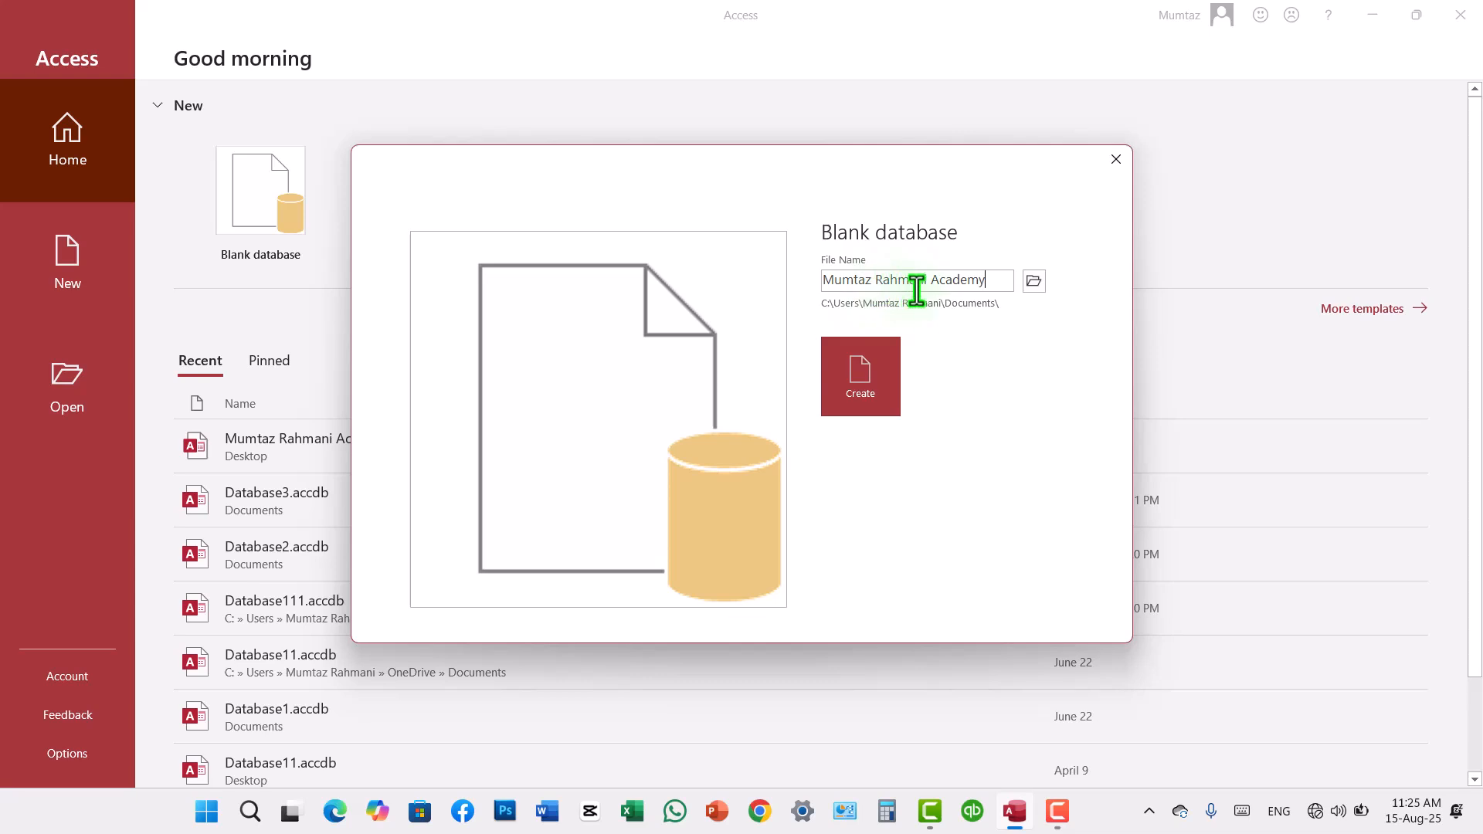
# Step: Choose the Desktop as the save location and create the blank database there
pyautogui.click(1030, 284)
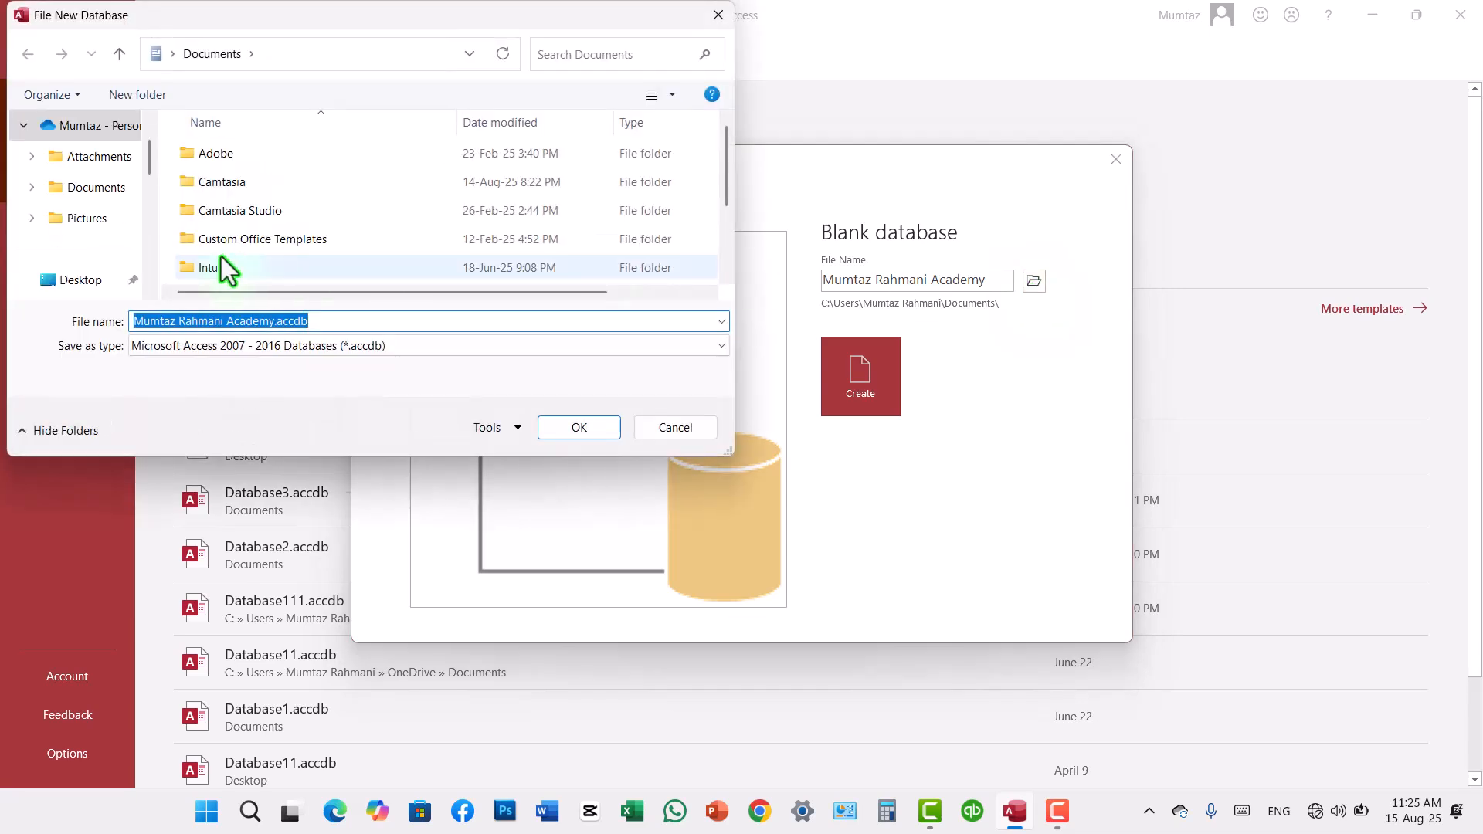
pyautogui.moveTo(150, 167)
pyautogui.mouseDown()
pyautogui.moveTo(151, 193)
pyautogui.moveTo(149, 173)
pyautogui.mouseUp()
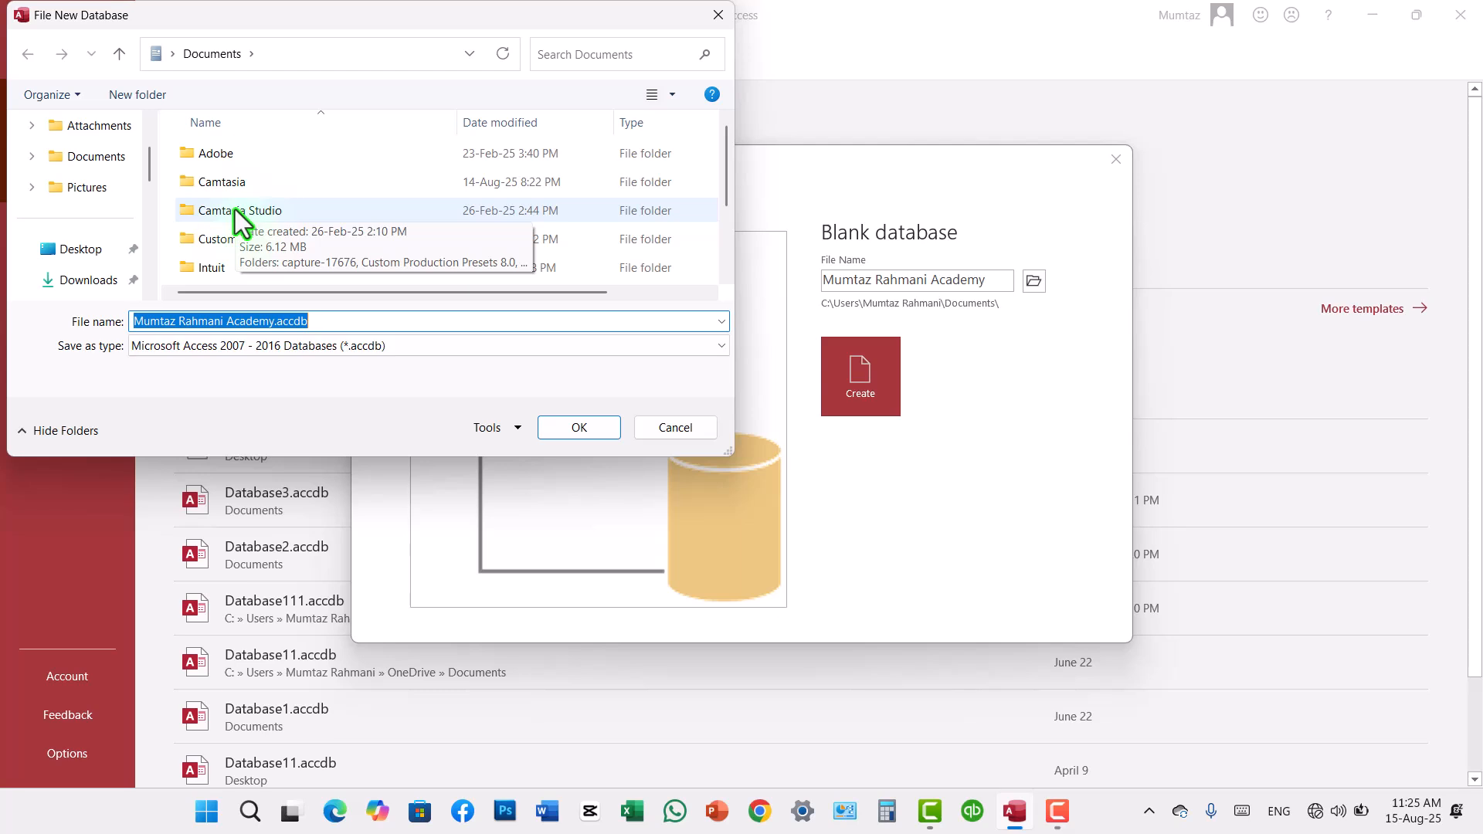
pyautogui.click(75, 255)
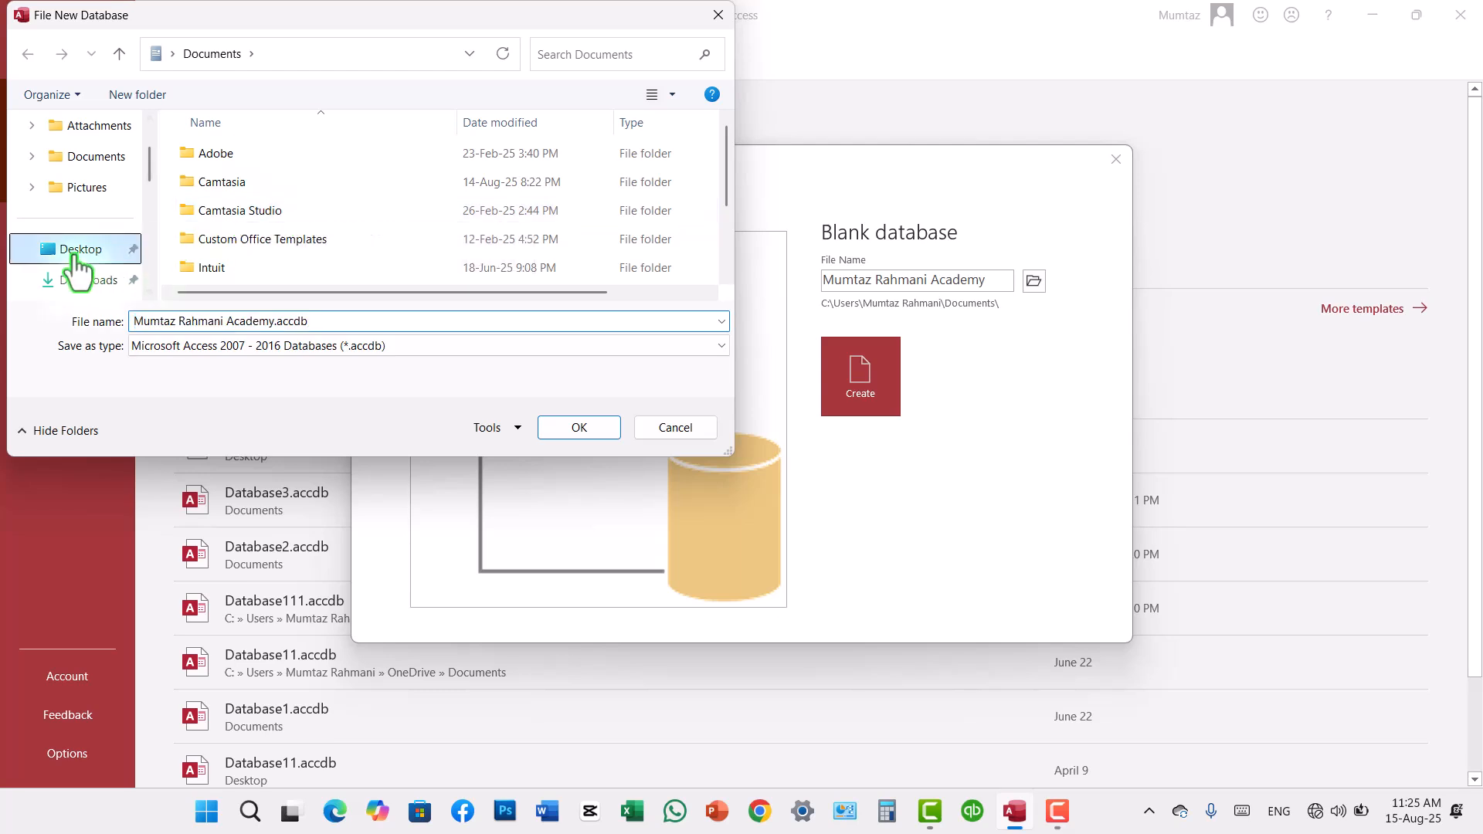
pyautogui.click(575, 428)
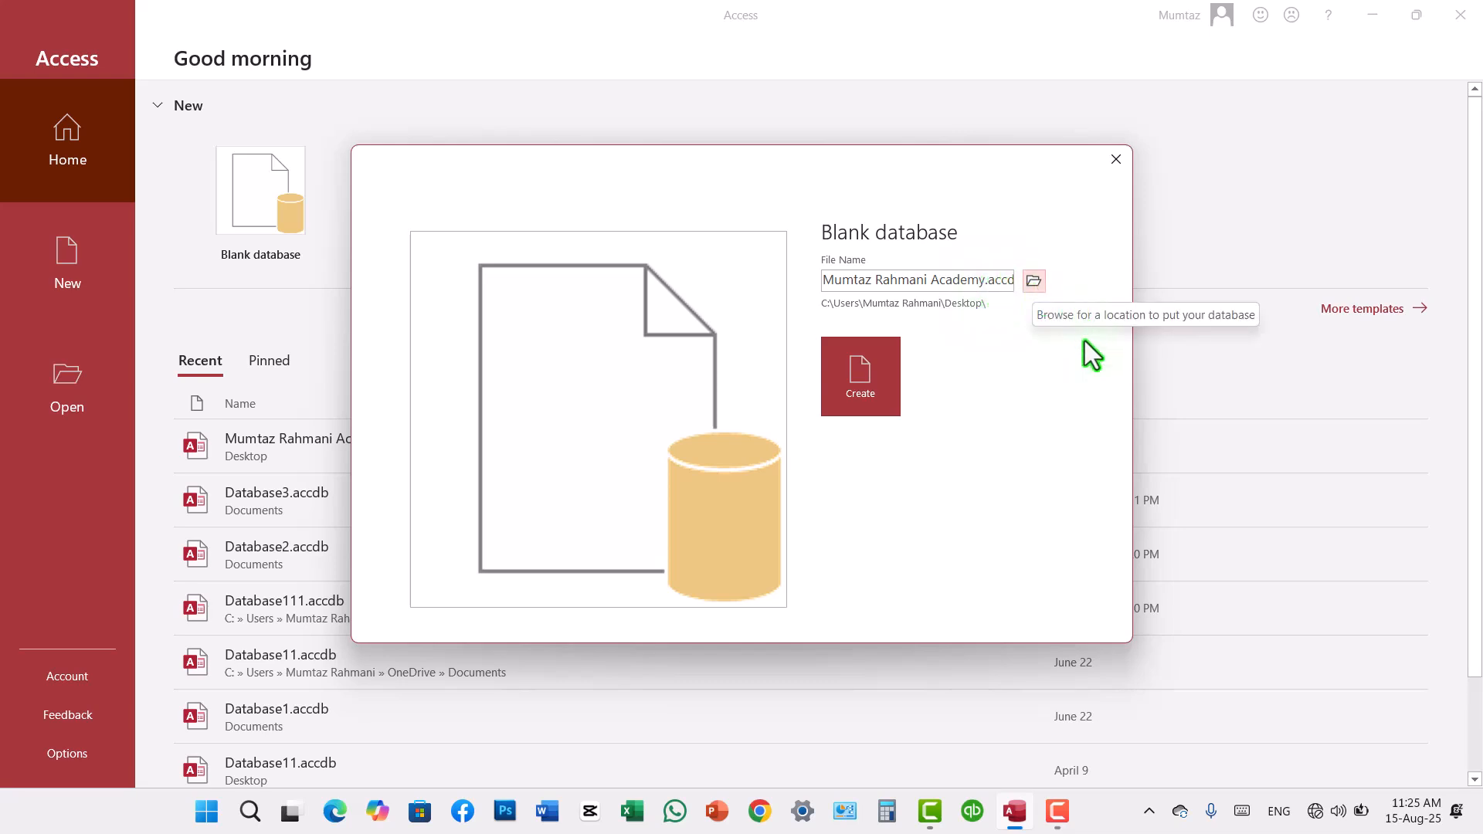
pyautogui.click(865, 390)
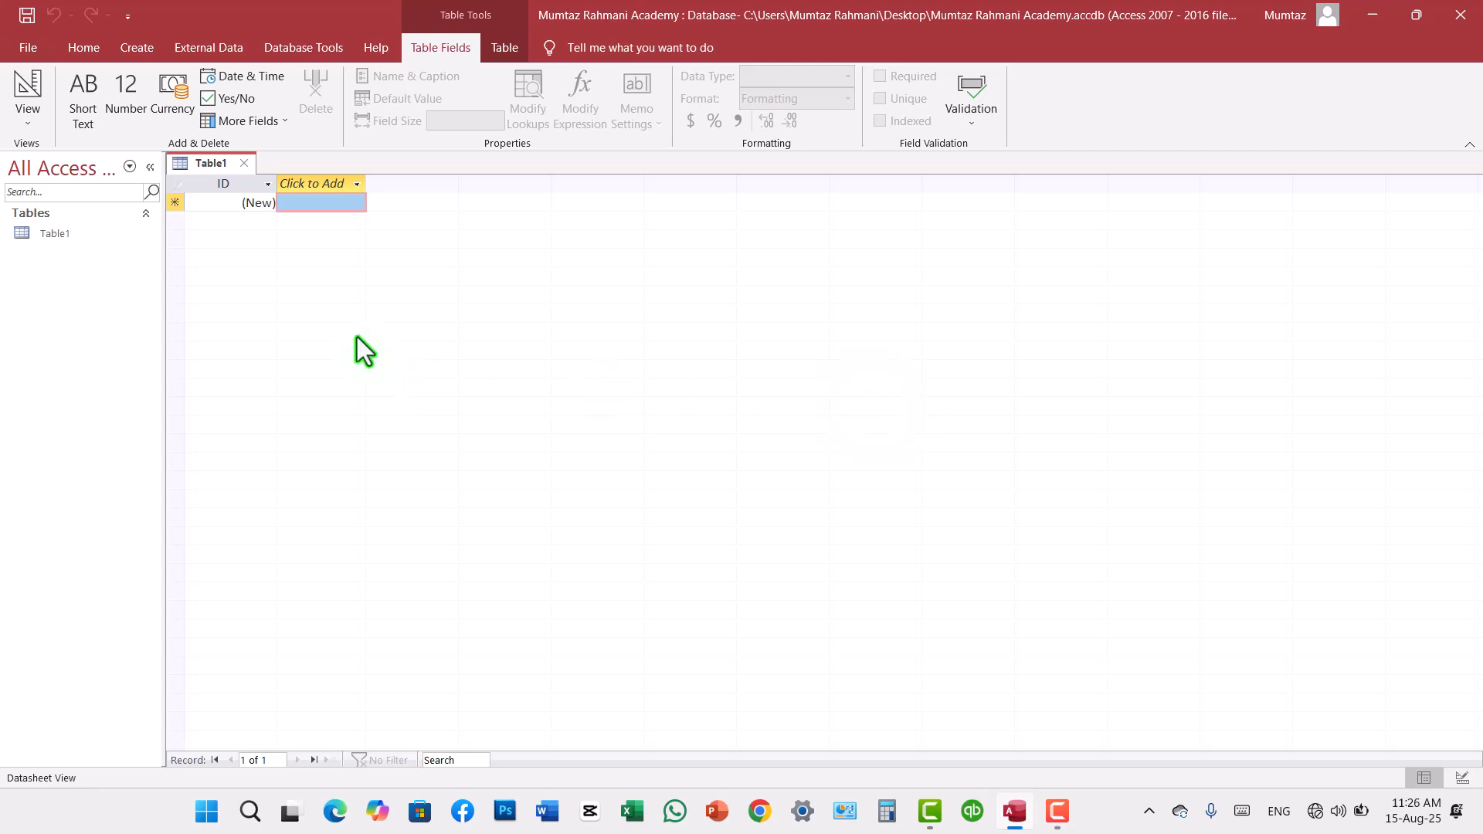
# Step: Try to delete the open Table1 from the database
pyautogui.click(68, 238)
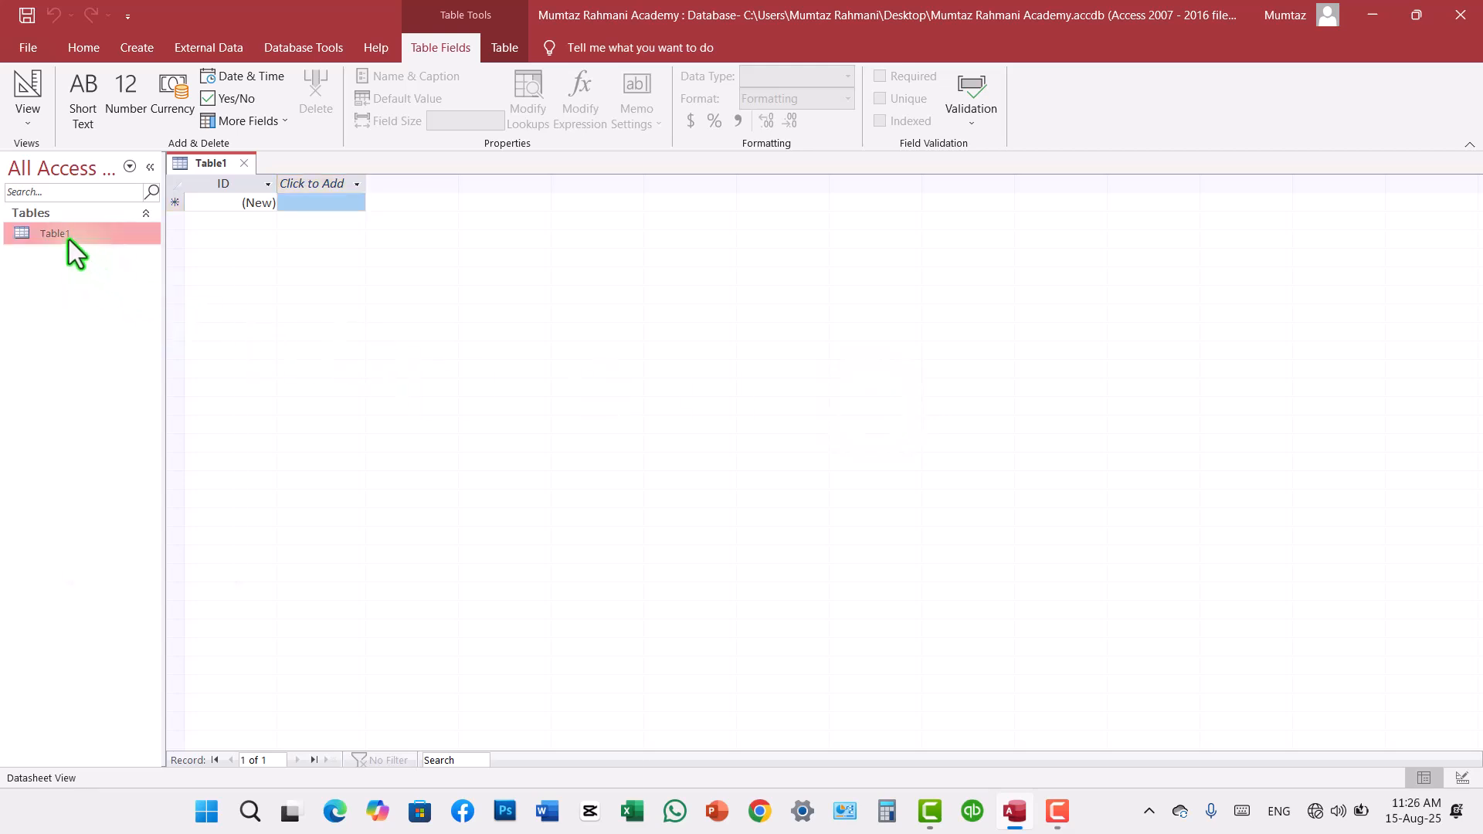
pyautogui.rightClick(68, 239)
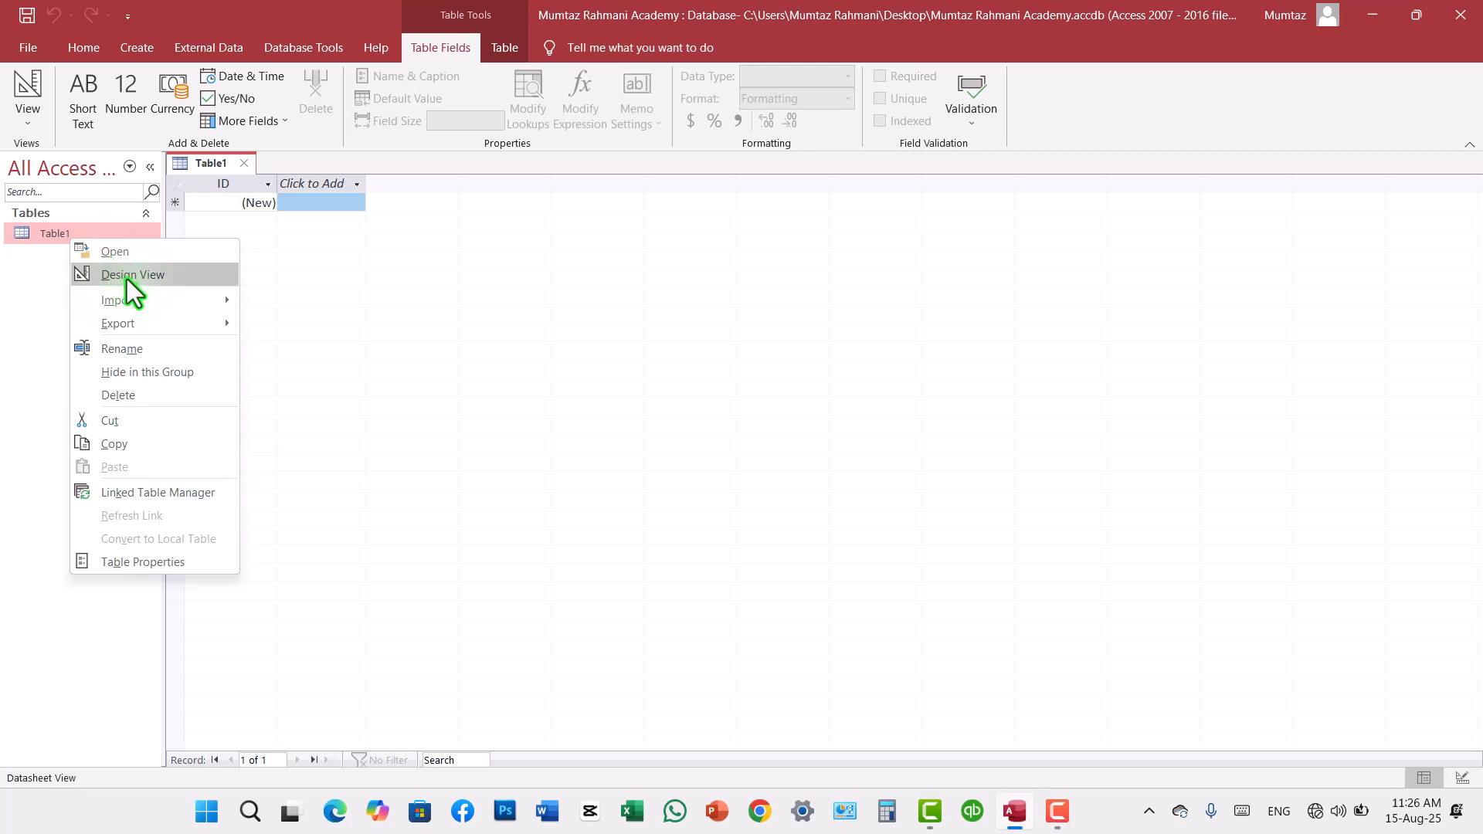
pyautogui.click(133, 391)
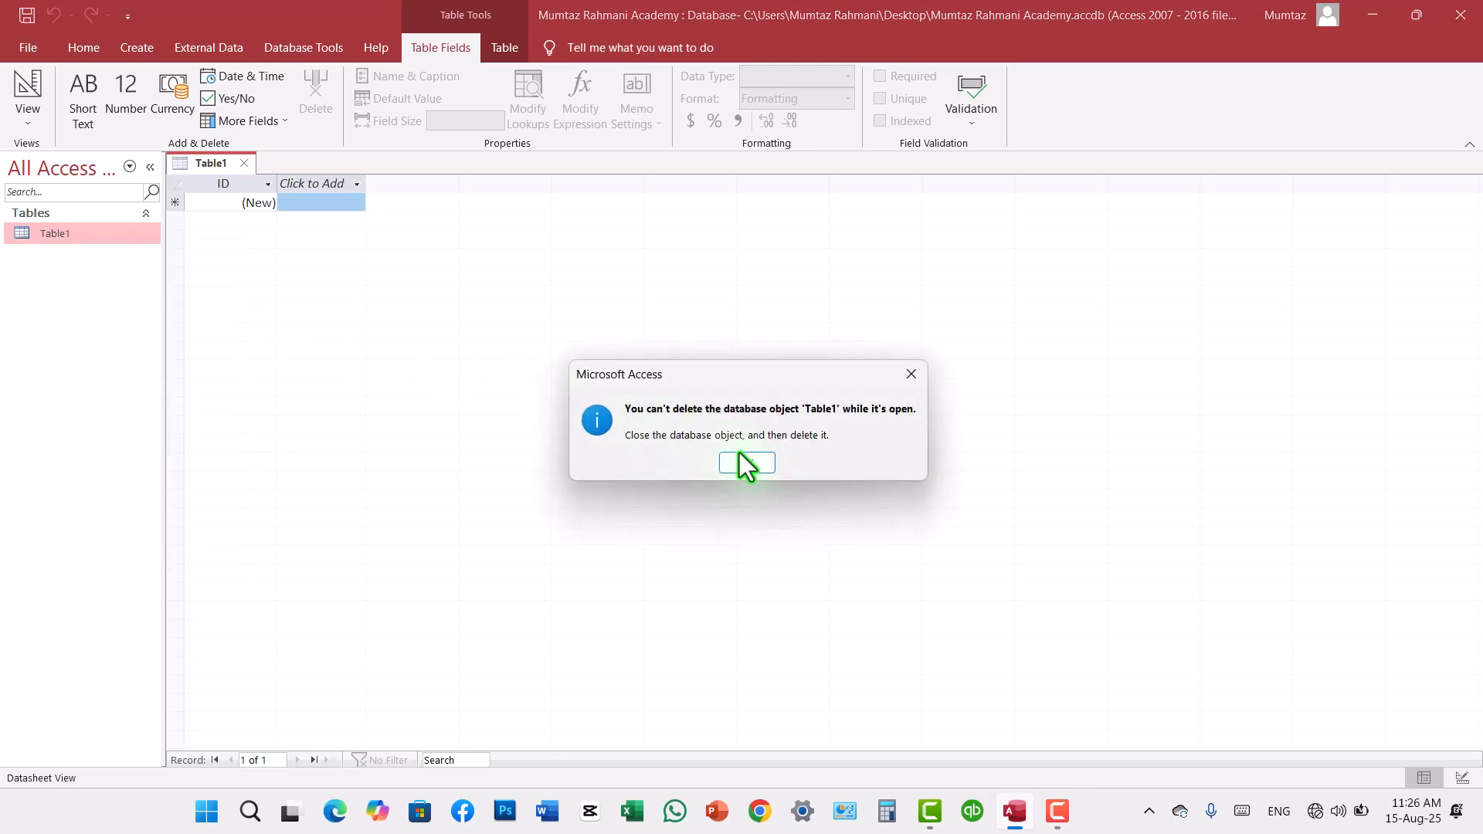
pyautogui.click(743, 461)
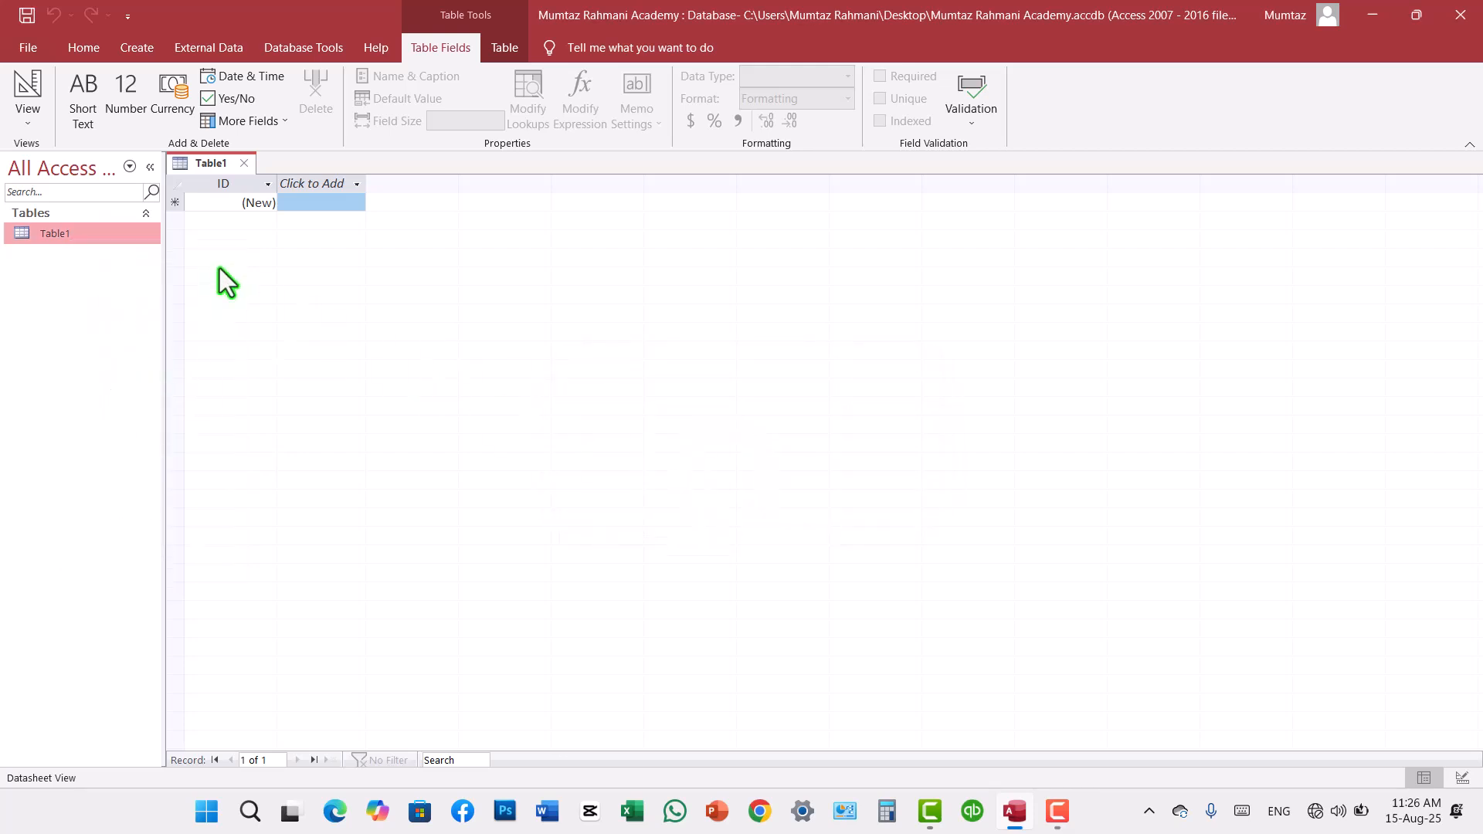
# Step: Close the unsaved Table1 and exit Access
pyautogui.rightClick(203, 164)
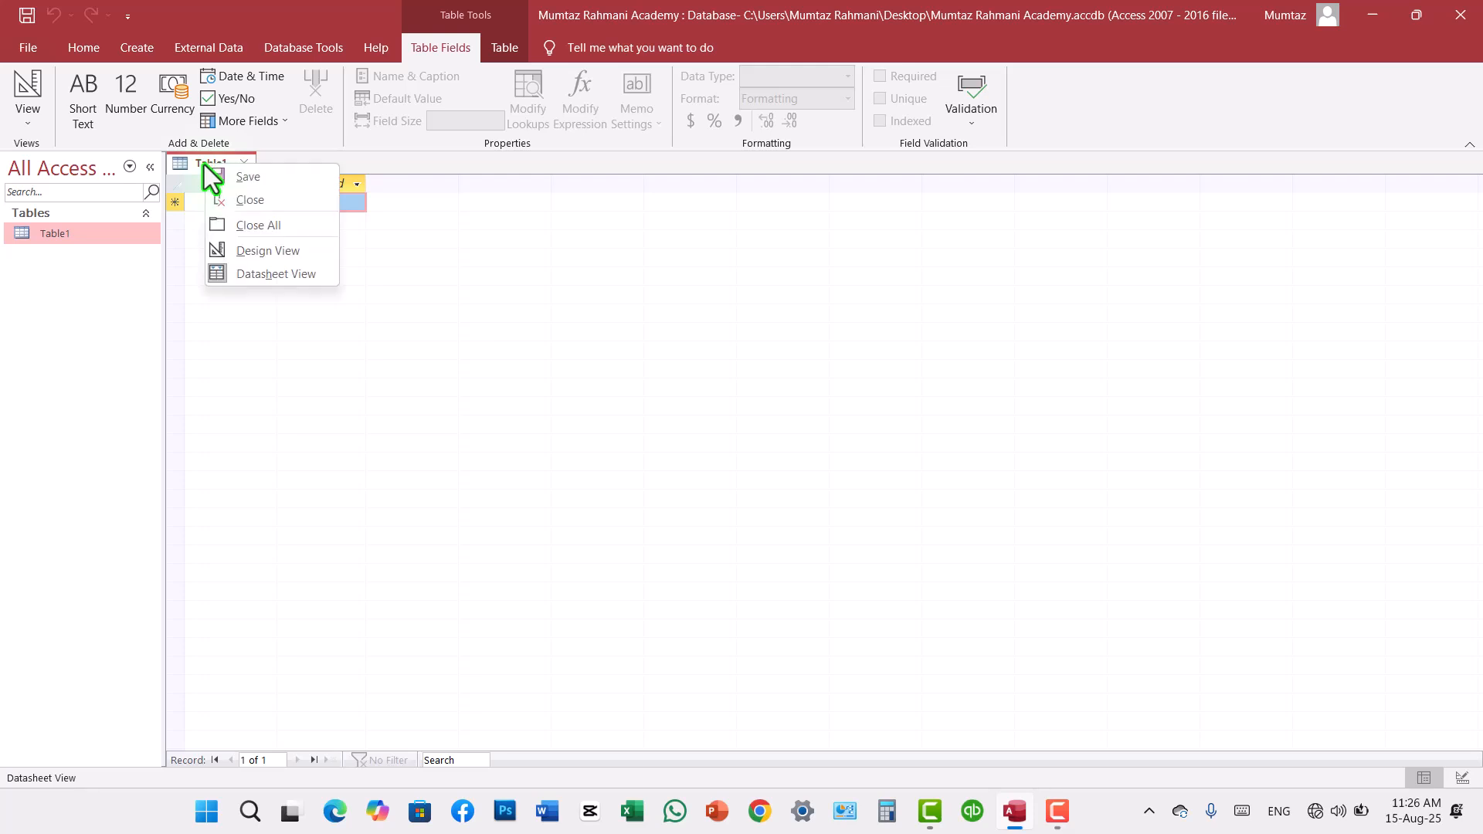
pyautogui.click(249, 202)
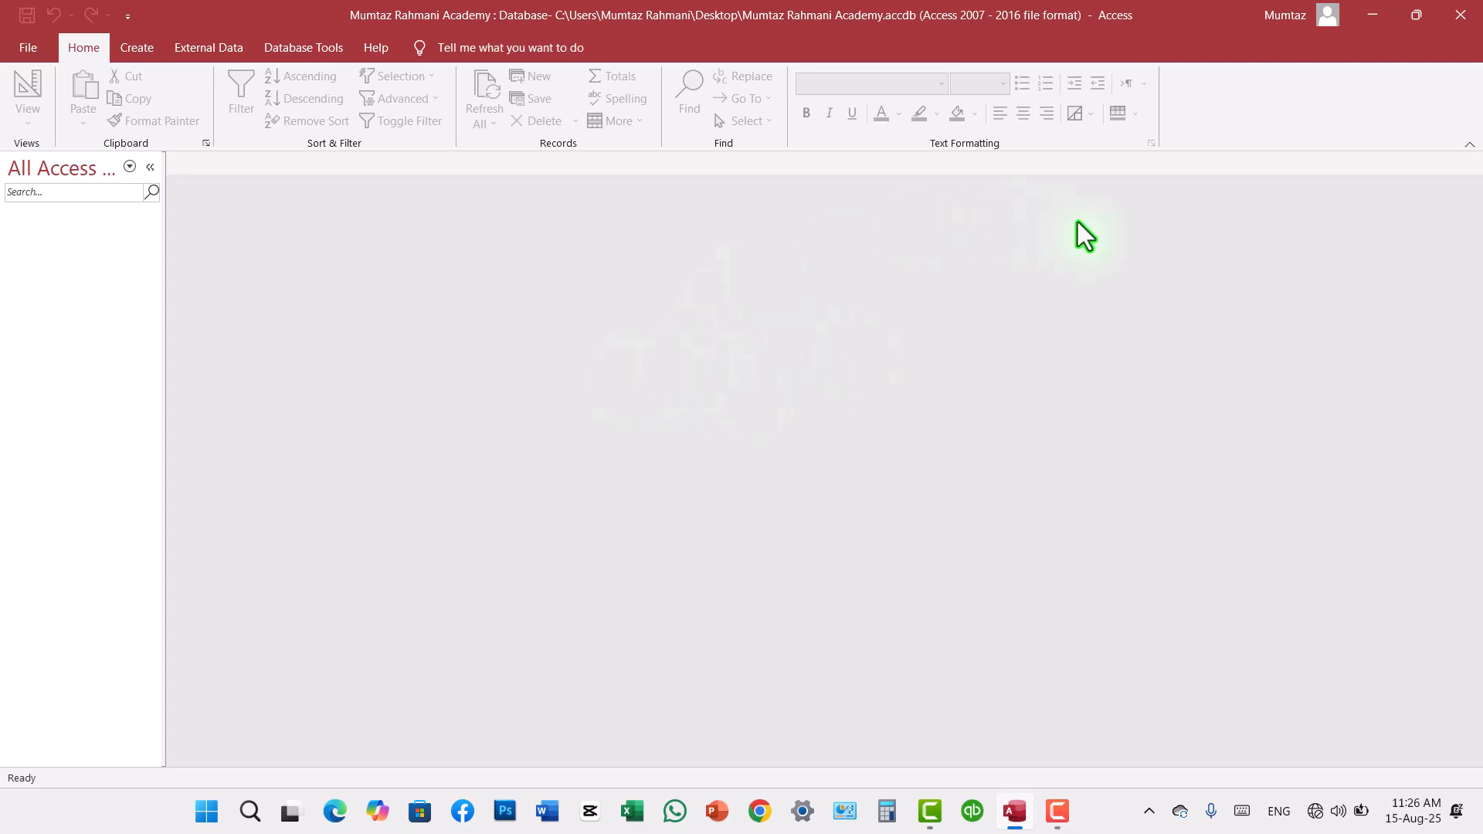
pyautogui.click(1458, 17)
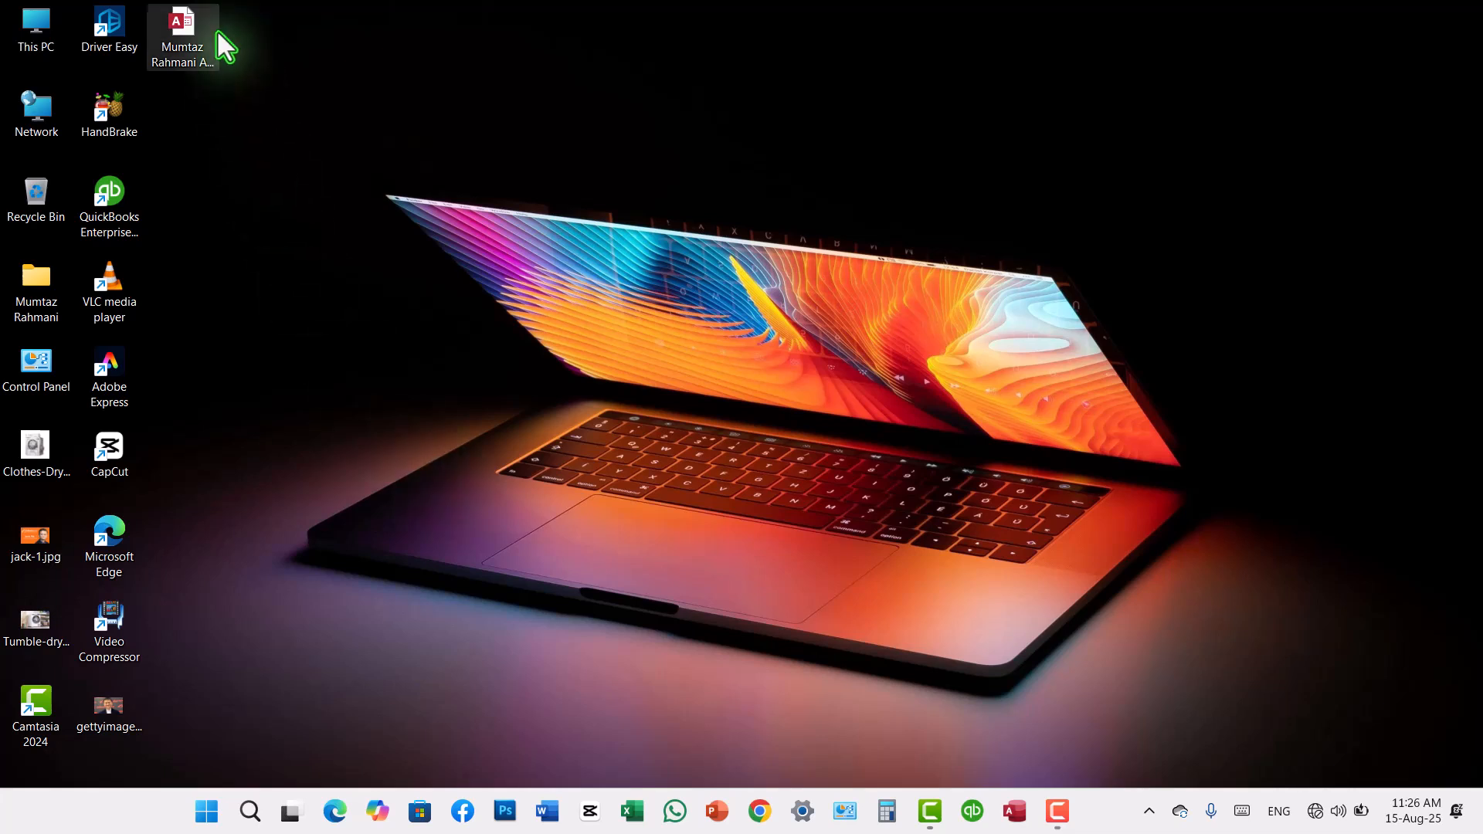
# Step: Move the database file to an open area of the desktop, then reopen it with its active content enabled
pyautogui.moveTo(193, 30); pyautogui.dragTo(371, 244)
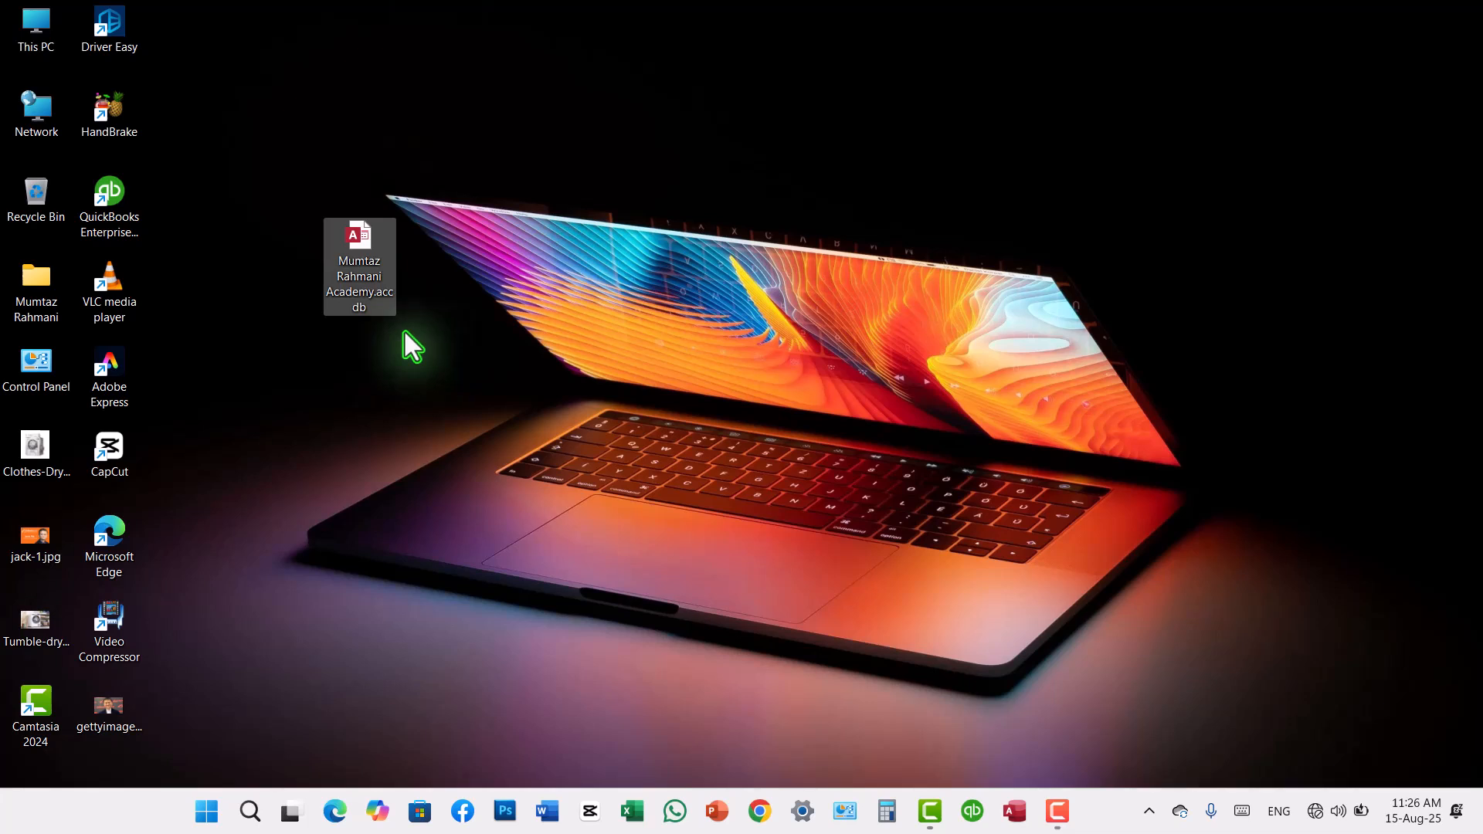
pyautogui.doubleClick(371, 291)
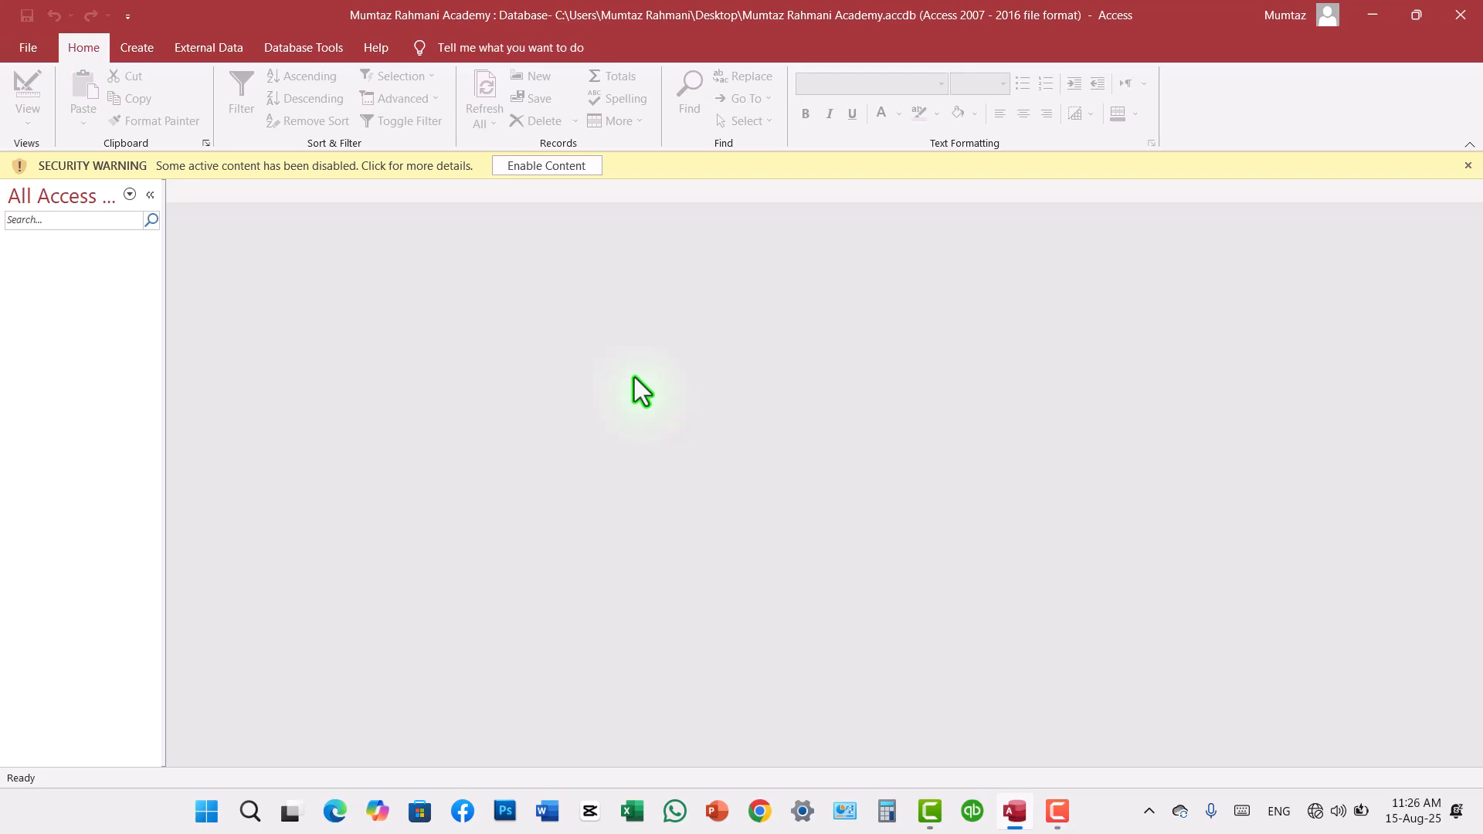
pyautogui.click(546, 171)
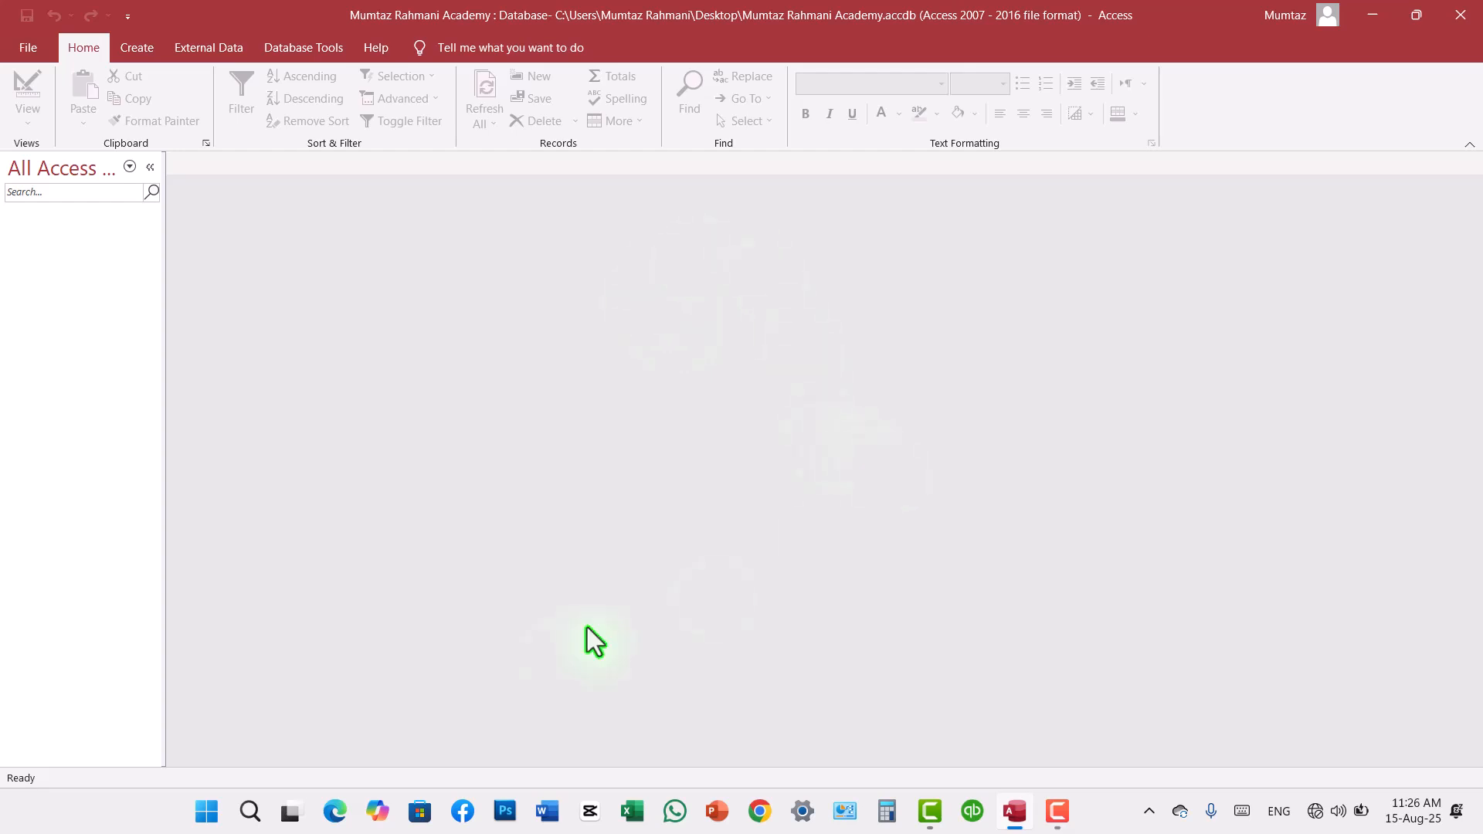
# Step: Switch to Paint and draw a rectangle about 408 × 438 px on the left half of the blank canvas
pyautogui.click(250, 811)
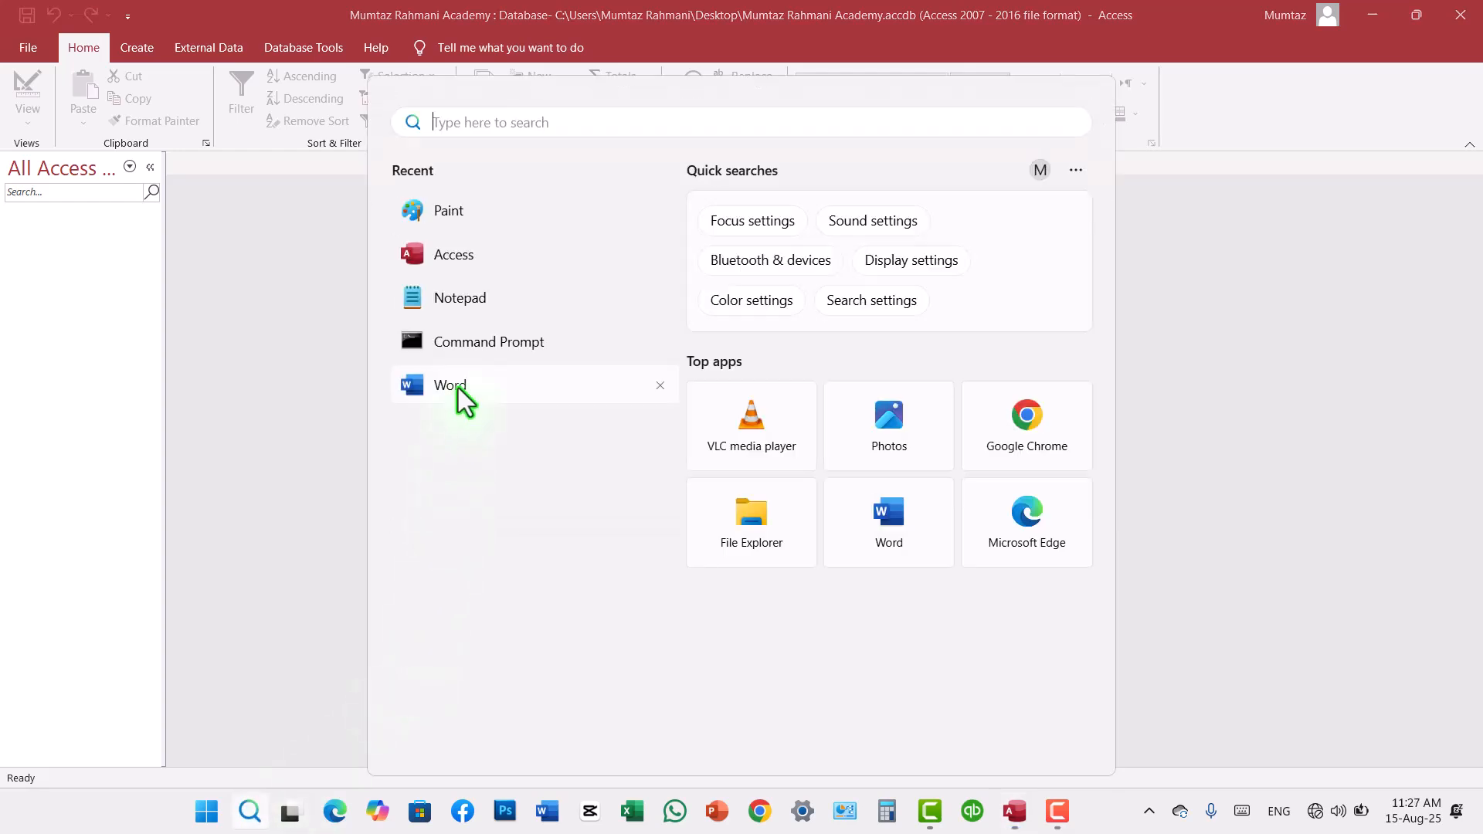
pyautogui.click(456, 211)
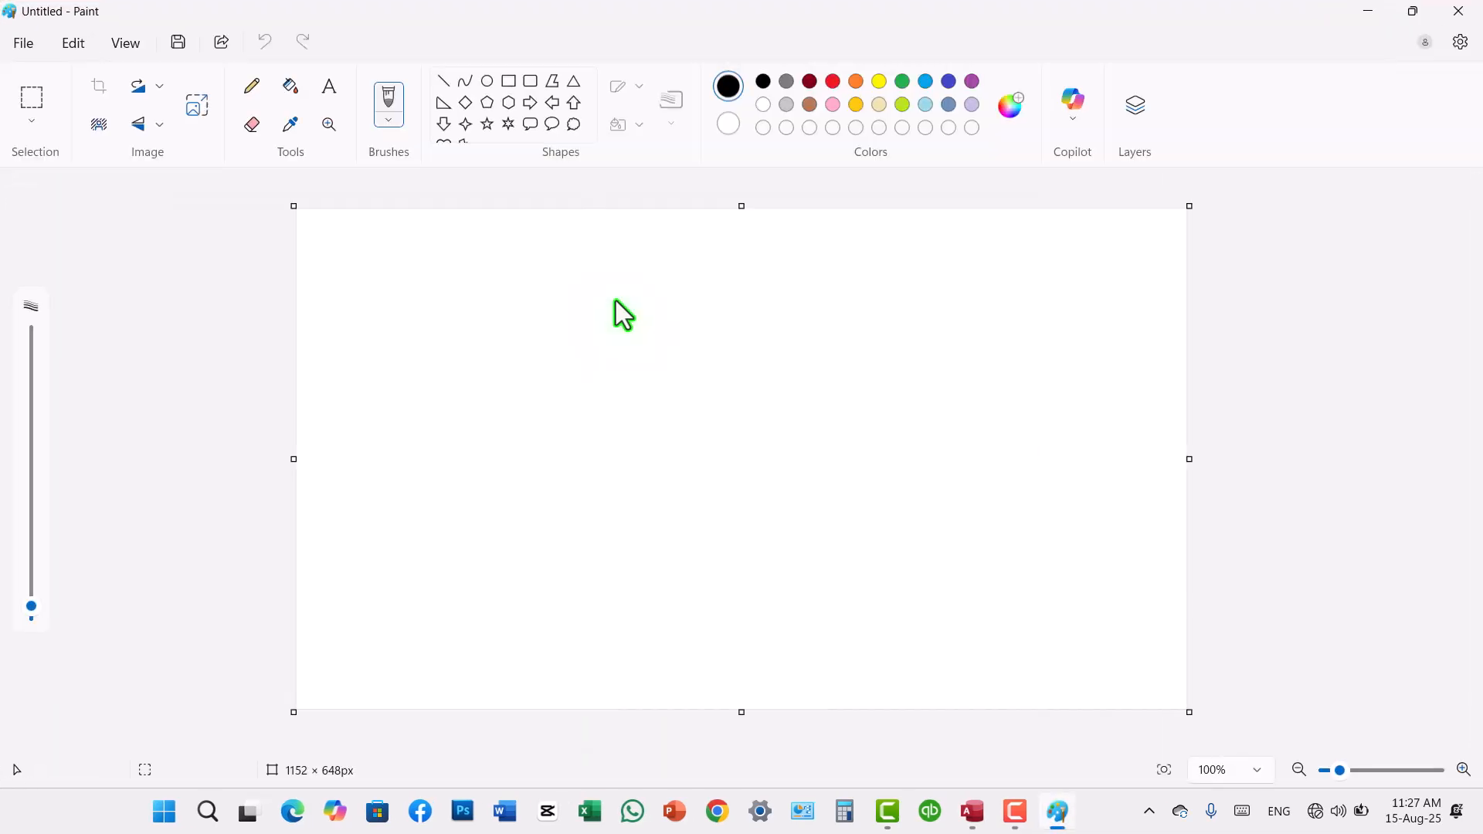
pyautogui.click(509, 82)
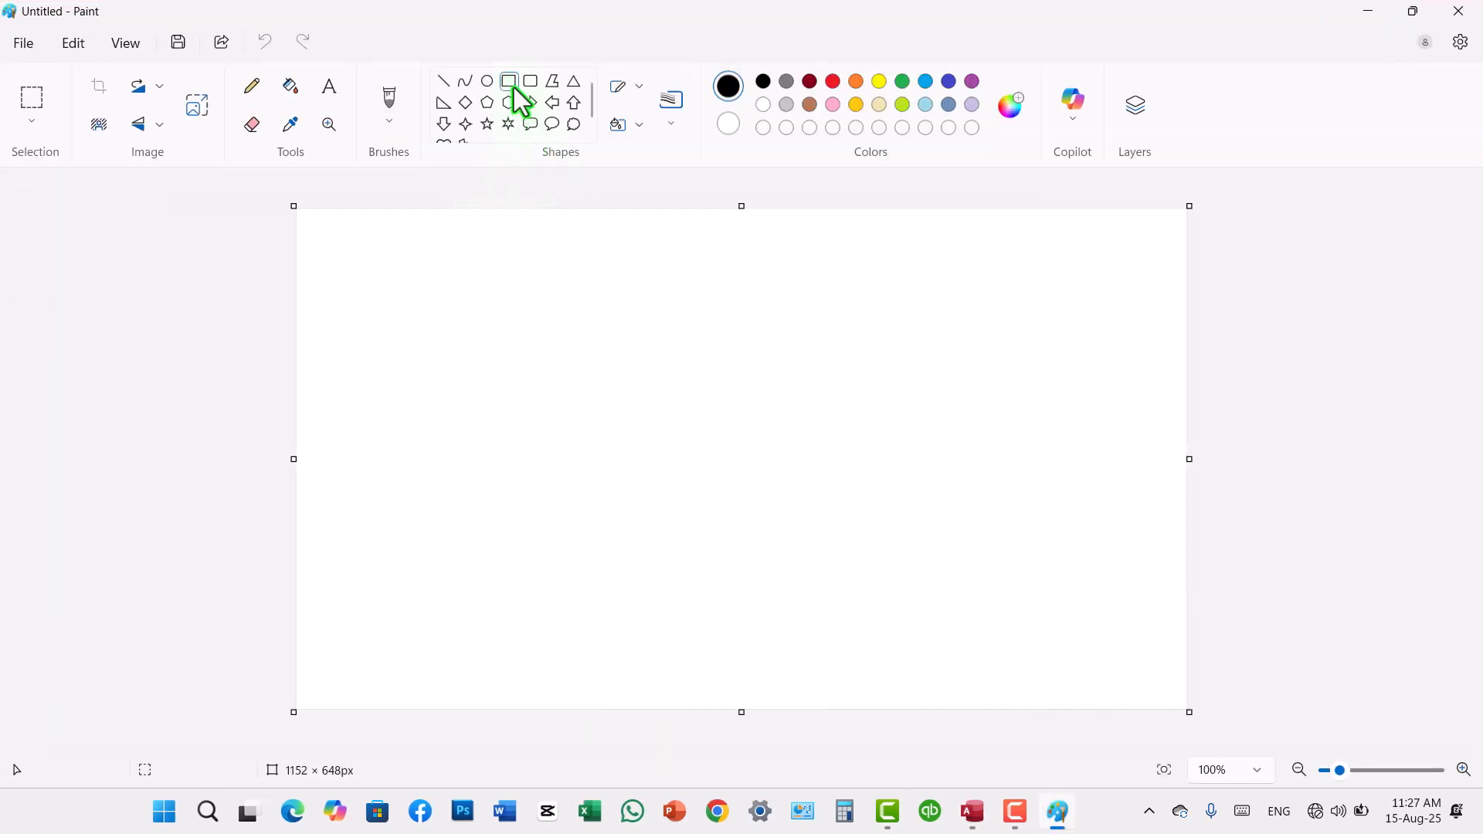
pyautogui.moveTo(404, 285); pyautogui.dragTo(719, 622)
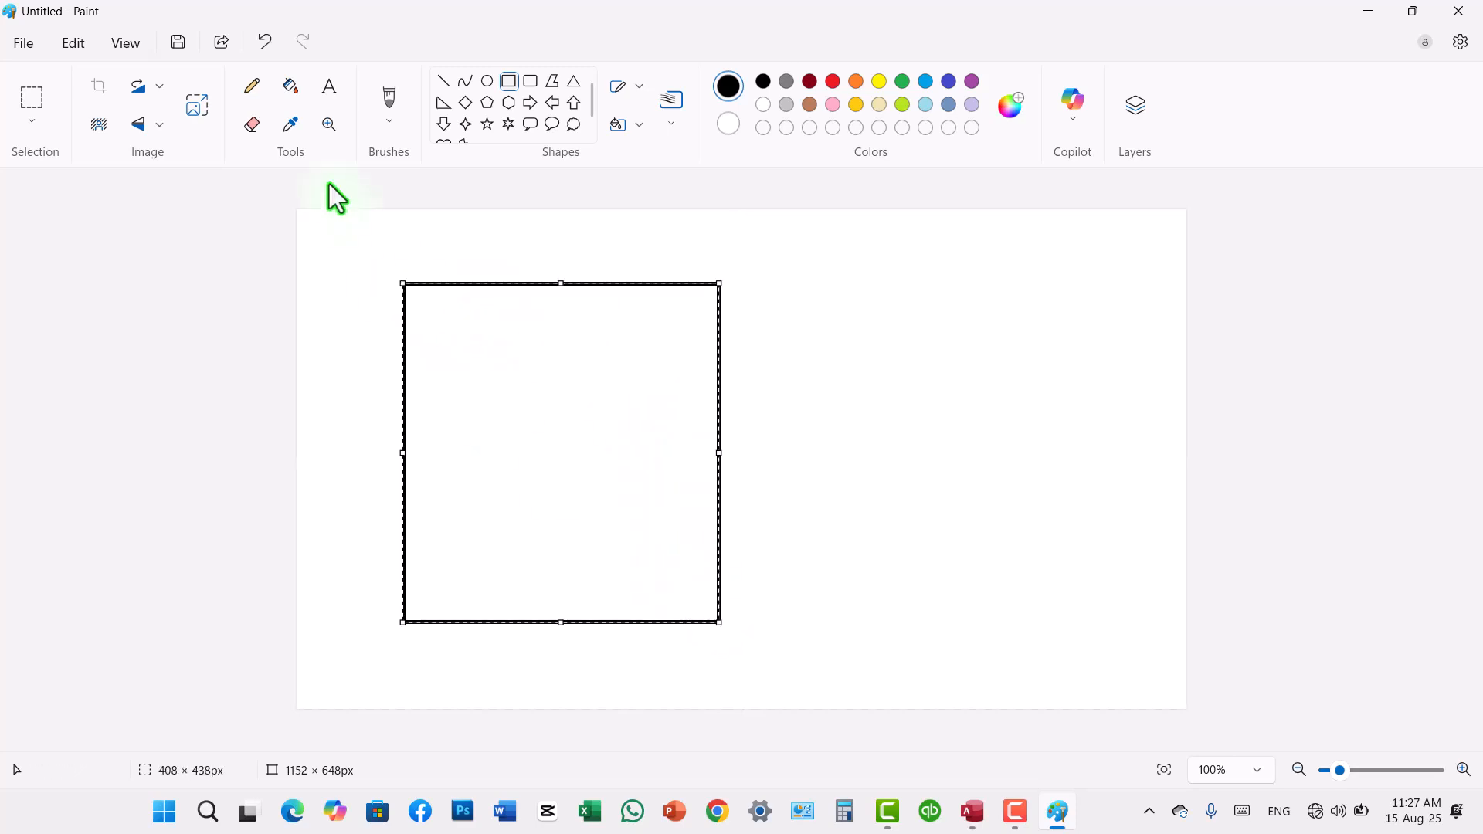
# Step: Add the text label "Mumtaz Rahmani Academy" at the rectangle's upper edge
pyautogui.click(329, 91)
pyautogui.click(502, 268)
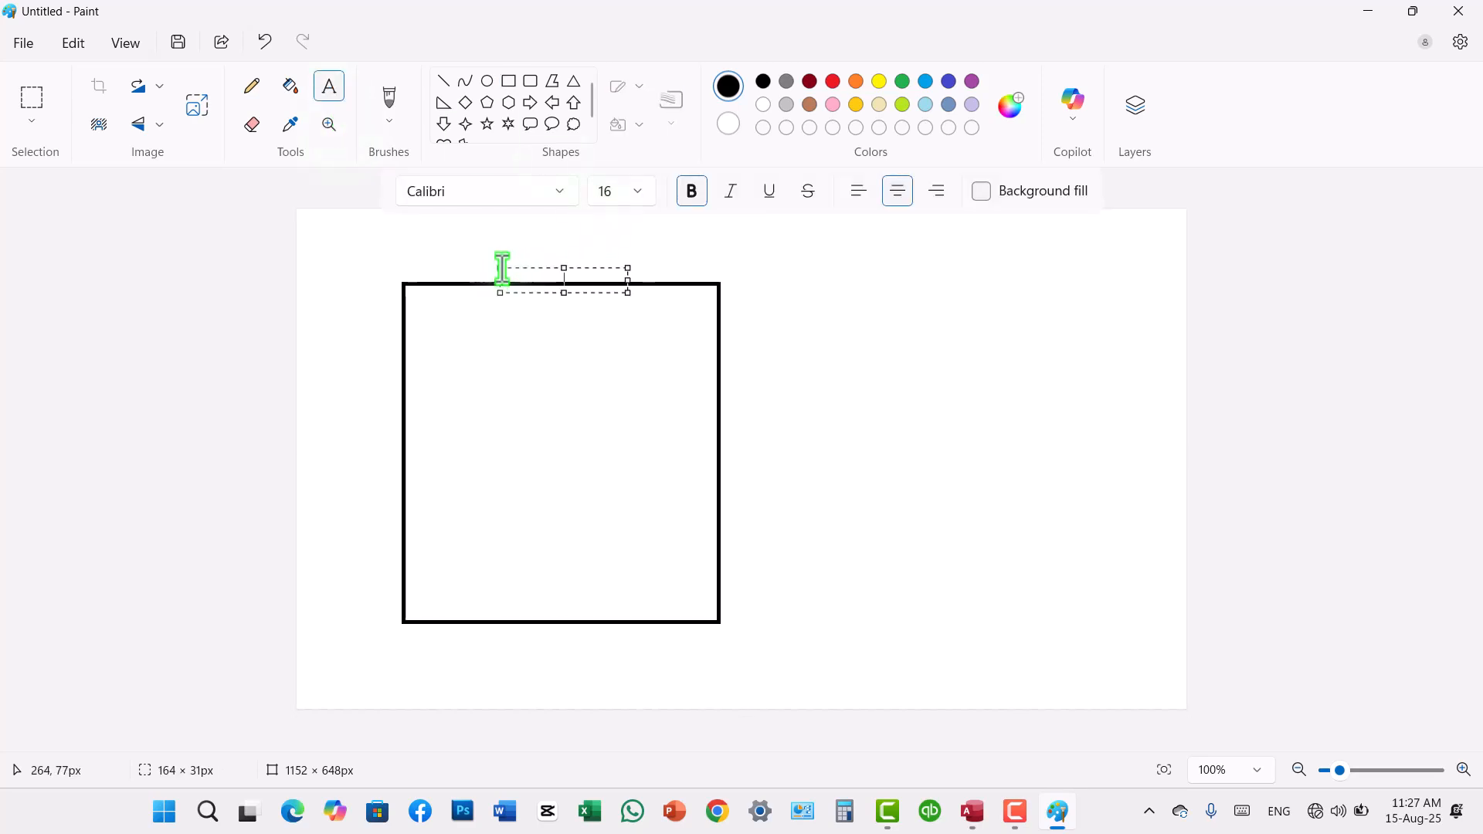
pyautogui.write('Mumt')
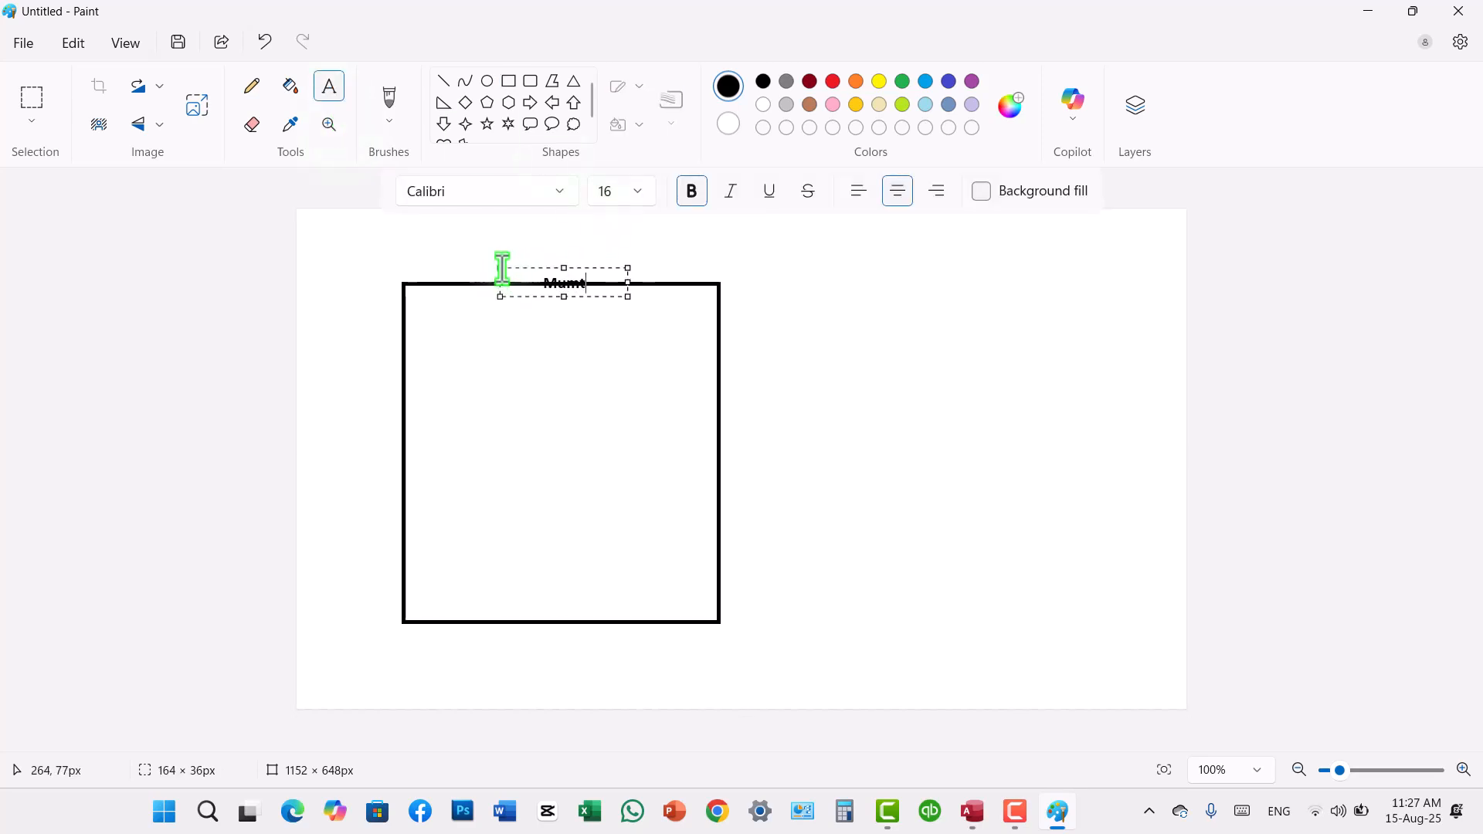
pyautogui.write('az Rahman')
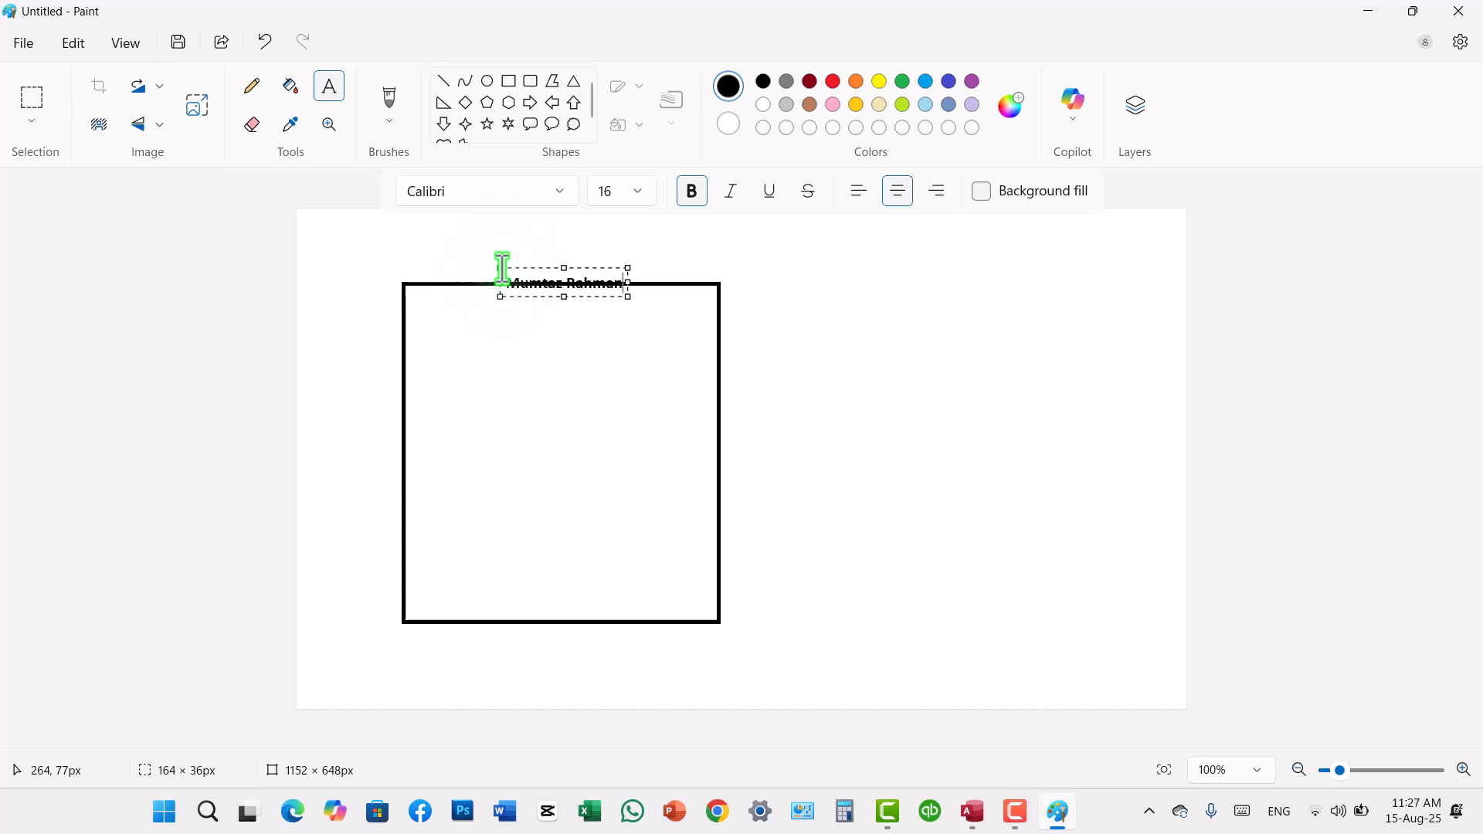
pyautogui.write('i Acade')
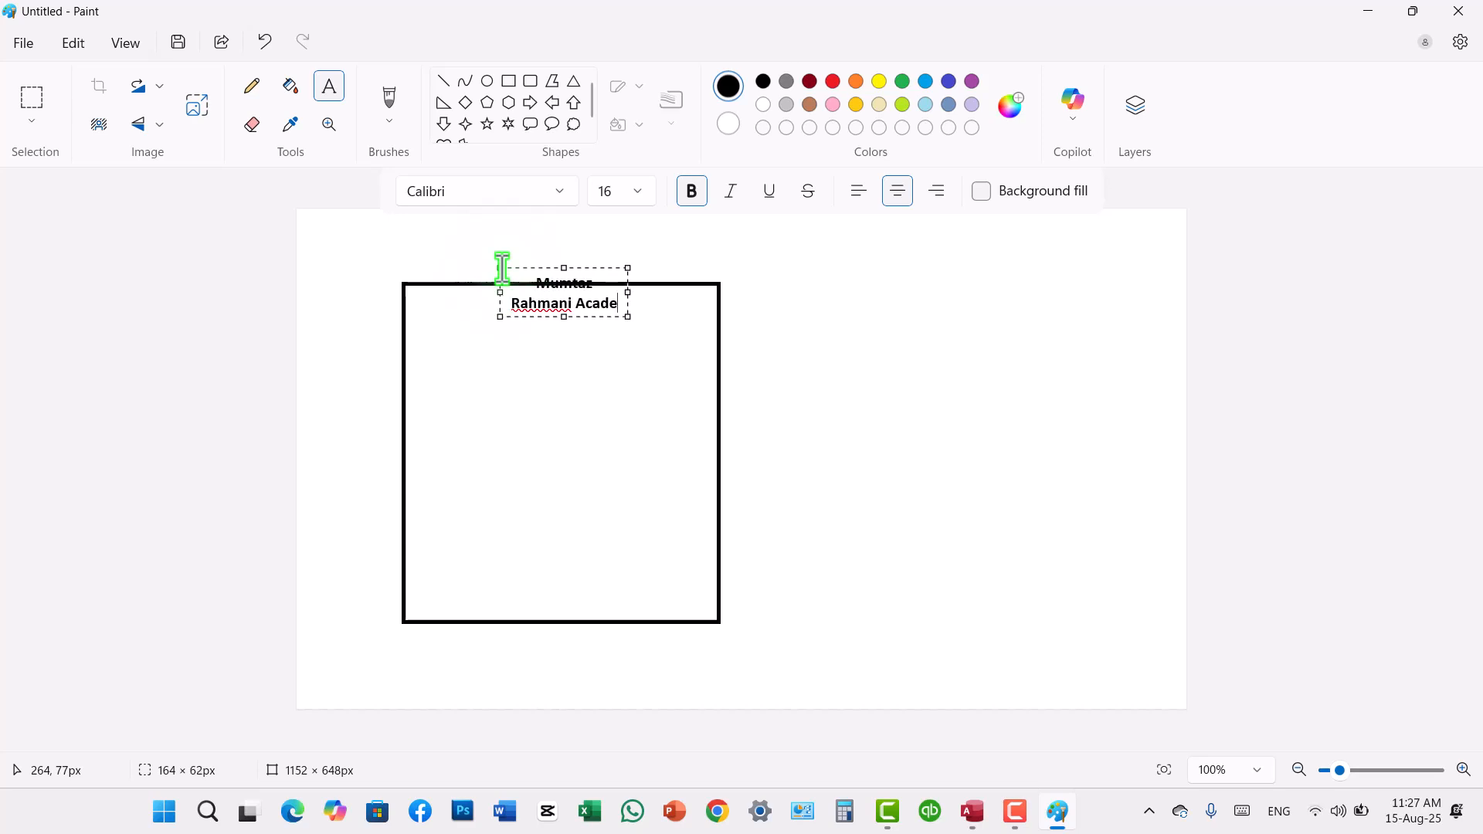
pyautogui.write('my')
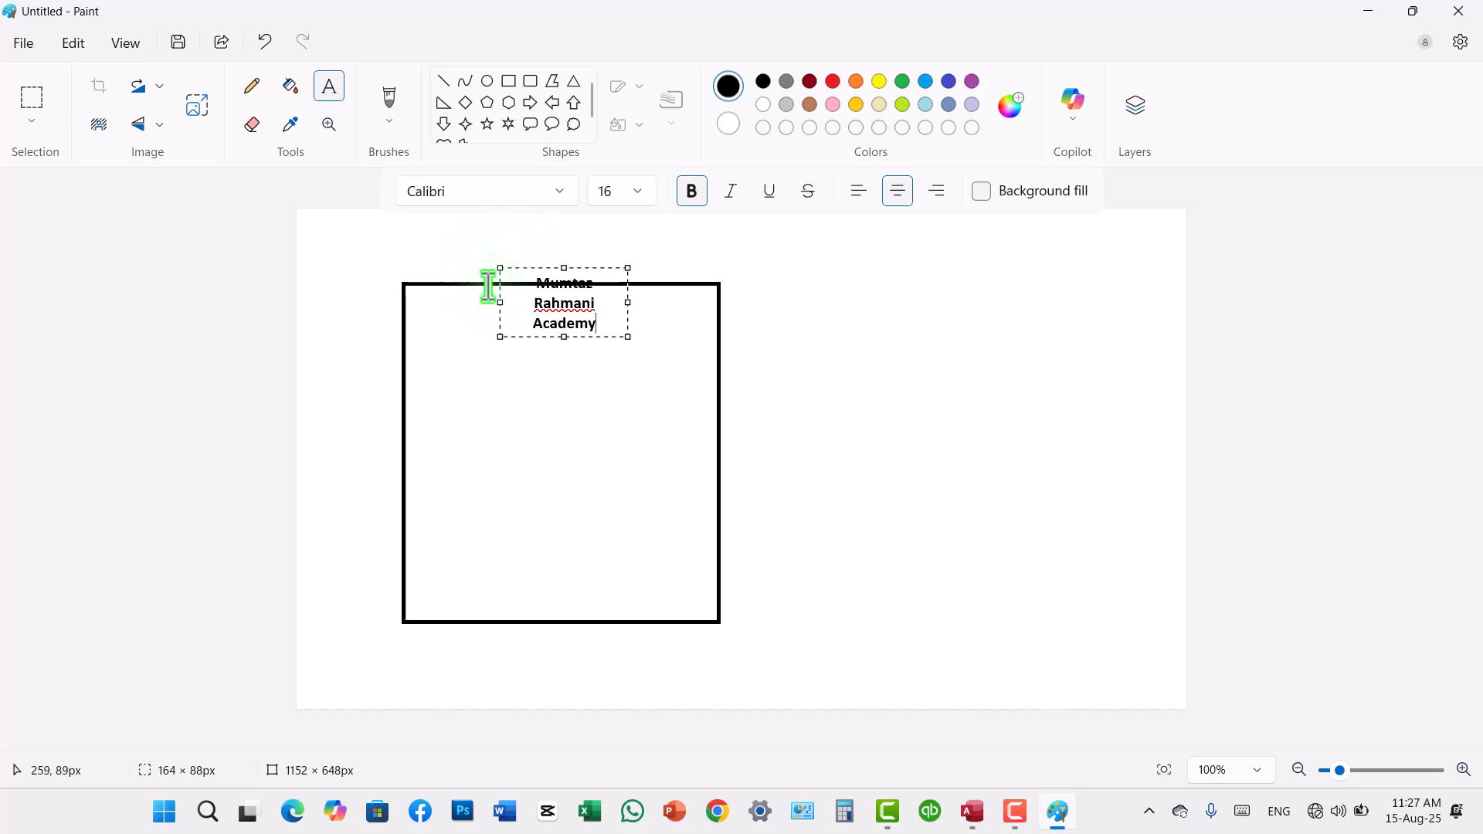
# Step: Raise the label above the rectangle, widen its text box to about 257 px so it fits one line, and commit it
pyautogui.moveTo(568, 271); pyautogui.dragTo(566, 217)
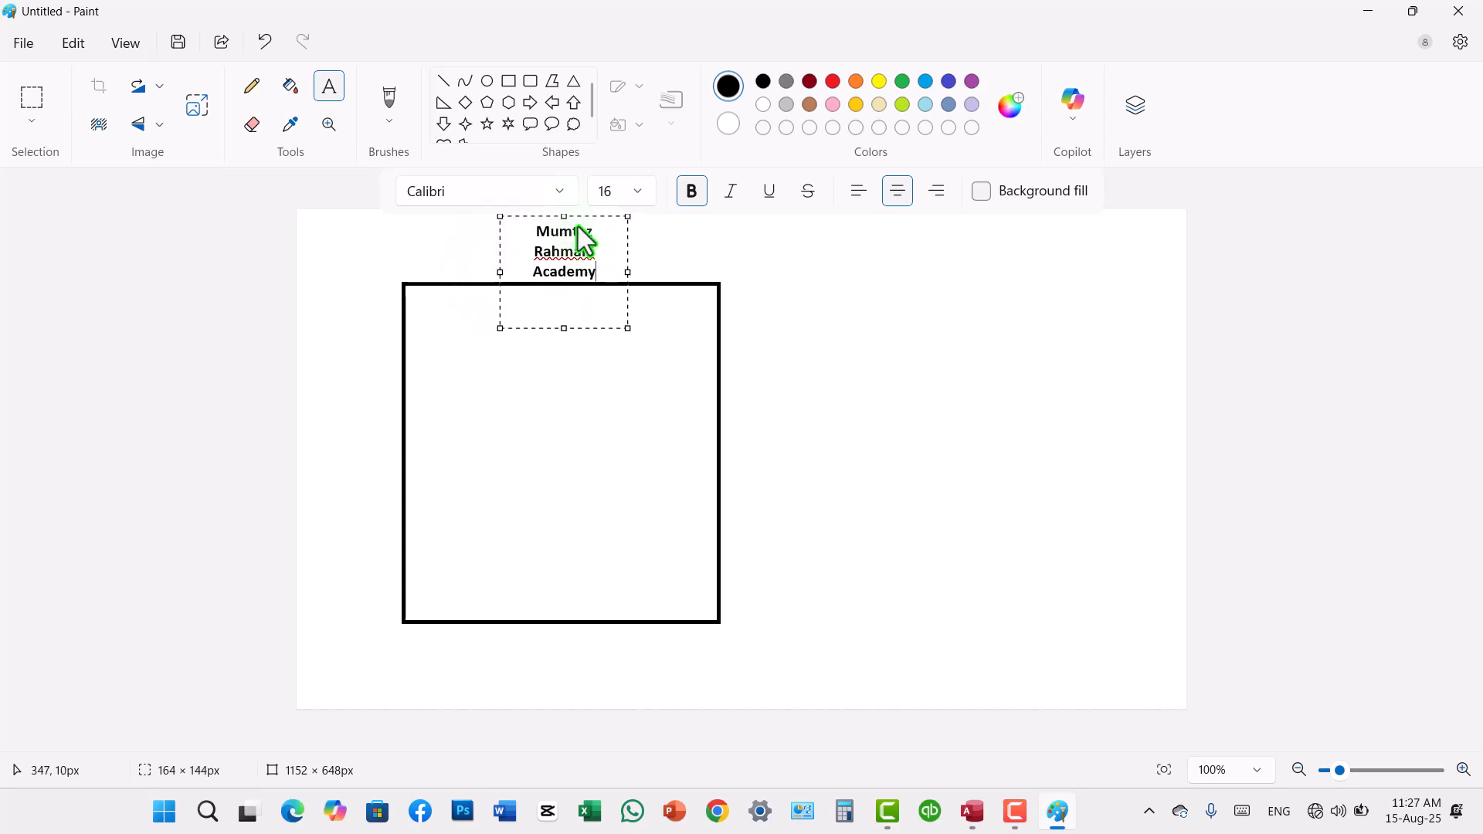
pyautogui.moveTo(628, 266); pyautogui.dragTo(671, 265)
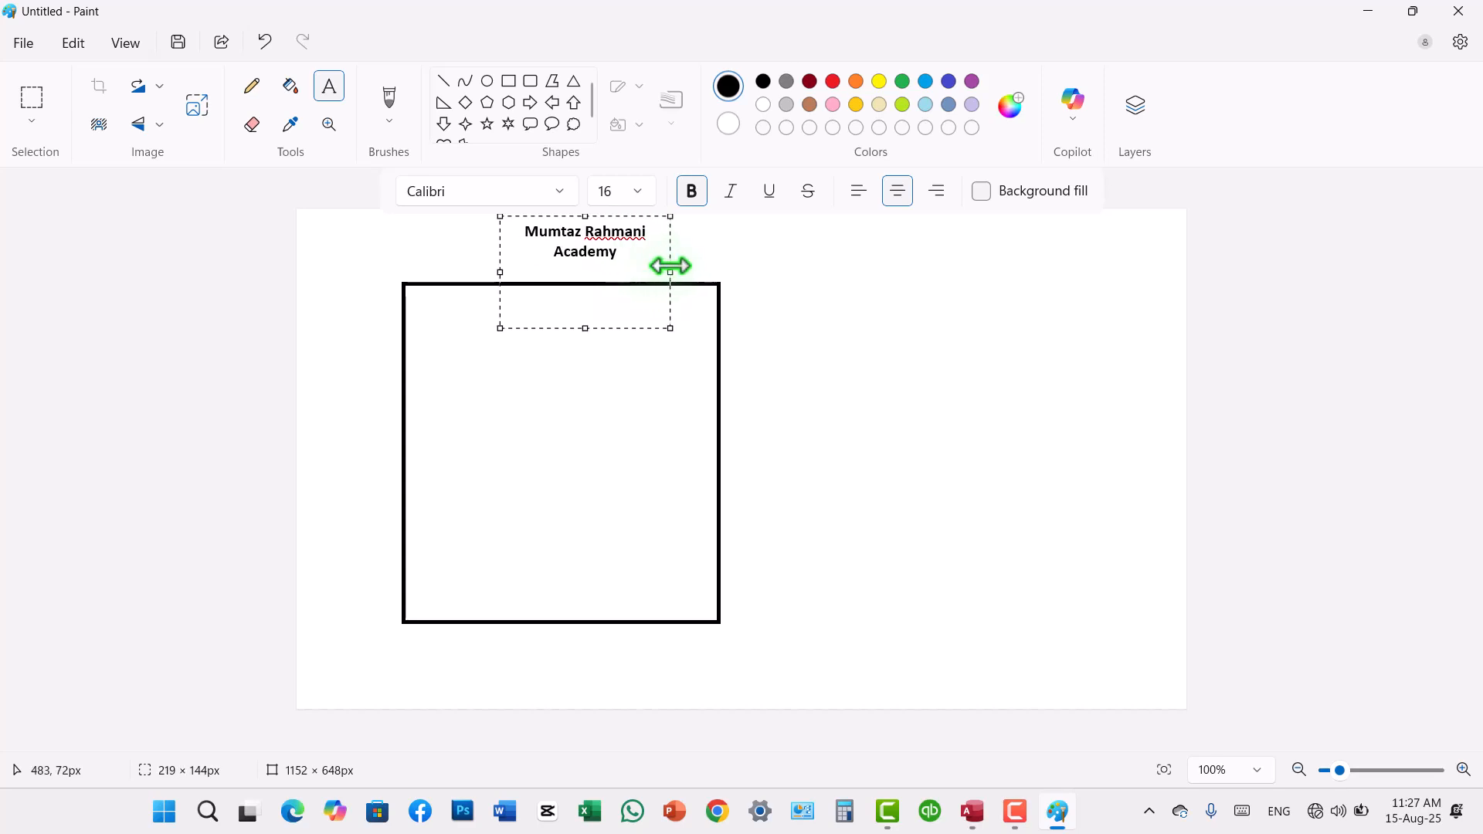
pyautogui.moveTo(500, 272); pyautogui.dragTo(467, 272)
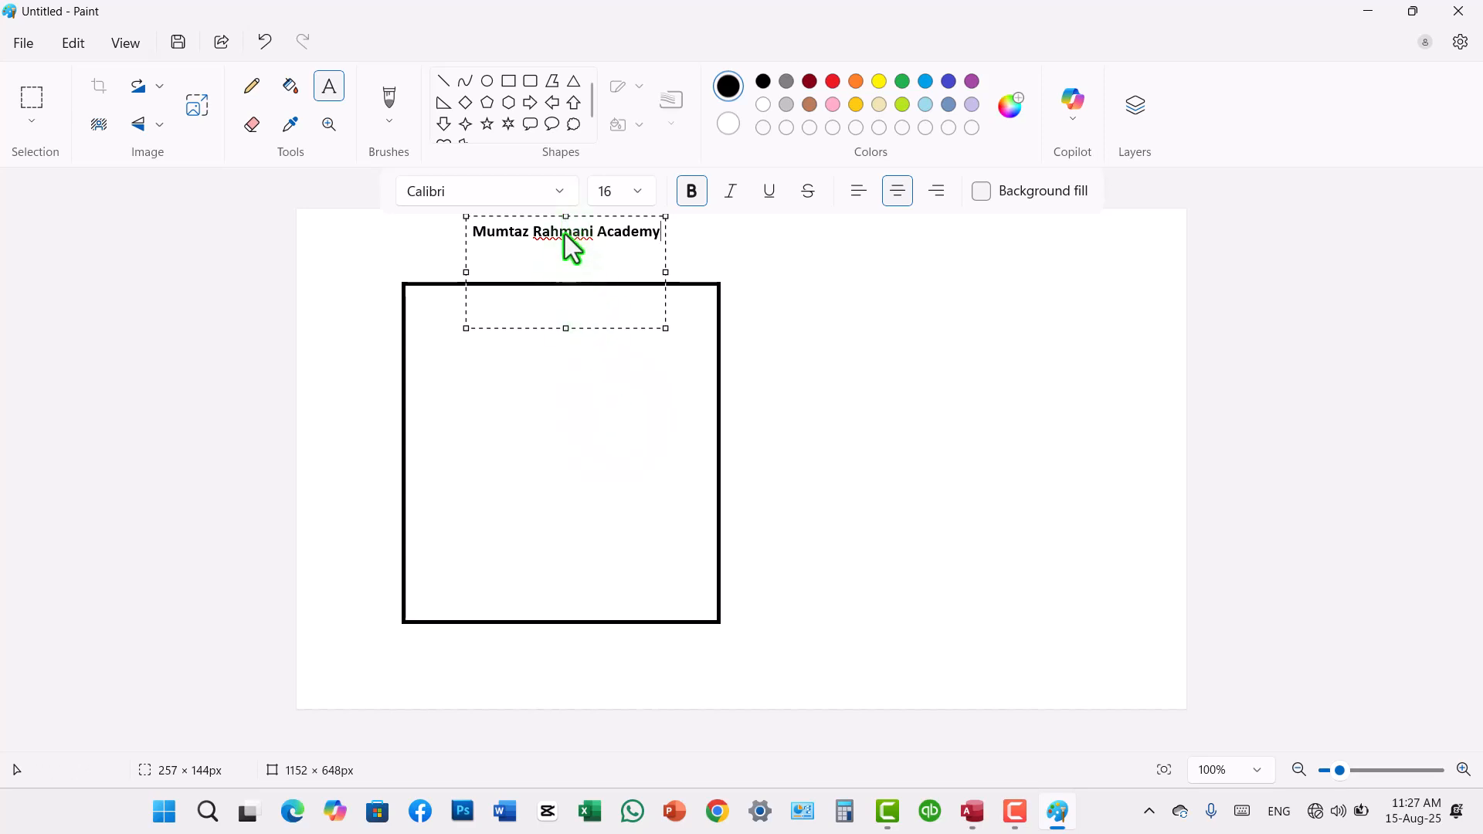
pyautogui.moveTo(566, 328); pyautogui.dragTo(563, 359)
pyautogui.click(551, 396)
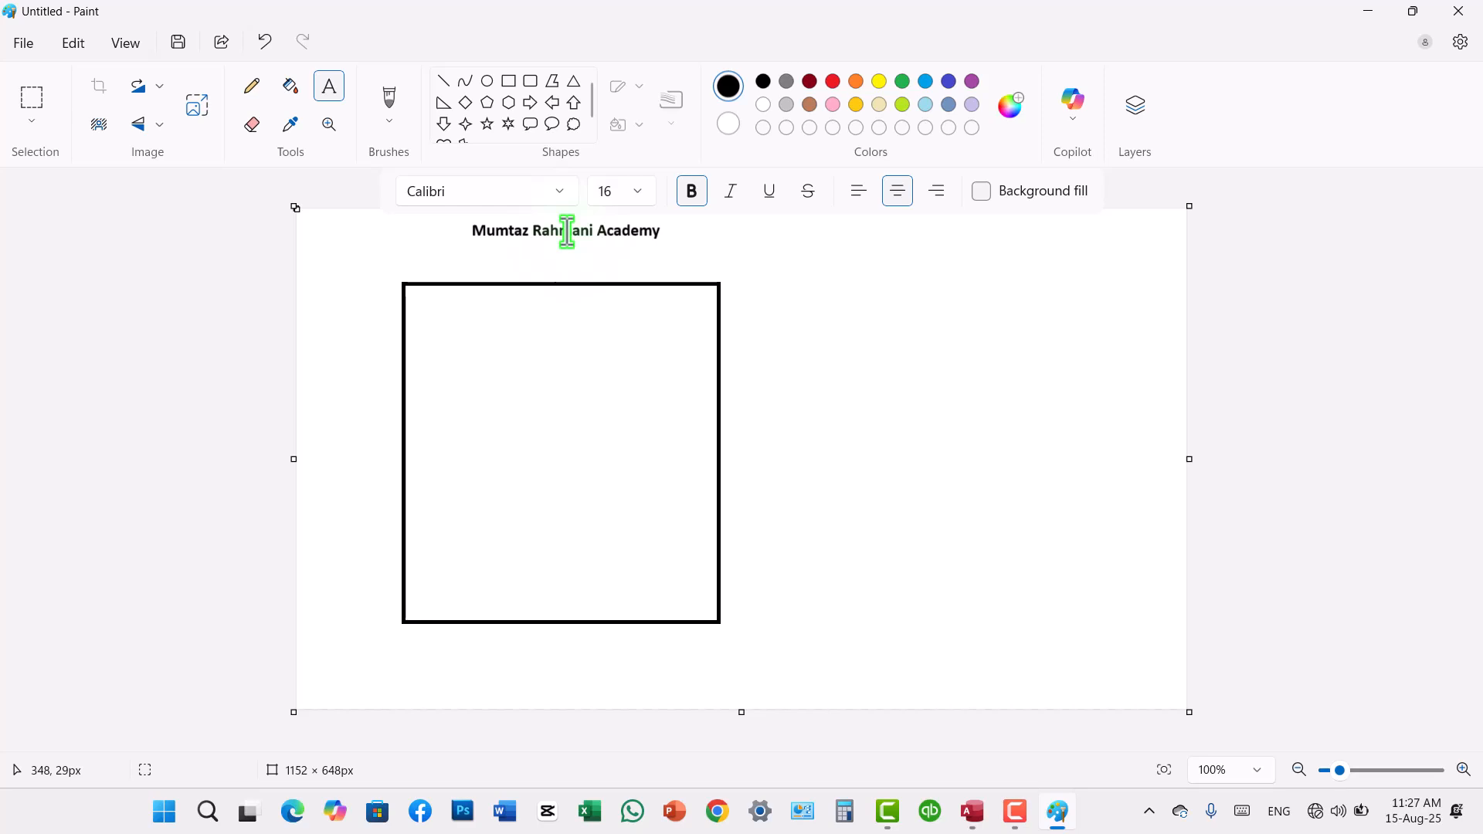
# Step: Draw a smaller rectangle about 149 × 205 px inside the upper-left part of the large rectangle
pyautogui.click(558, 346)
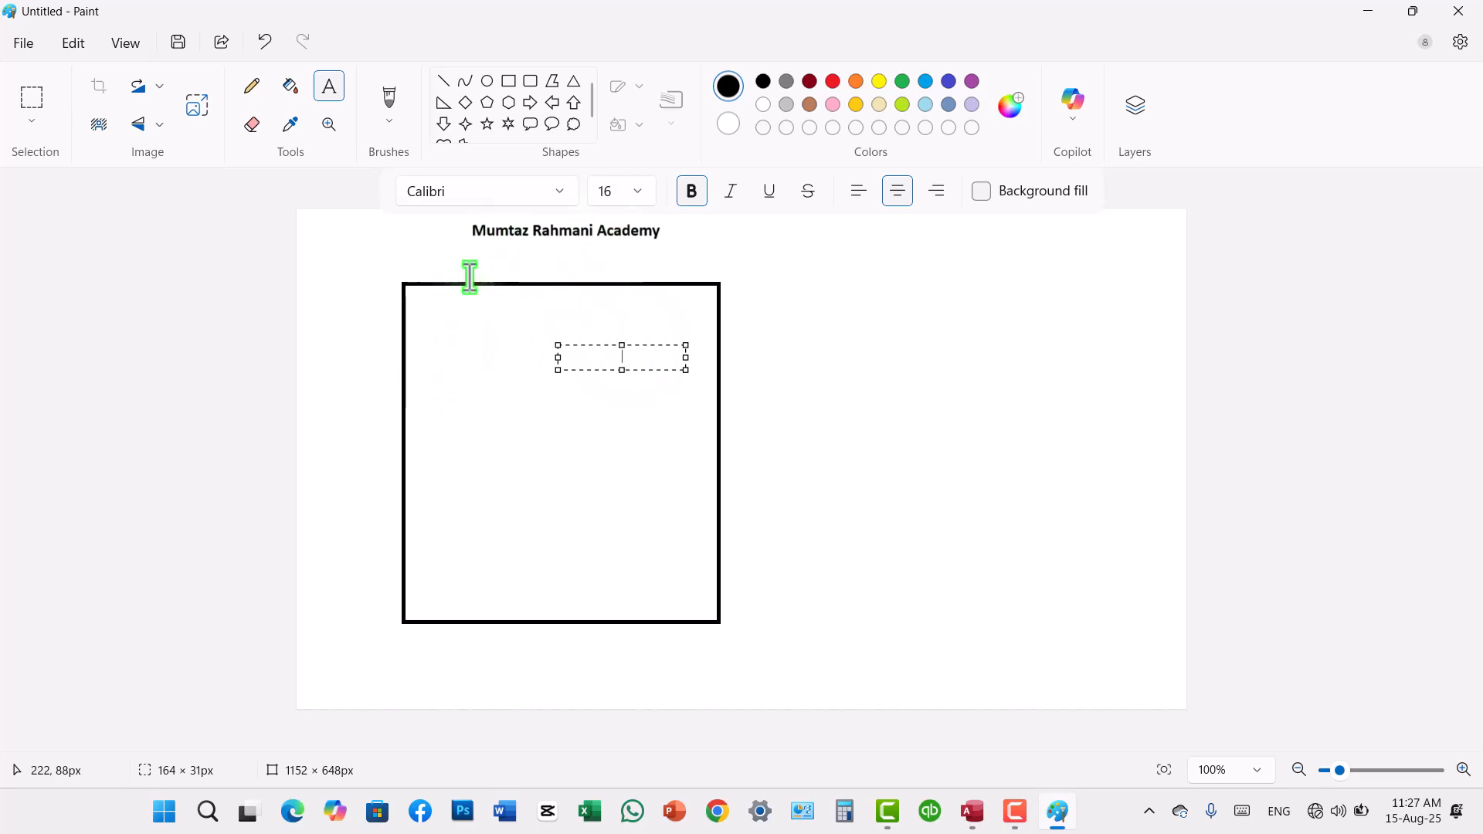
pyautogui.click(508, 81)
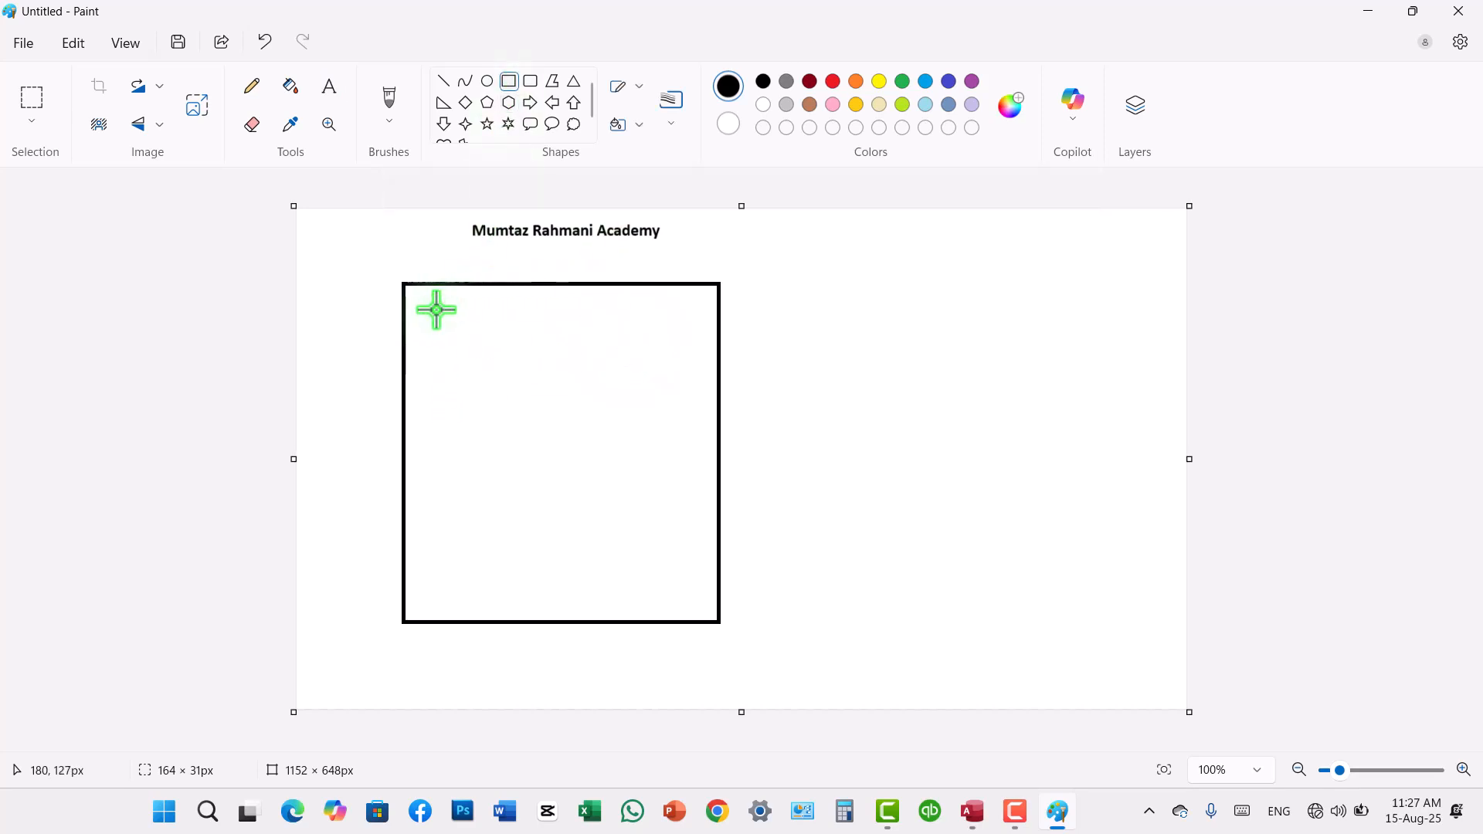
pyautogui.moveTo(422, 310); pyautogui.dragTo(539, 468)
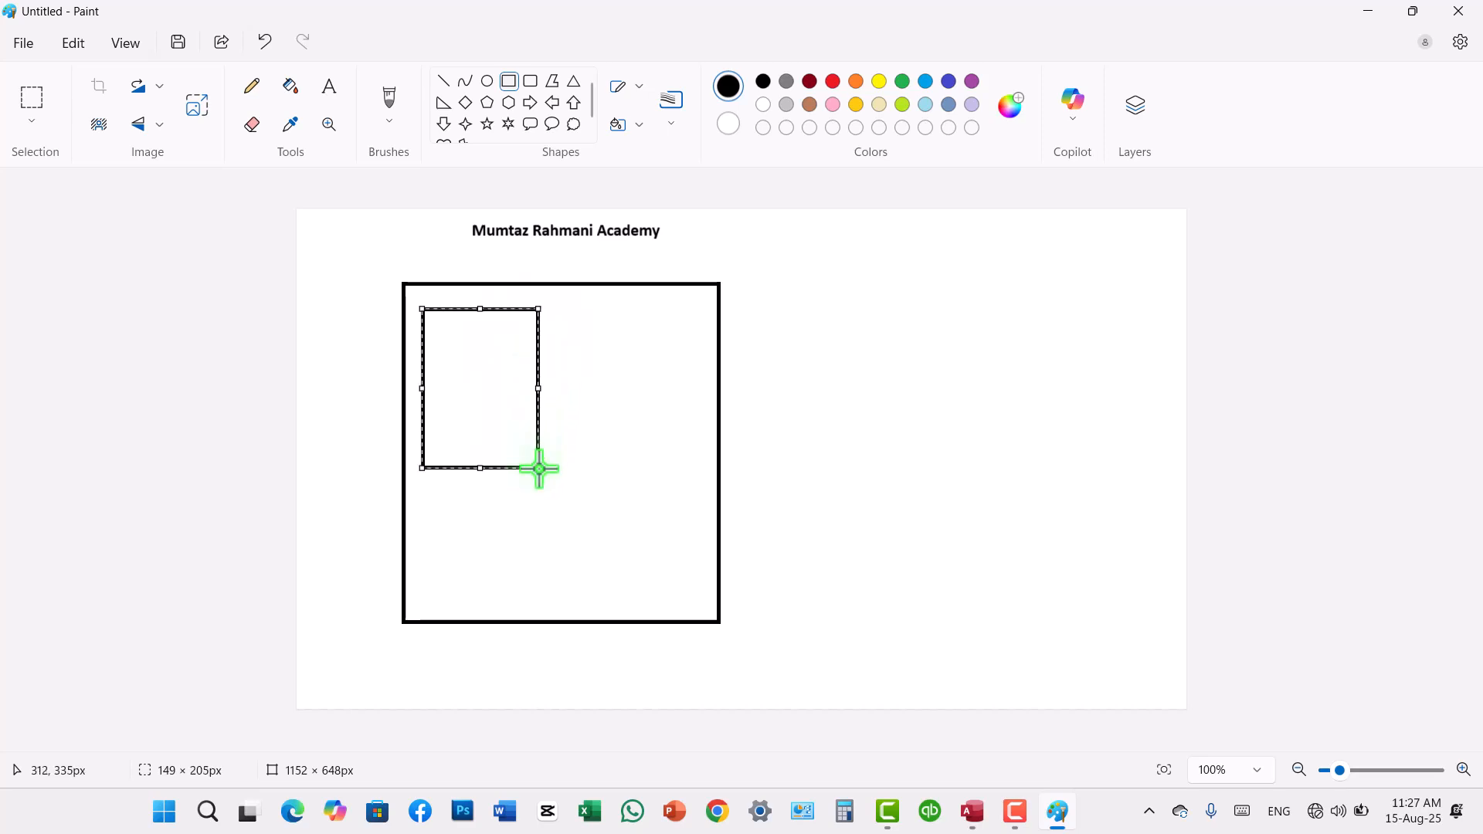
# Step: Add the text label "Students" in the middle of the small inner rectangle and commit it
pyautogui.click(330, 87)
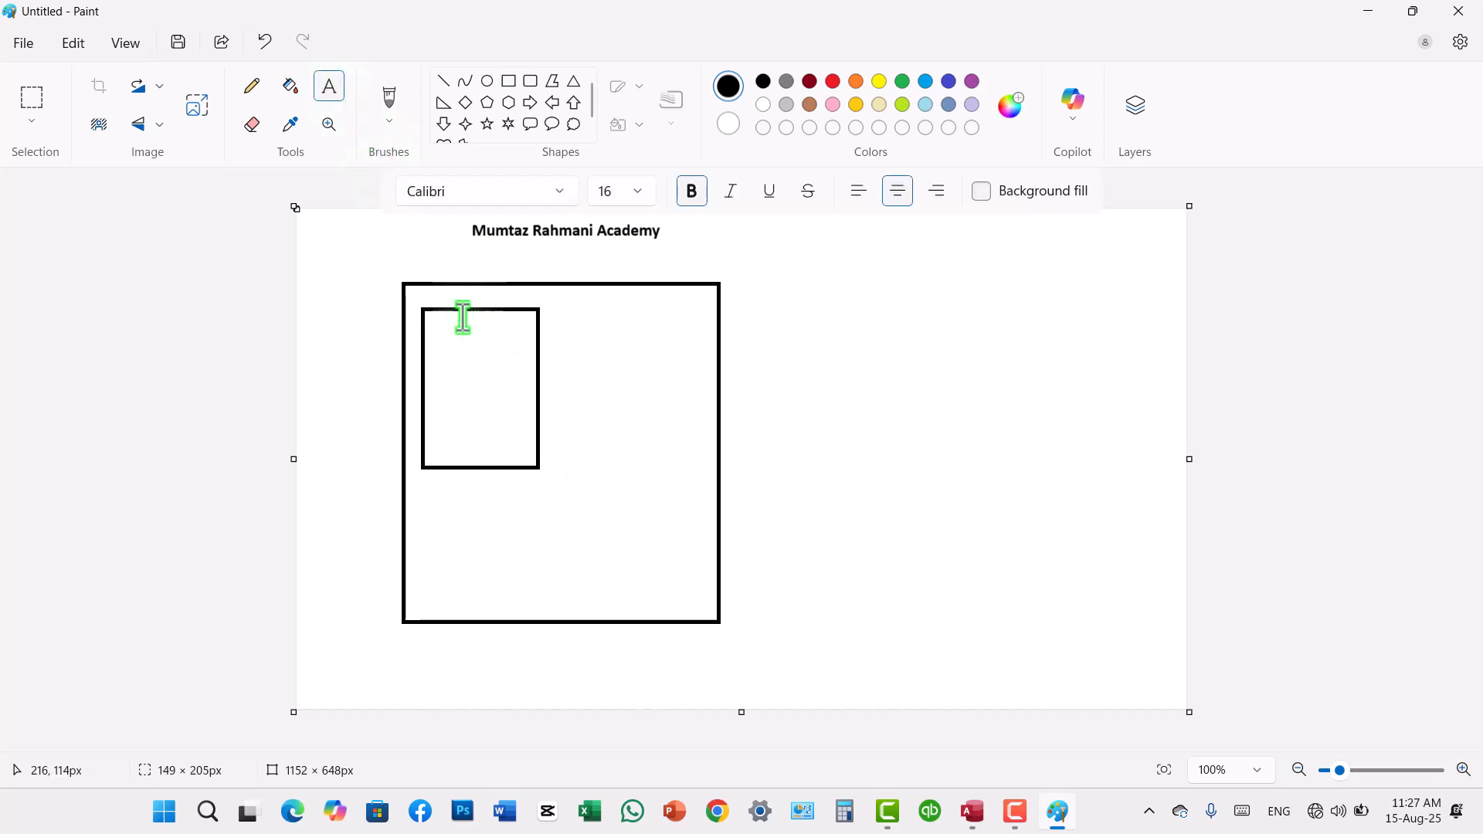
pyautogui.click(441, 386)
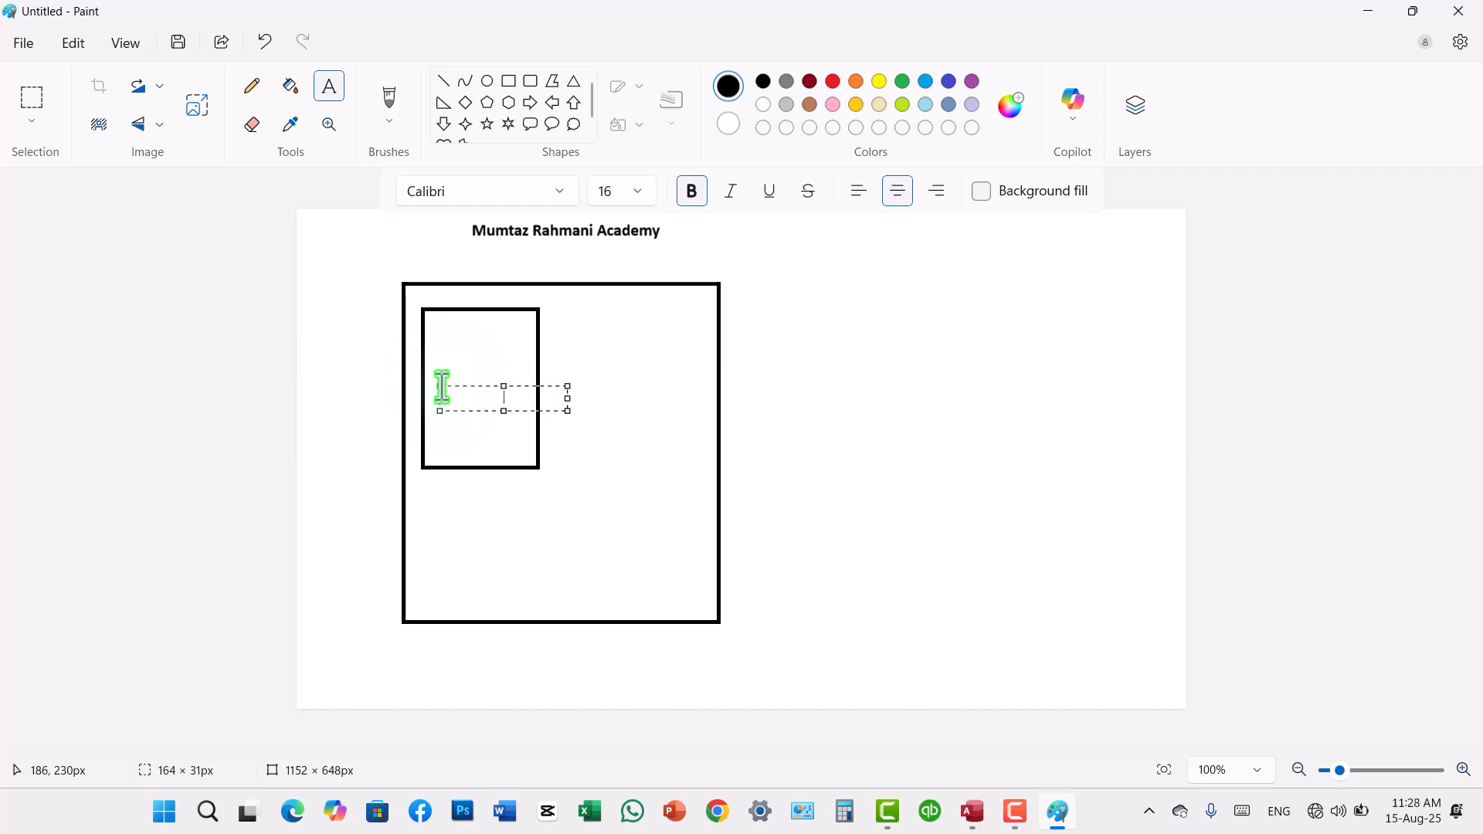
pyautogui.write('St')
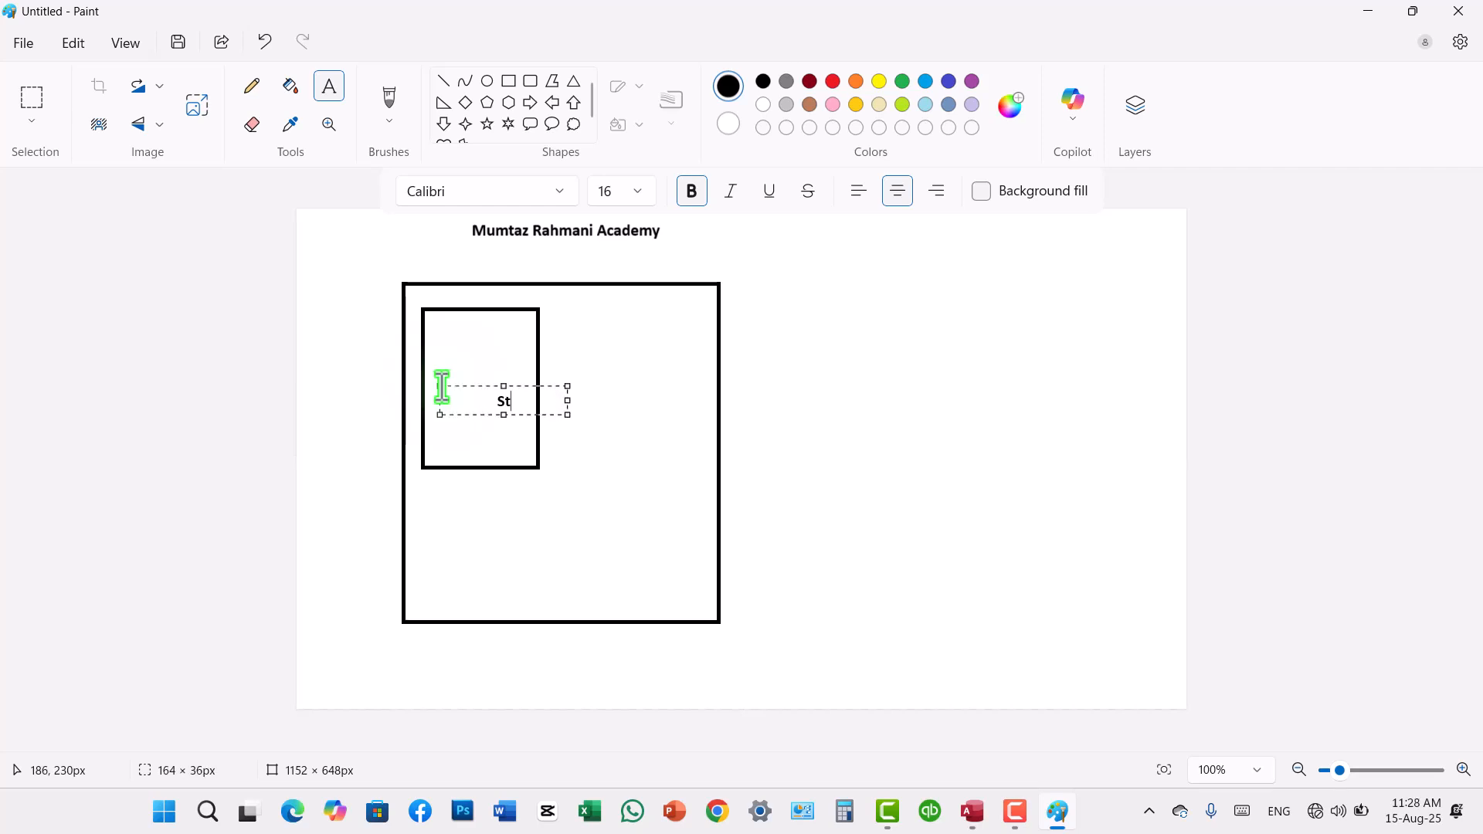
pyautogui.write('udents')
pyautogui.moveTo(569, 401); pyautogui.dragTo(530, 363)
pyautogui.click(582, 383)
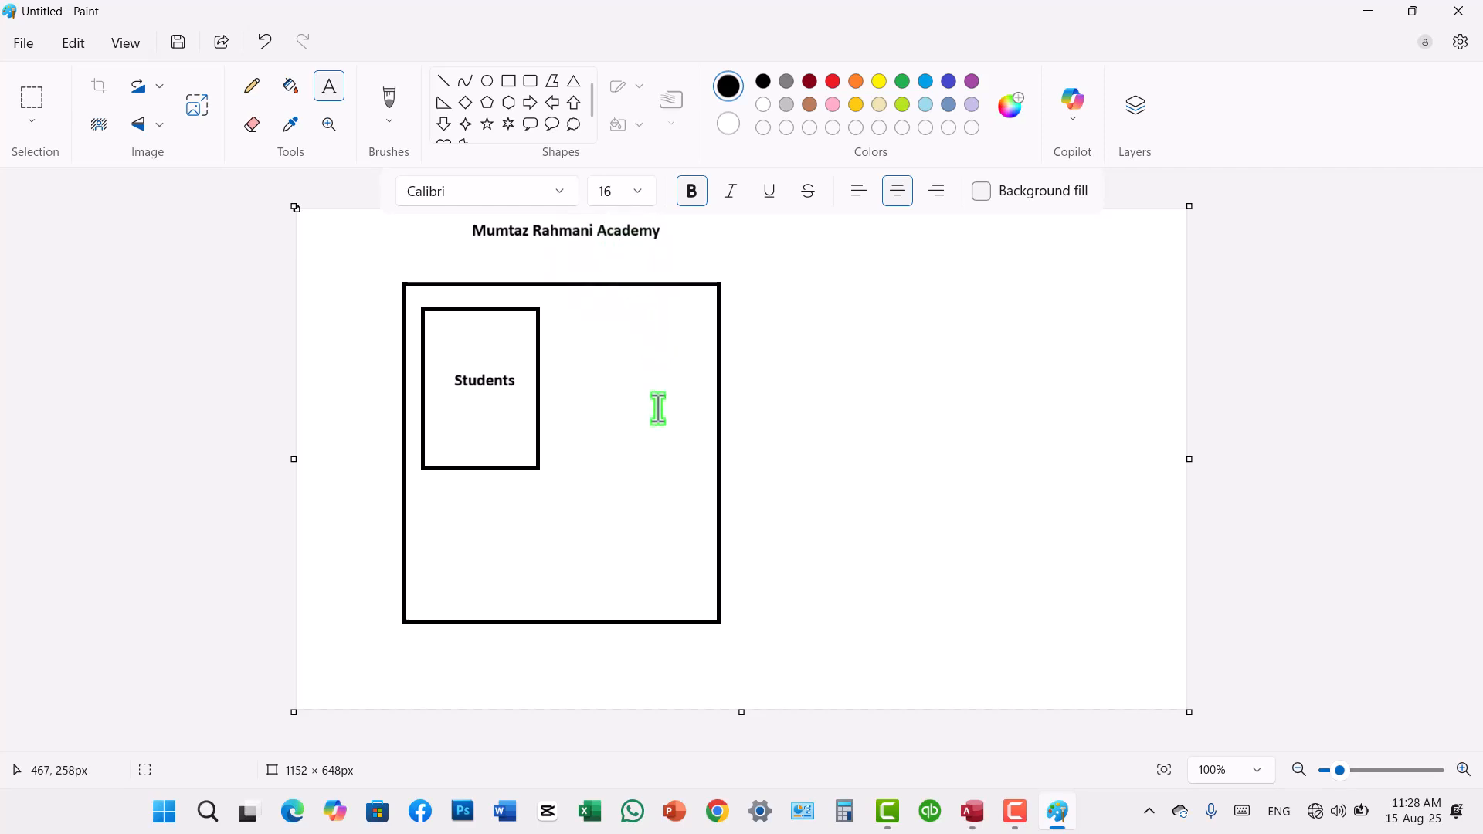
pyautogui.click(971, 811)
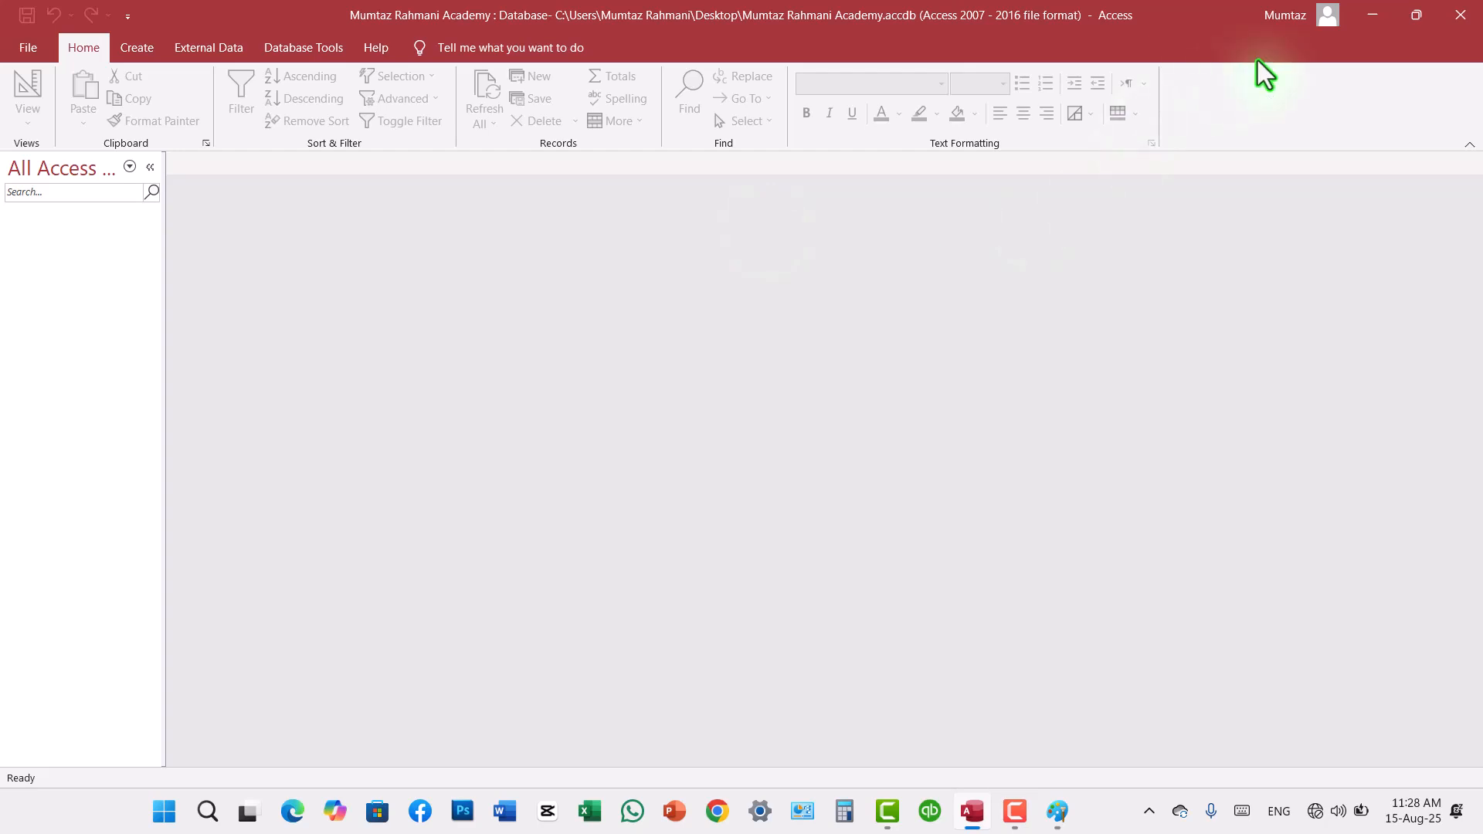
pyautogui.click(1371, 16)
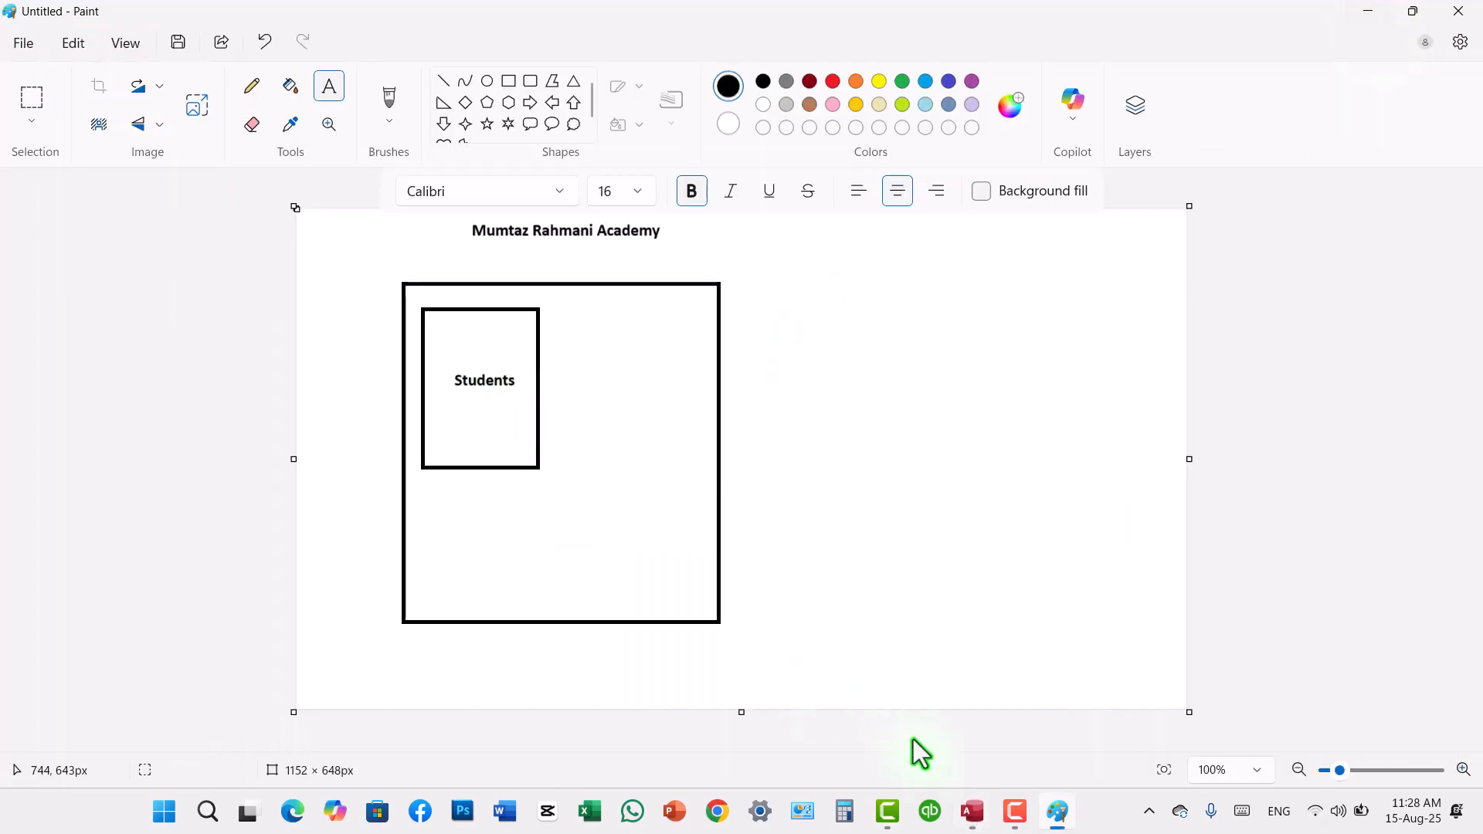
pyautogui.click(971, 821)
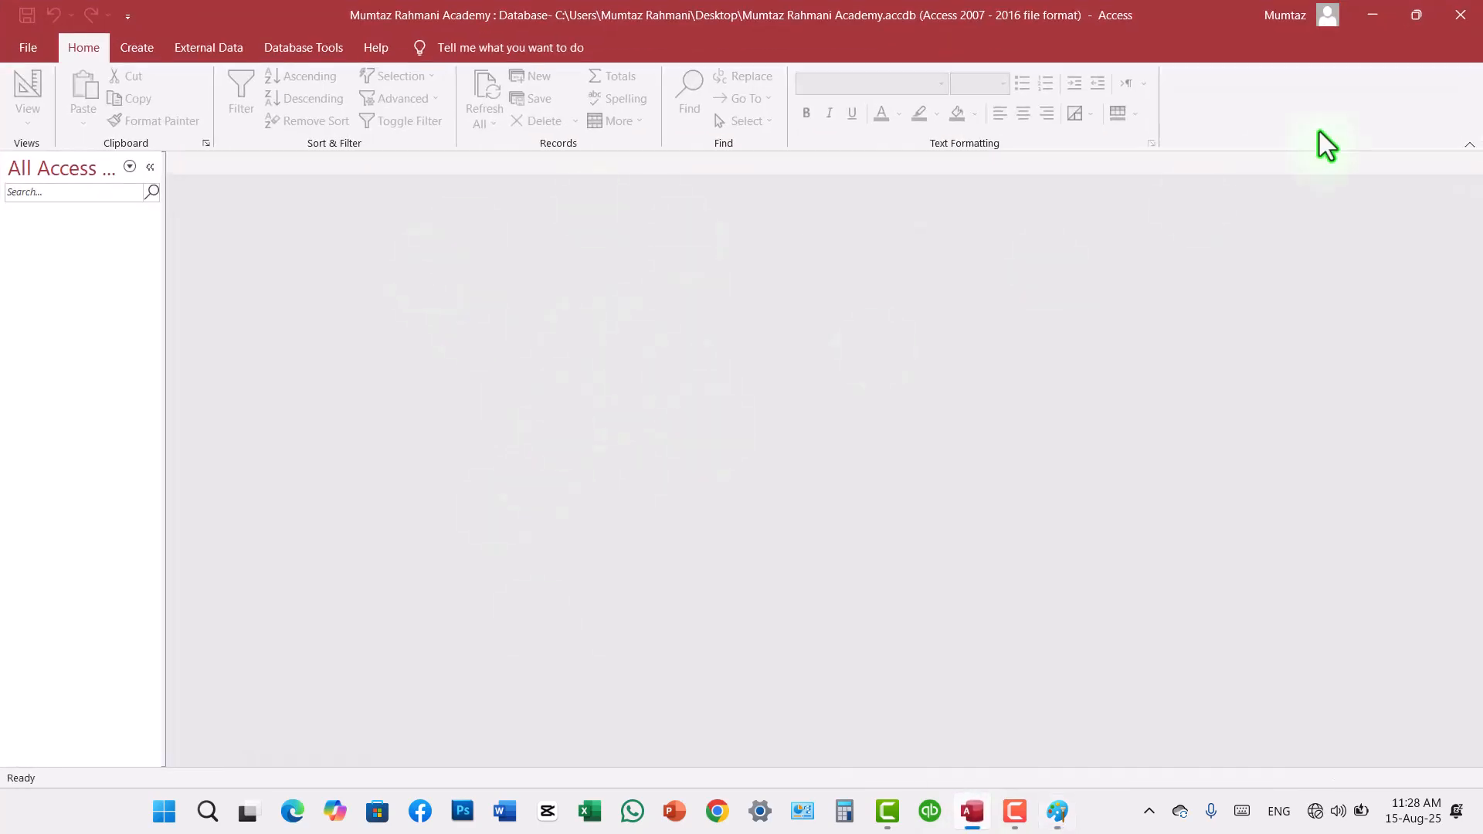
pyautogui.click(1374, 26)
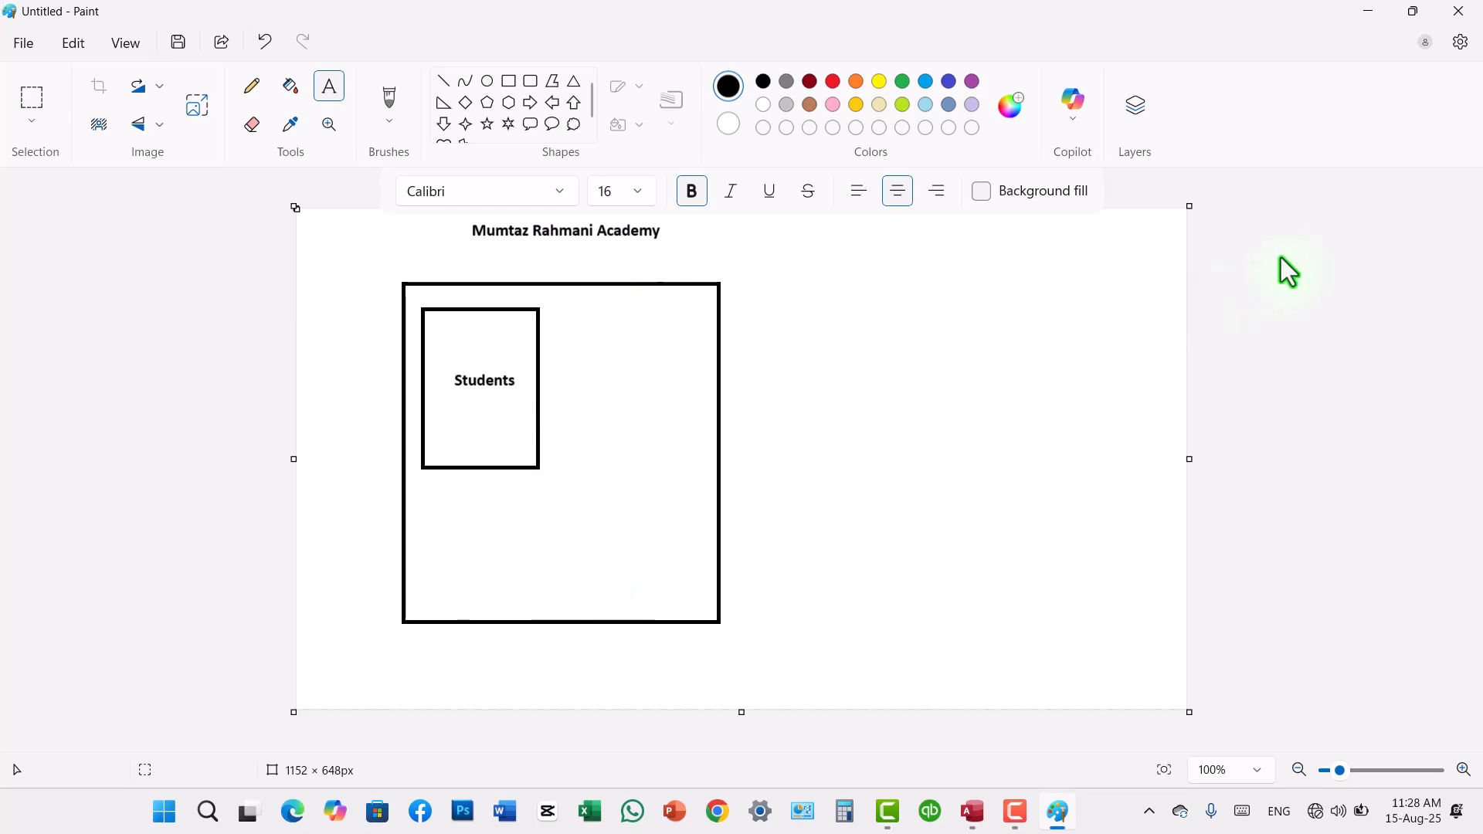
# Step: Minimize Paint, open Notepad, and enter the heading "There are 6 object files we have in access Program"
pyautogui.click(1374, 10)
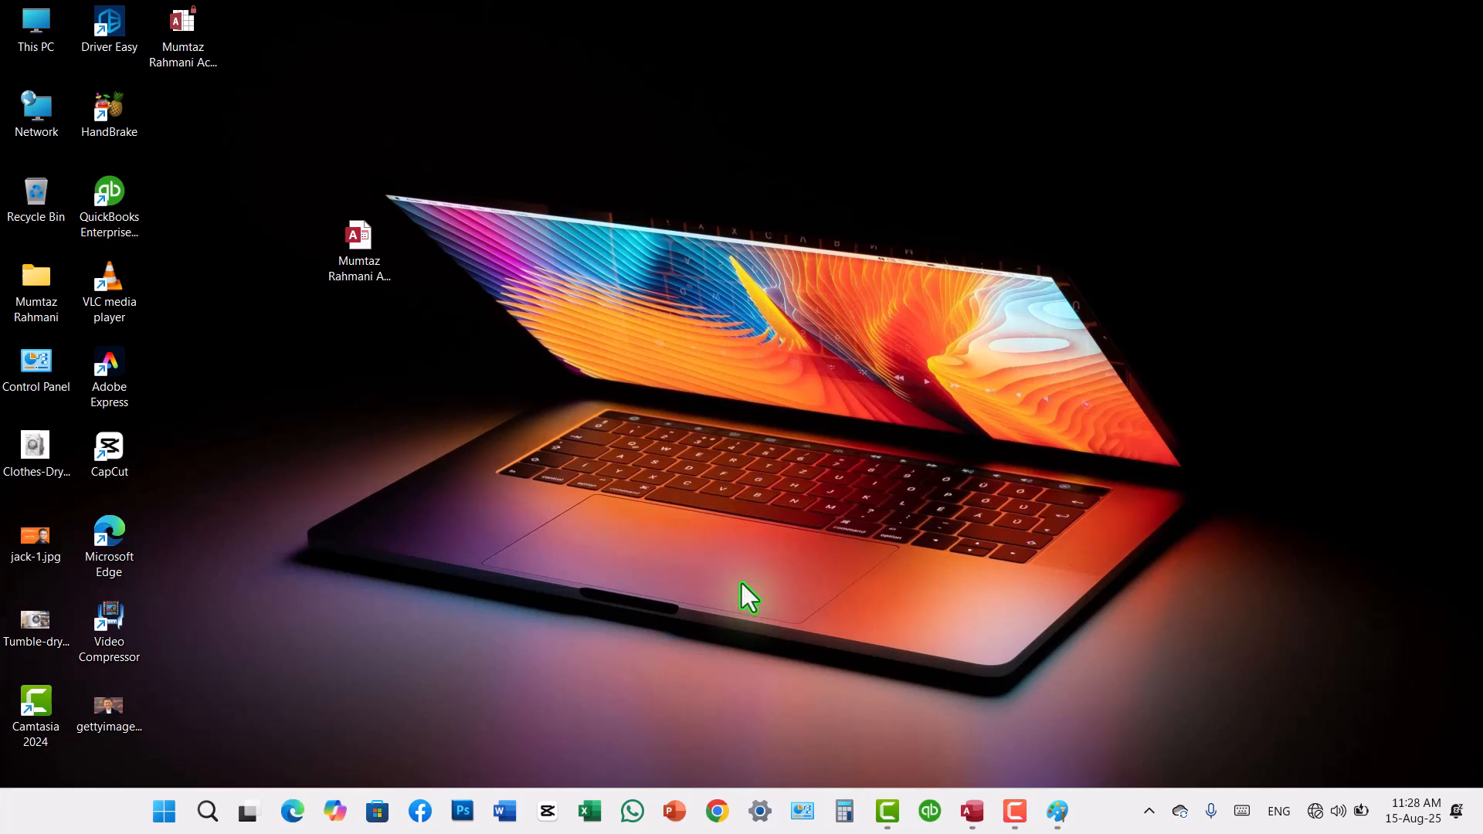
pyautogui.click(207, 811)
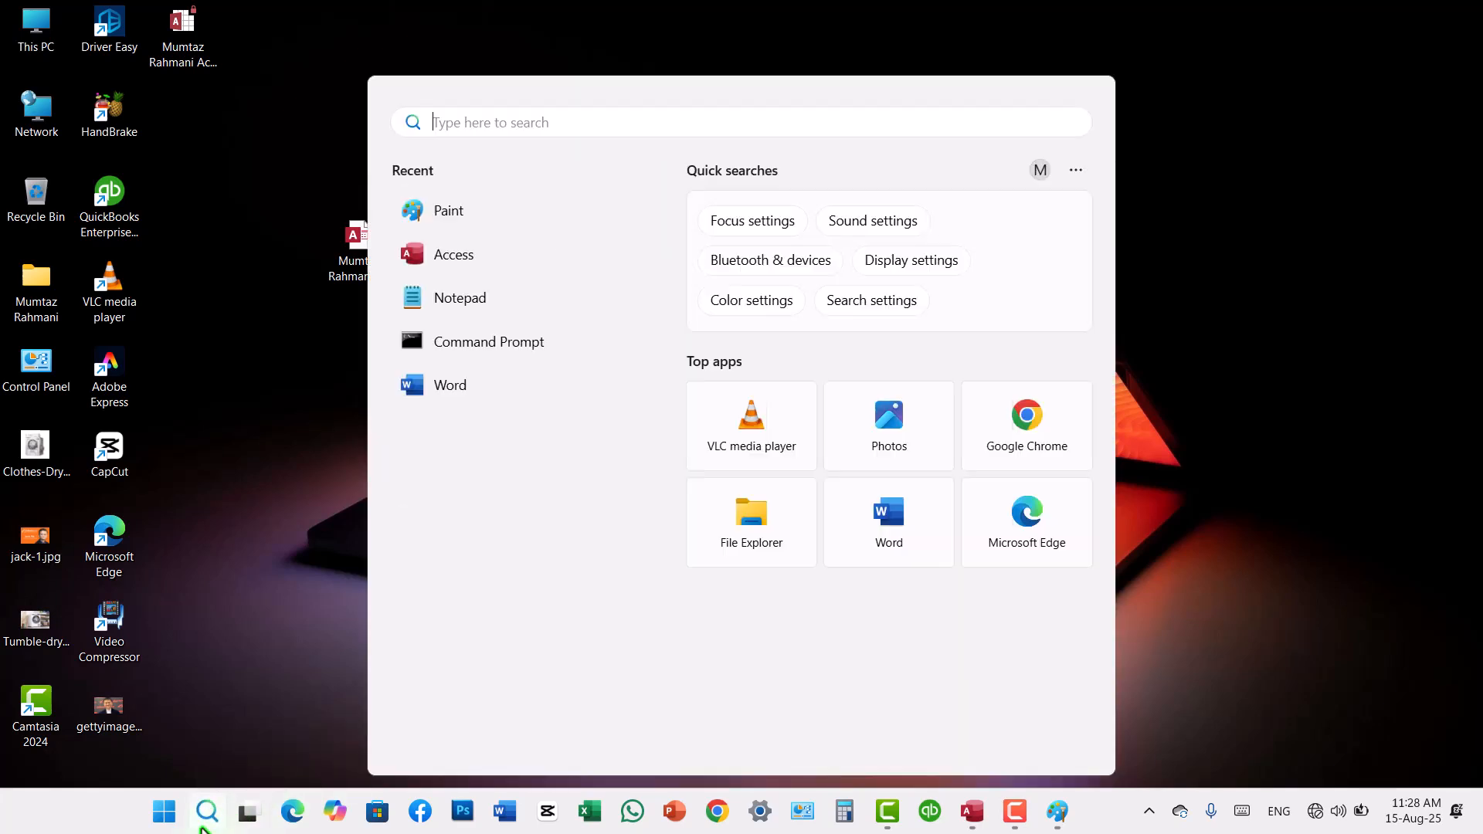
pyautogui.click(464, 303)
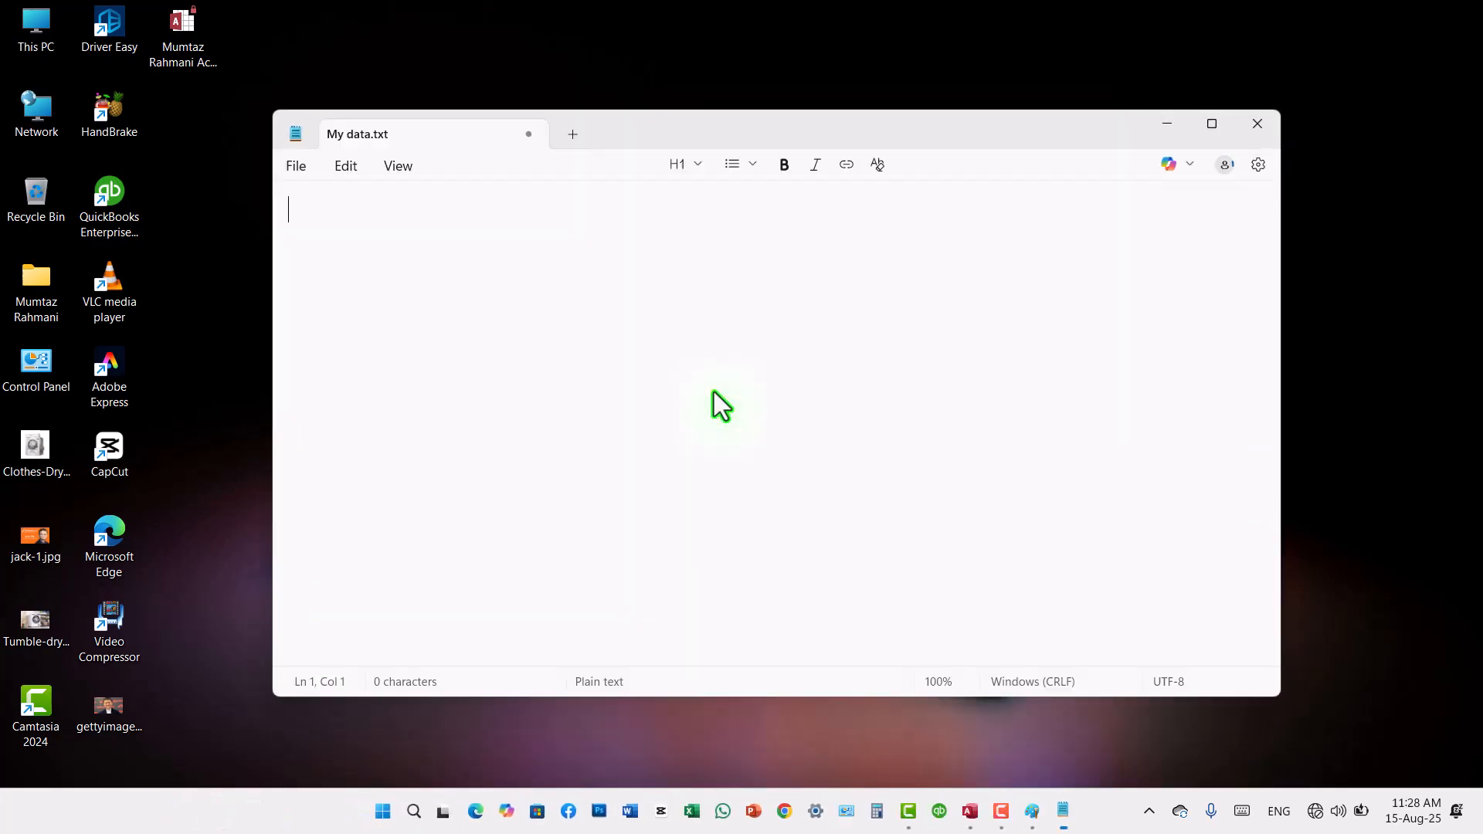
pyautogui.write('There are 6 ob')
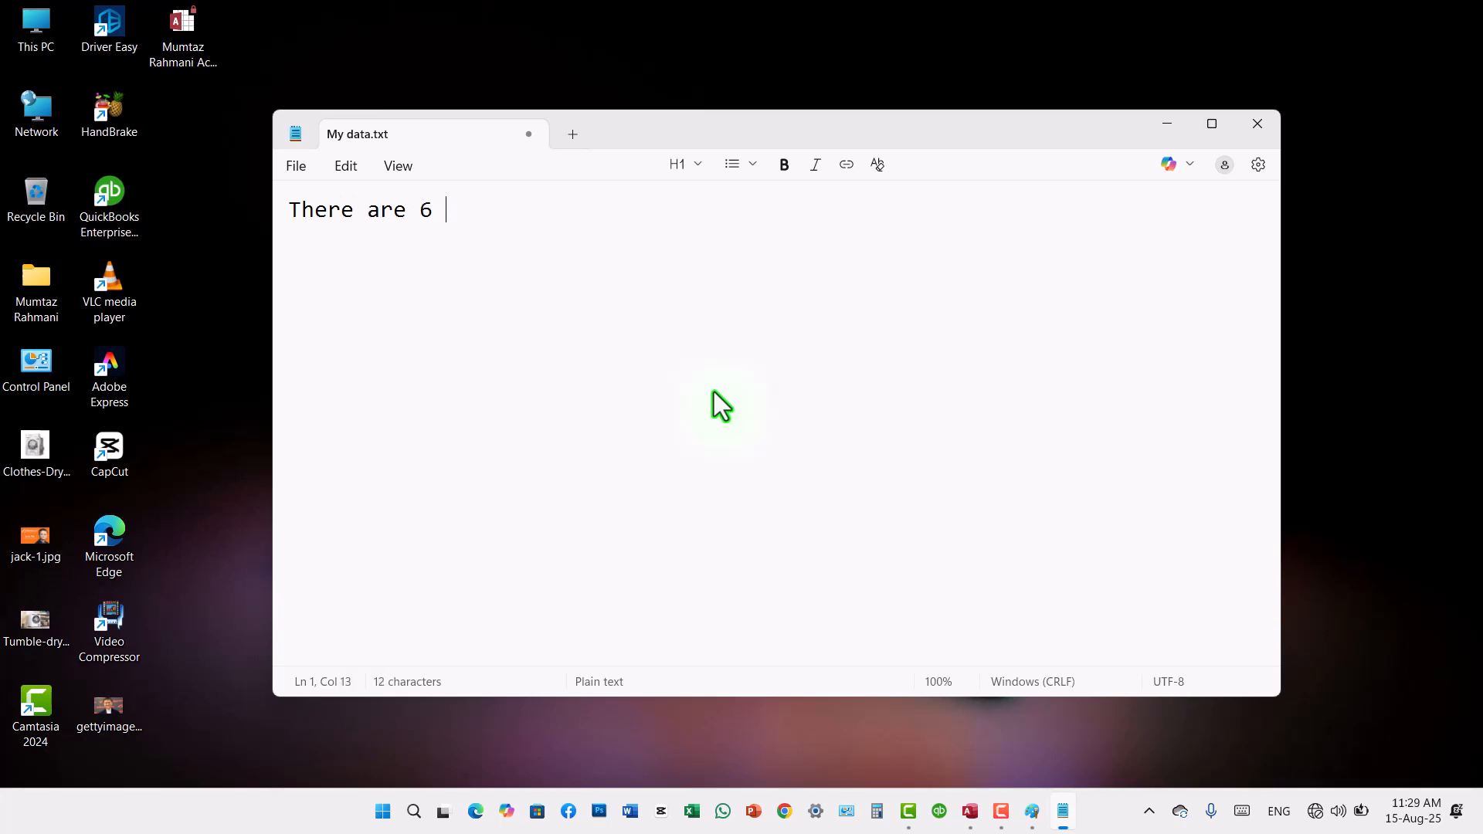
pyautogui.write('ject files we have in access Program')
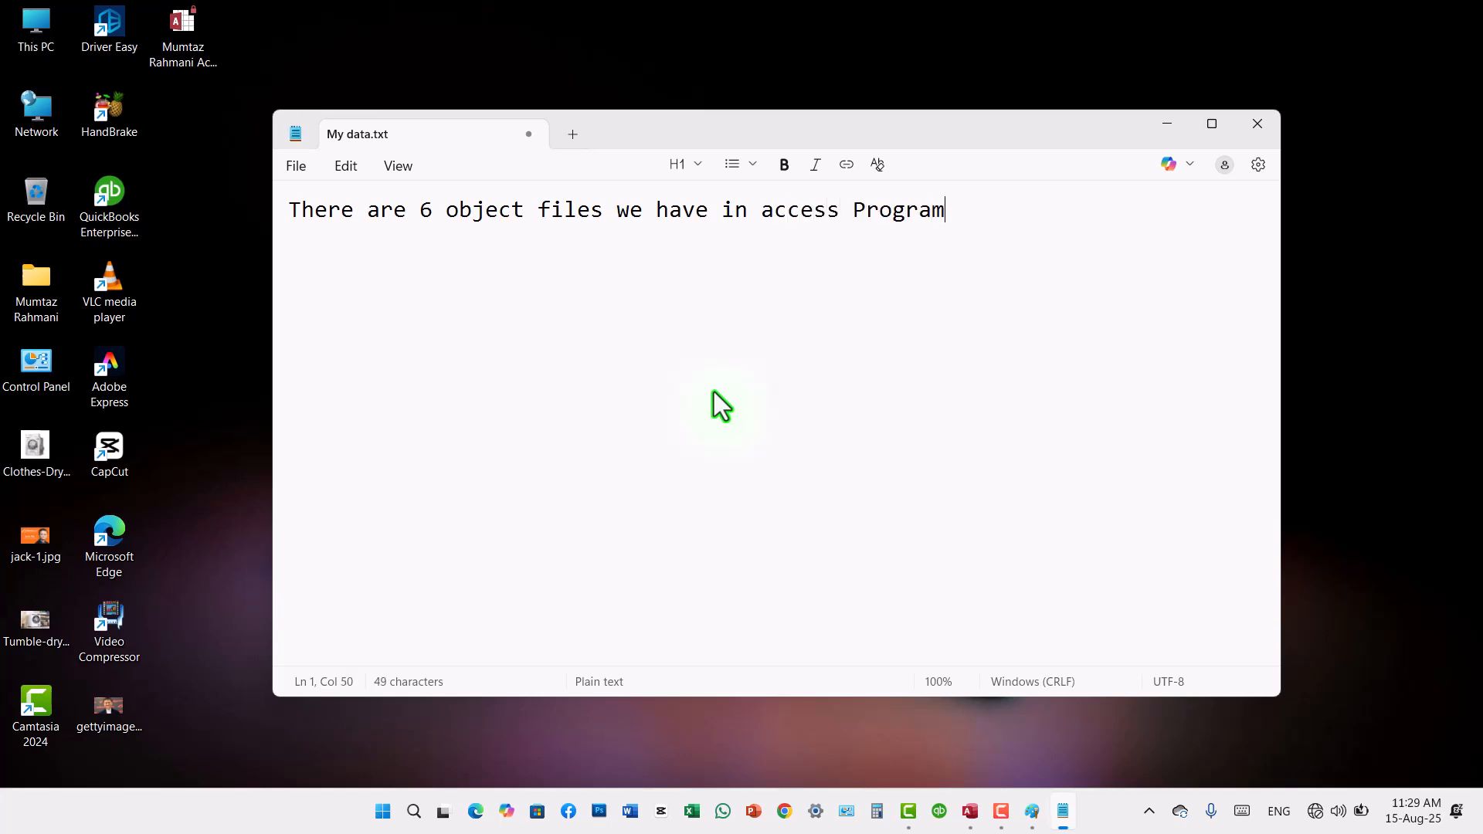
# Step: Leave a blank line below the heading and start a numbered list with "1- Tabel" and "2- Query"
pyautogui.press('Return')
pyautogui.press('Return')
pyautogui.write('1- ta')
pyautogui.press('BackSpace')
pyautogui.press('BackSpace')
pyautogui.write('Tabel')
pyautogui.press('Return')
pyautogui.write('2-')
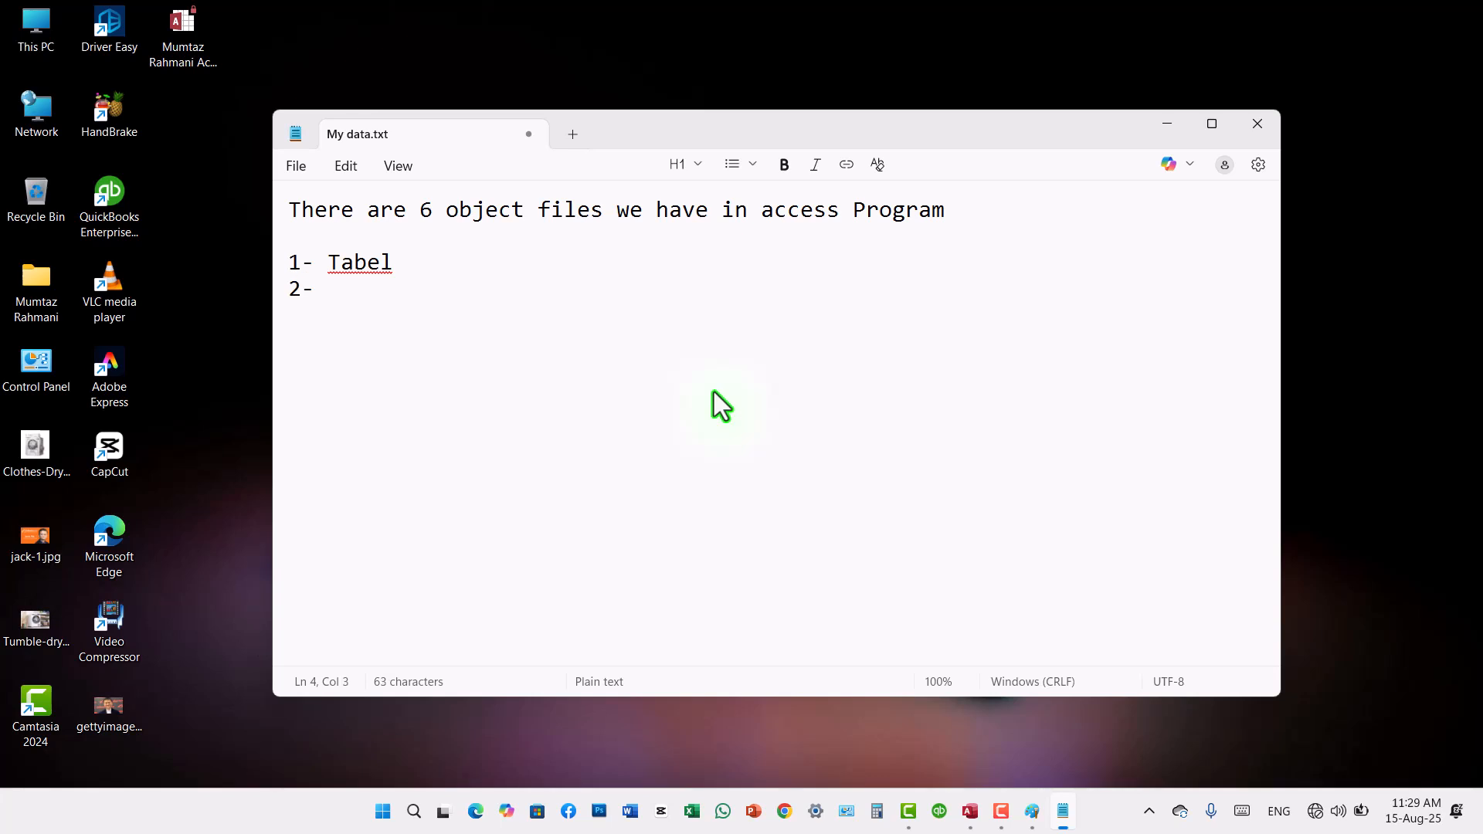
pyautogui.write('Qu')
pyautogui.press('BackSpace')
pyautogui.press('BackSpace')
pyautogui.write('Query')
# Step: Continue the numbered list with "3- Form" and "4- Report" on separate lines
pyautogui.press('Return')
pyautogui.write('3- Form')
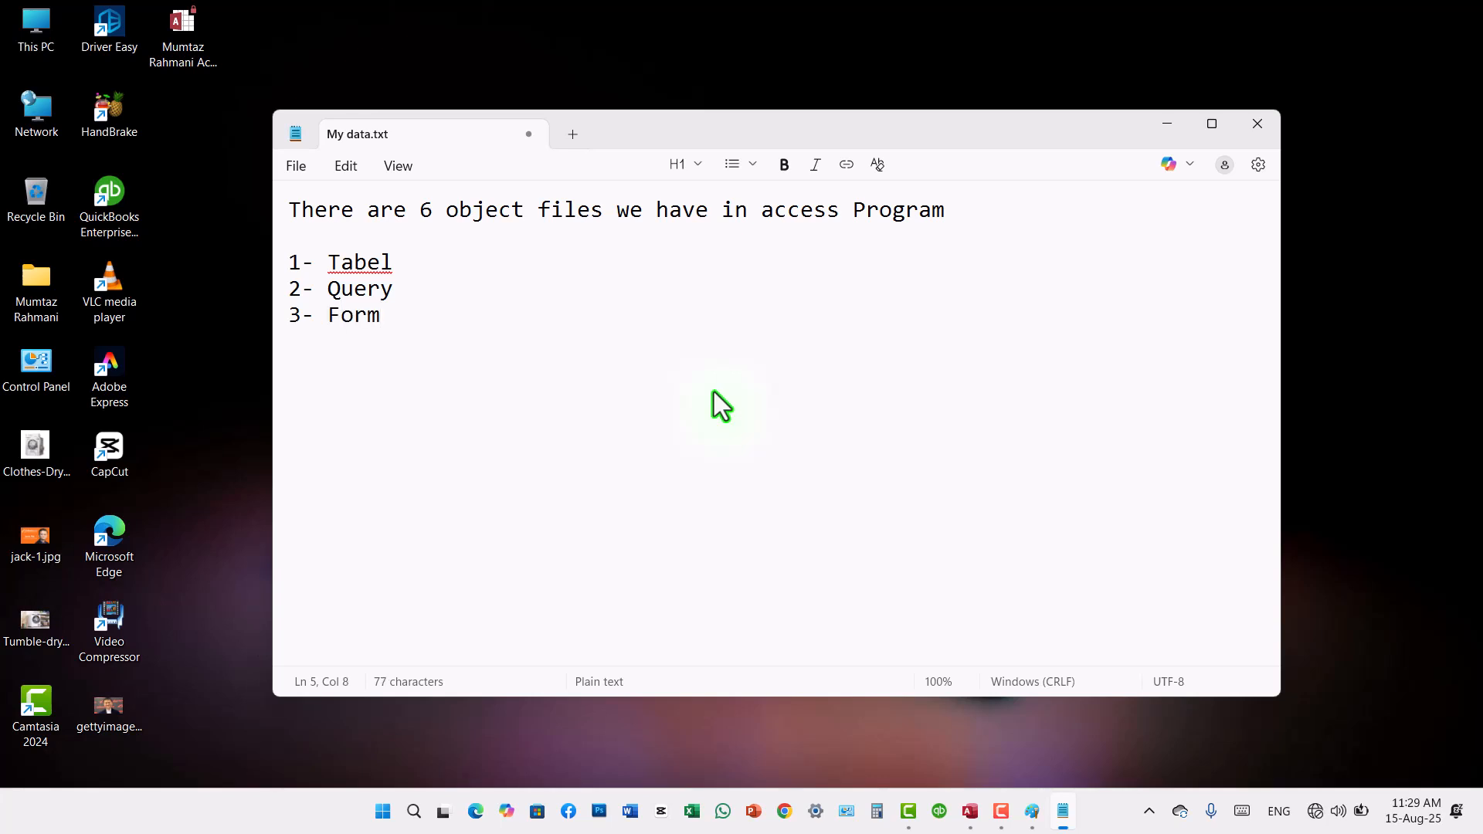
pyautogui.press('Return')
pyautogui.write('4- Report')
# Step: Complete the numbered list with "5- Macro" and "6- Moduel" on separate lines
pyautogui.press('Return')
pyautogui.write('5- ')
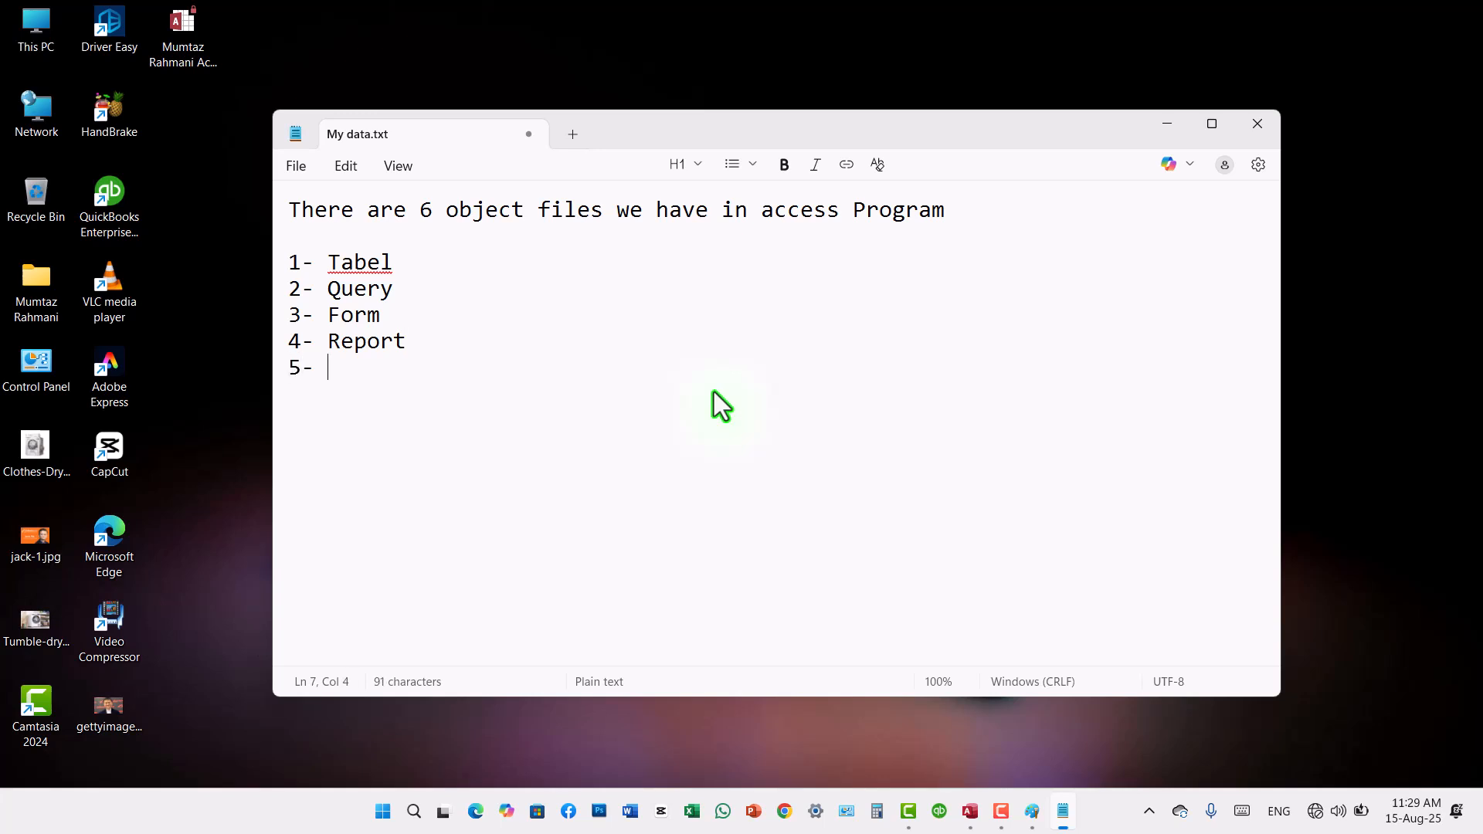
pyautogui.write('Macro ')
pyautogui.write('6-')
pyautogui.write(' Mod')
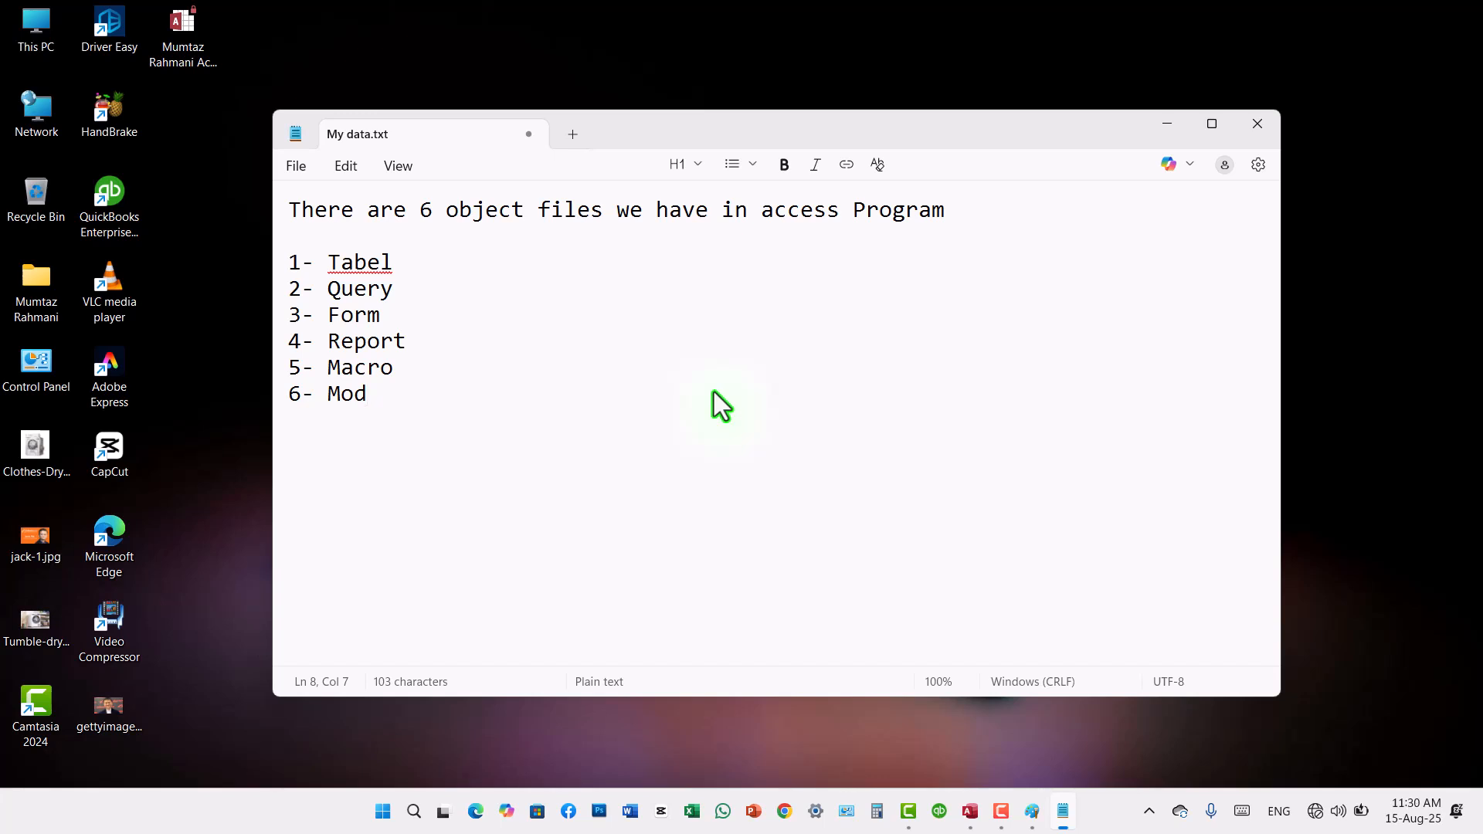
pyautogui.write('uel')
pyautogui.press('Return')
# Step: Correct the spelling of list item 1 to "Table" and item 6 to "Module" using the spelling suggestions
pyautogui.moveTo(424, 396); pyautogui.dragTo(330, 262)
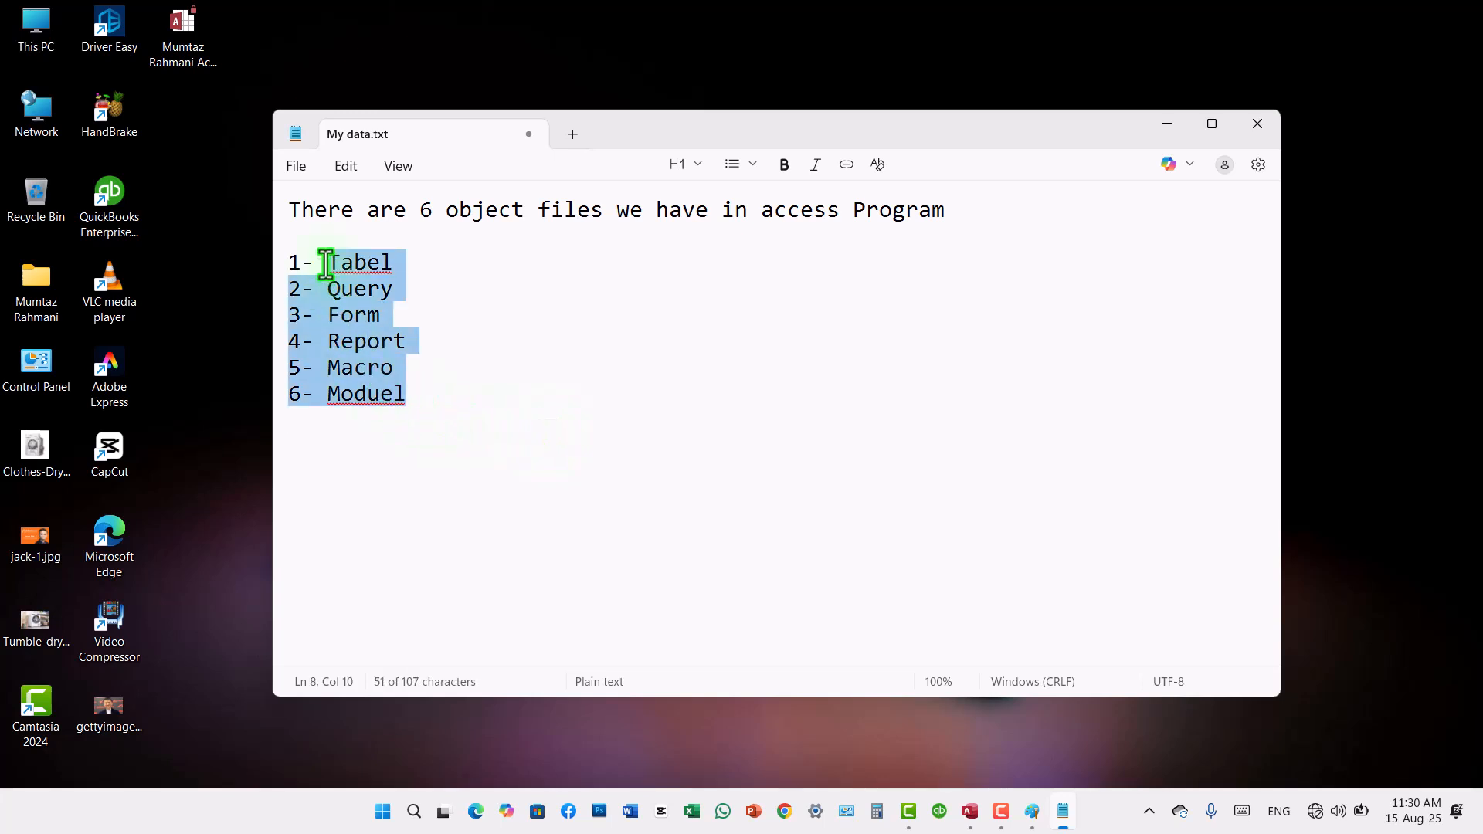
pyautogui.click(360, 267)
pyautogui.rightClick(363, 267)
pyautogui.click(342, 268)
pyautogui.click(344, 299)
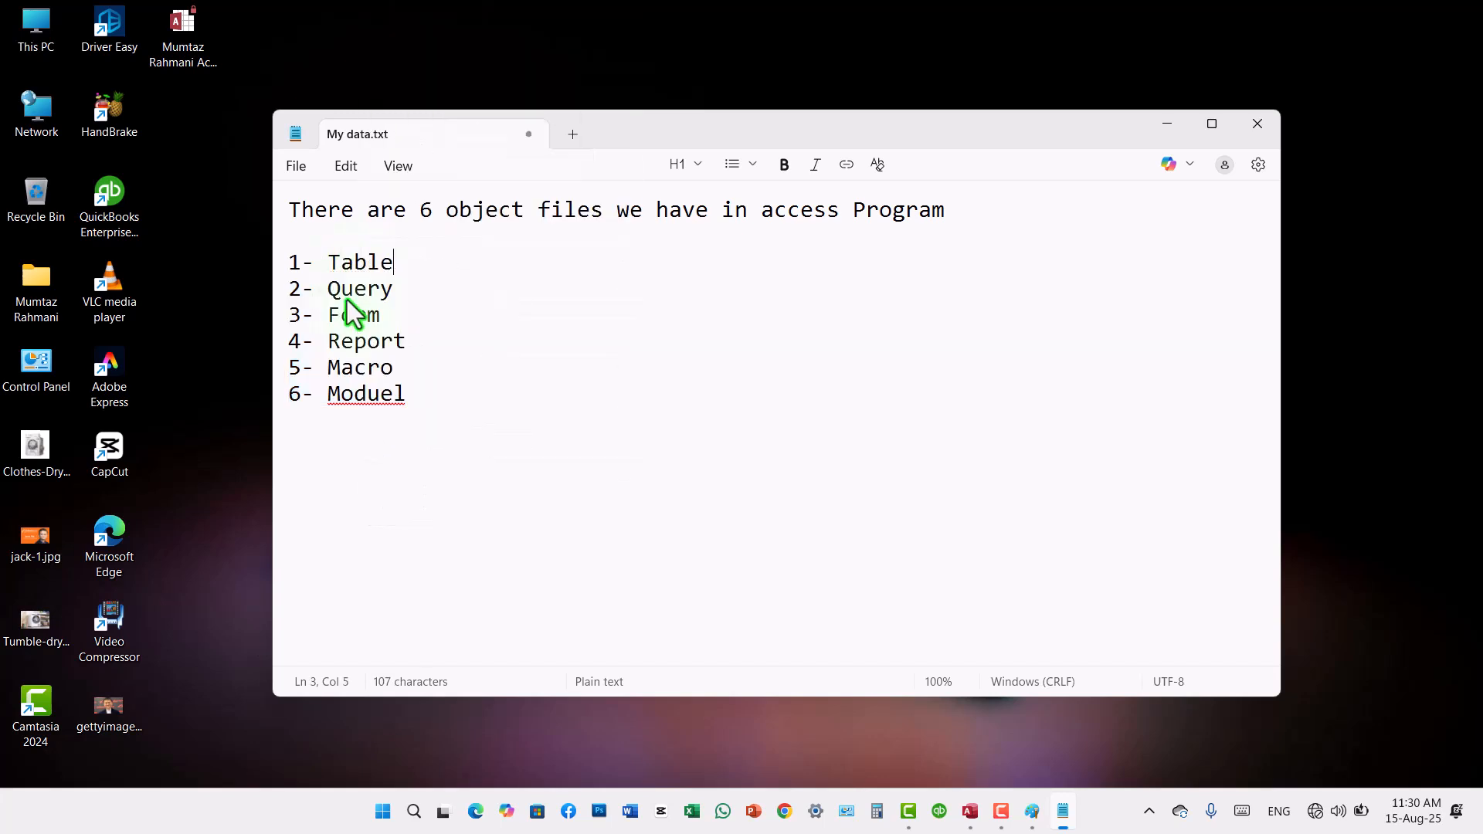
pyautogui.click(371, 396)
pyautogui.rightClick(372, 400)
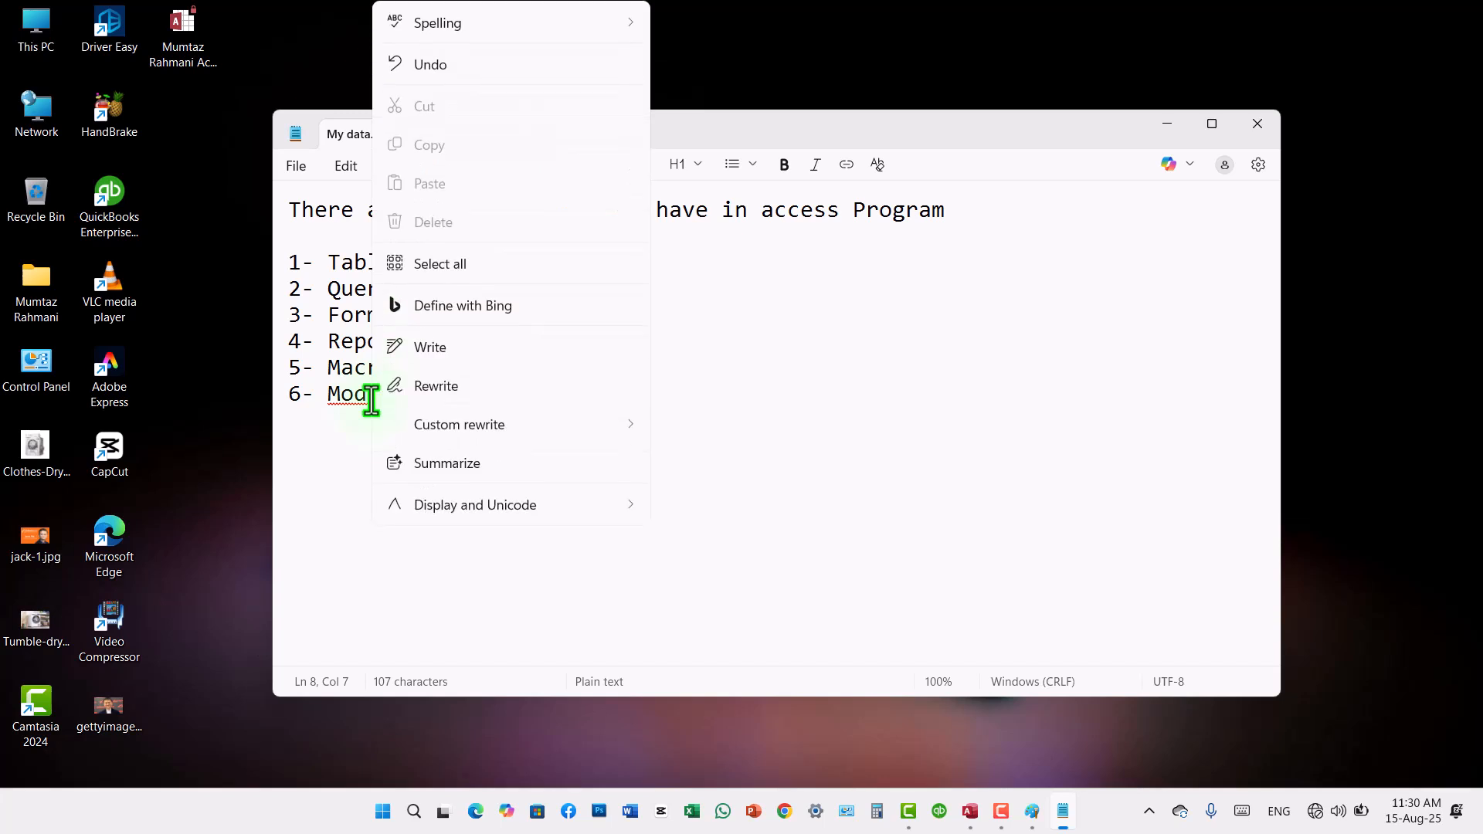
pyautogui.click(355, 403)
pyautogui.click(355, 431)
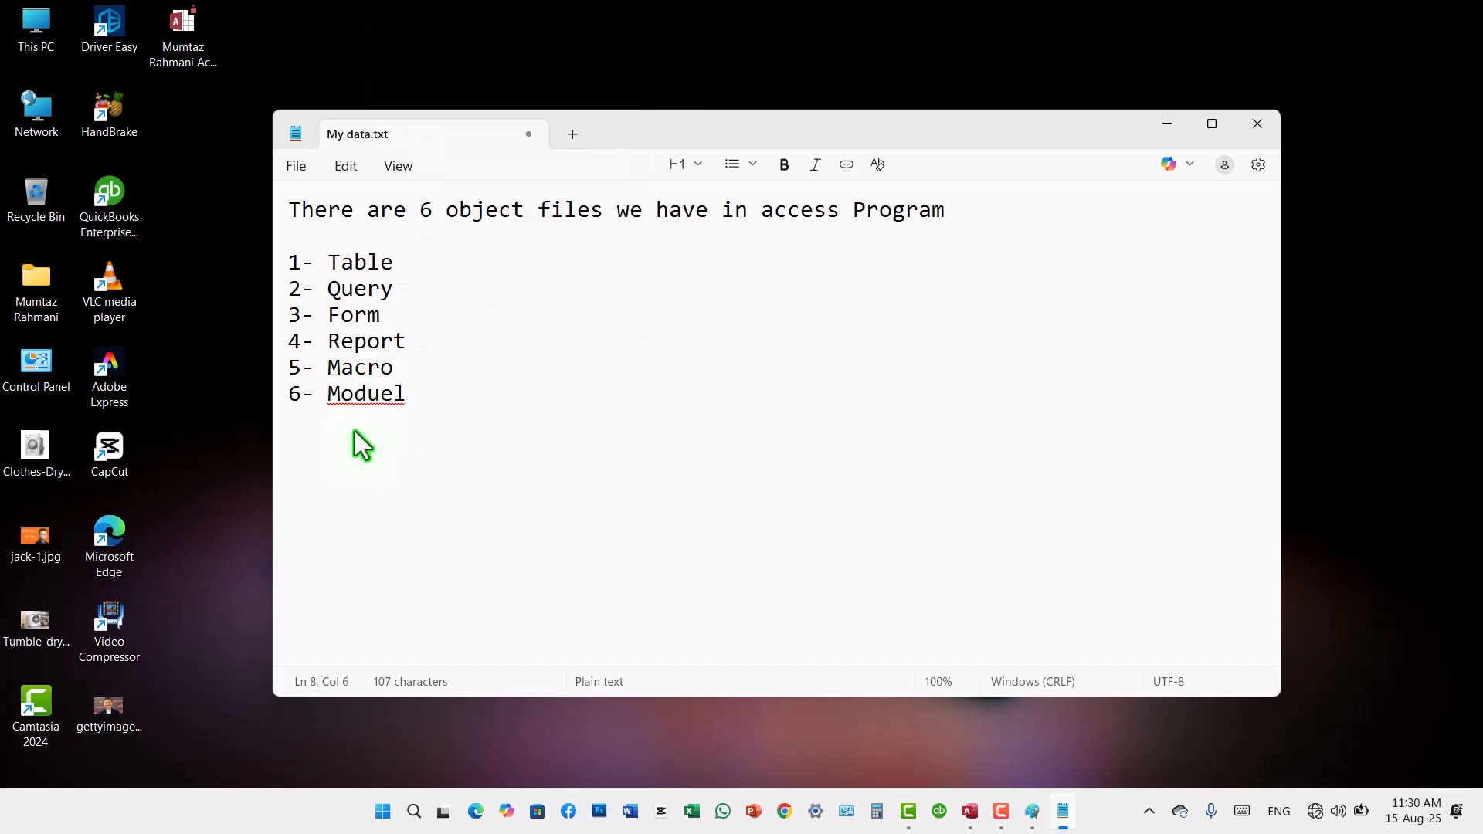
pyautogui.moveTo(447, 410); pyautogui.dragTo(290, 258)
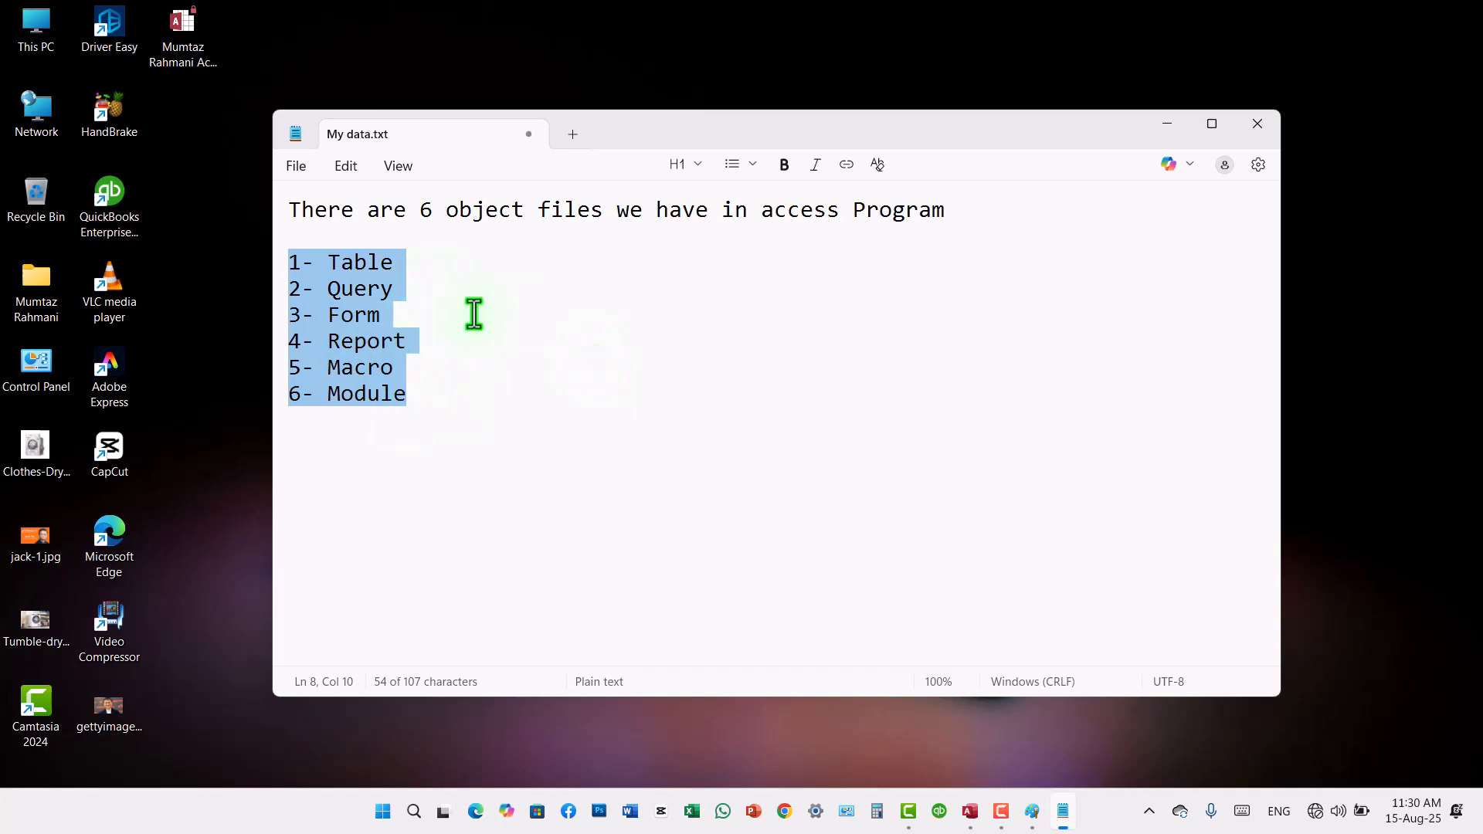
pyautogui.click(448, 313)
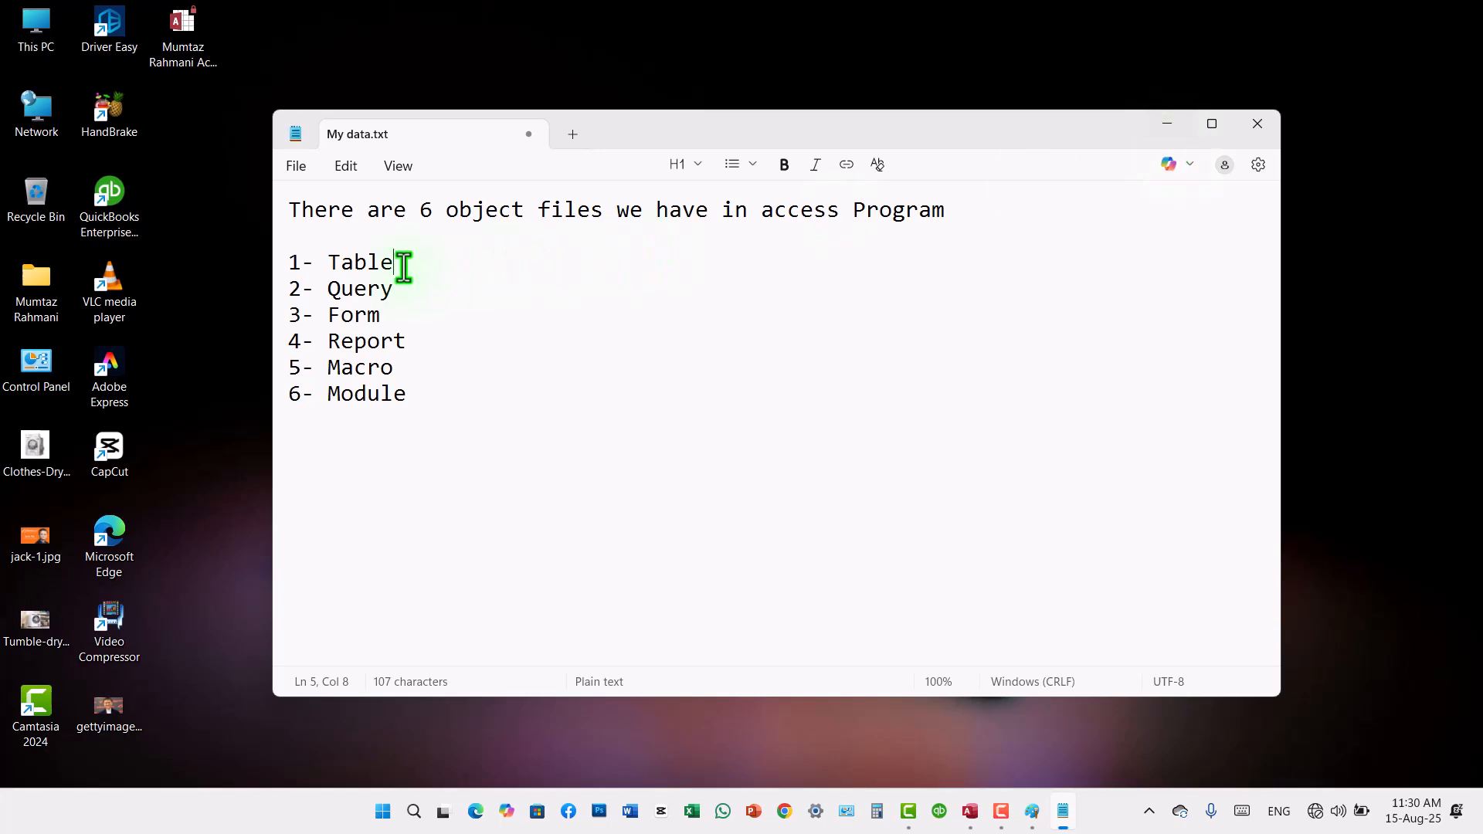
pyautogui.moveTo(394, 263); pyautogui.dragTo(328, 264)
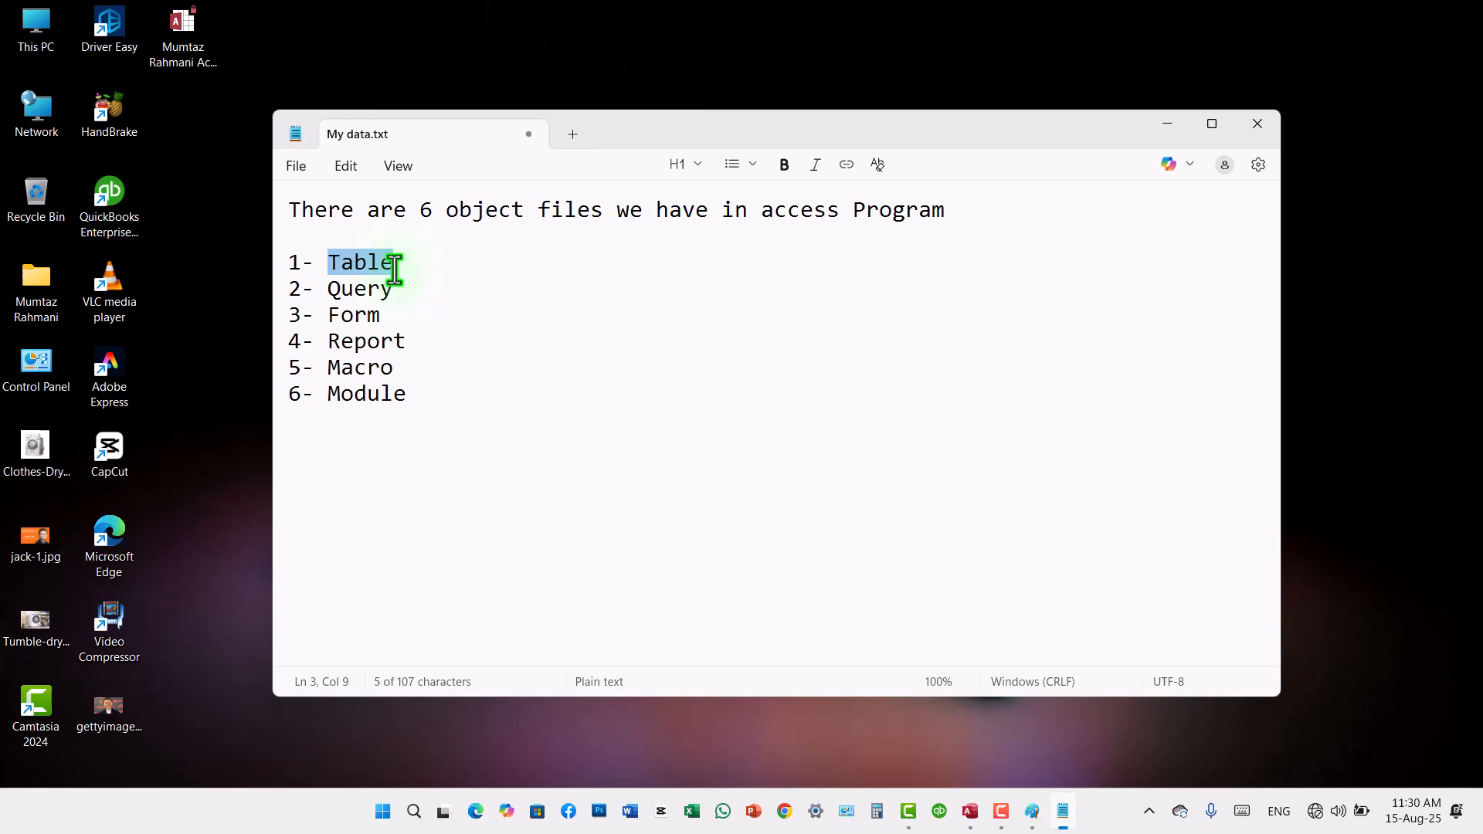
pyautogui.moveTo(402, 271); pyautogui.dragTo(321, 271)
# Step: Minimize Notepad, switch to the database in Access, and create a new table in Design view
pyautogui.click(1170, 123)
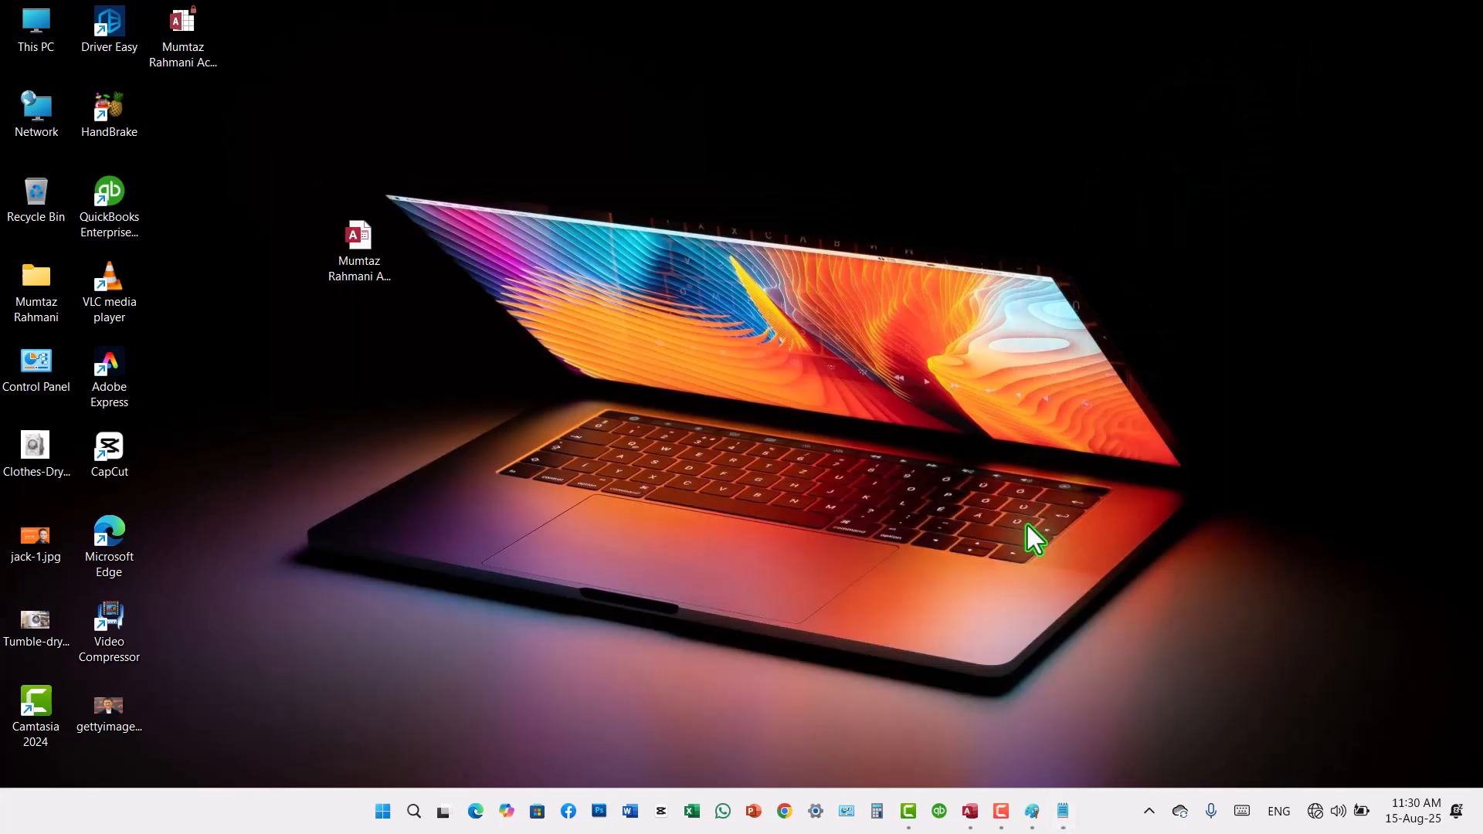
pyautogui.click(969, 809)
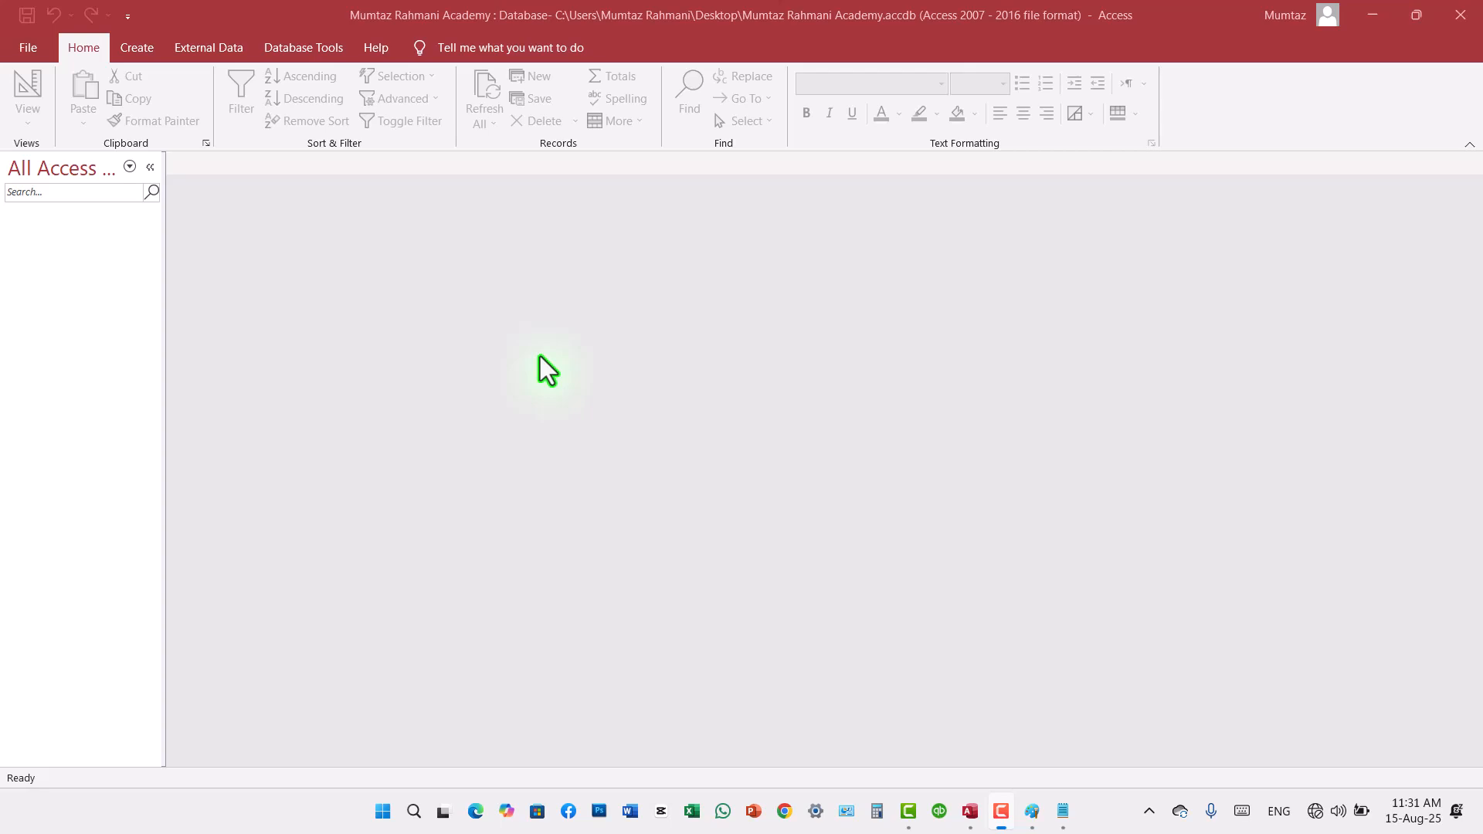
pyautogui.click(143, 49)
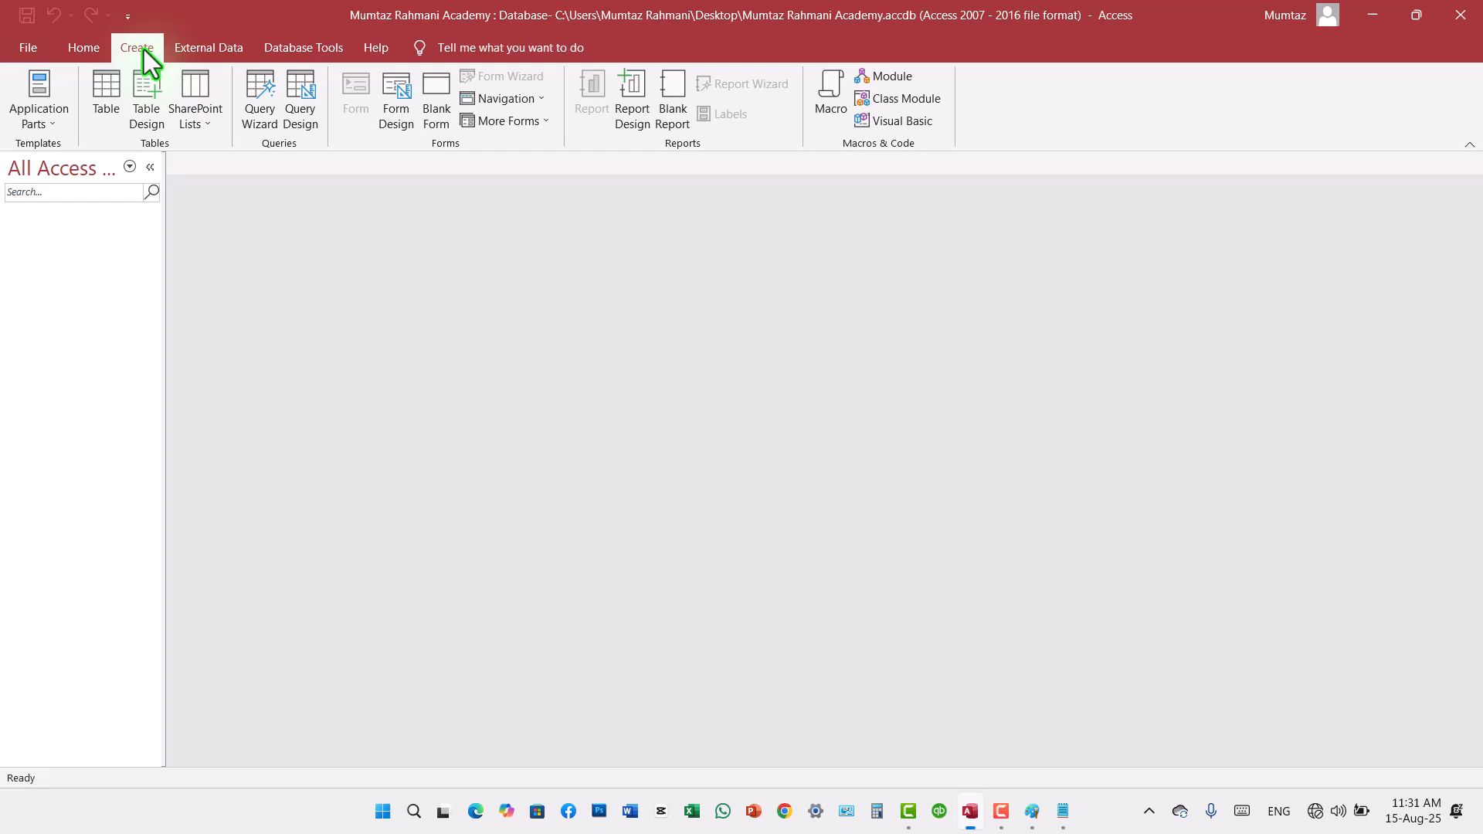
pyautogui.click(155, 99)
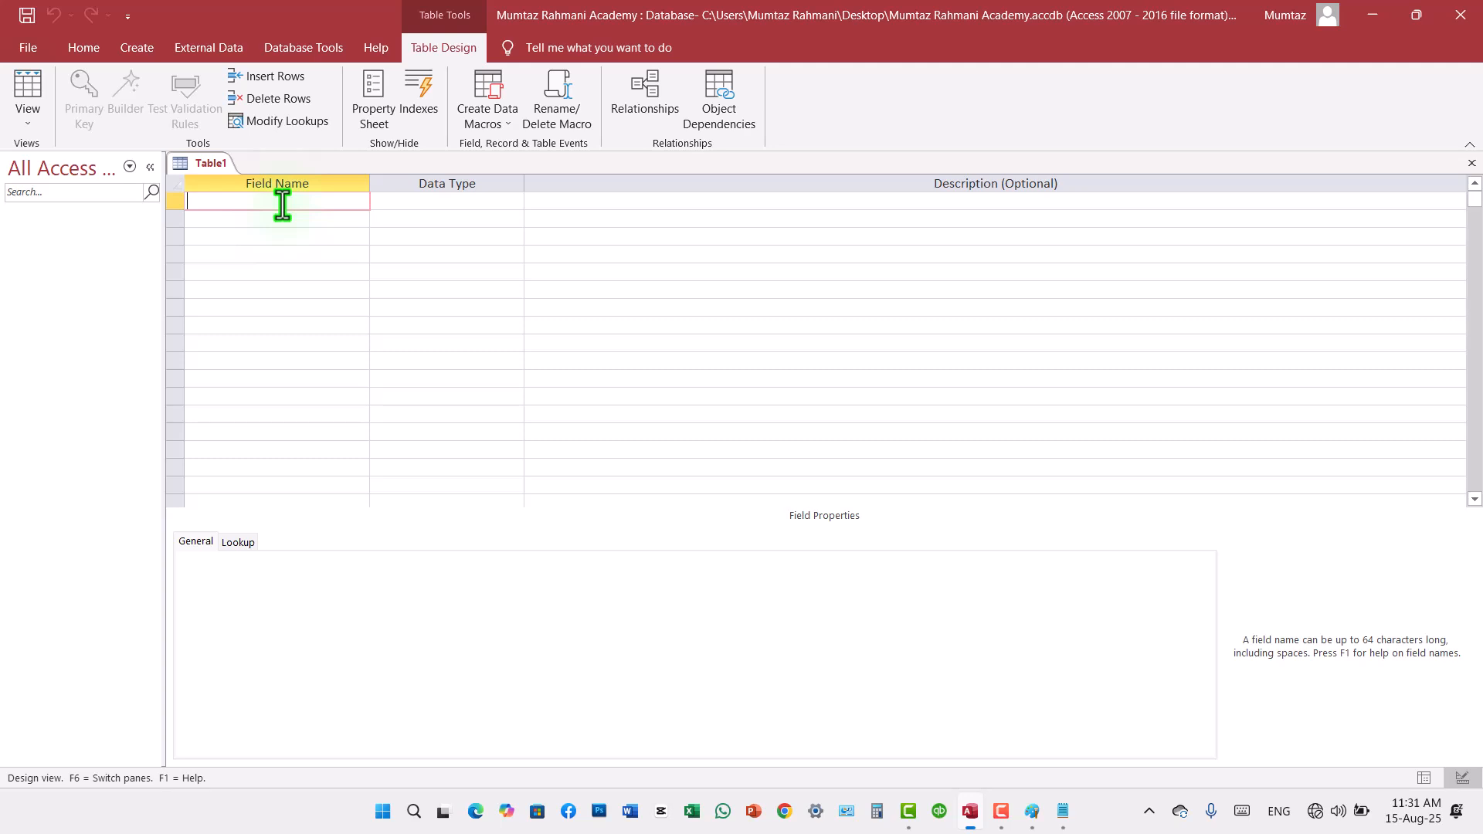
# Step: Add the first two fields to the new table, named "ID" and "S/Name"
pyautogui.write('ID')
pyautogui.press('Down')
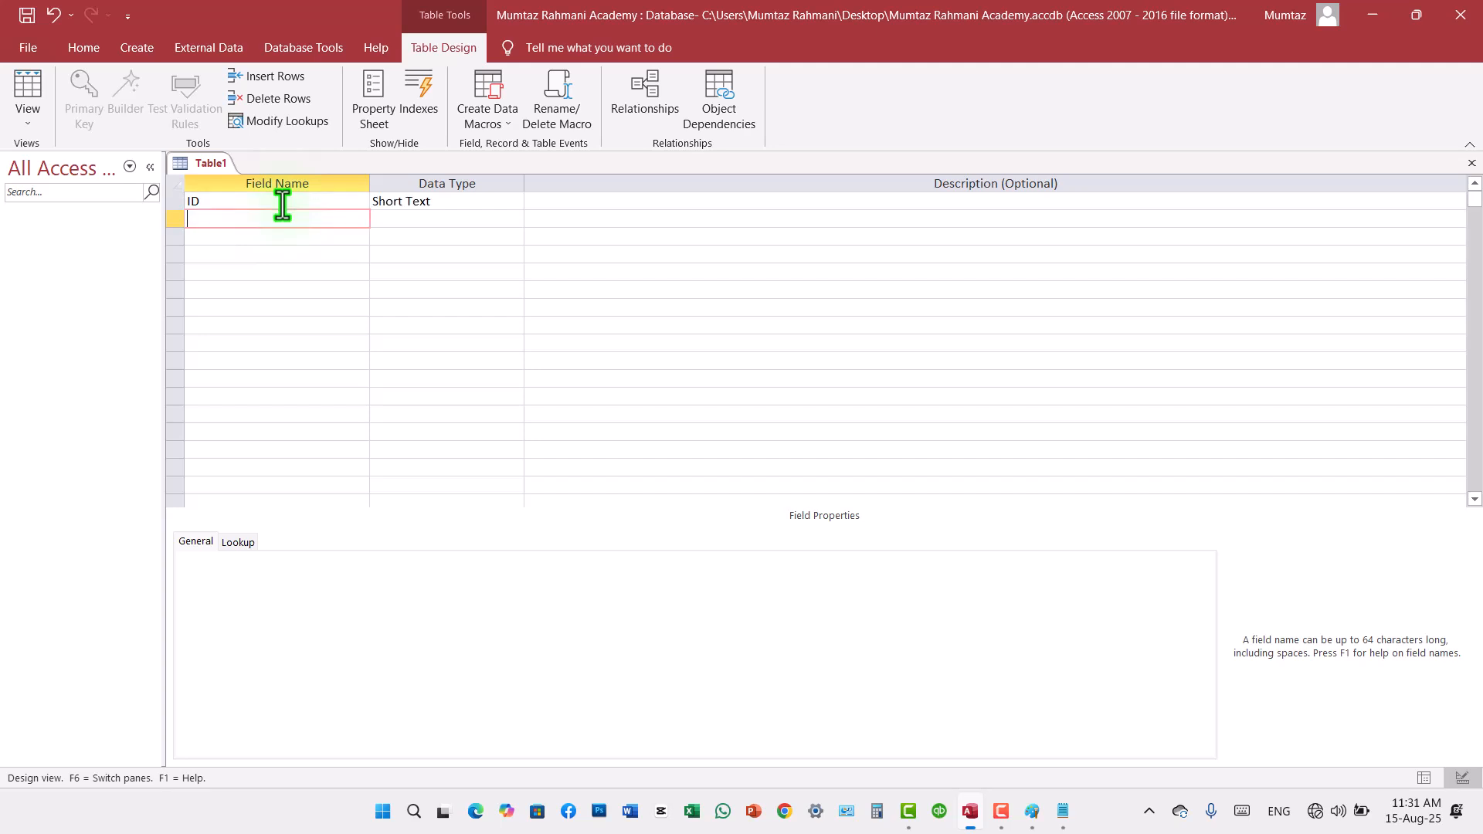
pyautogui.write('F')
pyautogui.press('BackSpace')
pyautogui.write('S/Name')
pyautogui.press('Down')
# Step: Add a third field named "F/Name" below S/Name
pyautogui.write('F')
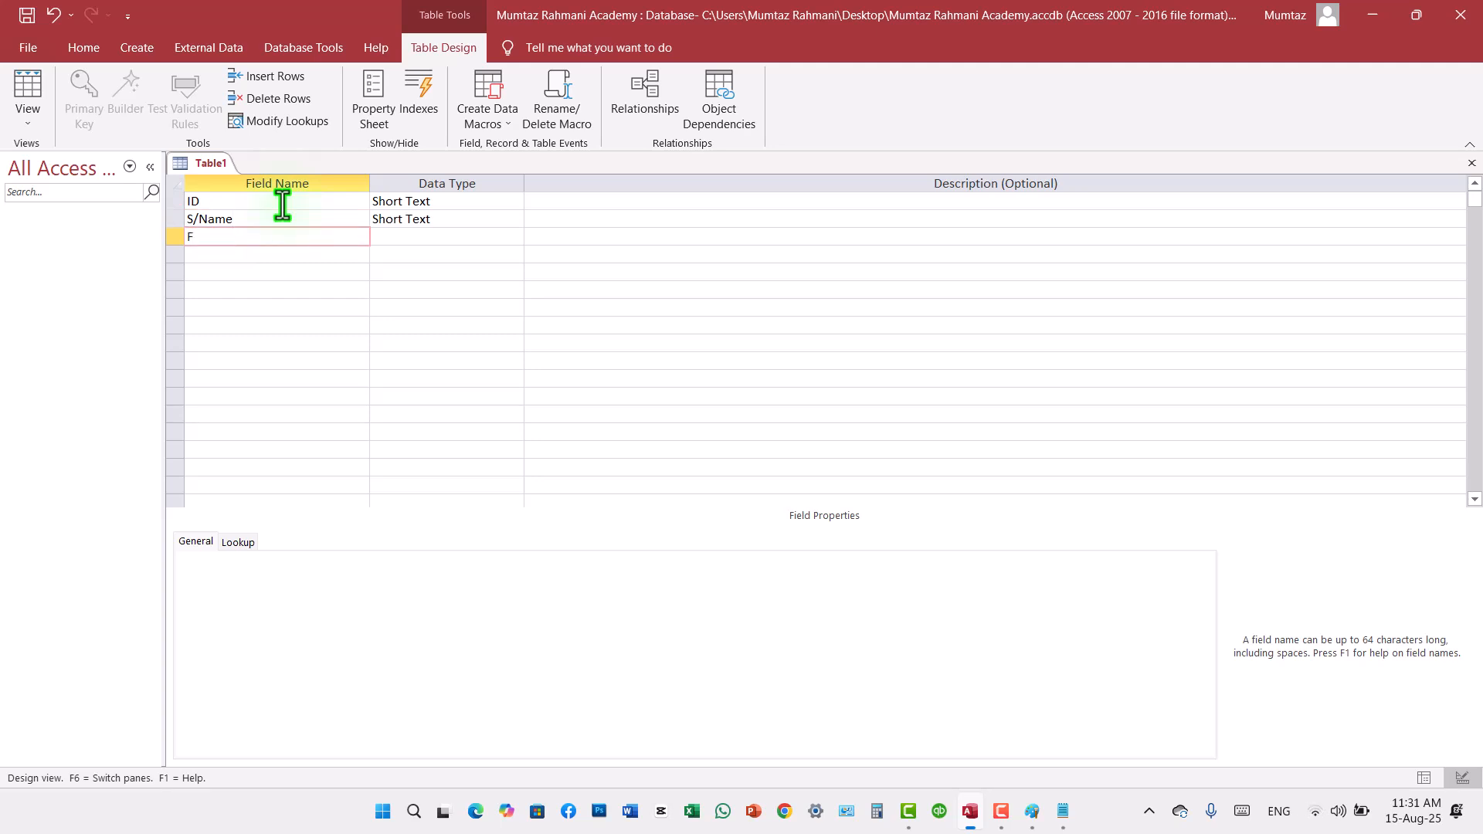
pyautogui.write('/Nmae')
pyautogui.press('BackSpace')
pyautogui.press('BackSpace')
pyautogui.press('BackSpace')
pyautogui.write('ame')
pyautogui.press('Down')
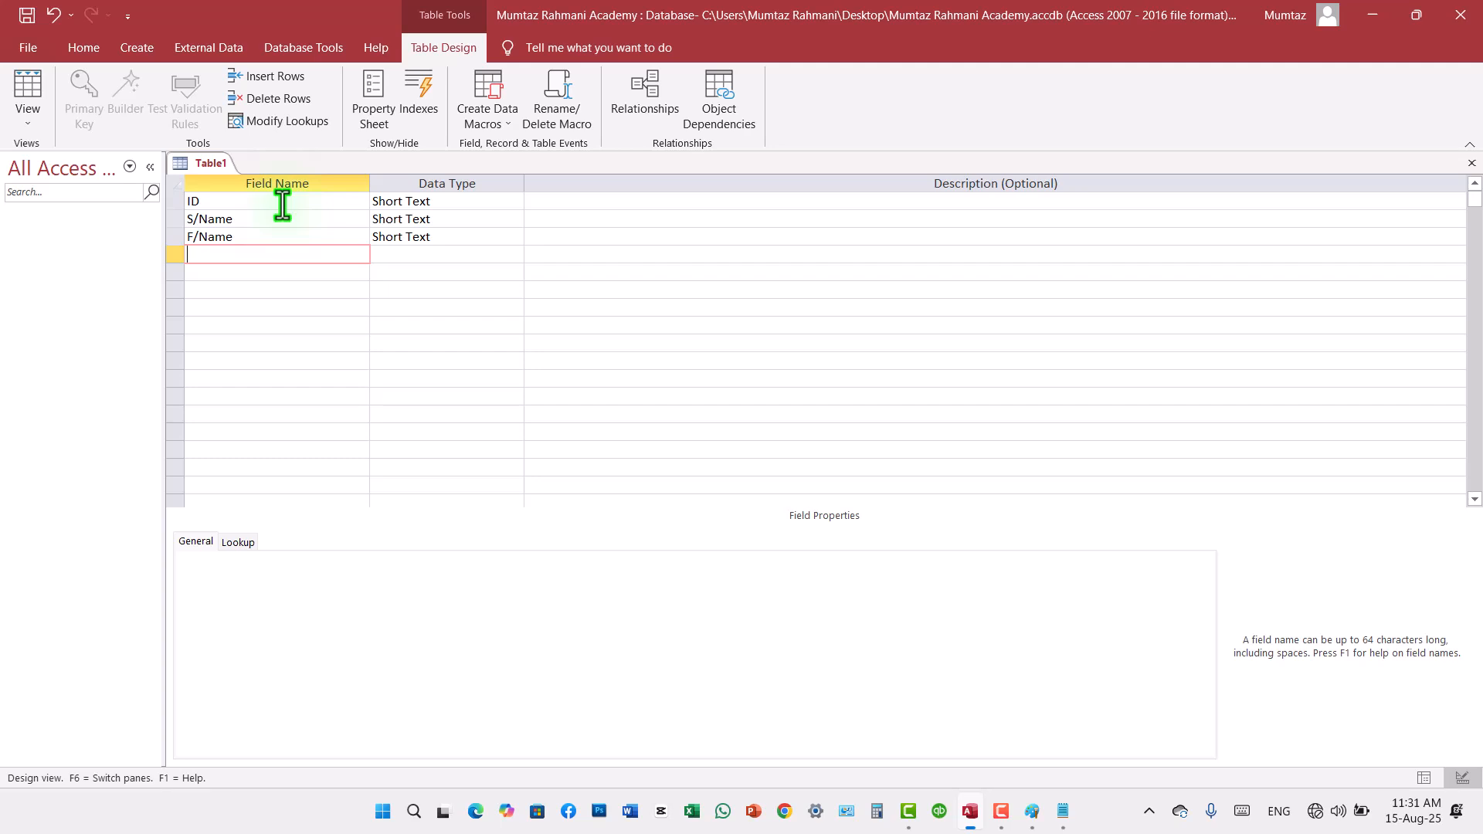
# Step: Add the fields "Date Of birth" and "Place Of brith" in the next two rows
pyautogui.write('Dae')
pyautogui.press('BackSpace')
pyautogui.write('te Of birth')
pyautogui.press('Down')
pyautogui.write('Place Of brith')
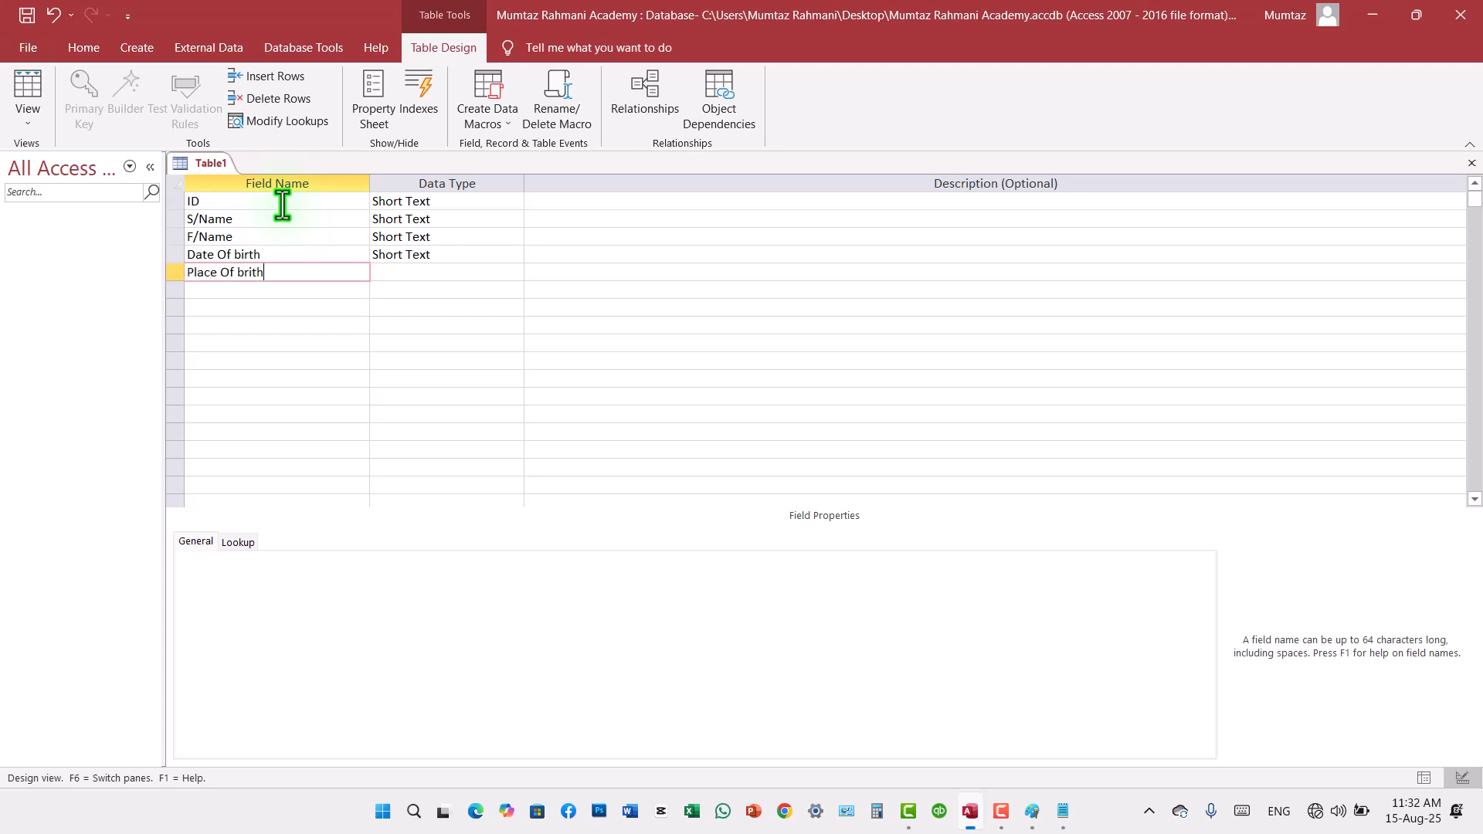
pyautogui.press('Down')
# Step: Add the contact fields "Phone" and "Email" to the table design
pyautogui.write('Phon')
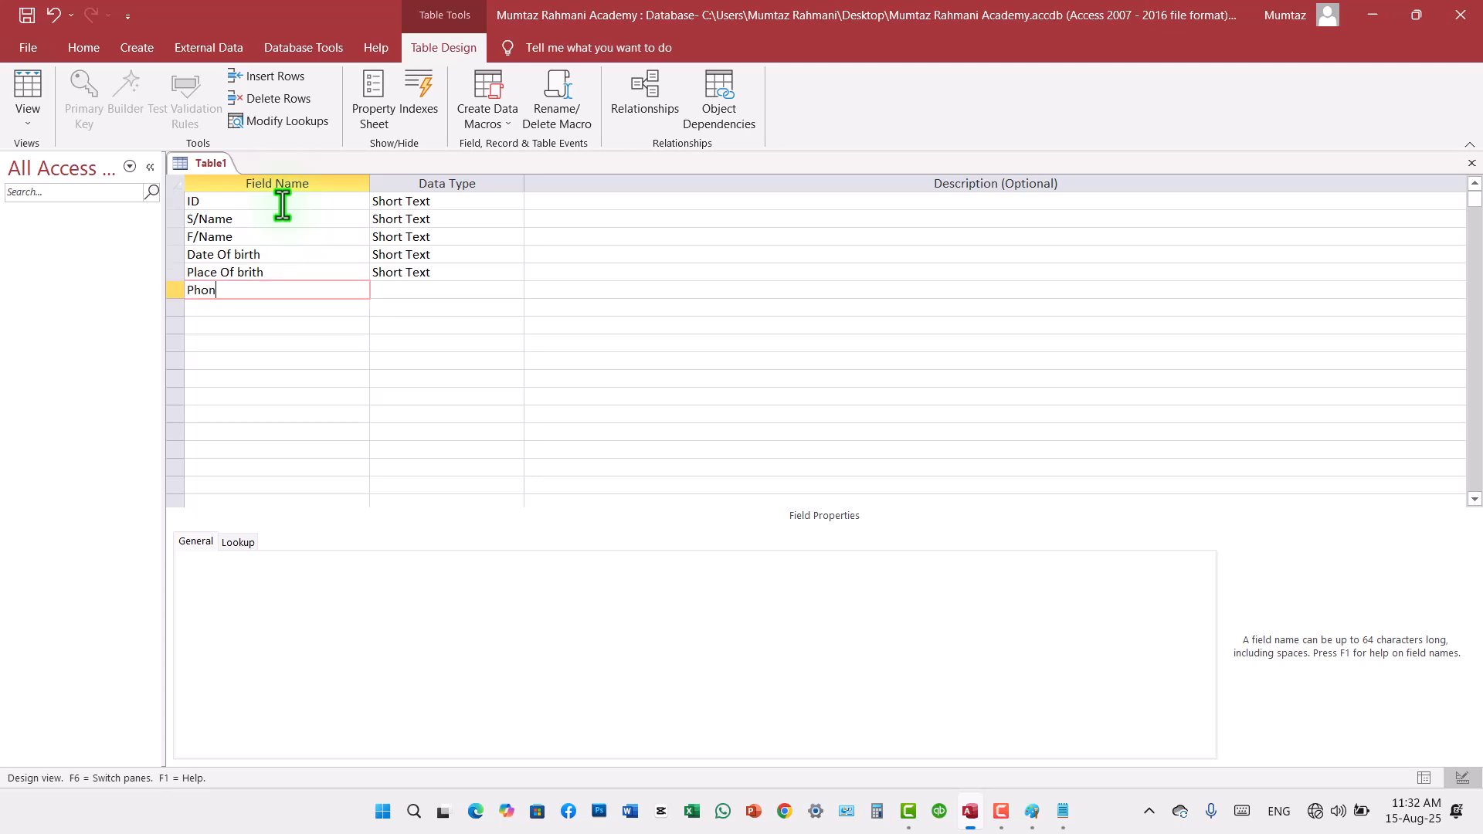
pyautogui.write('e')
pyautogui.press('Down')
pyautogui.write('Email.')
pyautogui.press('BackSpace')
pyautogui.press('Down')
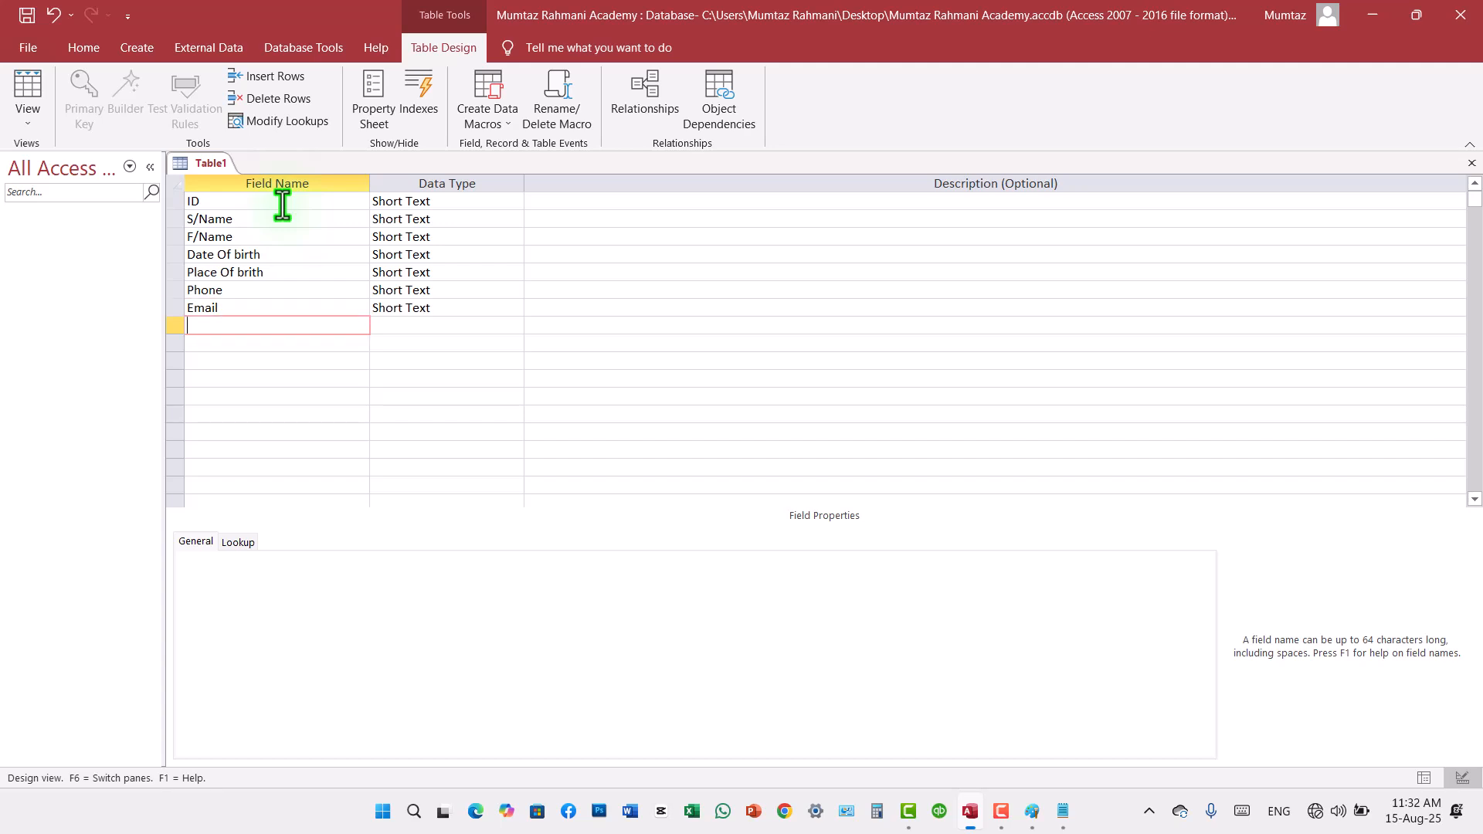
# Step: Add a field named "Address" below the Email field
pyautogui.write('Address')
pyautogui.press('Down')
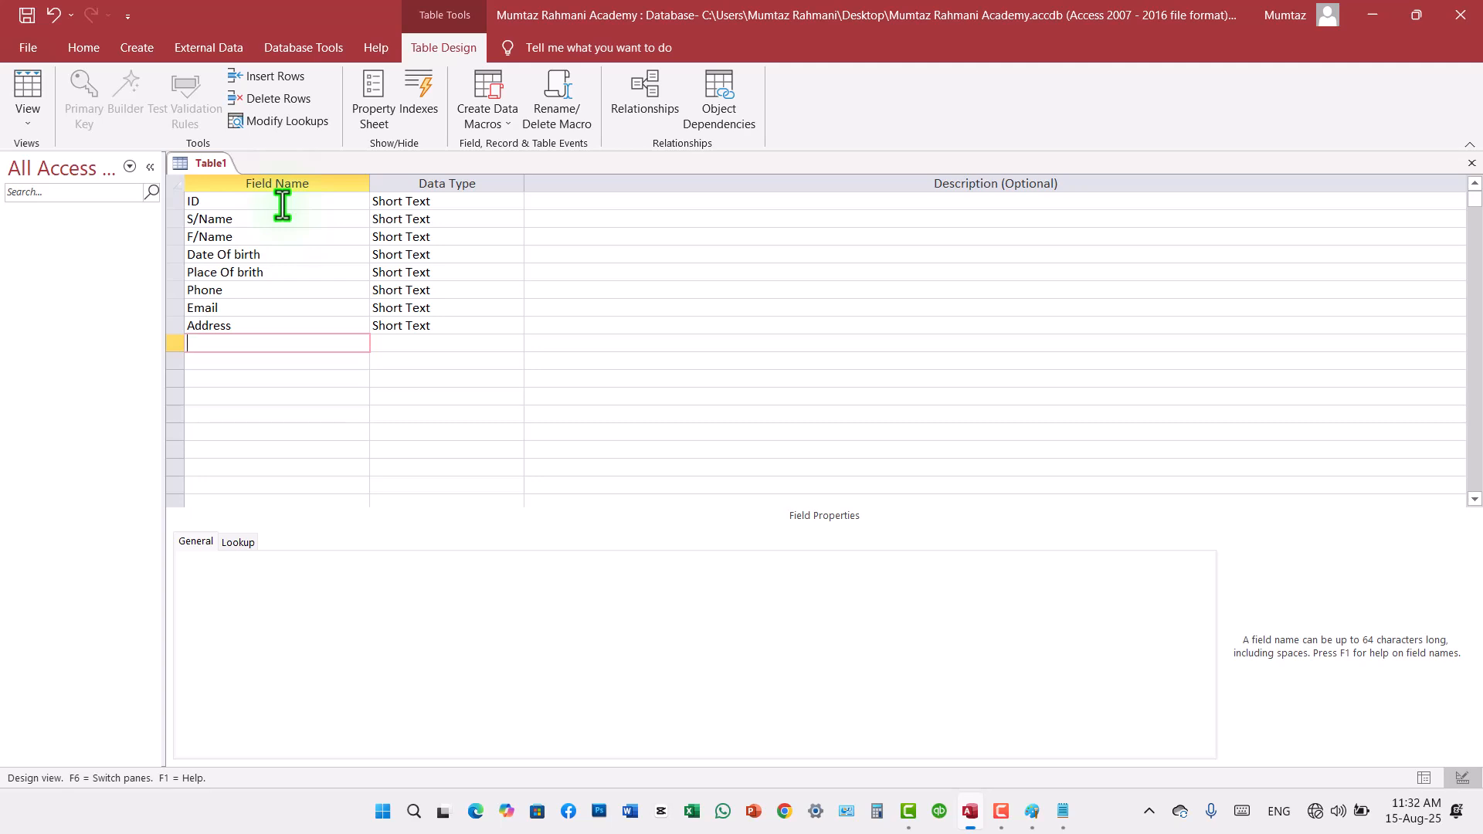
# Step: Add the payment fields "Fee", "Paid" and "Balance" in consecutive rows
pyautogui.write('Fee')
pyautogui.press('Down')
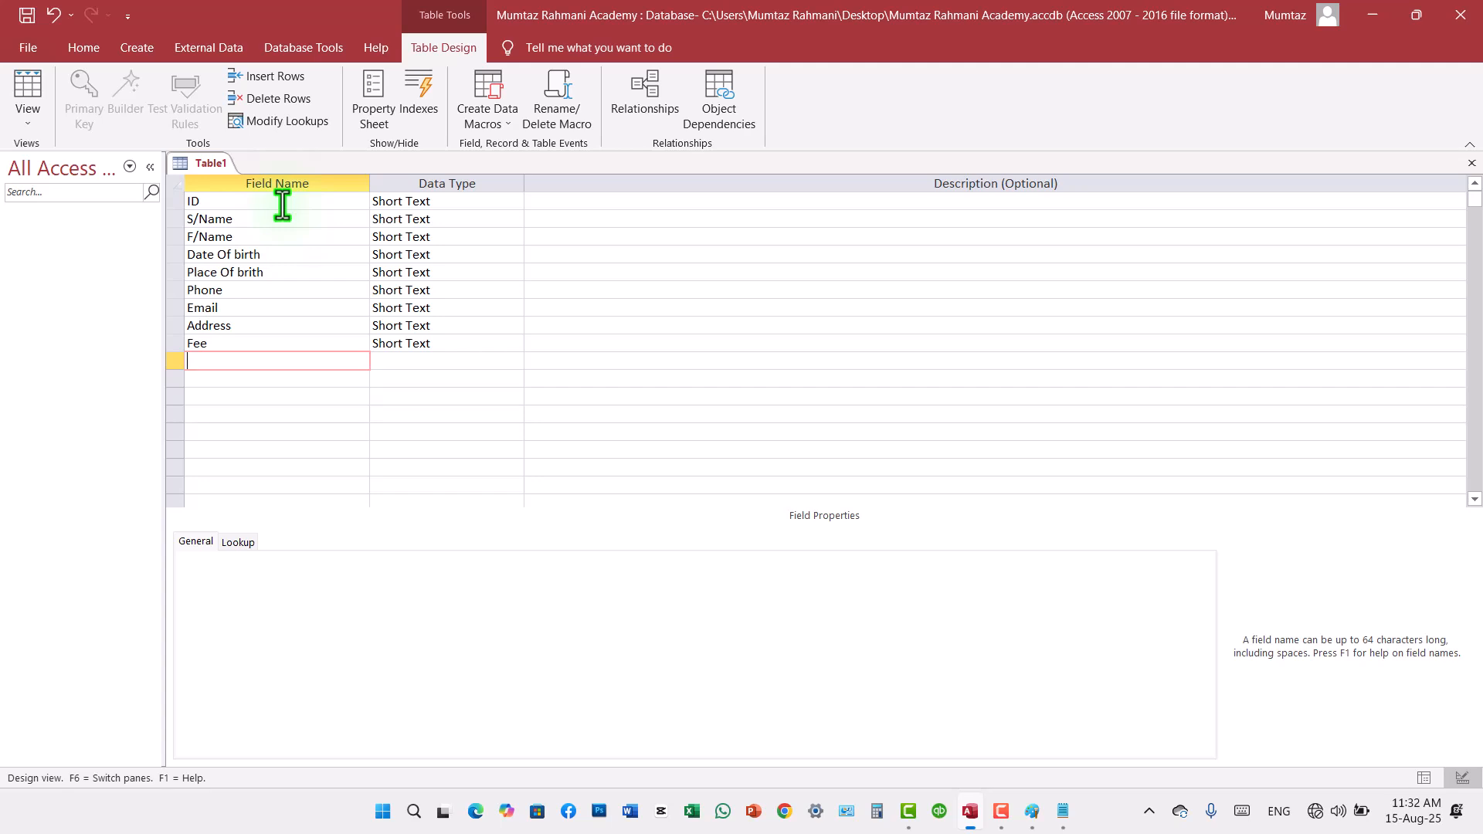
pyautogui.write('Paid')
pyautogui.press('Down')
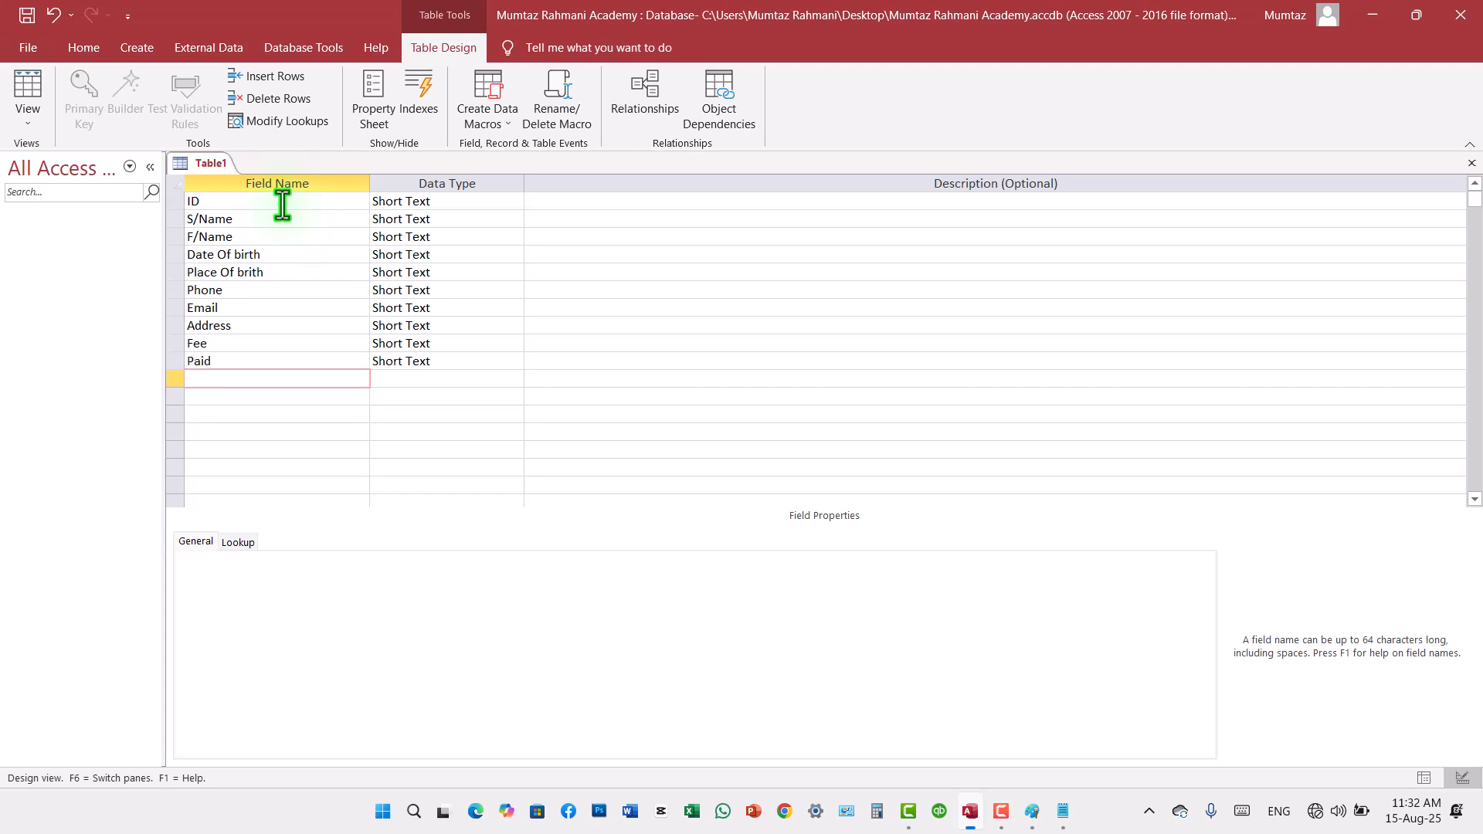
pyautogui.write('Balance')
pyautogui.press('BackSpace')
pyautogui.press('BackSpace')
pyautogui.press('BackSpace')
pyautogui.write('nce')
pyautogui.press('Down')
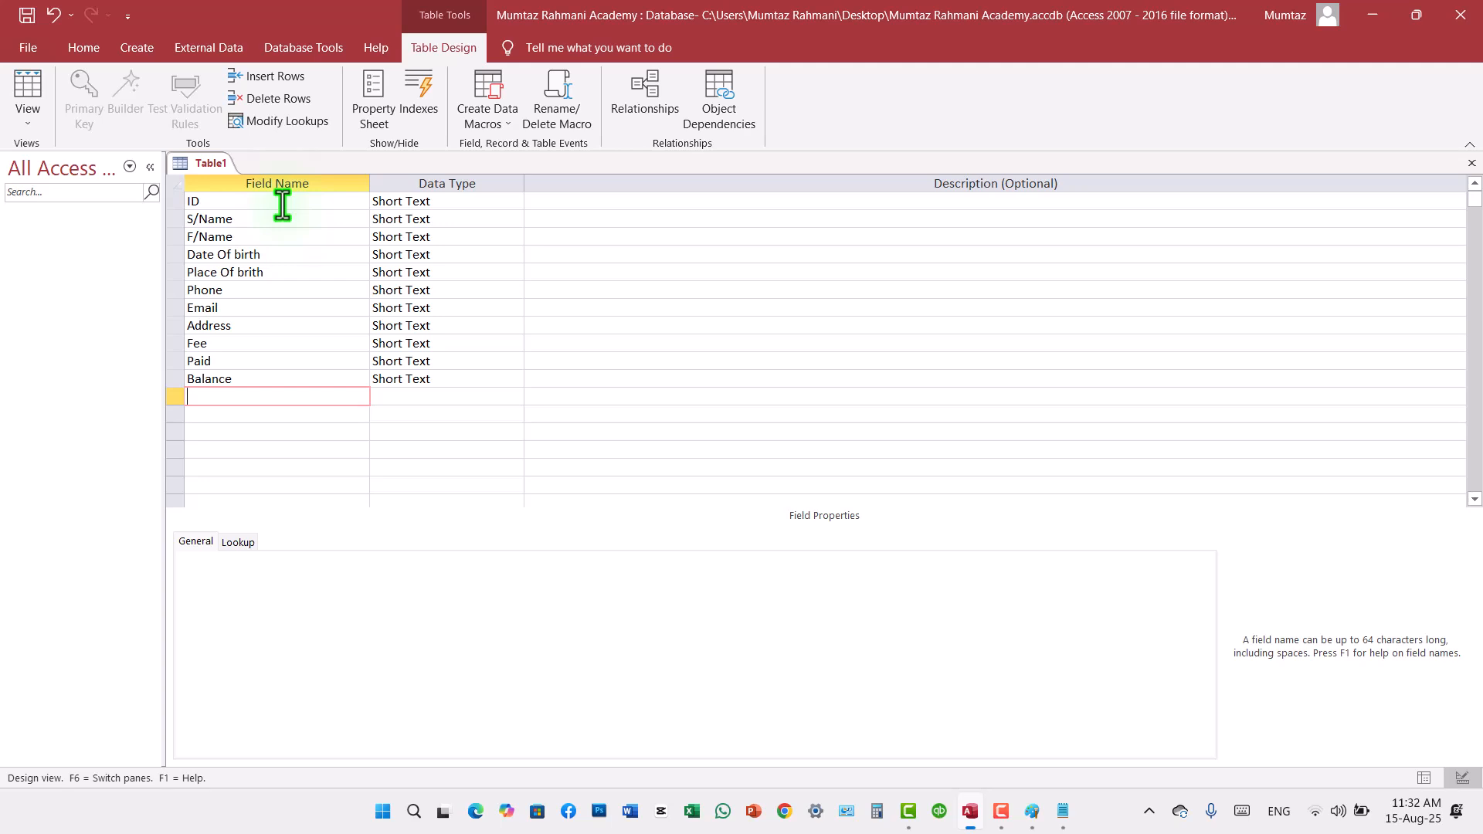
# Step: Complete the field list with "Picture" and "Docs"
pyautogui.write('Picture')
pyautogui.press('Down')
pyautogui.write('Docs')
pyautogui.press('Down')
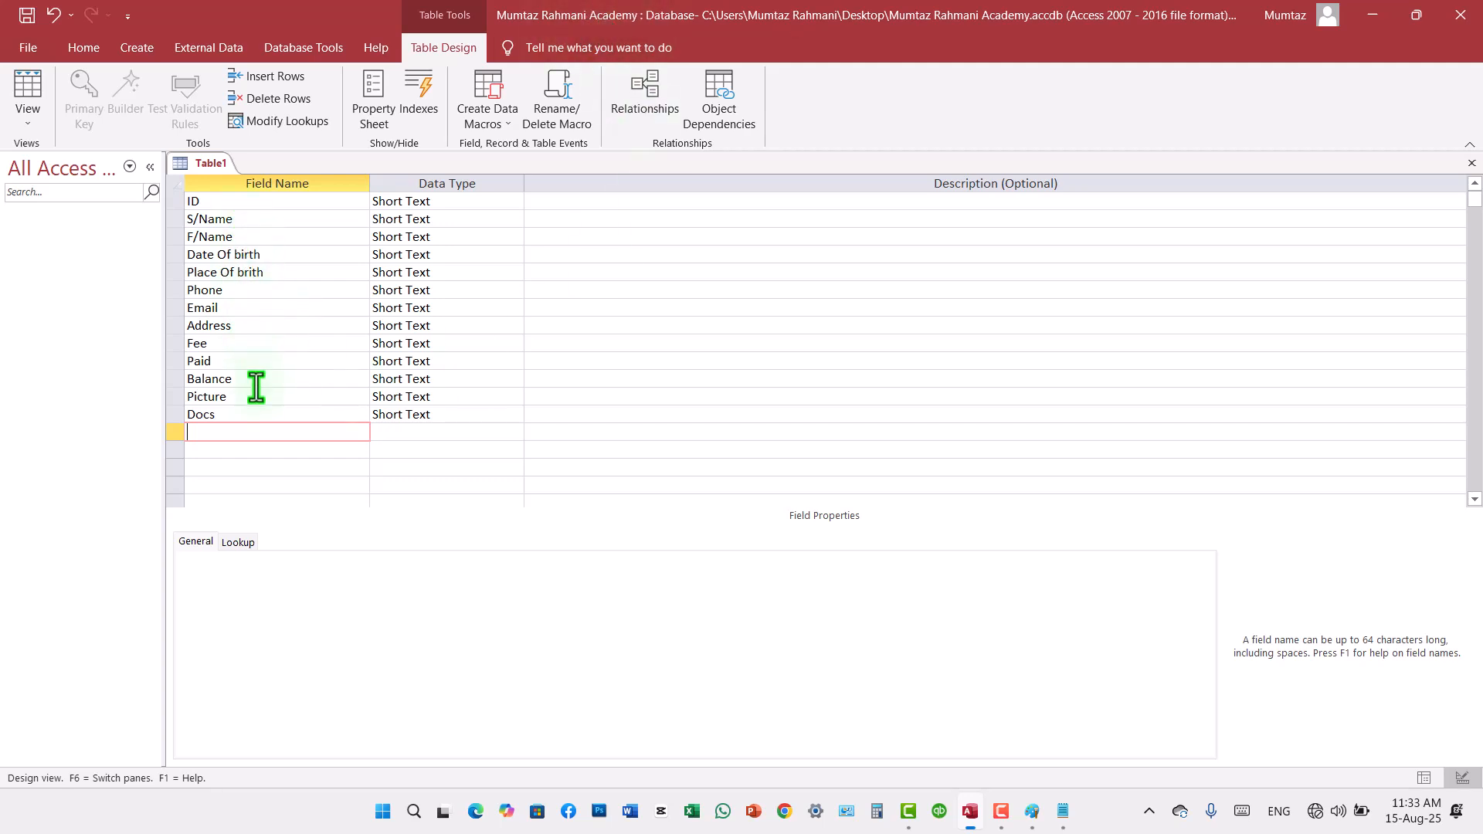
# Step: Save the table as "Students Records" without creating a primary key
pyautogui.click(28, 17)
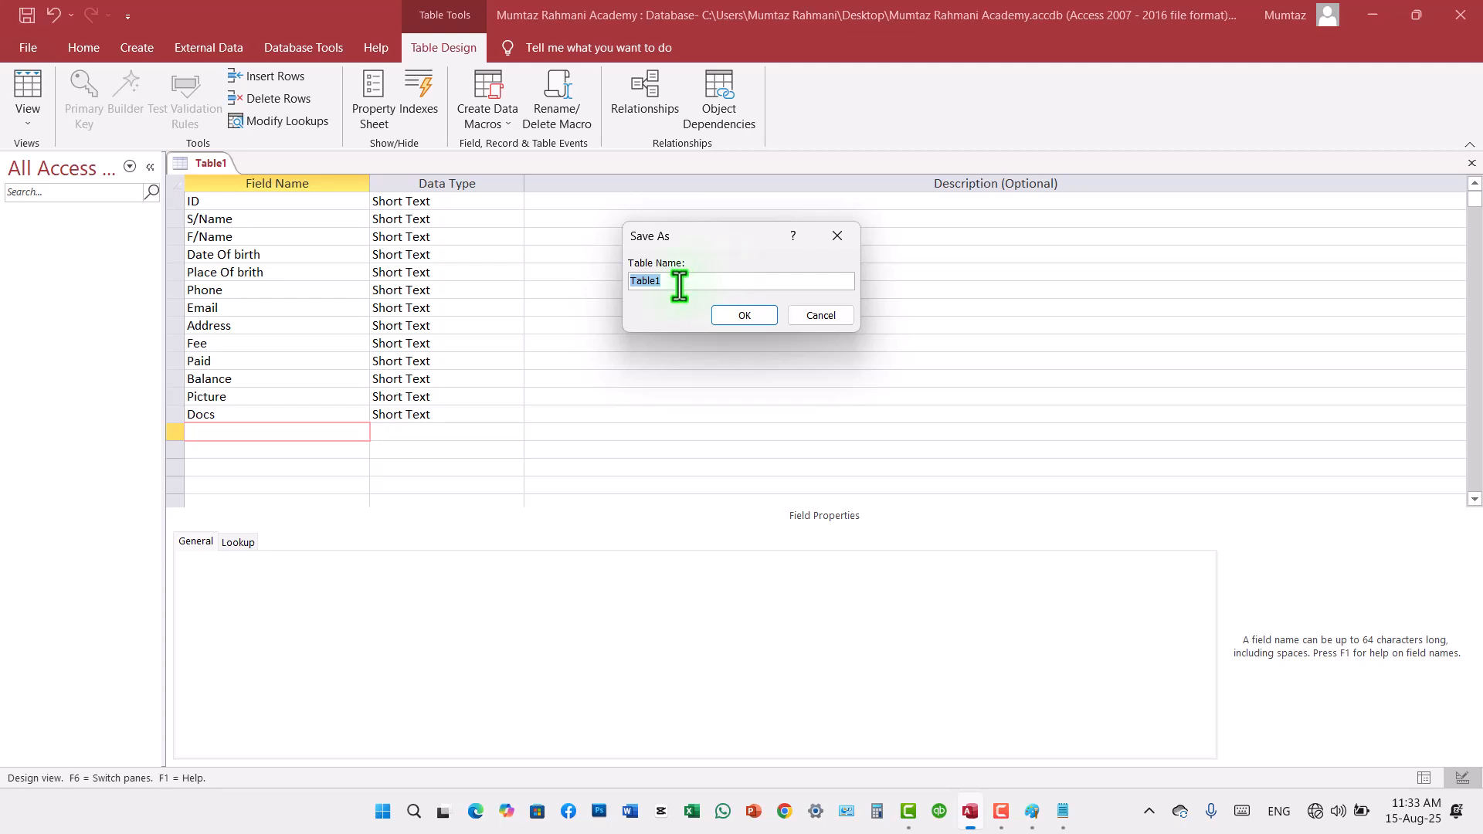
pyautogui.write('S')
pyautogui.write('tdent')
pyautogui.press('BackSpace')
pyautogui.press('BackSpace')
pyautogui.press('BackSpace')
pyautogui.press('BackSpace')
pyautogui.press('BackSpace')
pyautogui.press('BackSpace')
pyautogui.write('Students Records')
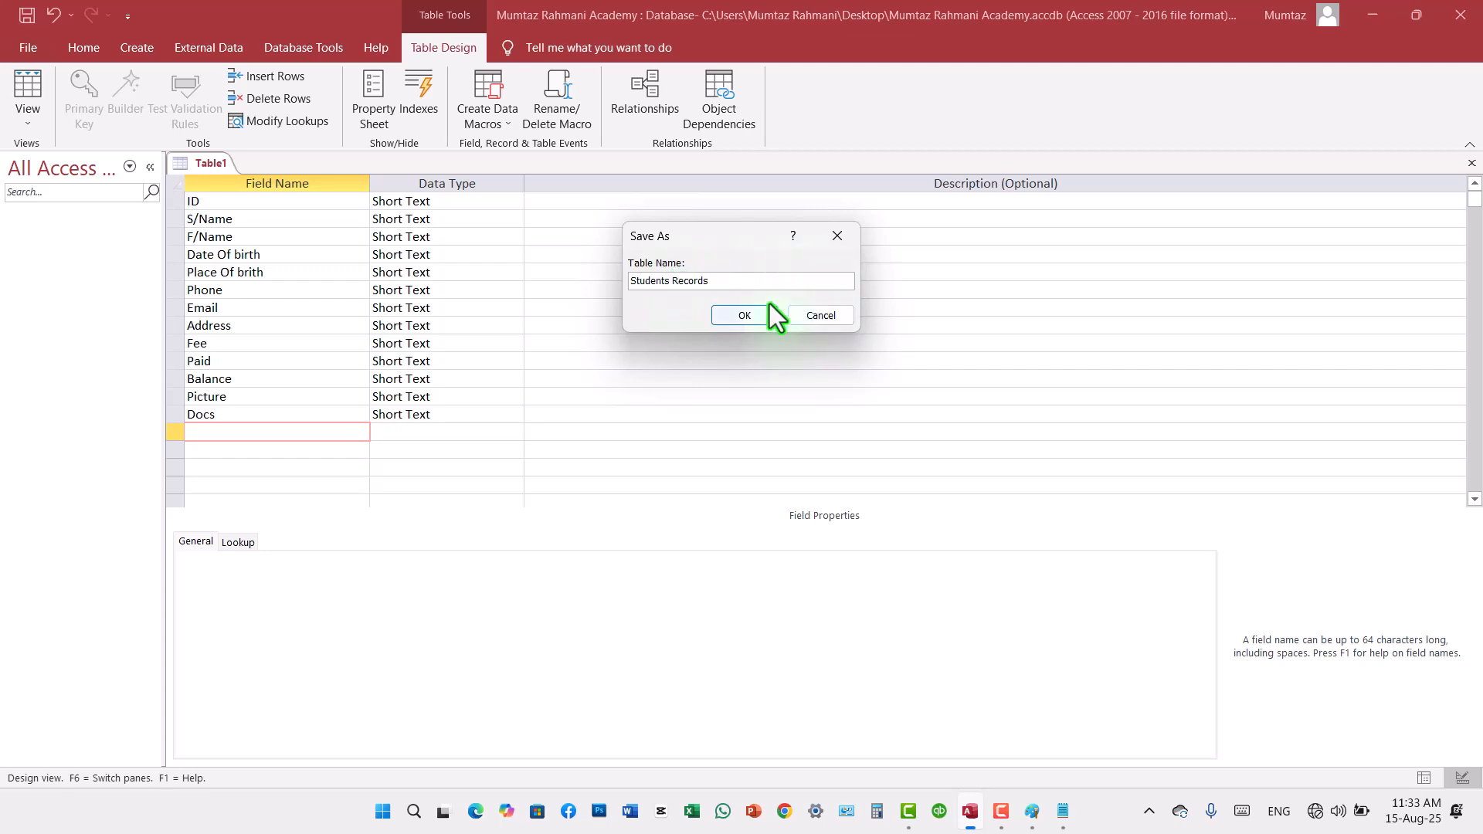
pyautogui.click(735, 316)
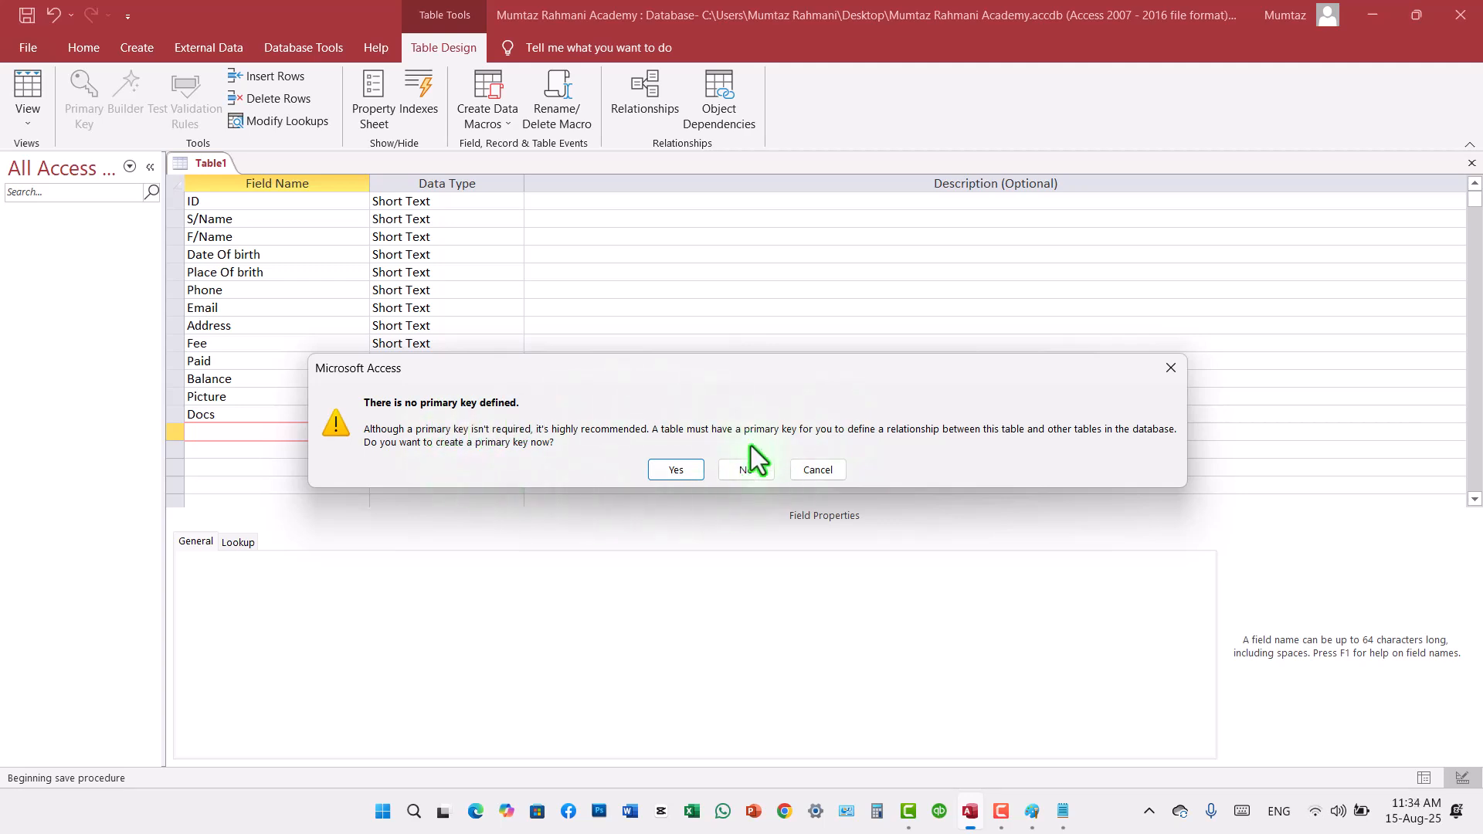
pyautogui.click(746, 470)
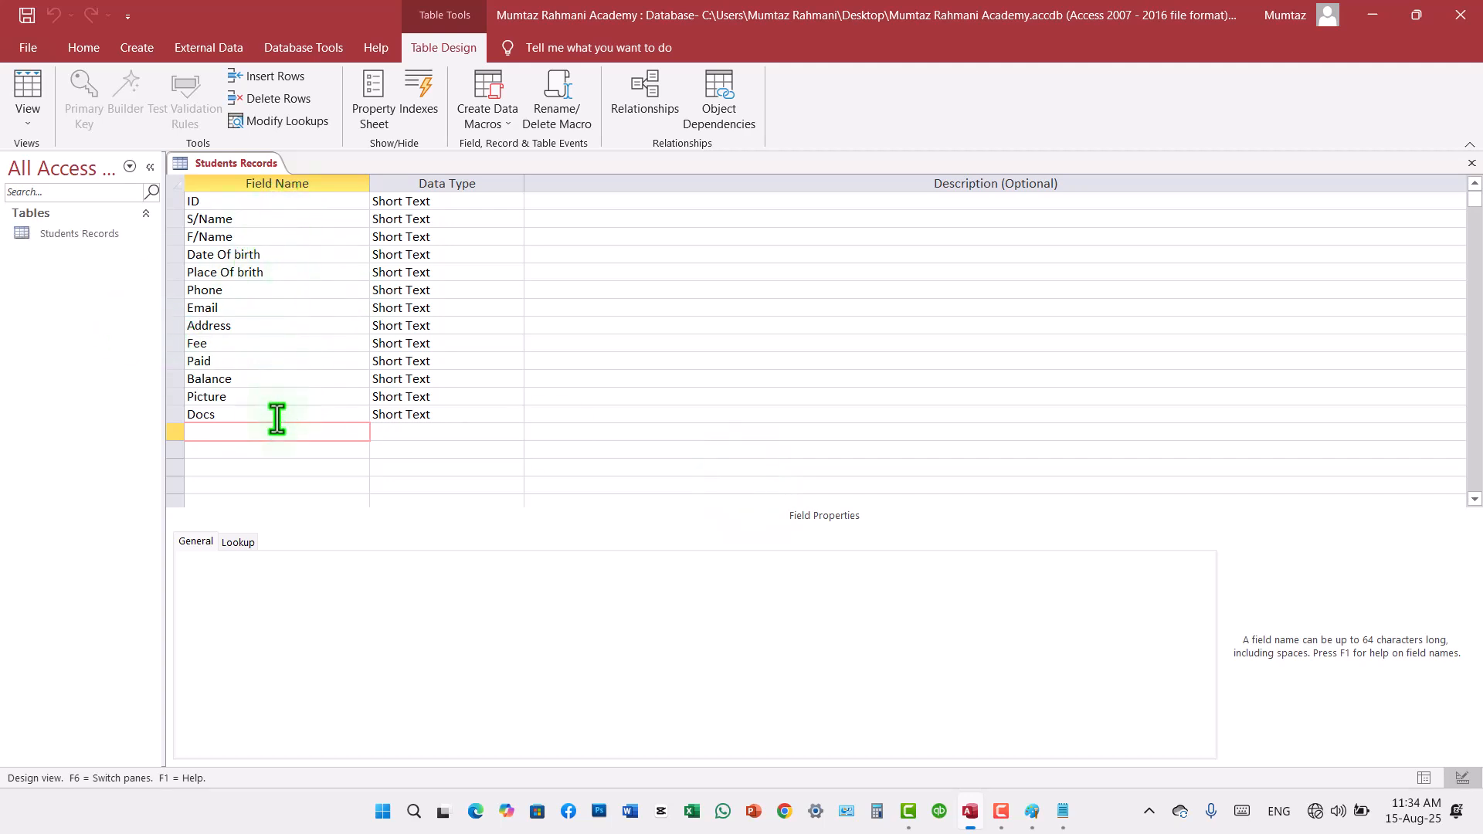
# Step: Switch the Students Records table between Datasheet and Design views, ending in Datasheet view
pyautogui.moveTo(62, 236); pyautogui.dragTo(91, 277)
pyautogui.click(30, 91)
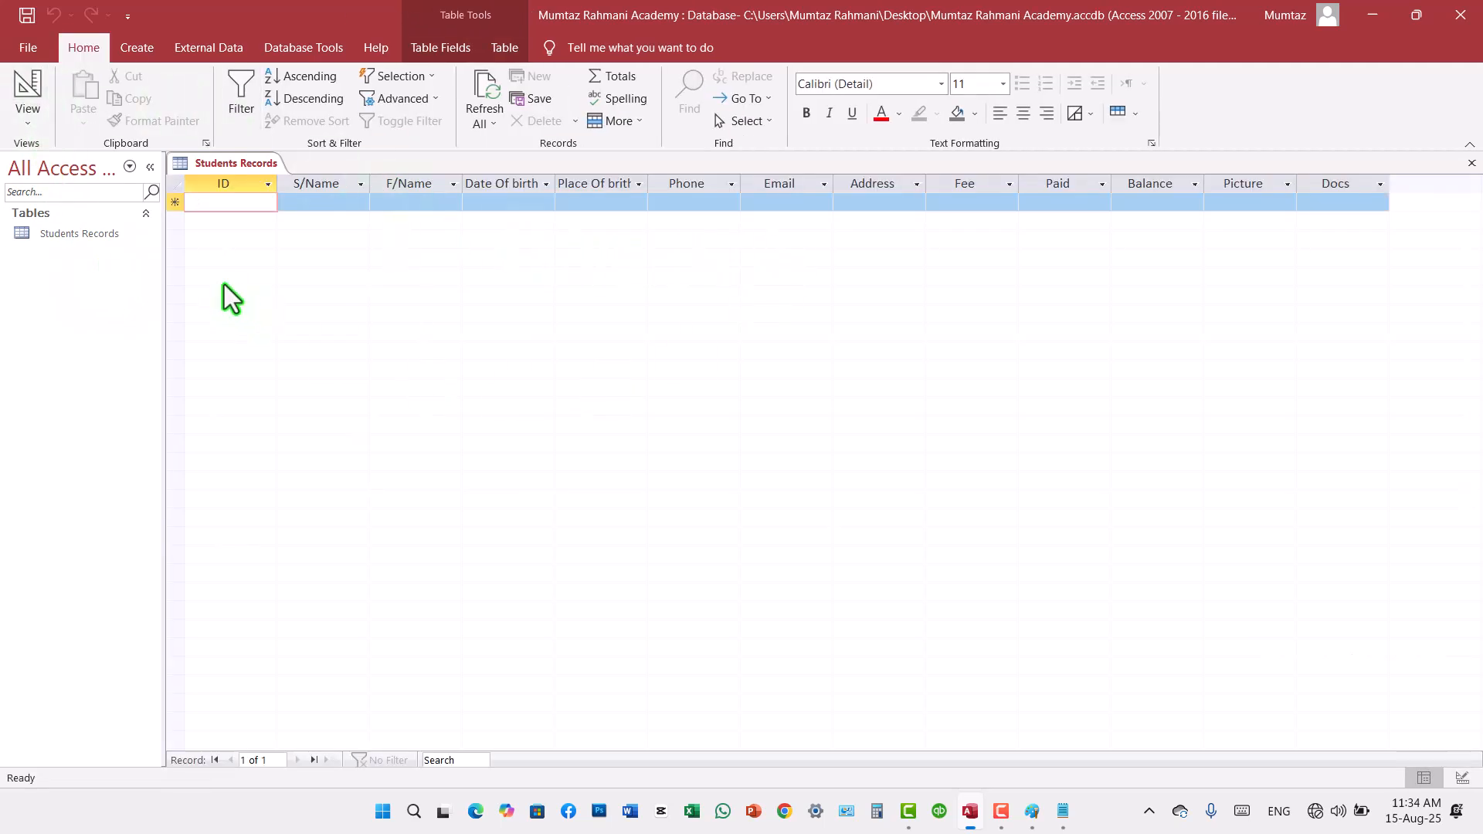
pyautogui.rightClick(63, 236)
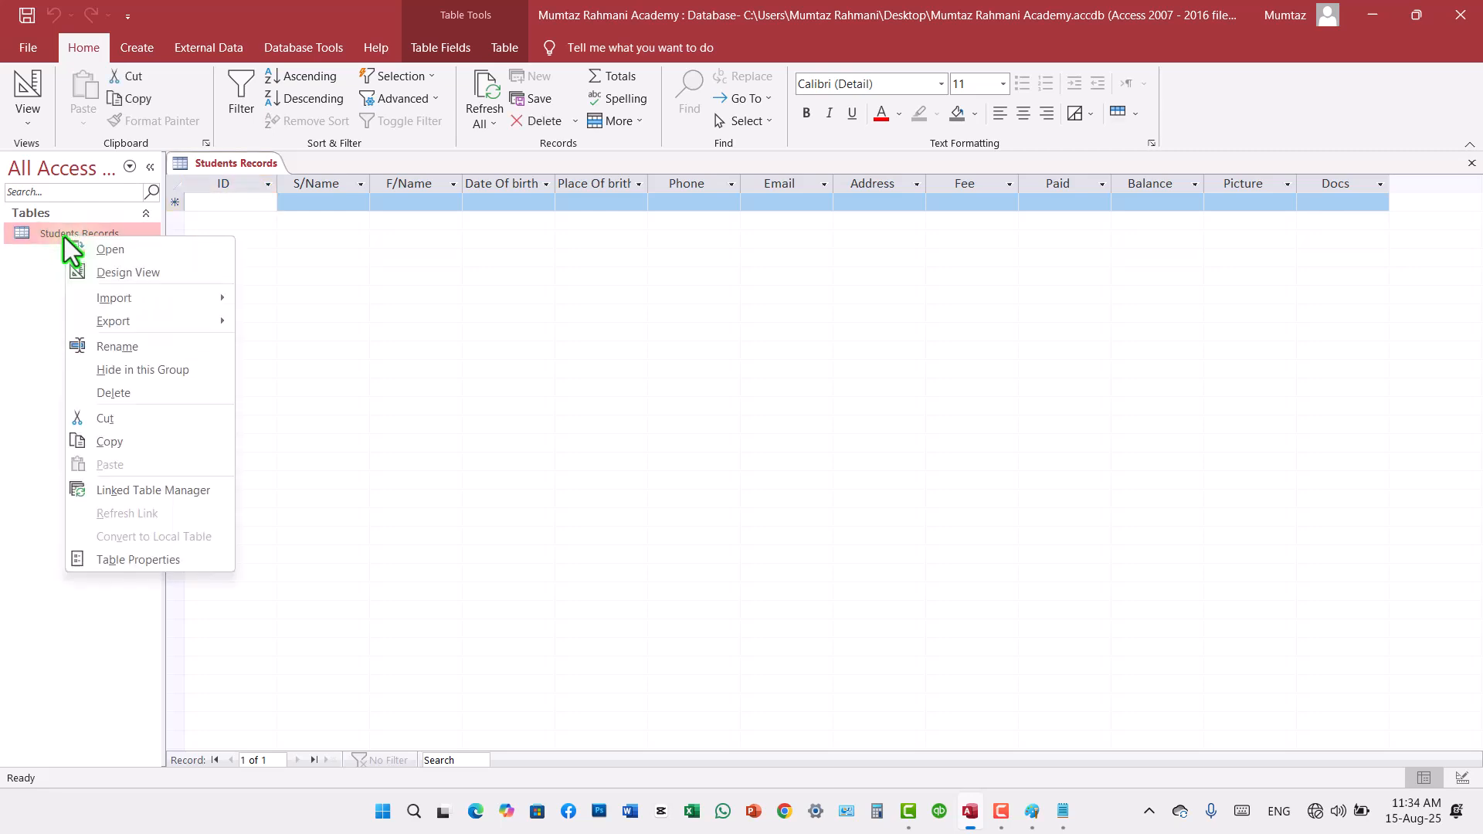
pyautogui.click(105, 274)
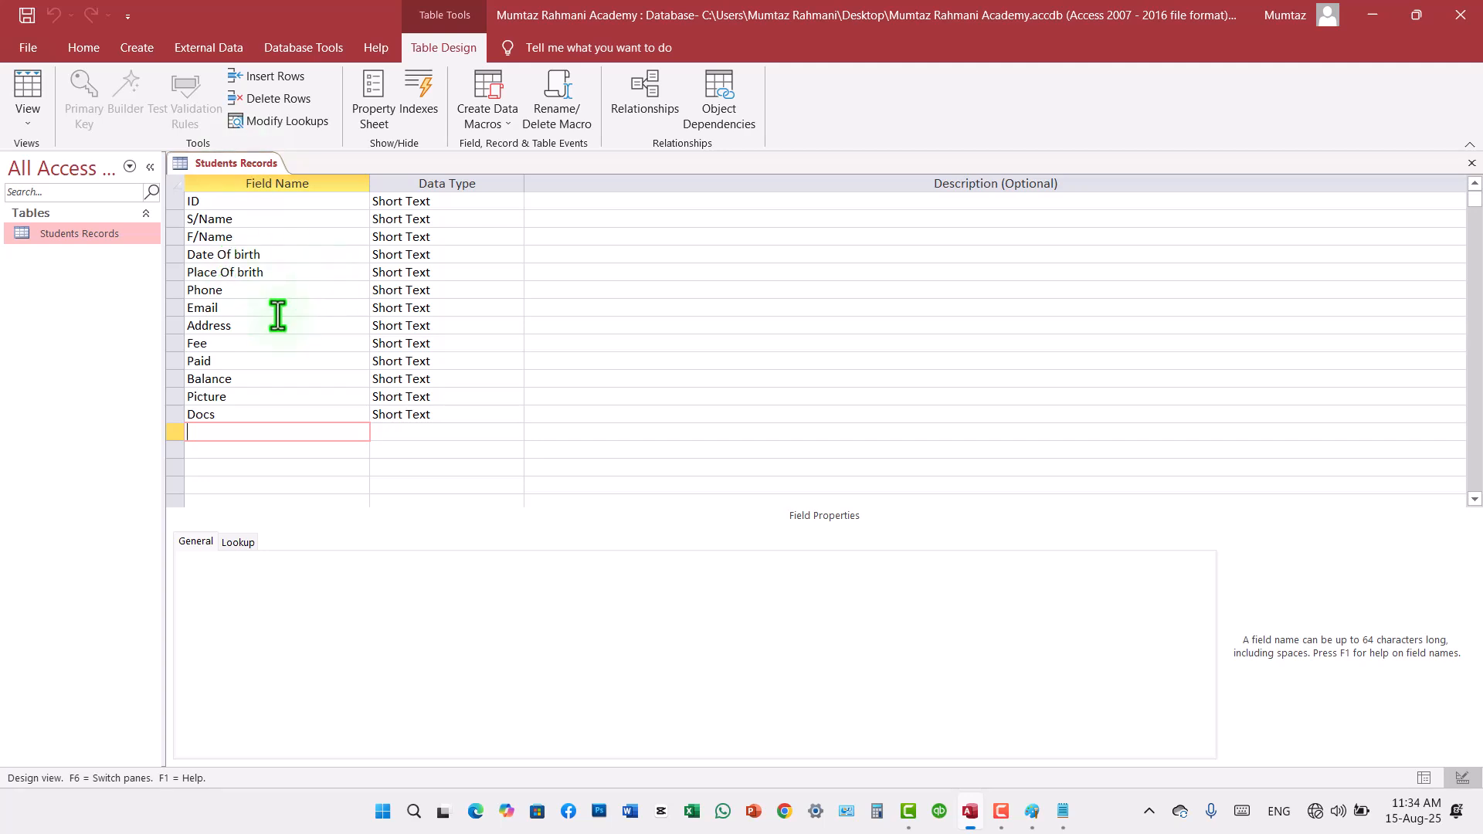
pyautogui.doubleClick(86, 235)
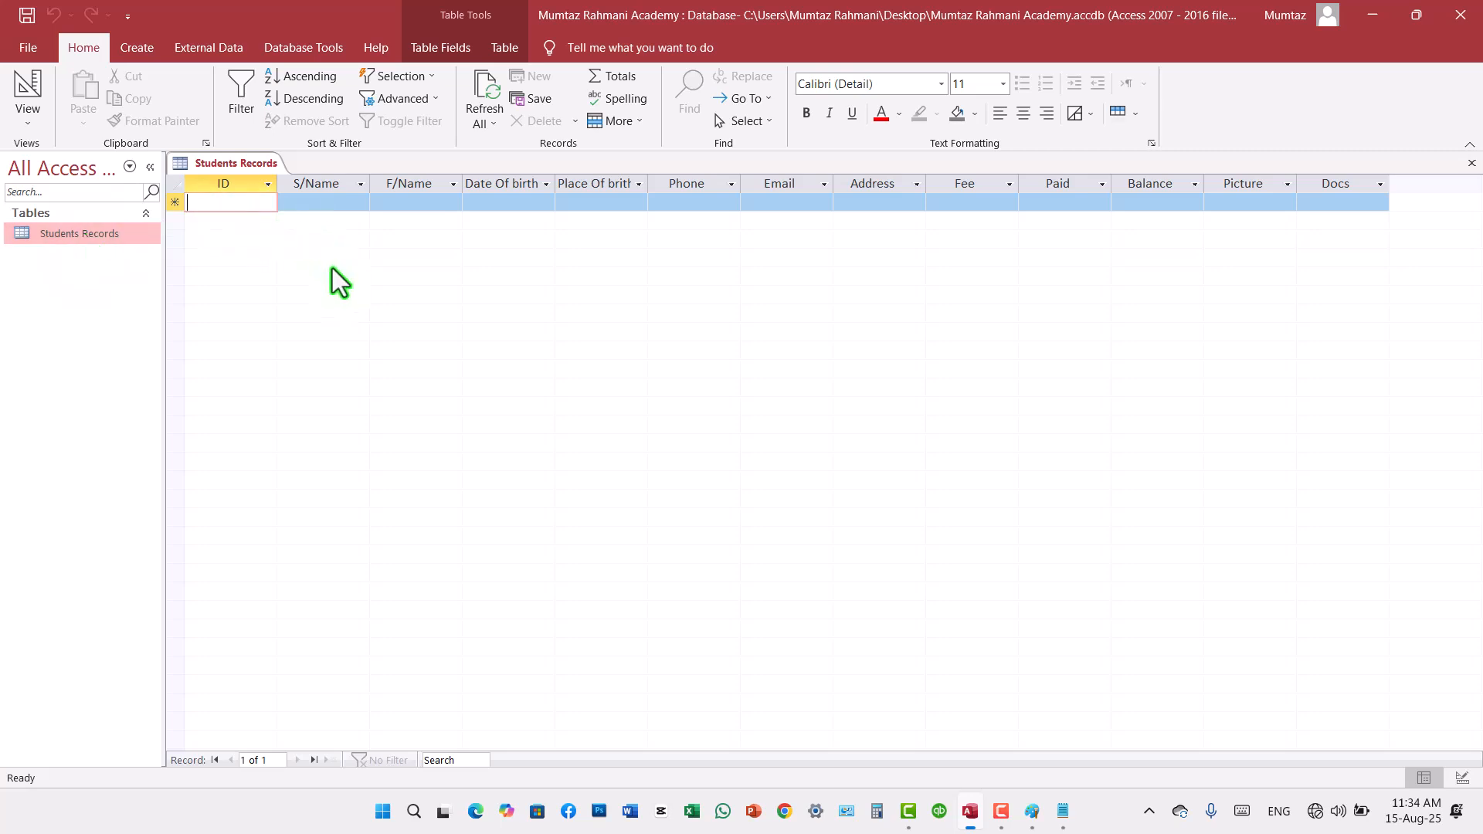
# Step: Enter "ABC" in the ID, S/Name and F/Name fields of the first record
pyautogui.press('capslock')
pyautogui.write('ABC')
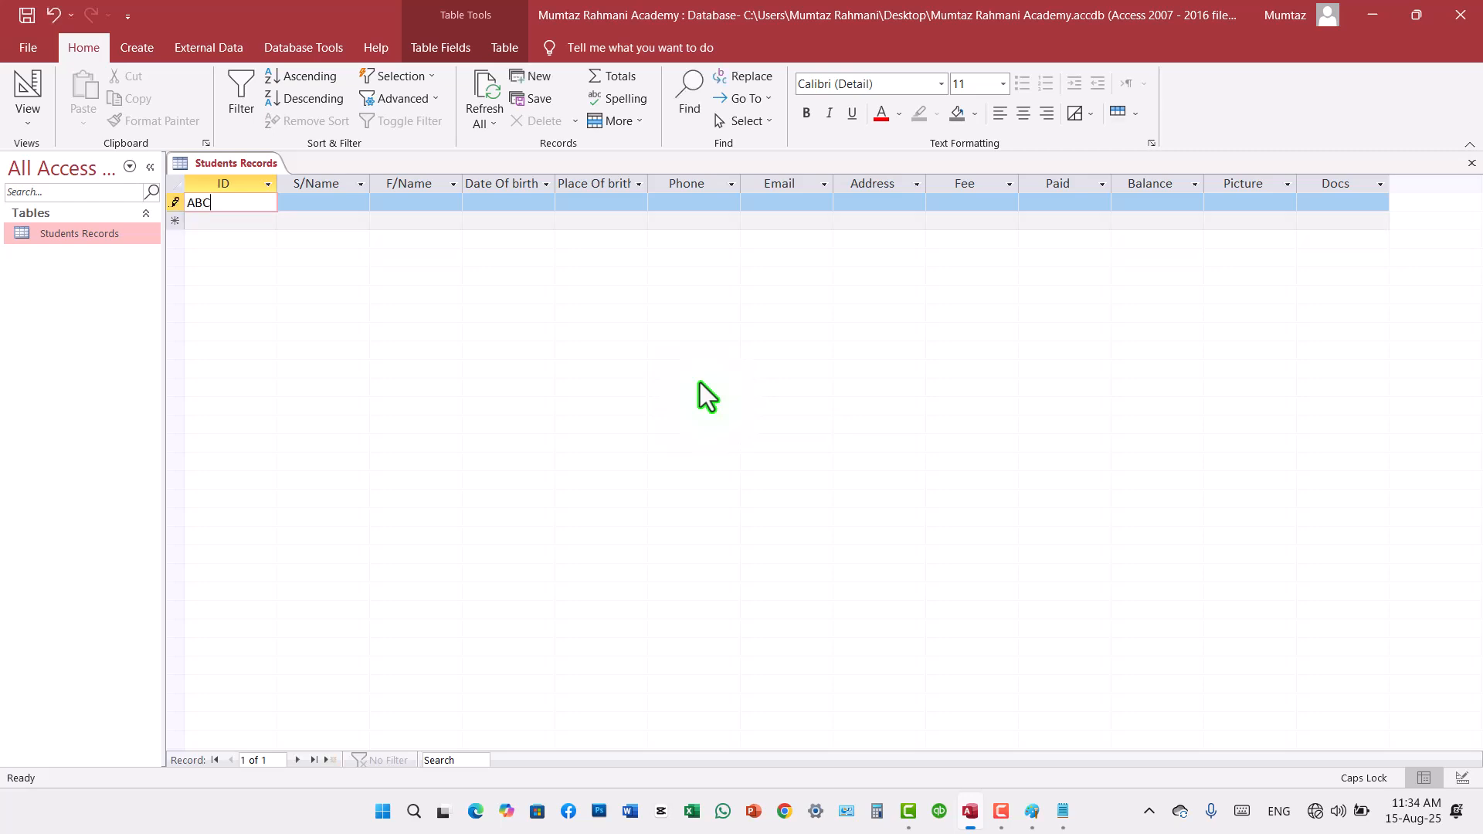
pyautogui.press('Tab')
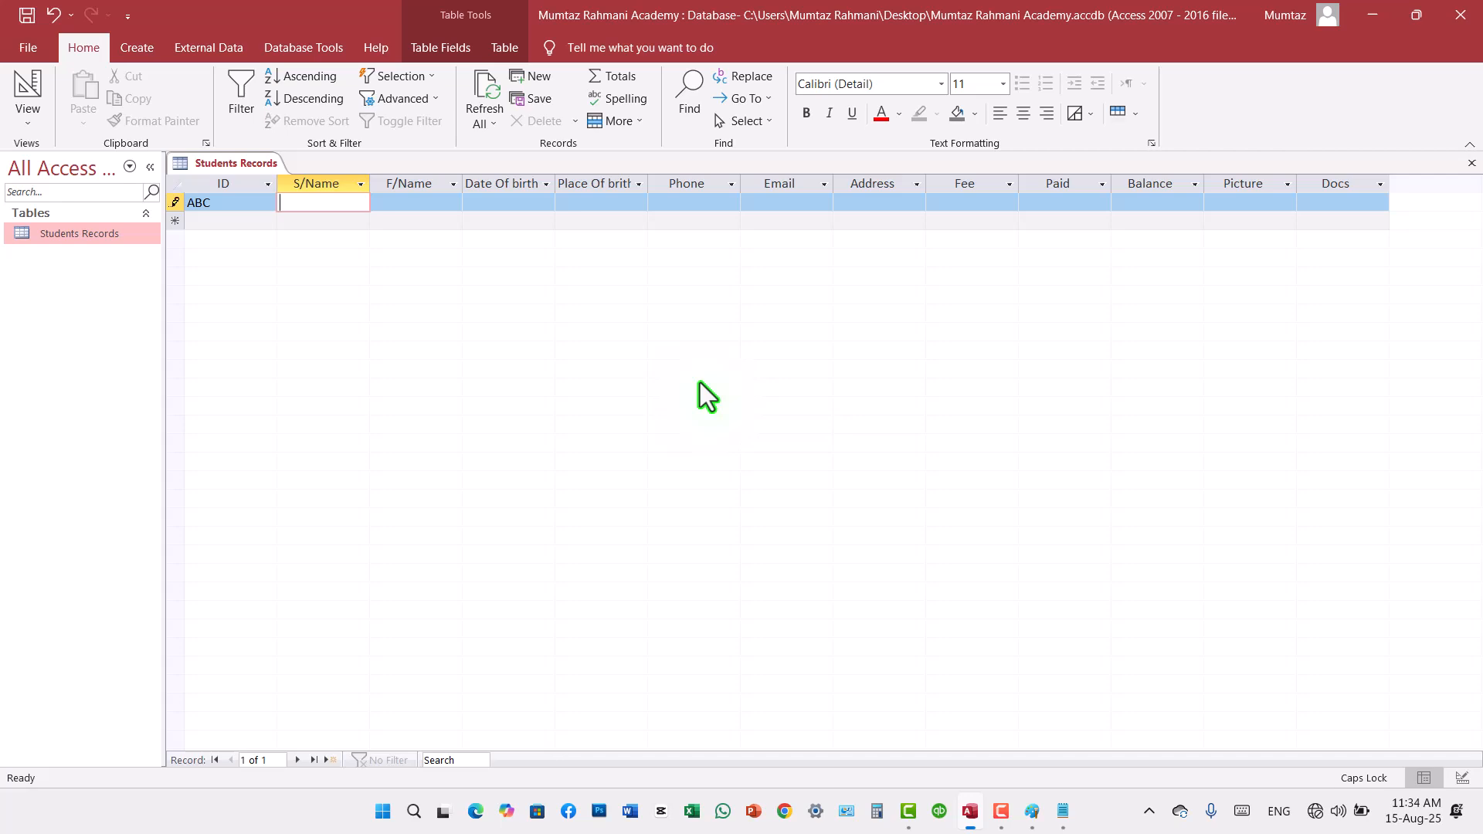
pyautogui.write('ABC')
pyautogui.press('Tab')
pyautogui.write('ABC')
pyautogui.press('Tab')
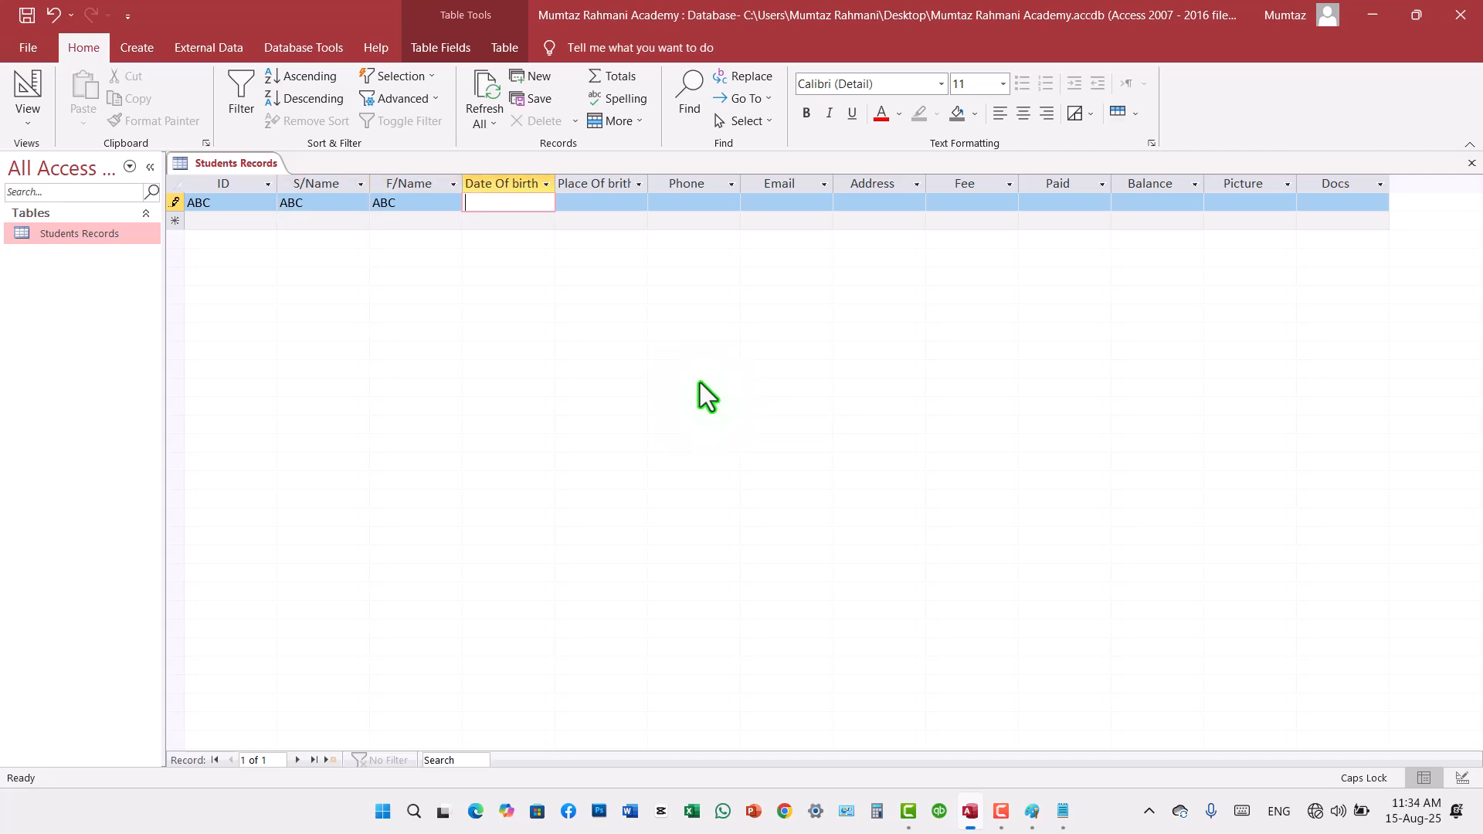
# Step: Fill the first record's Date Of birth, Place Of brith and Phone fields with "ABC"
pyautogui.write('ABC')
pyautogui.press('Tab')
pyautogui.write('ABC')
pyautogui.press('Tab')
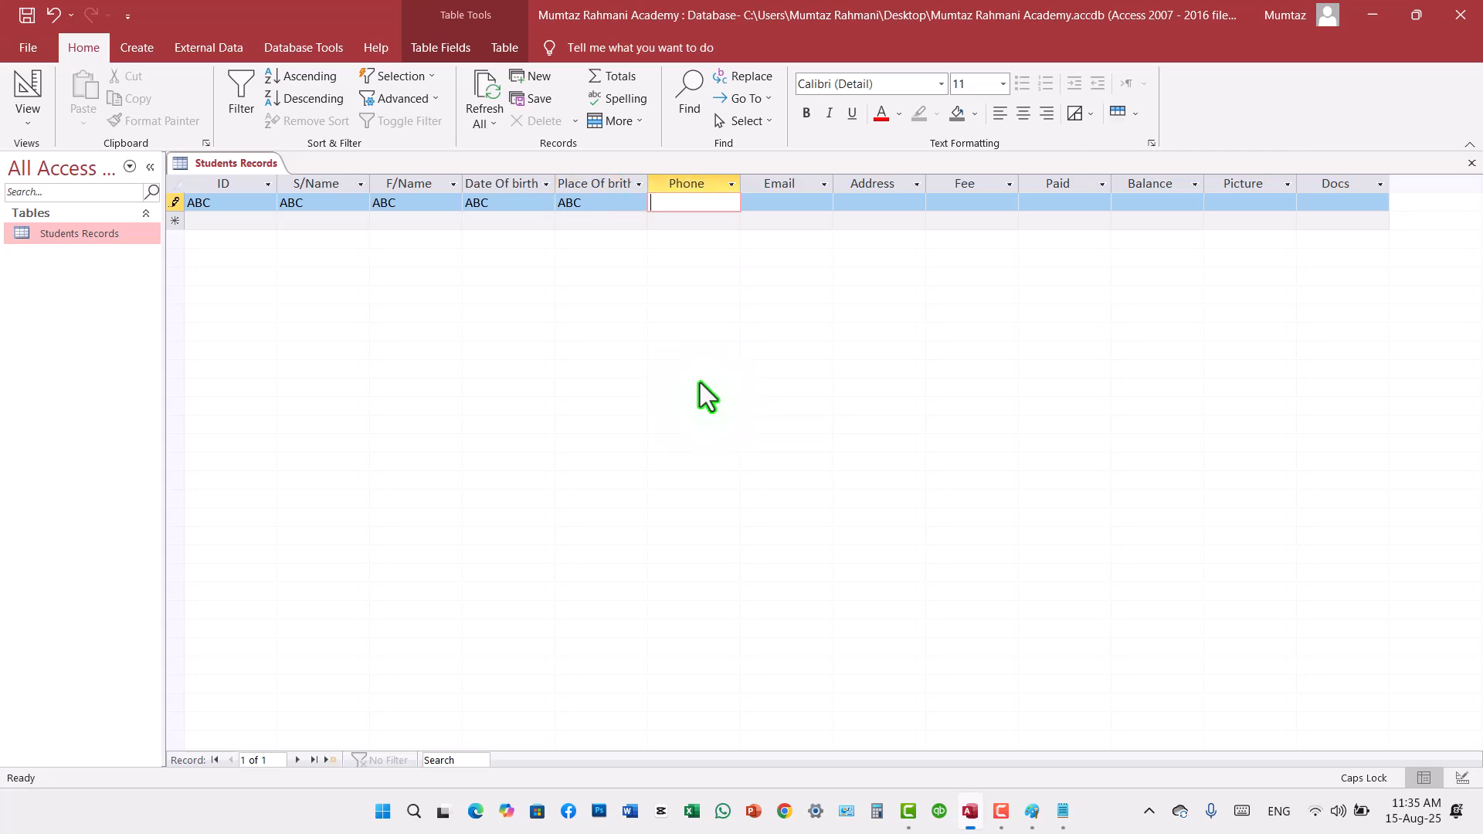
# Step: Fill the first record's Email and Address fields with "ABC"
pyautogui.write('ABC')
pyautogui.press('Tab')
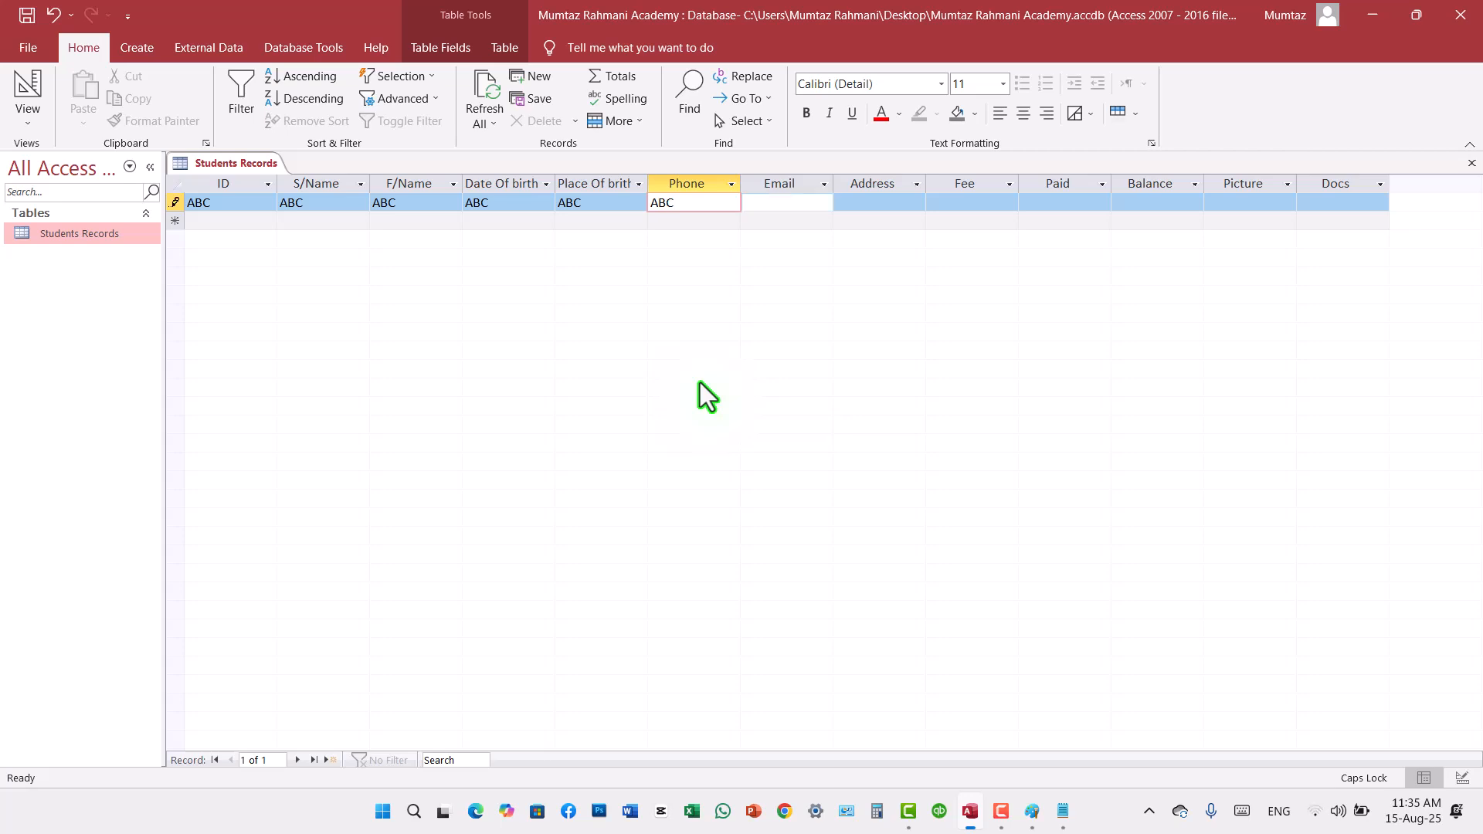
pyautogui.write('ABC')
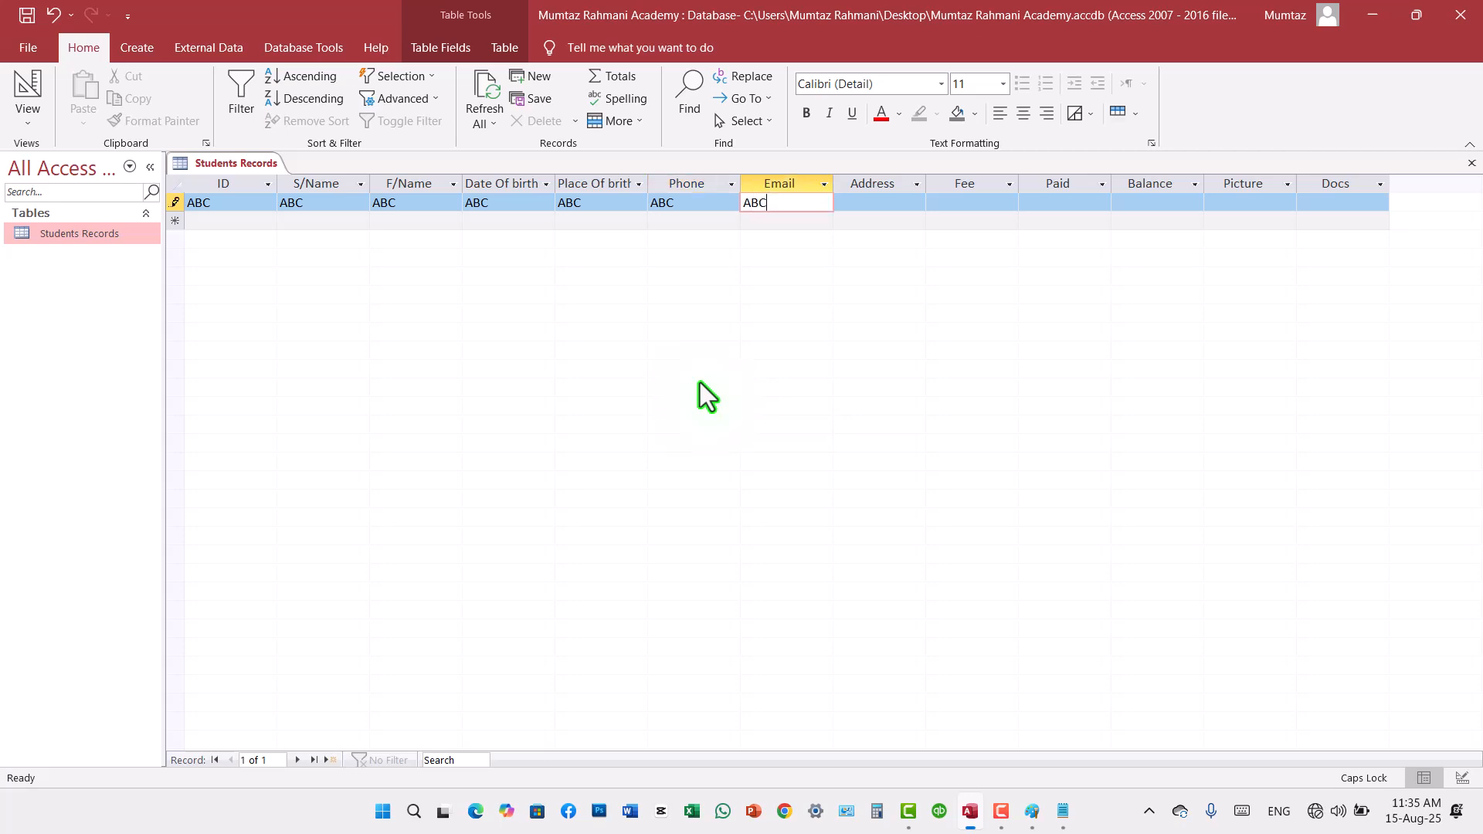
pyautogui.press('Tab')
pyautogui.write('A')
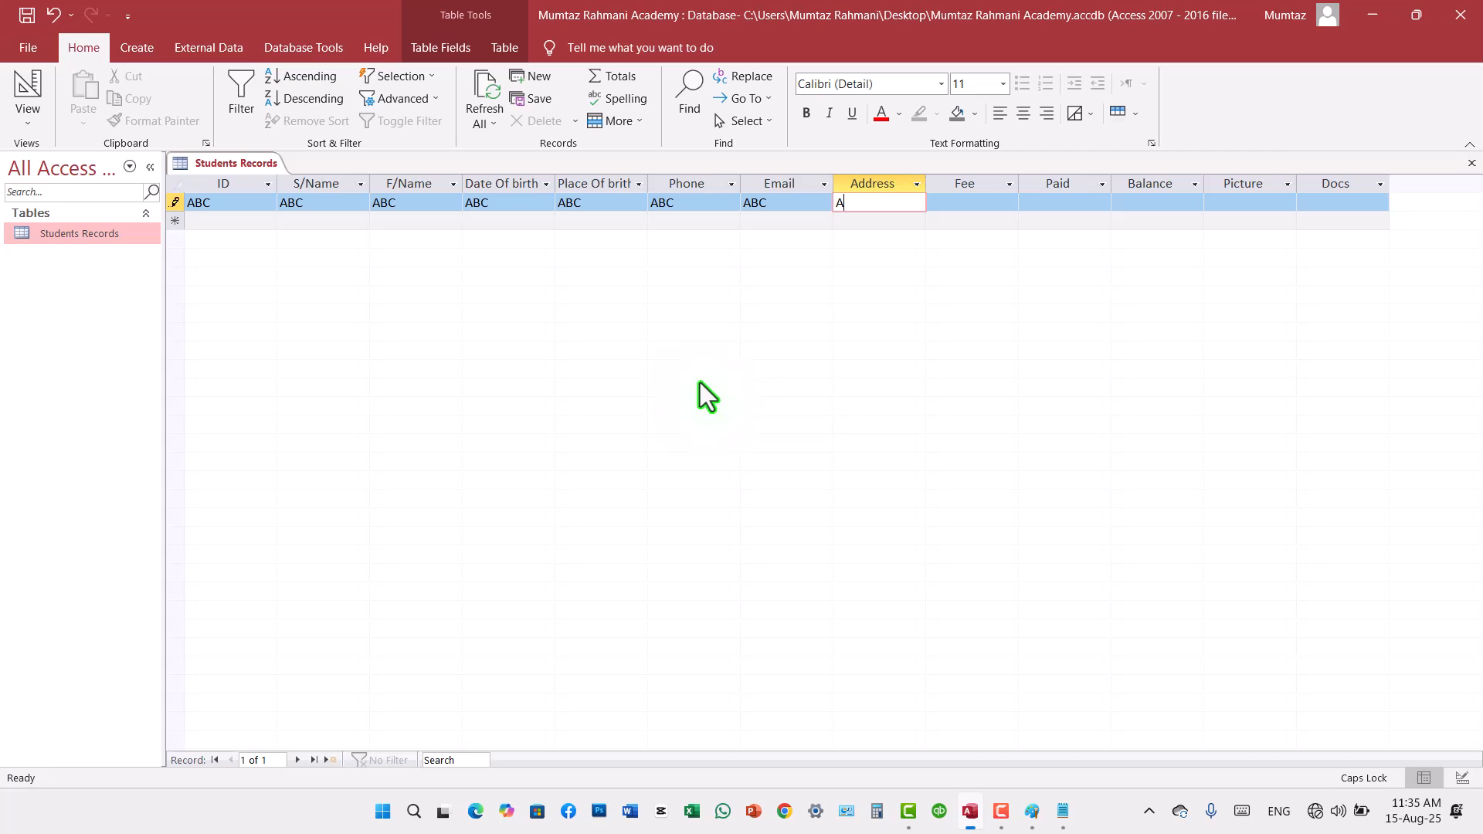
pyautogui.write('BC')
pyautogui.press('Tab')
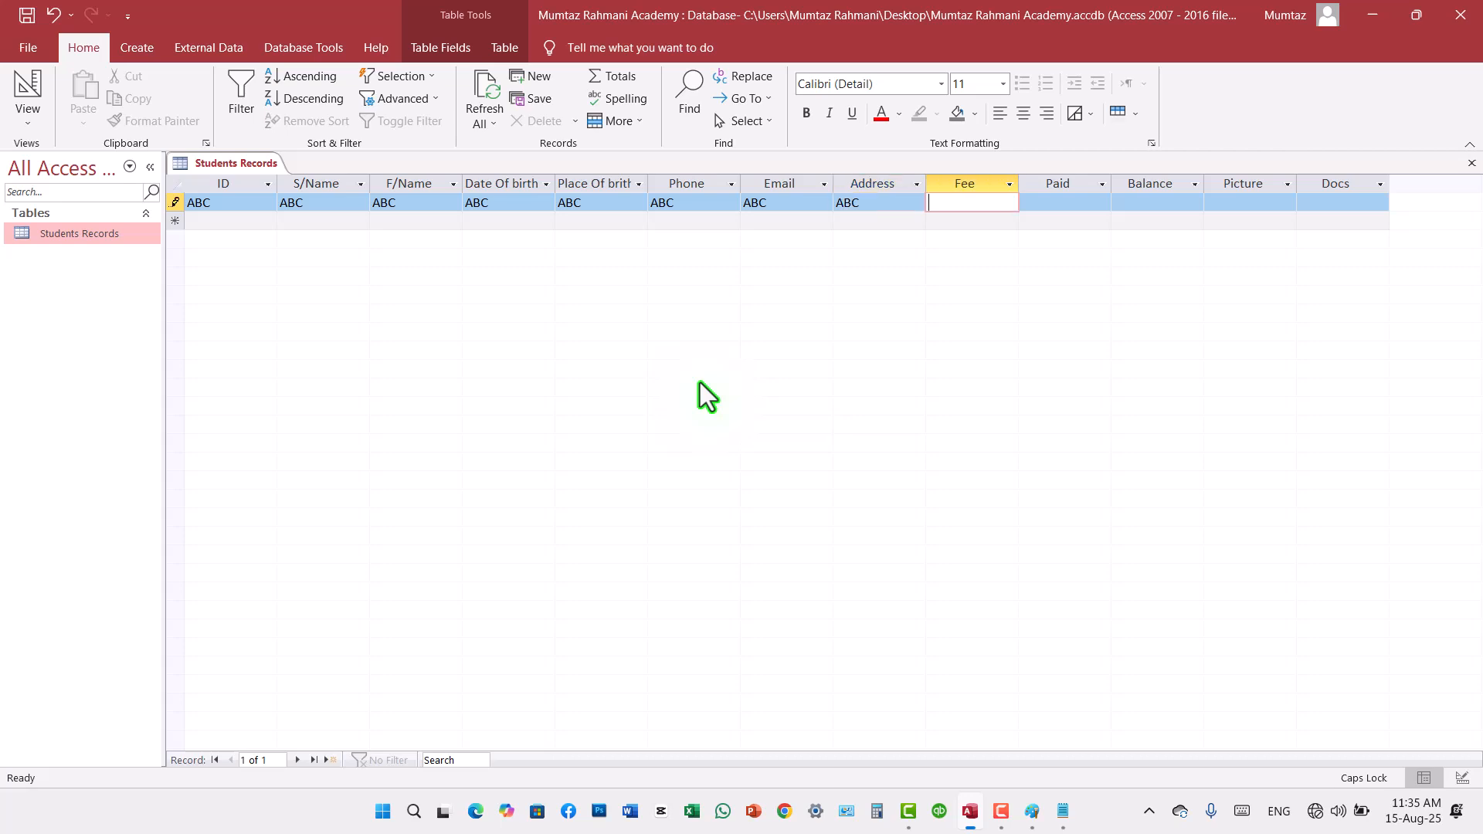
# Step: Fill the first record's Fee, Paid and Balance fields with "ABC"
pyautogui.write('ABC')
pyautogui.press('Tab')
pyautogui.write('ABC')
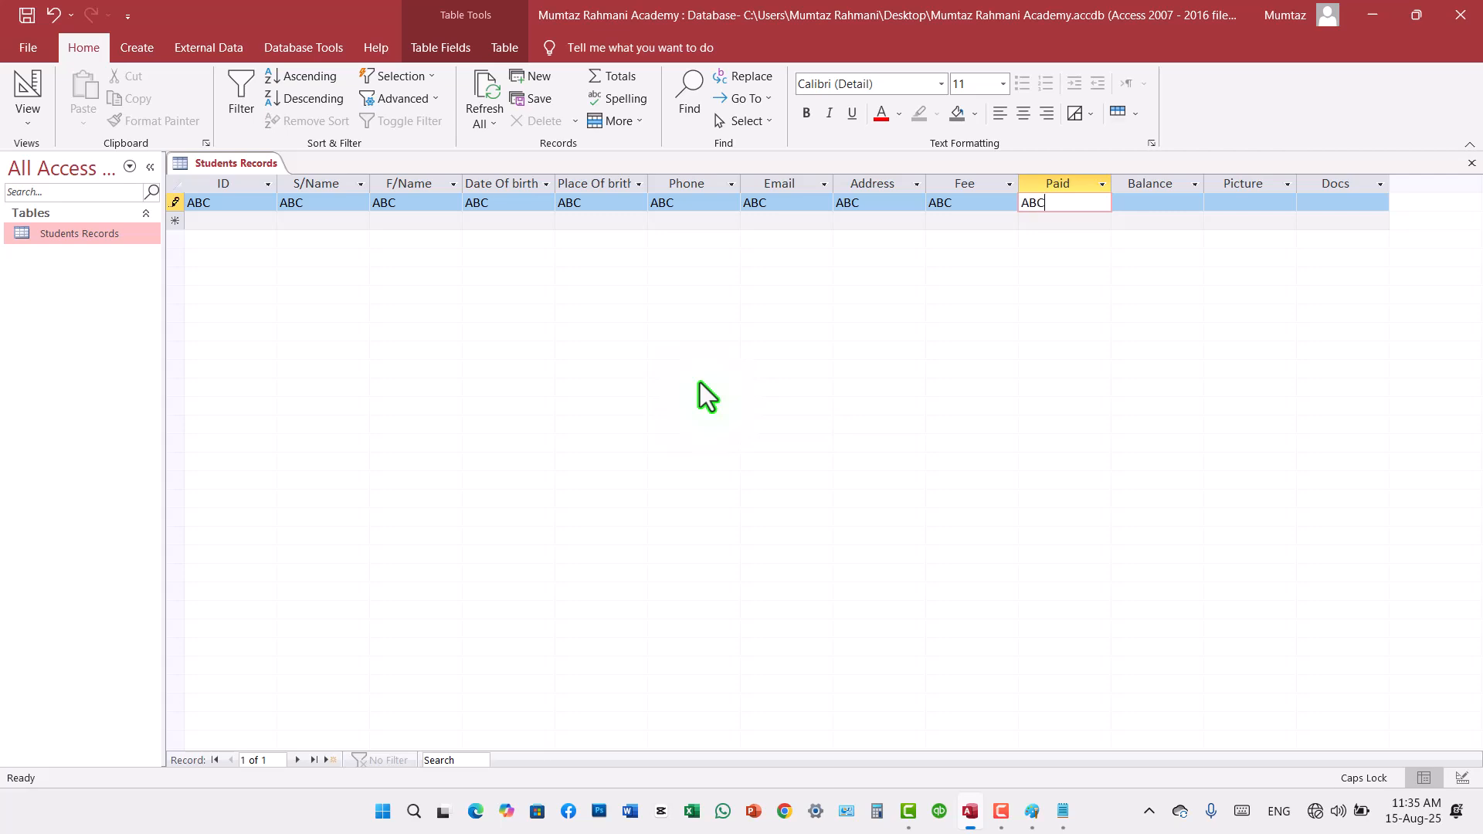
pyautogui.press('Tab')
pyautogui.write('AB')
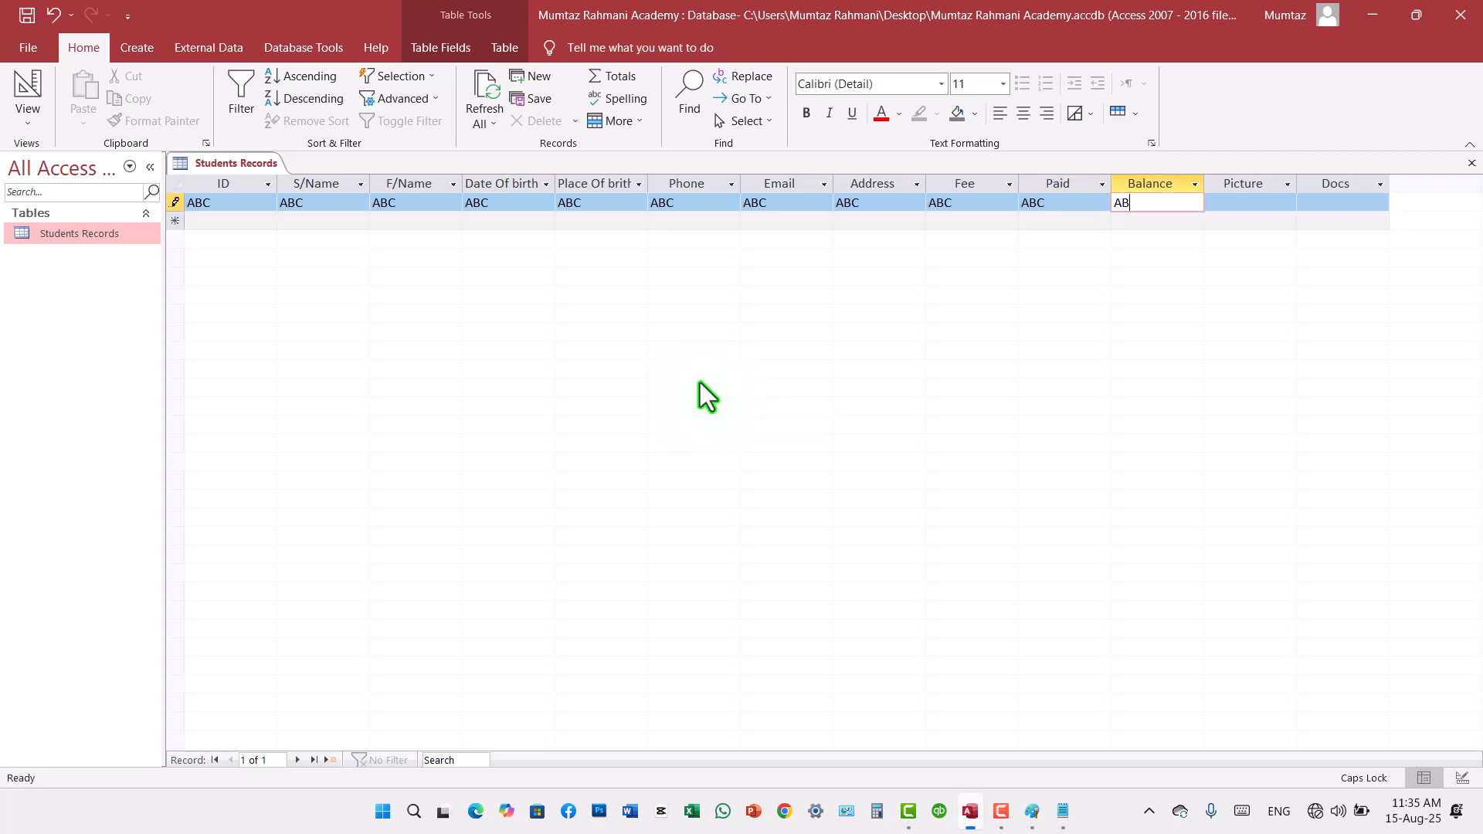
pyautogui.write('C')
pyautogui.press('Tab')
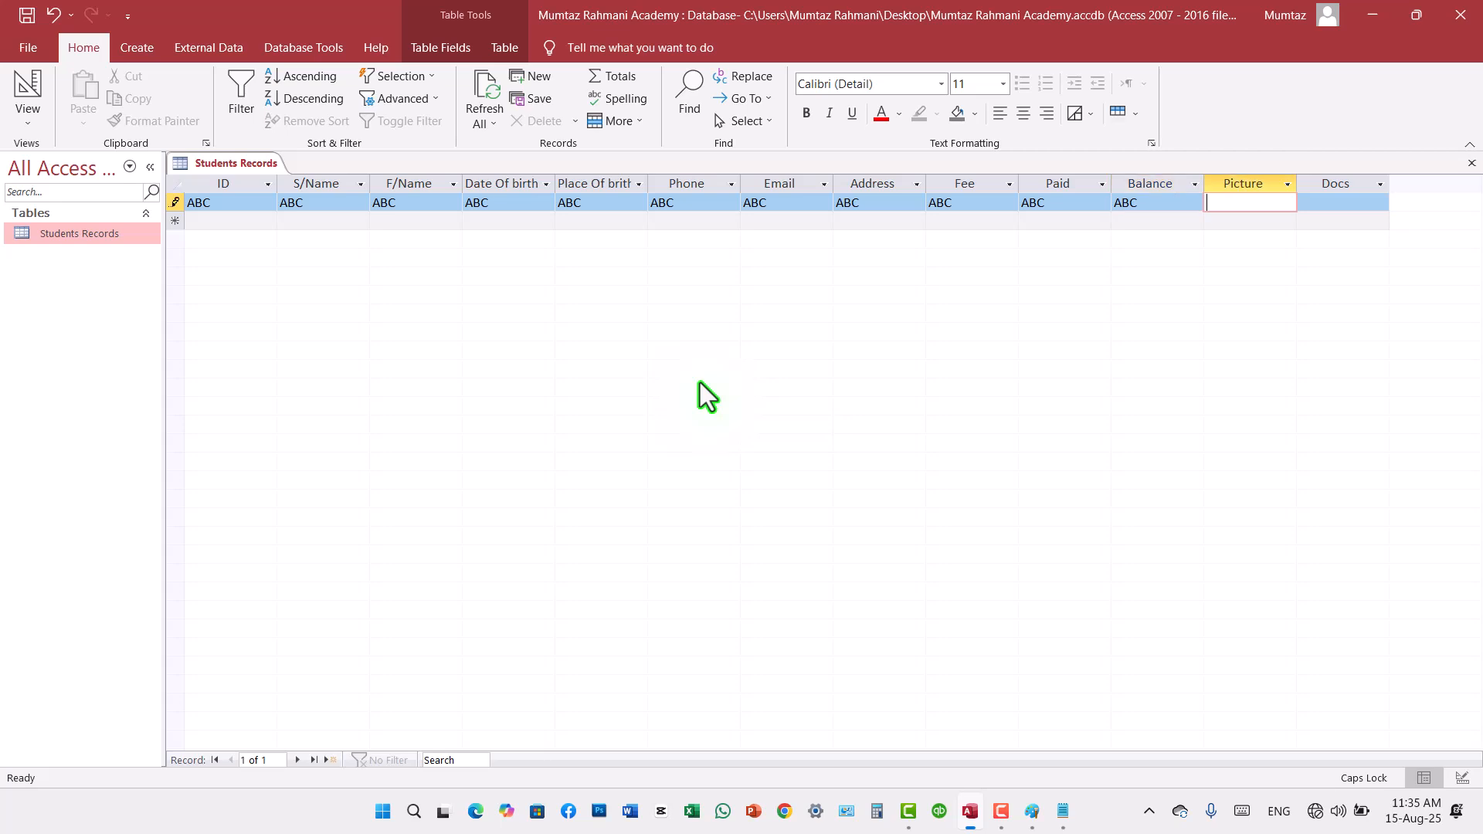
pyautogui.write('ABC')
# Step: Complete the first record by entering "ABC" in the Picture and Docs fields
pyautogui.press('Tab')
pyautogui.write('ABC')
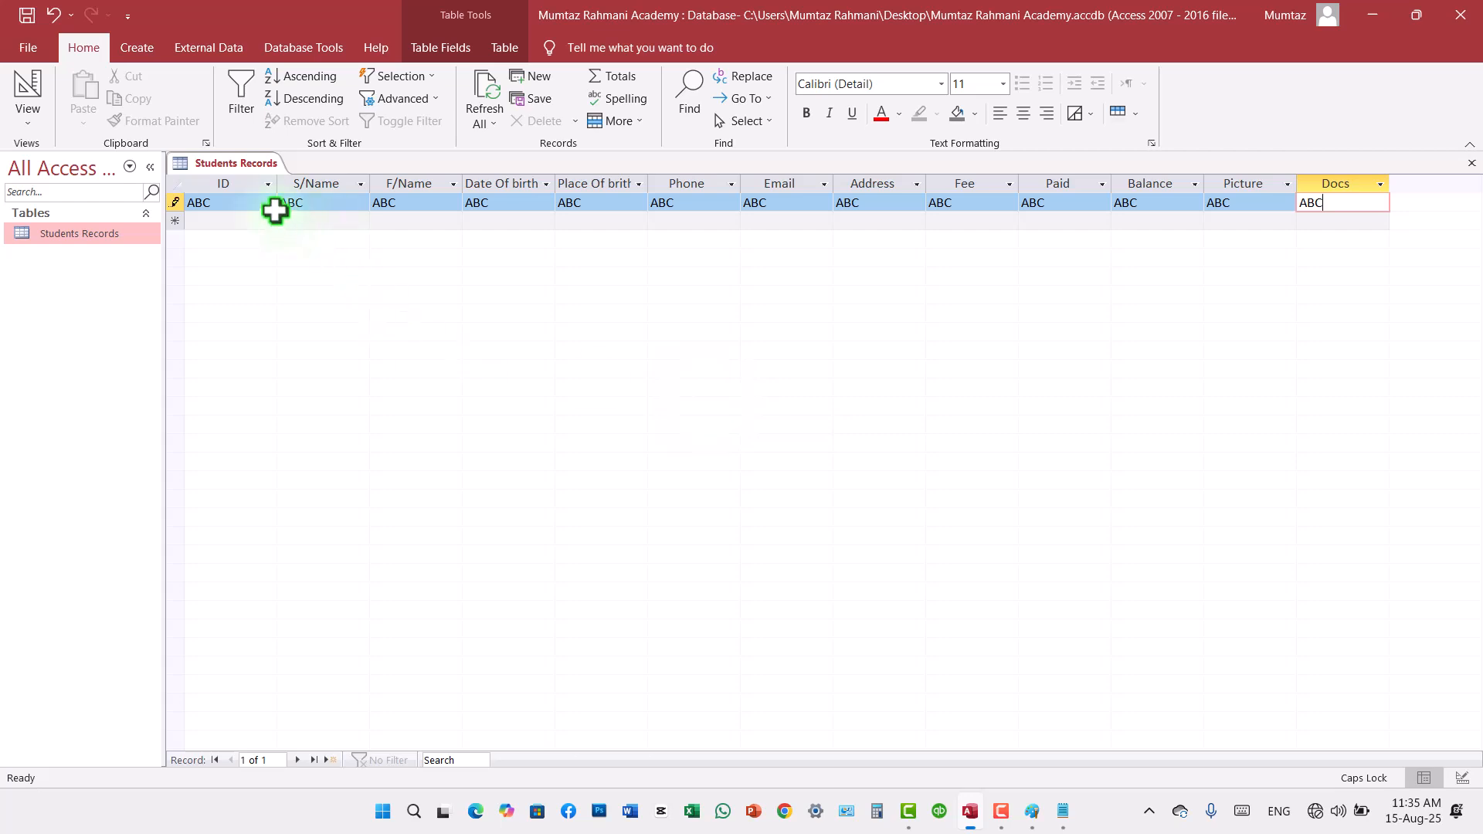
# Step: Replace the first record's S/Name value with "123"
pyautogui.click(251, 206)
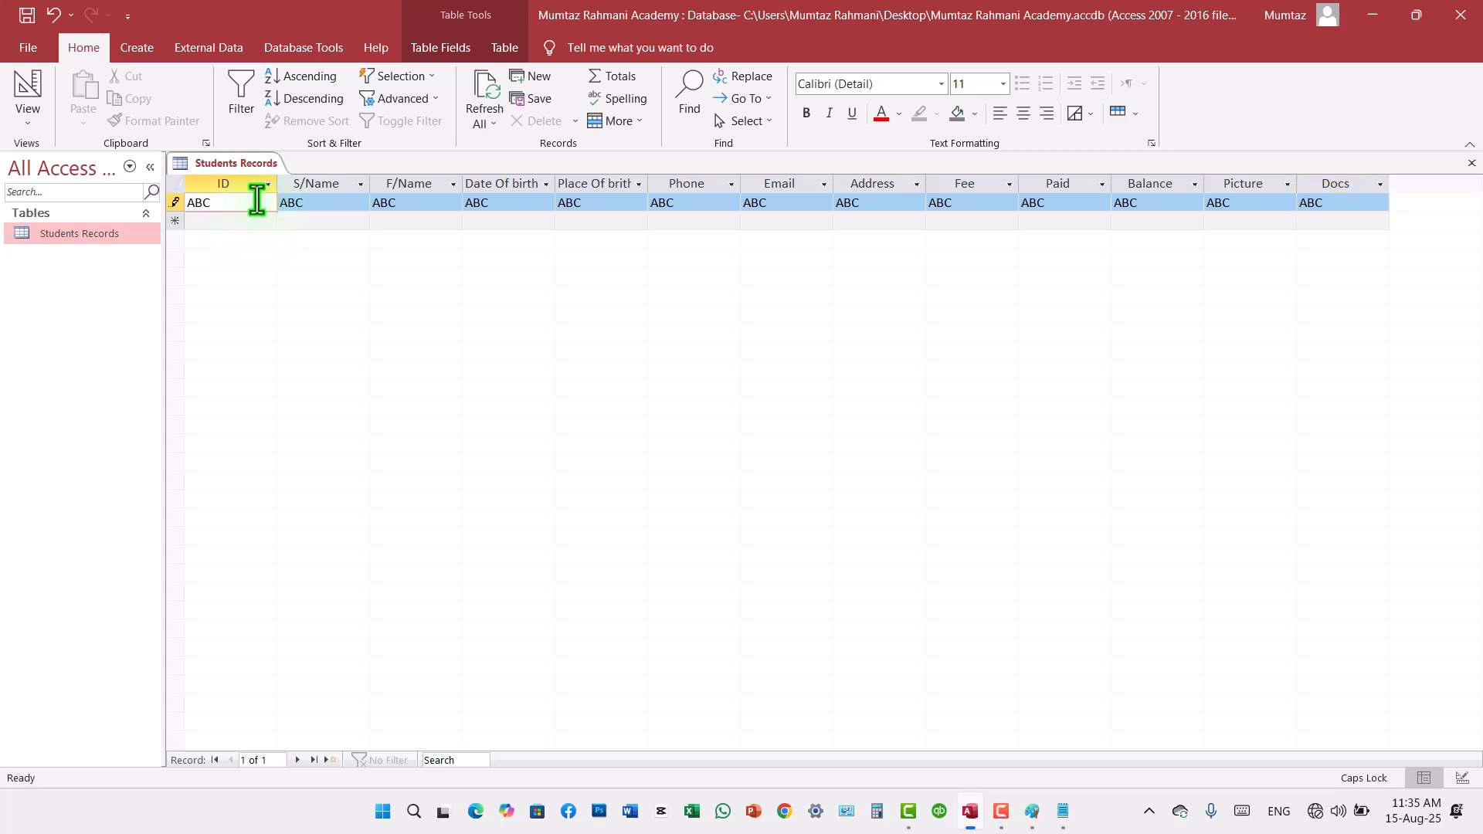
pyautogui.moveTo(242, 205); pyautogui.dragTo(188, 202)
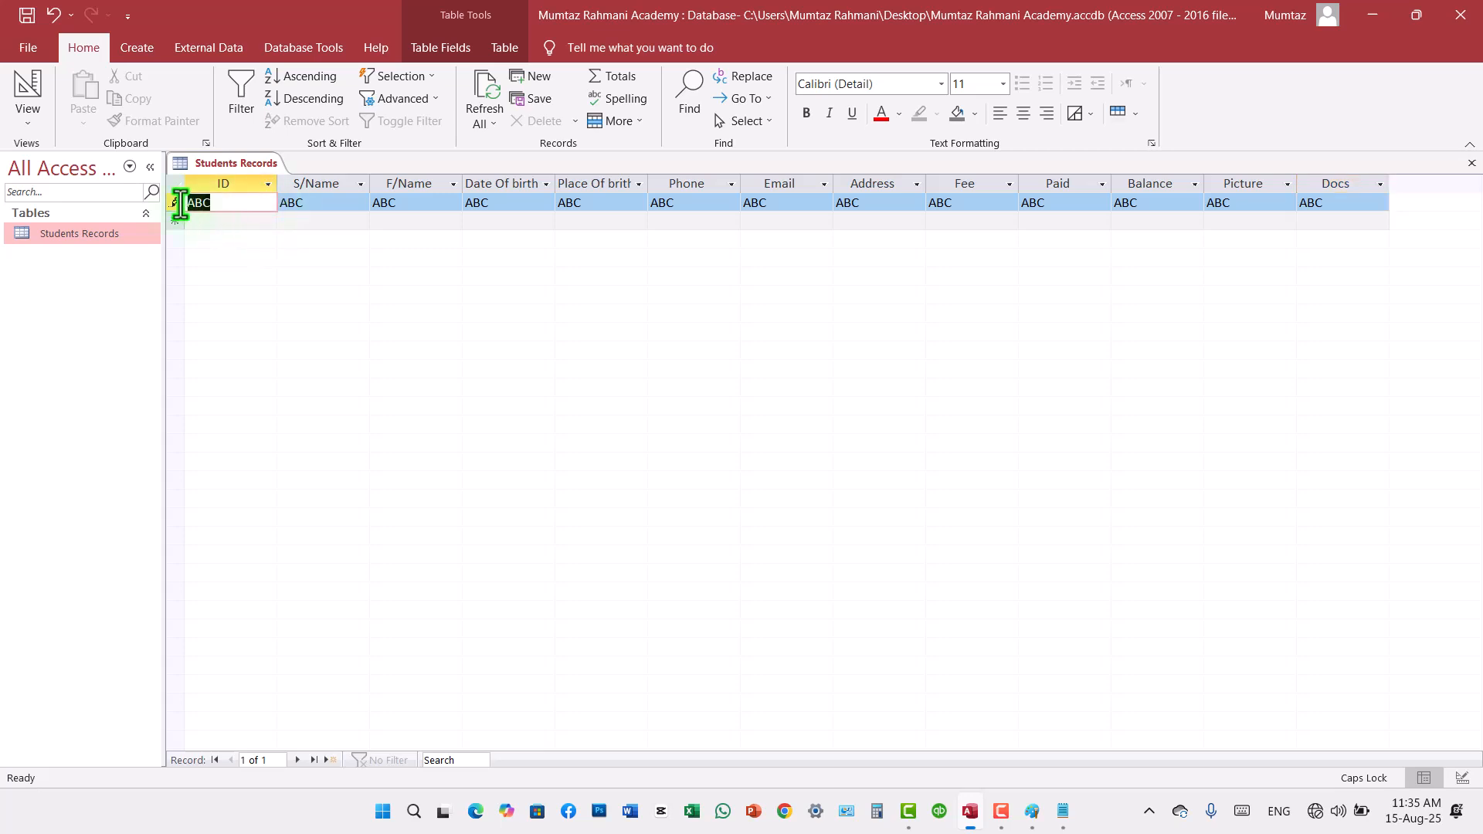
pyautogui.click(324, 205)
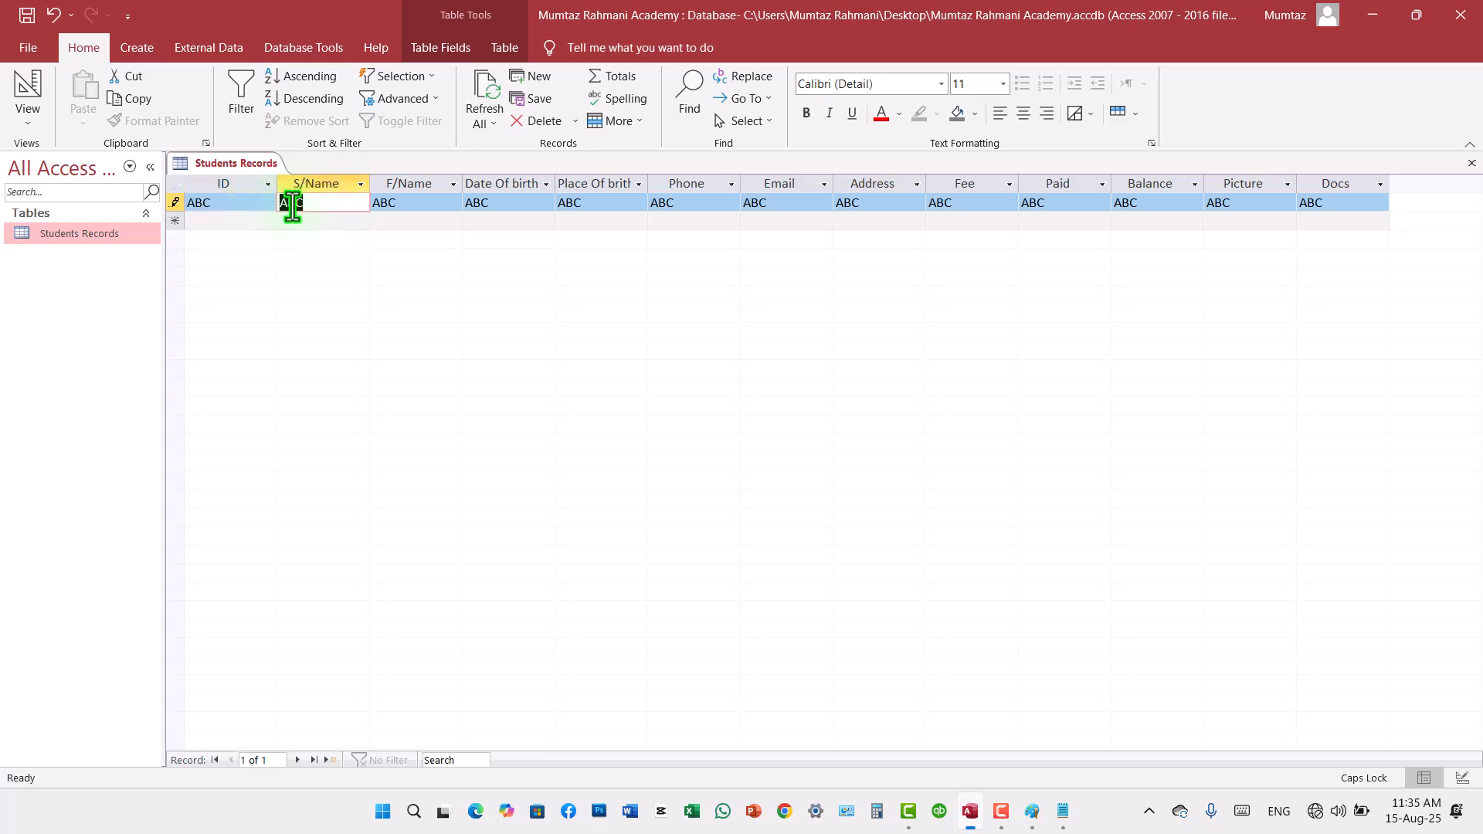
pyautogui.write('123')
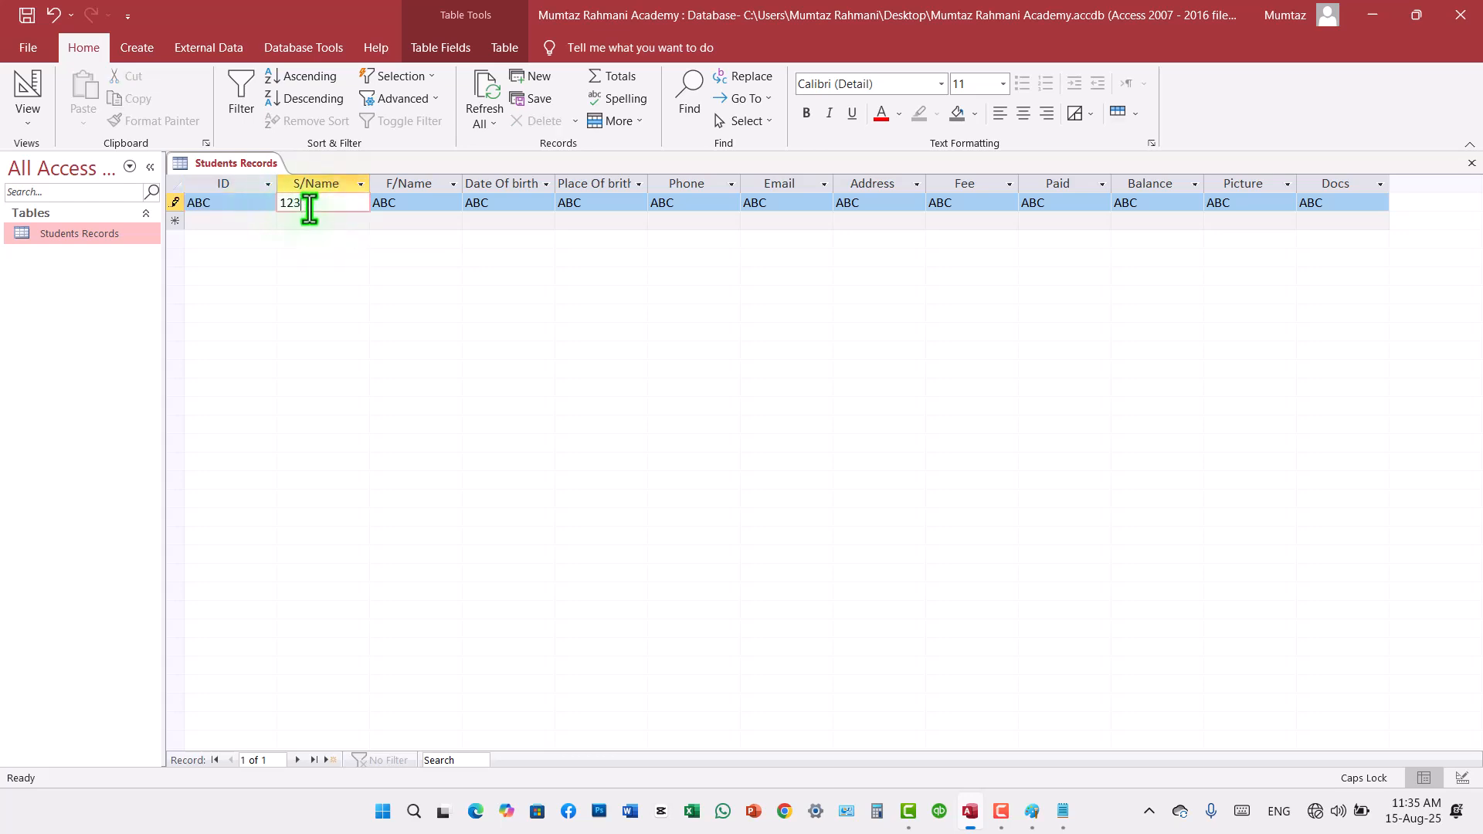
# Step: Replace the first record's F/Name value with "5555" and its Place Of brith value with "66454"
pyautogui.press('Tab')
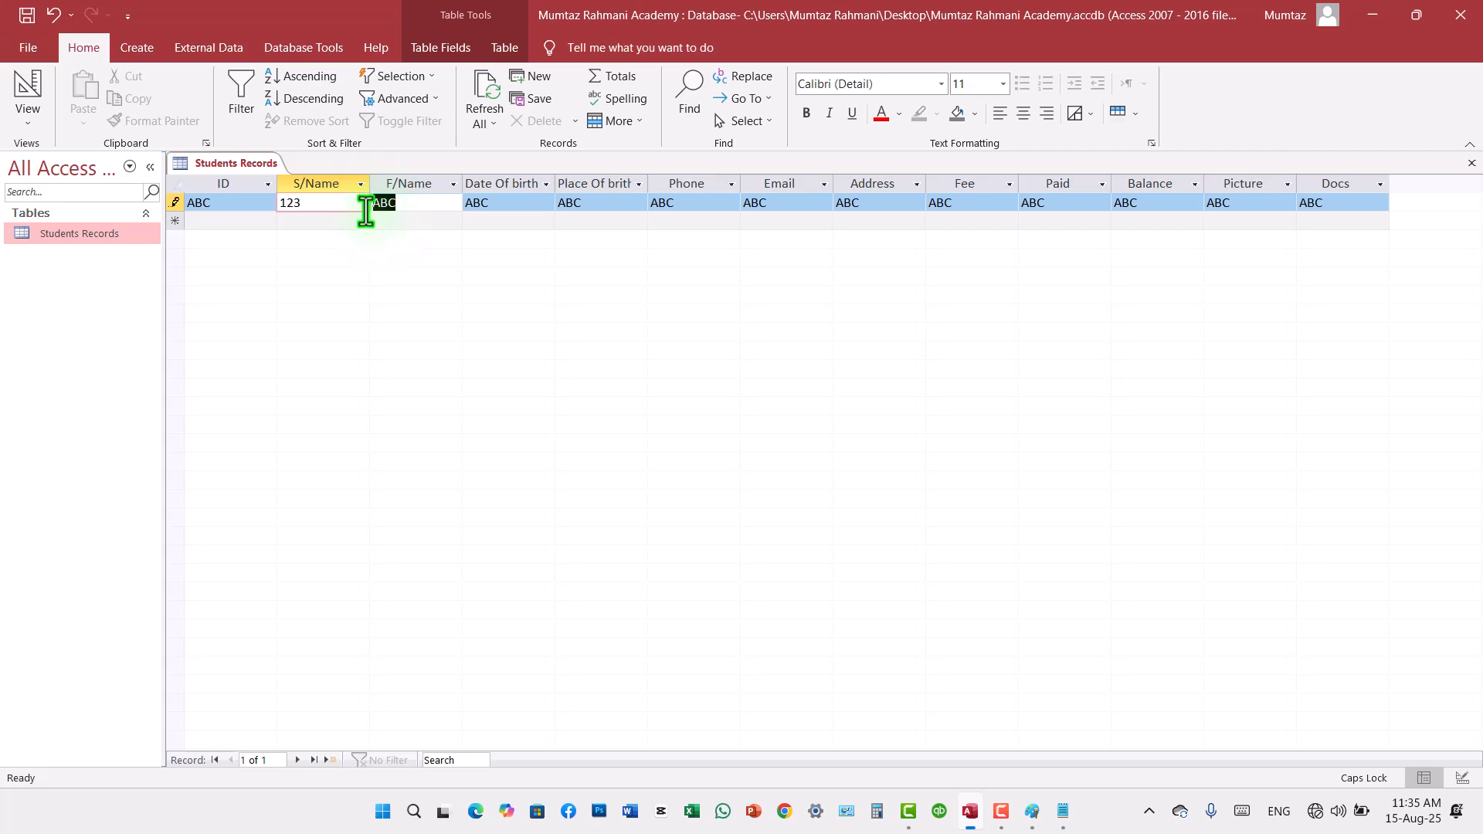
pyautogui.write('5555')
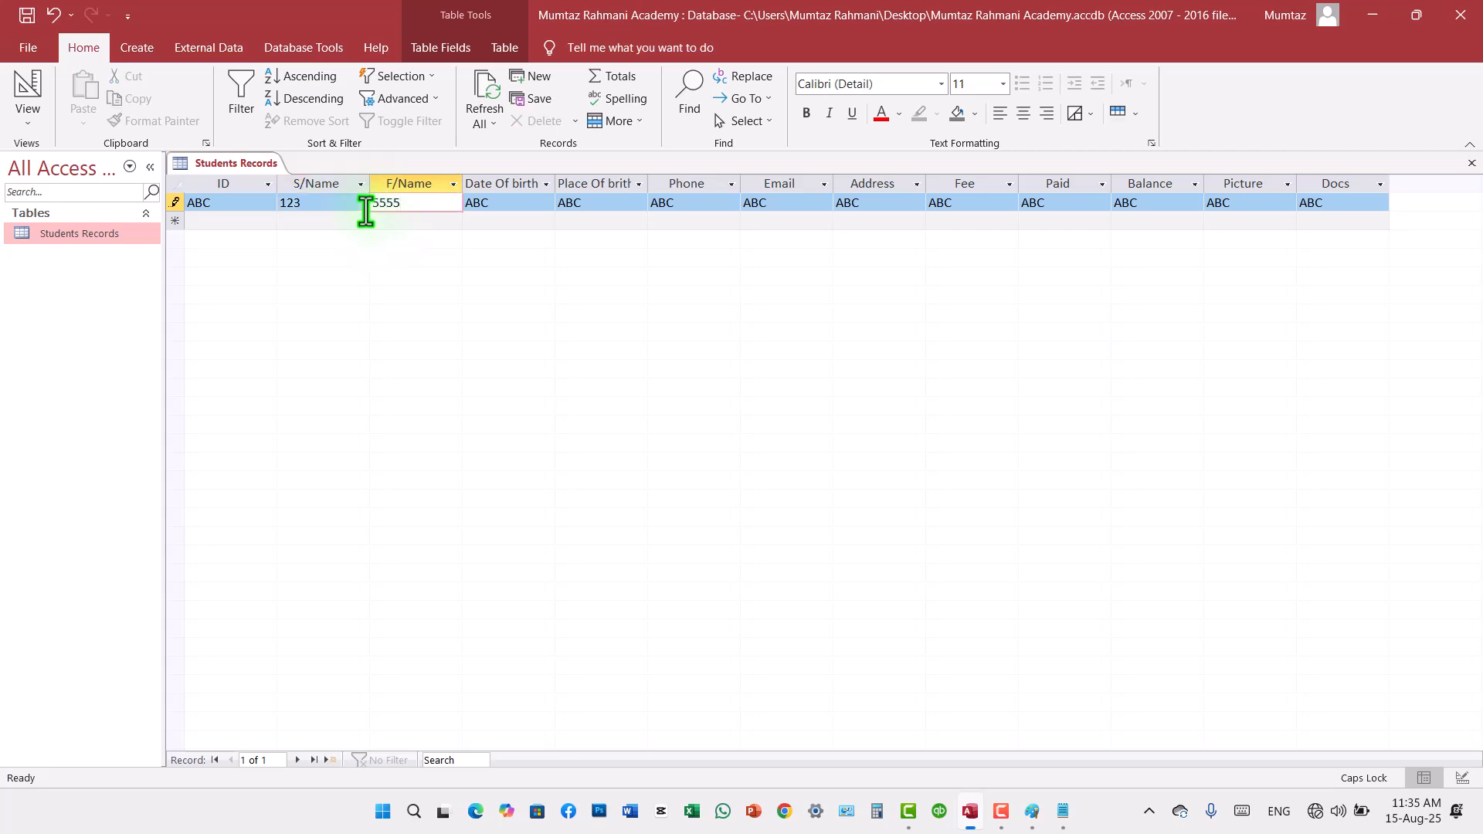
pyautogui.click(510, 206)
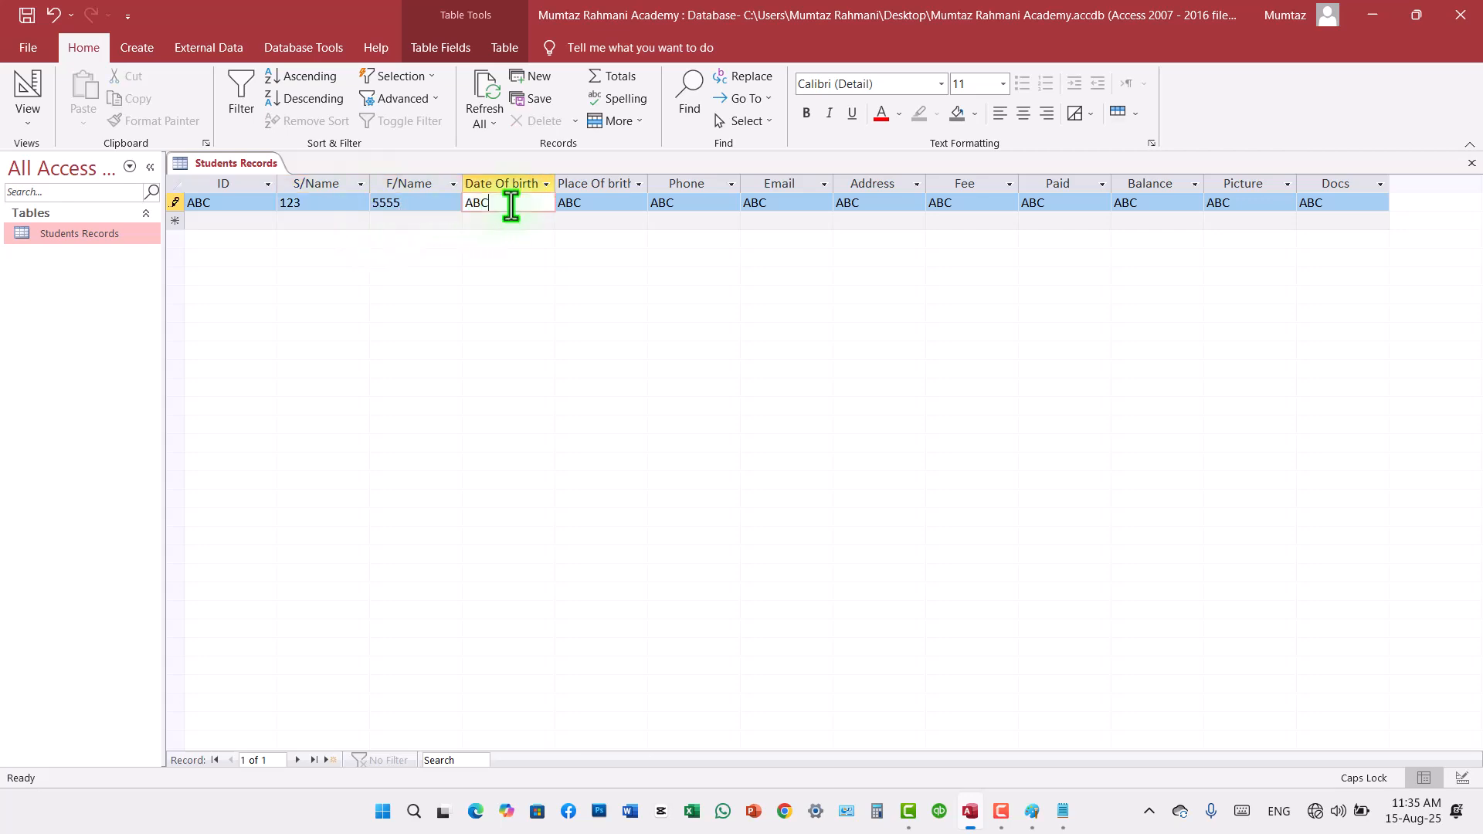
pyautogui.moveTo(506, 204); pyautogui.dragTo(473, 205)
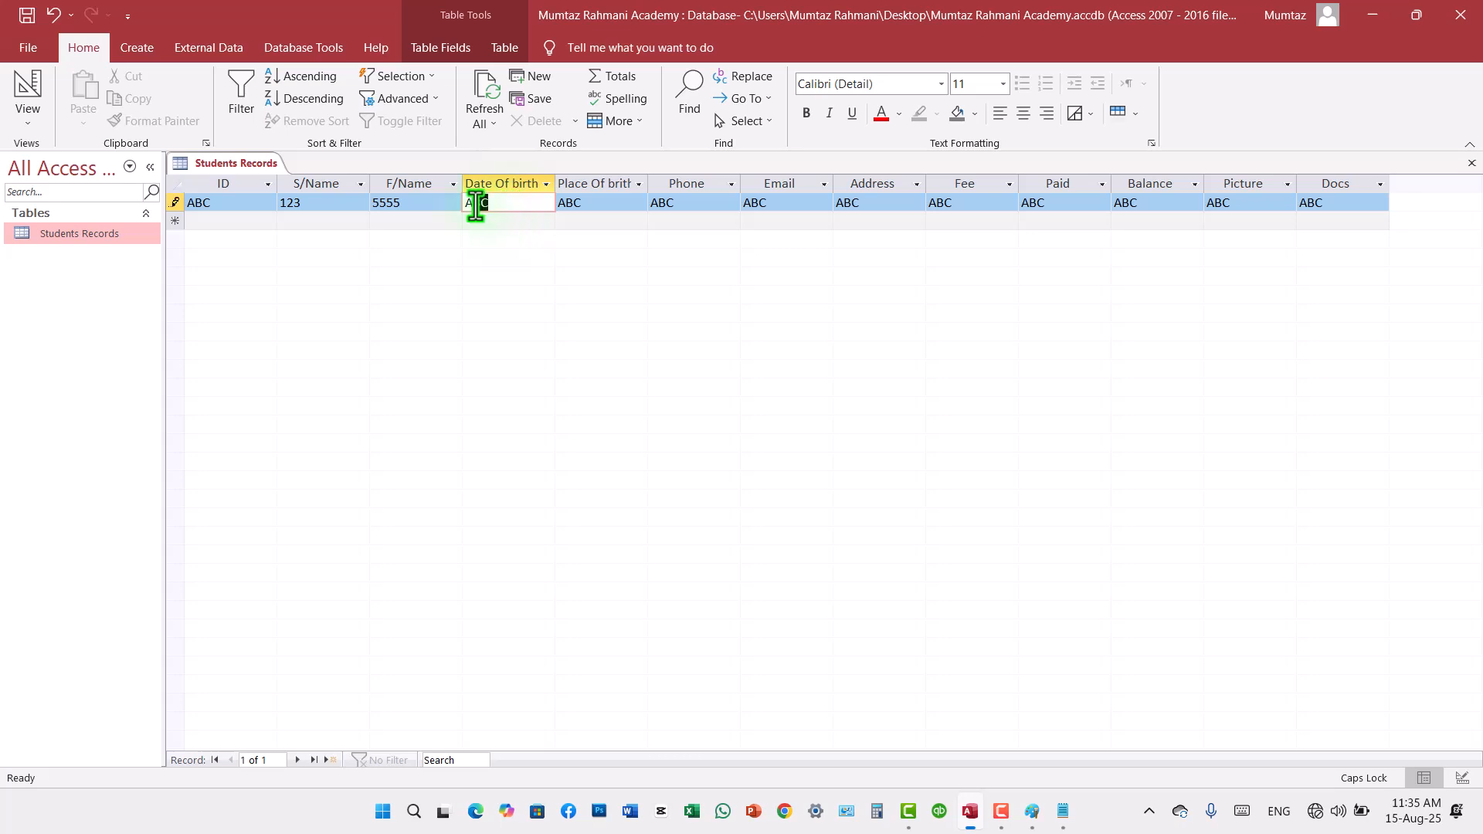
pyautogui.moveTo(618, 204); pyautogui.dragTo(554, 207)
pyautogui.write('65454')
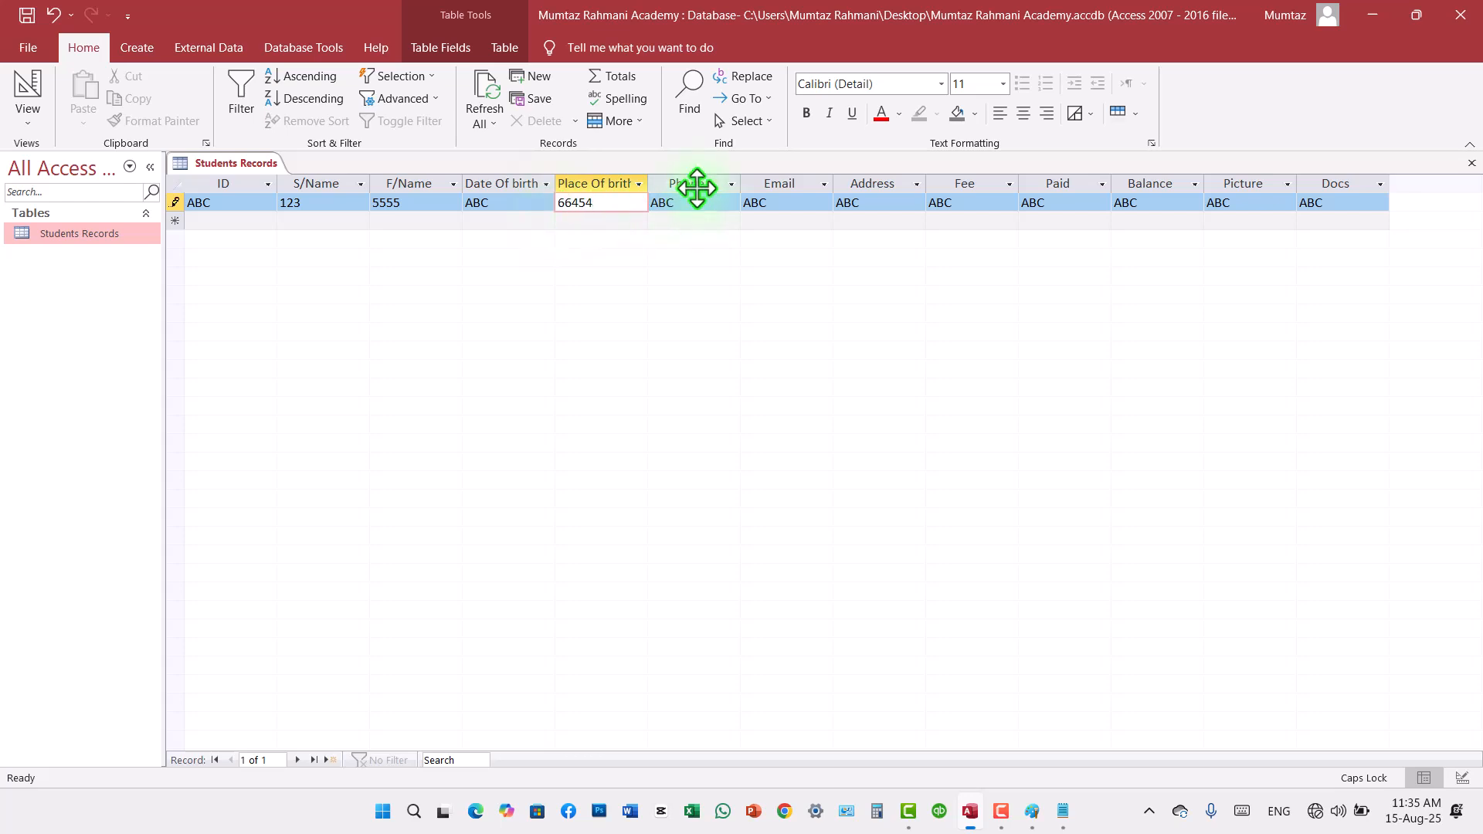
pyautogui.moveTo(675, 207); pyautogui.dragTo(663, 205)
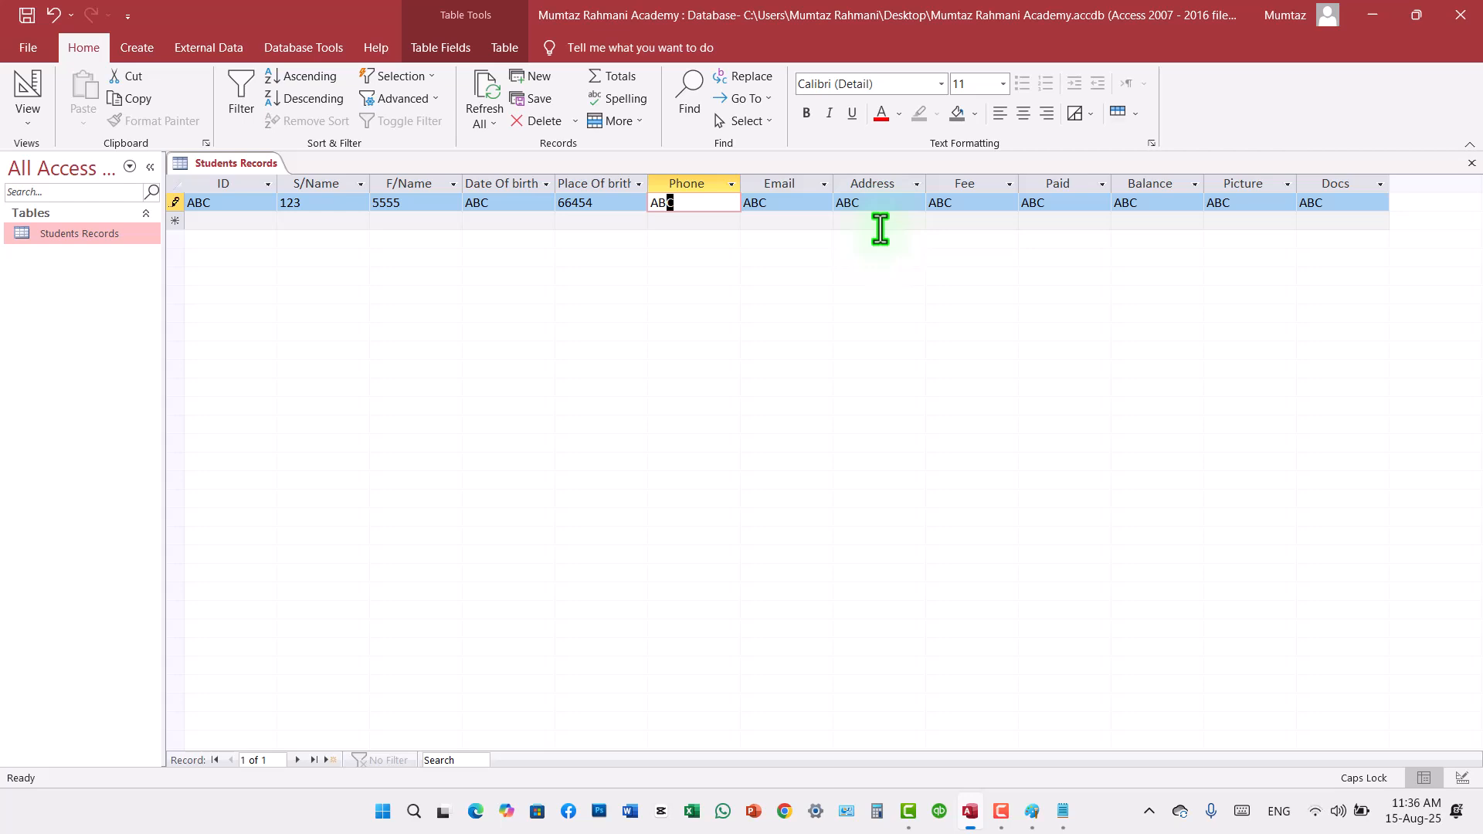
# Step: Delete the test record from the Students Records table
pyautogui.click(176, 203)
pyautogui.rightClick(176, 203)
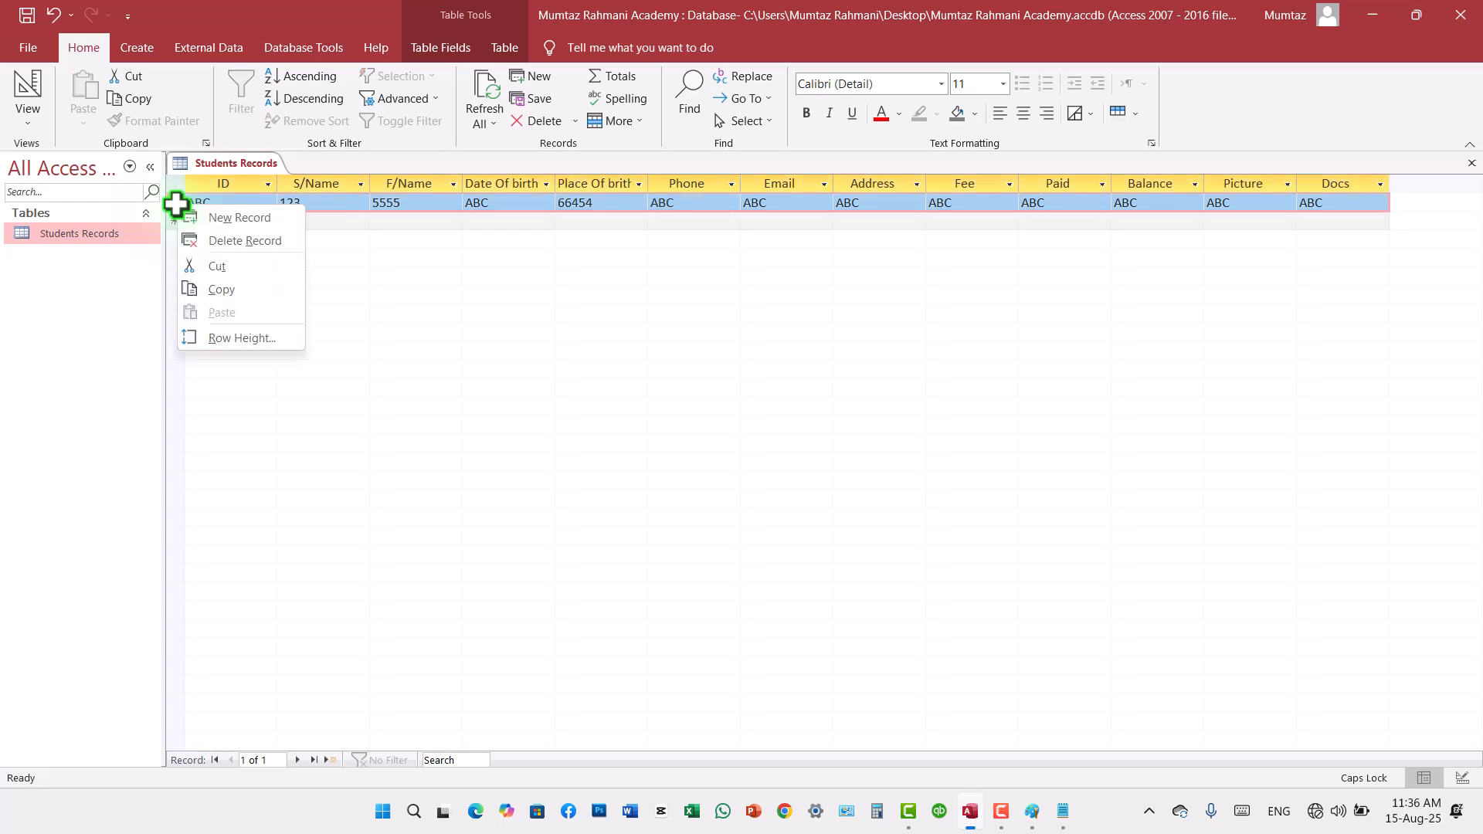
pyautogui.click(209, 239)
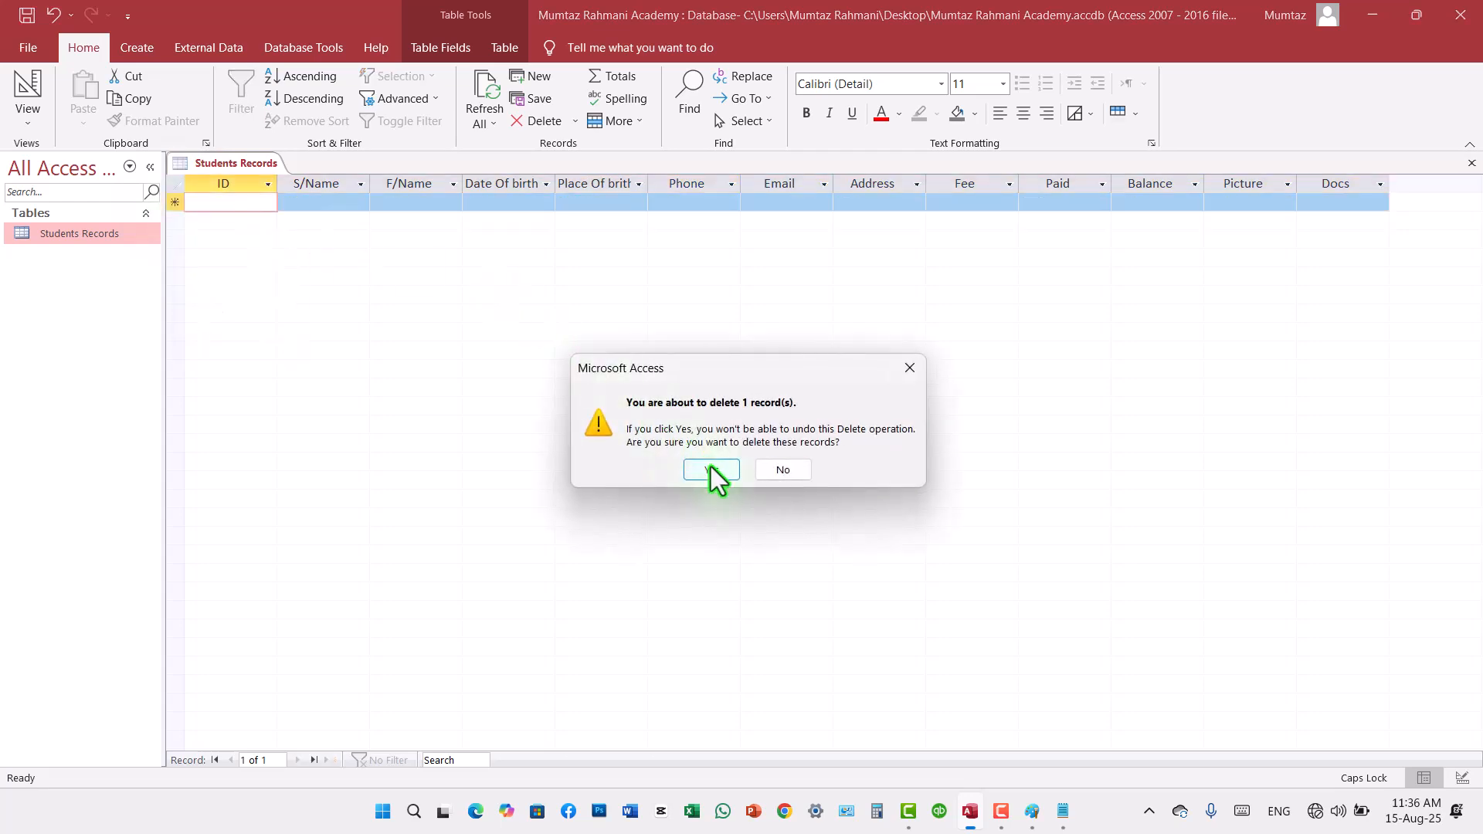
pyautogui.click(708, 467)
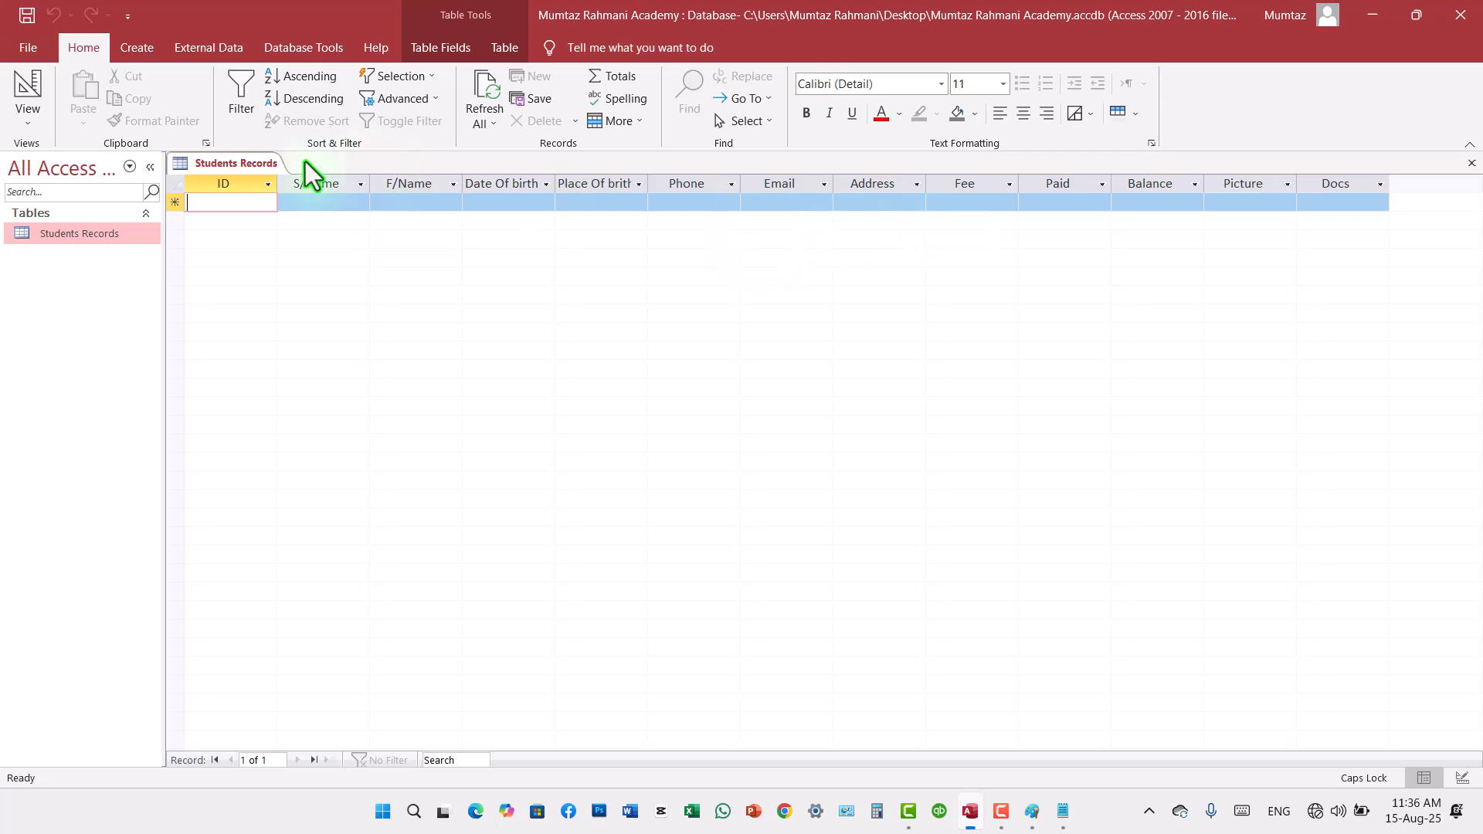
# Step: Switch the Students Records table to Design view and set the ID field's data type to AutoNumber
pyautogui.click(30, 99)
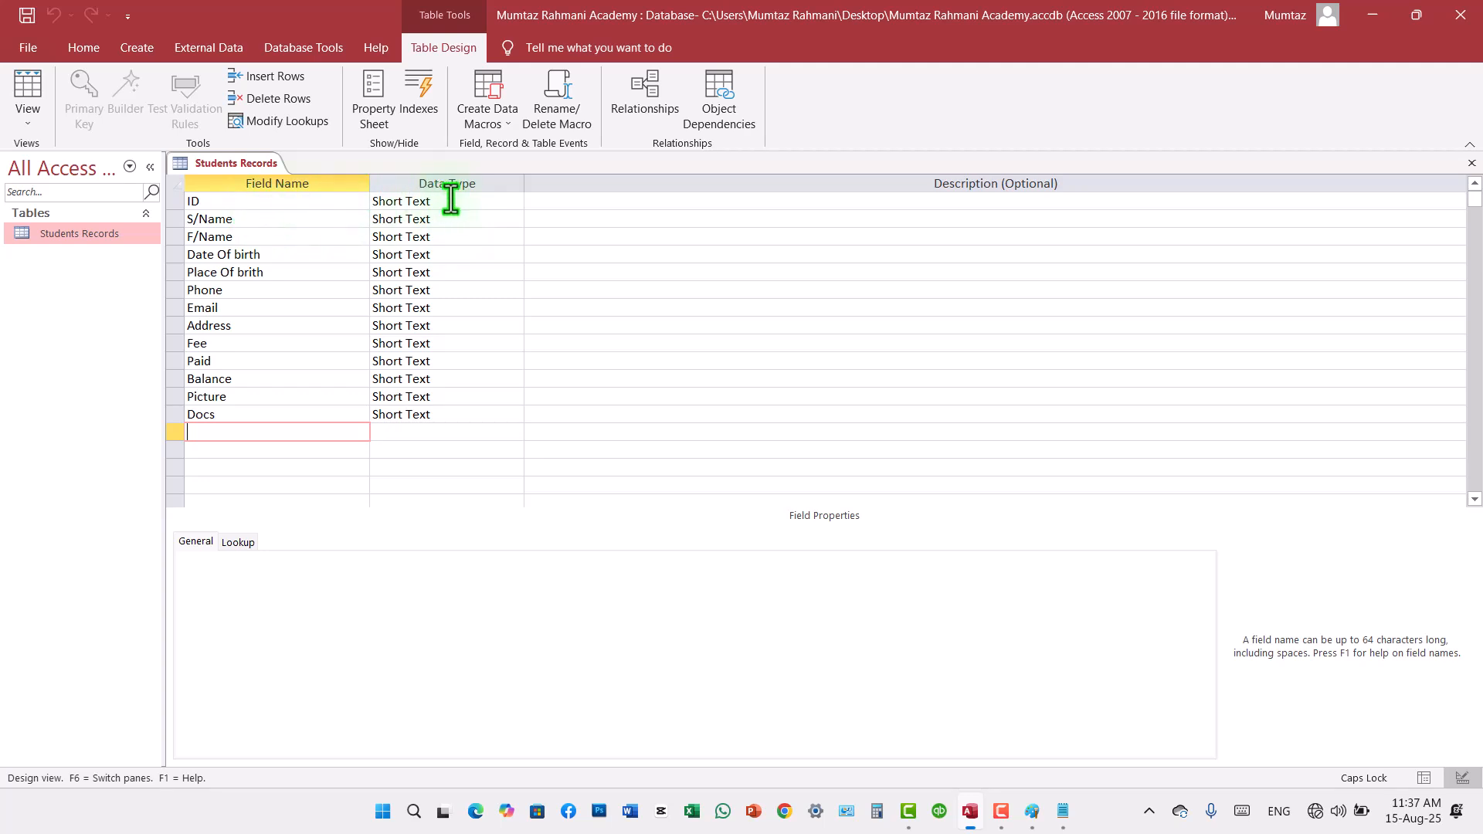
pyautogui.click(457, 201)
pyautogui.click(515, 203)
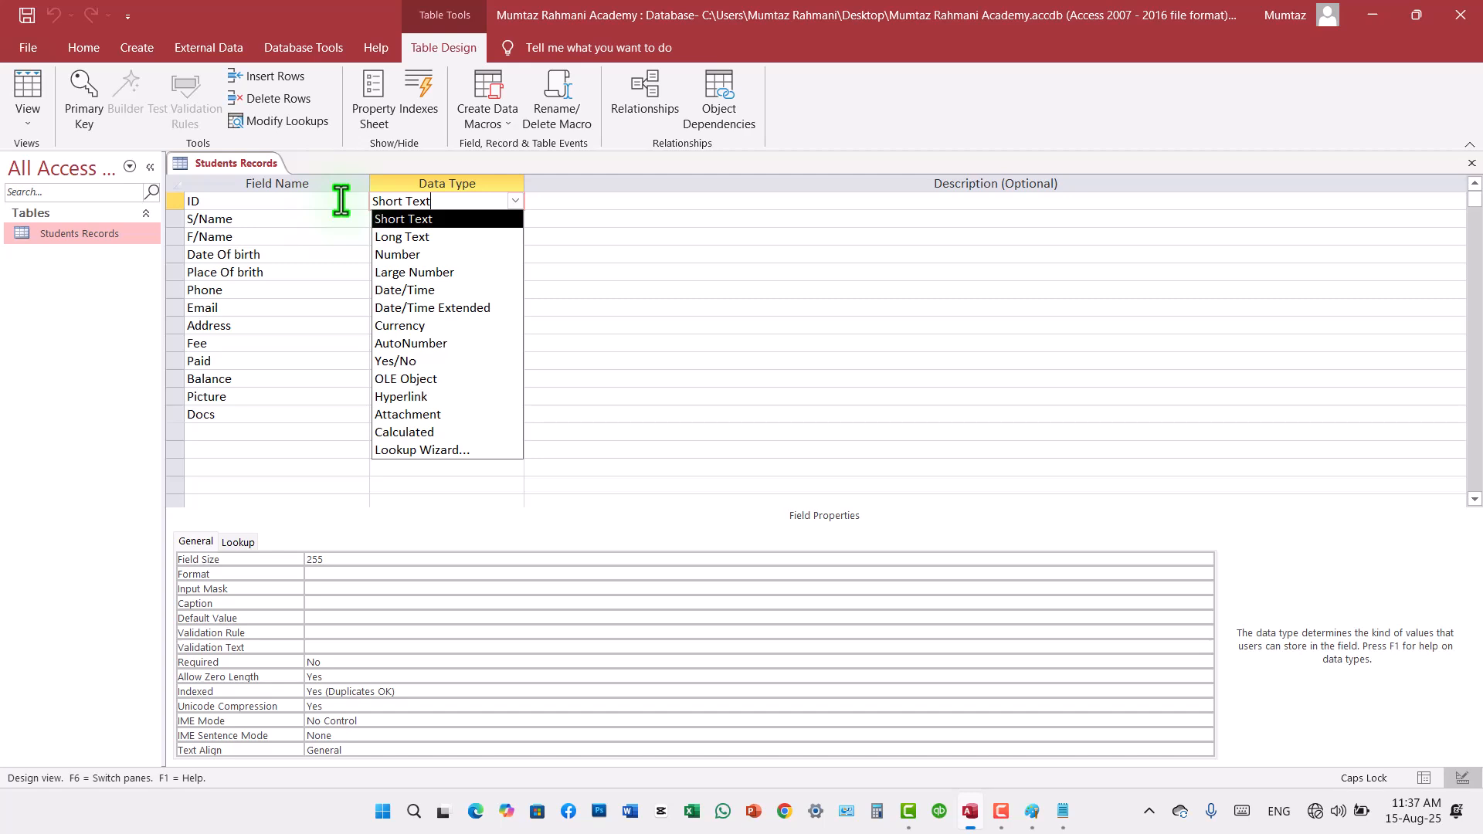
pyautogui.click(415, 343)
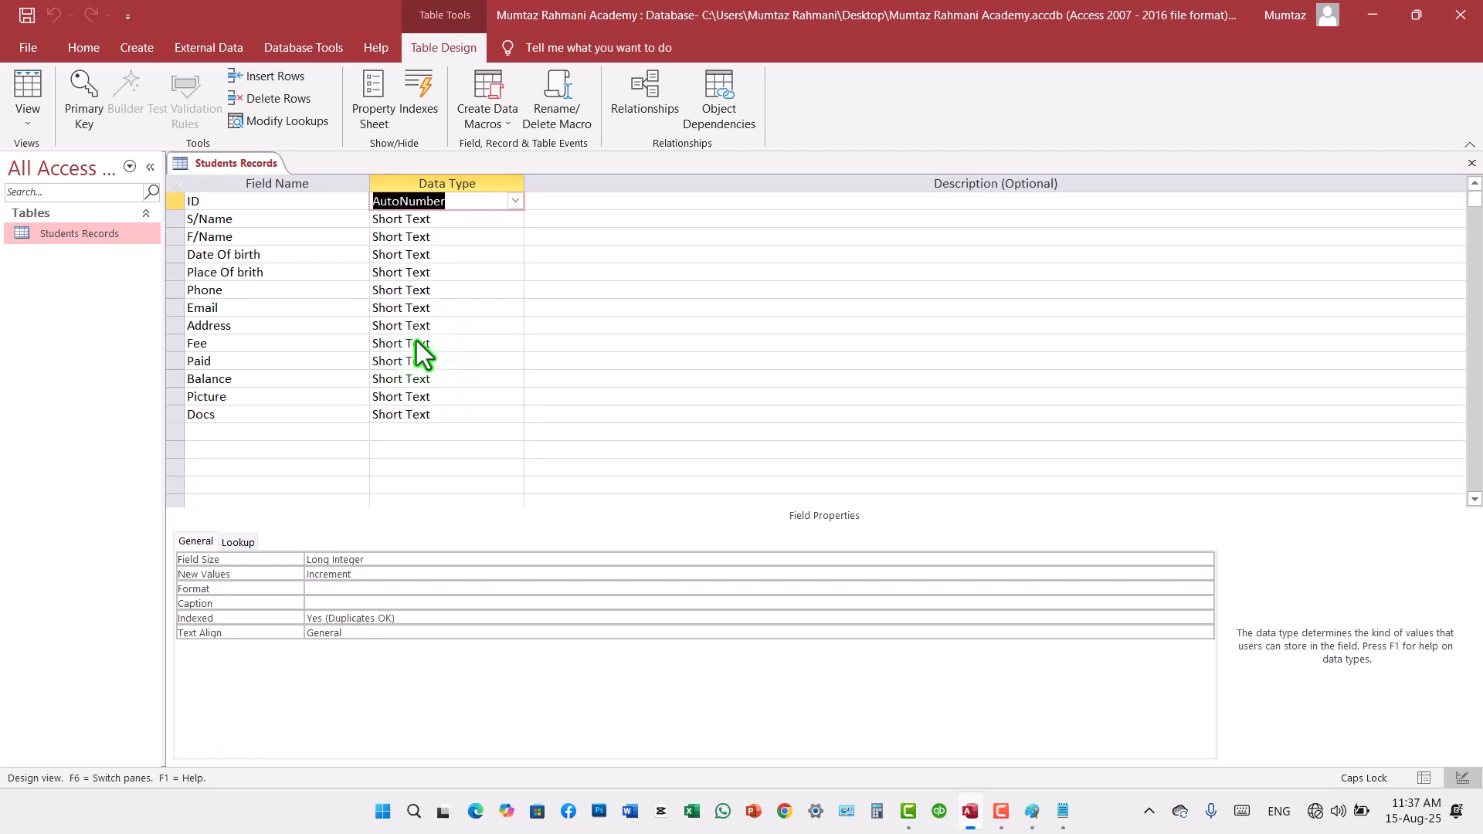
# Step: Choose Short Text as the data type for the S/Name and F/Name fields
pyautogui.click(505, 219)
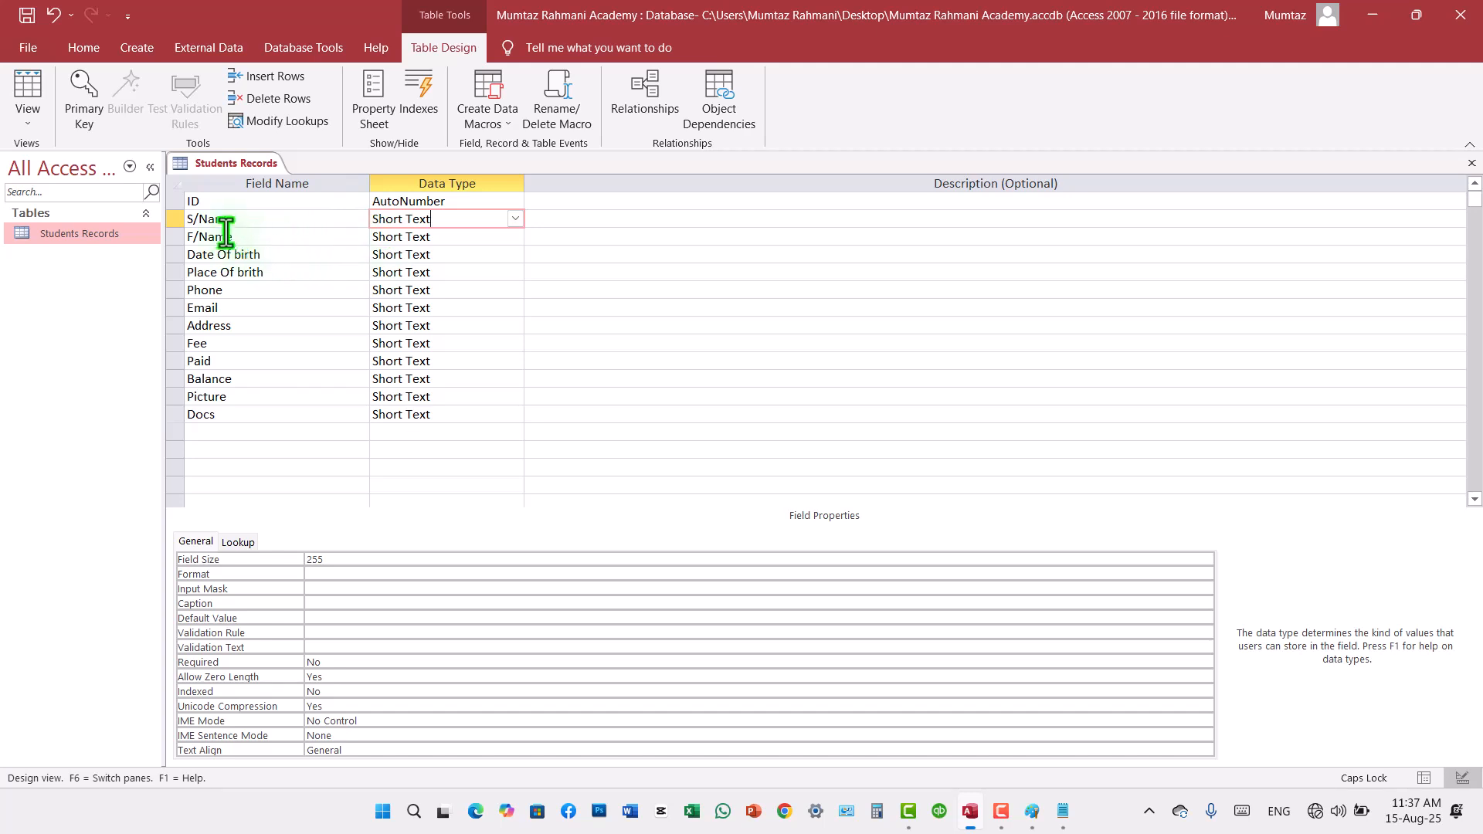
pyautogui.click(518, 219)
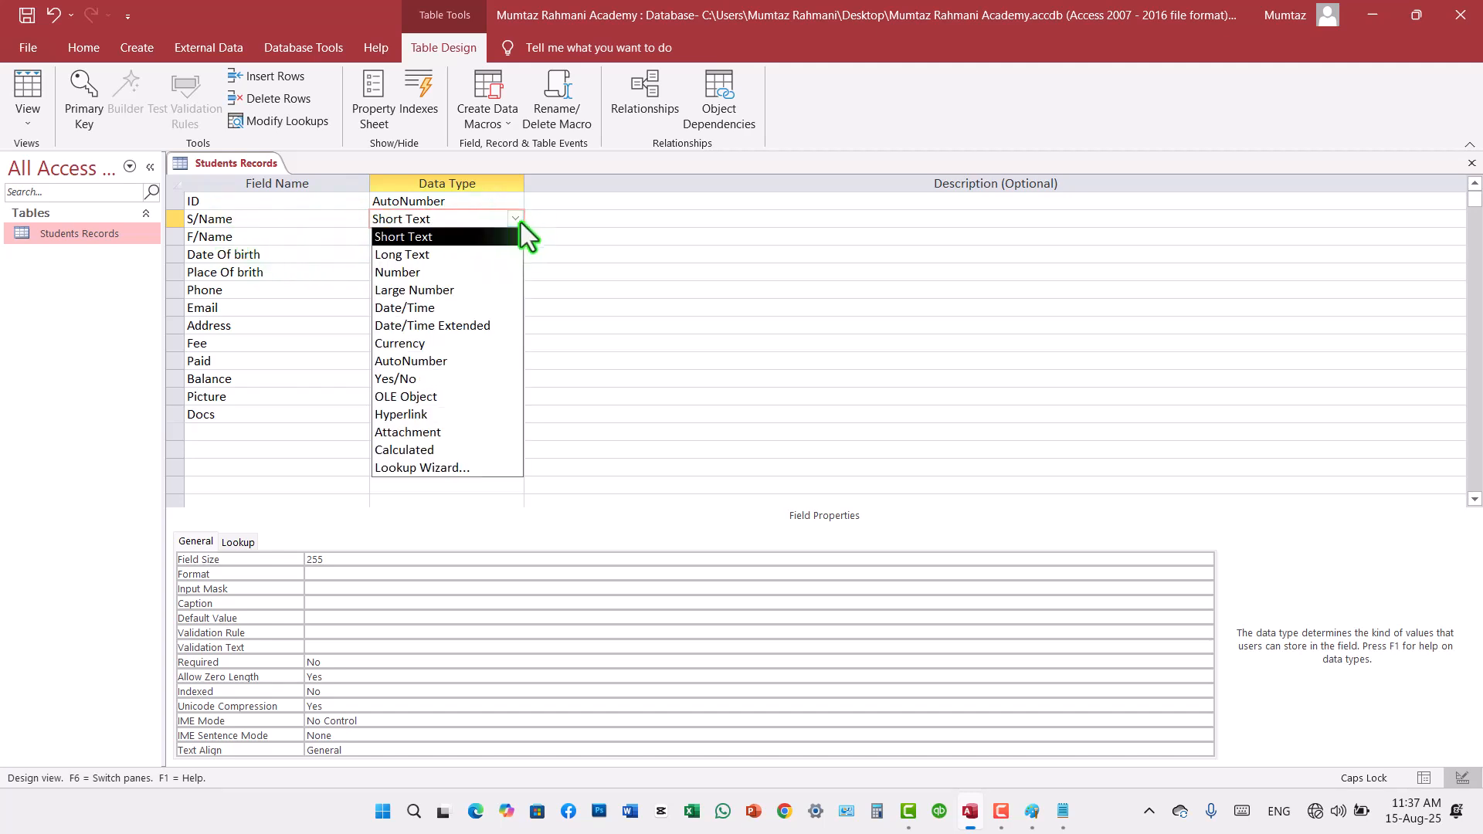
pyautogui.click(448, 236)
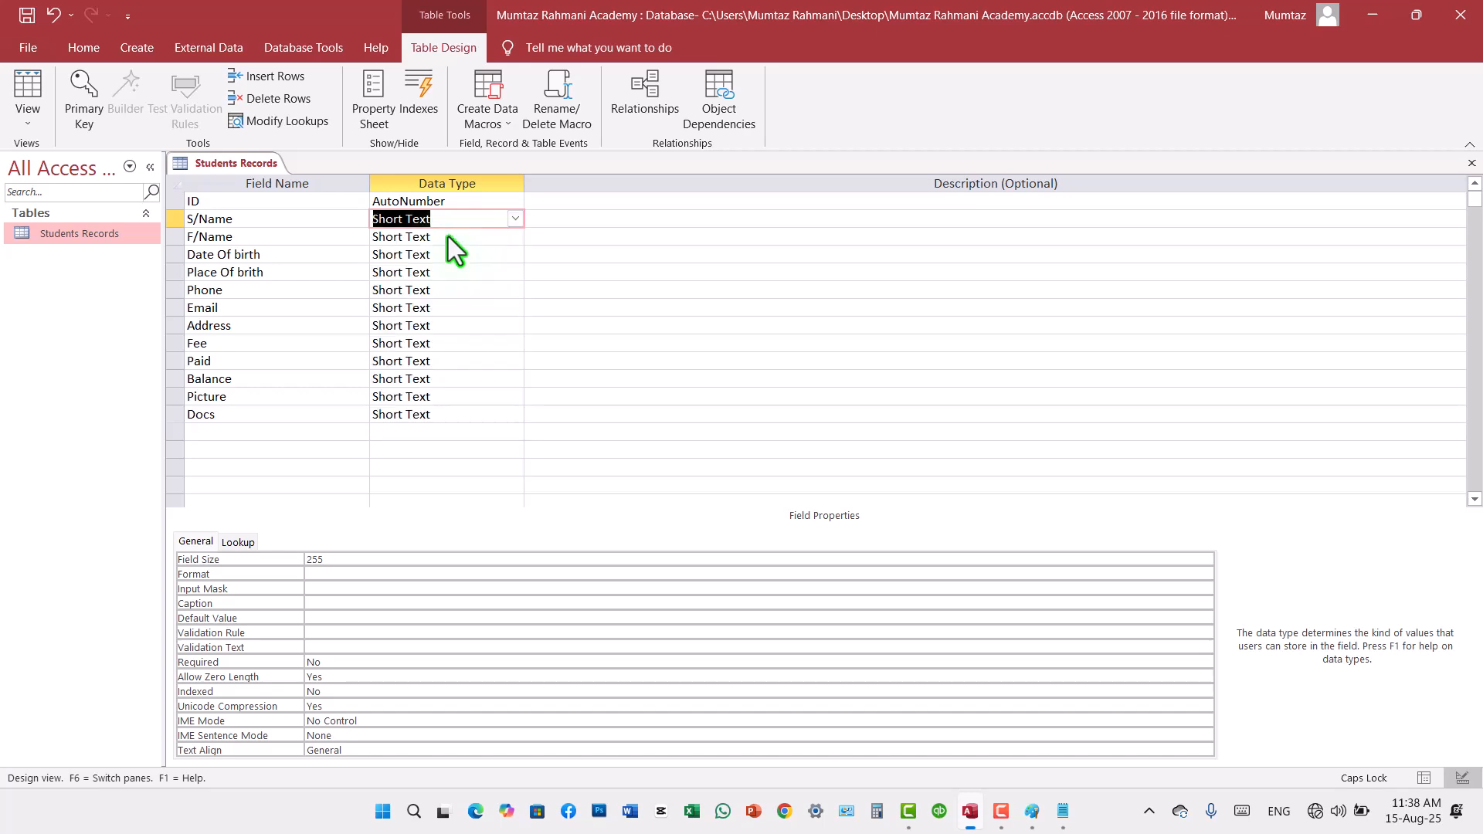
pyautogui.click(458, 243)
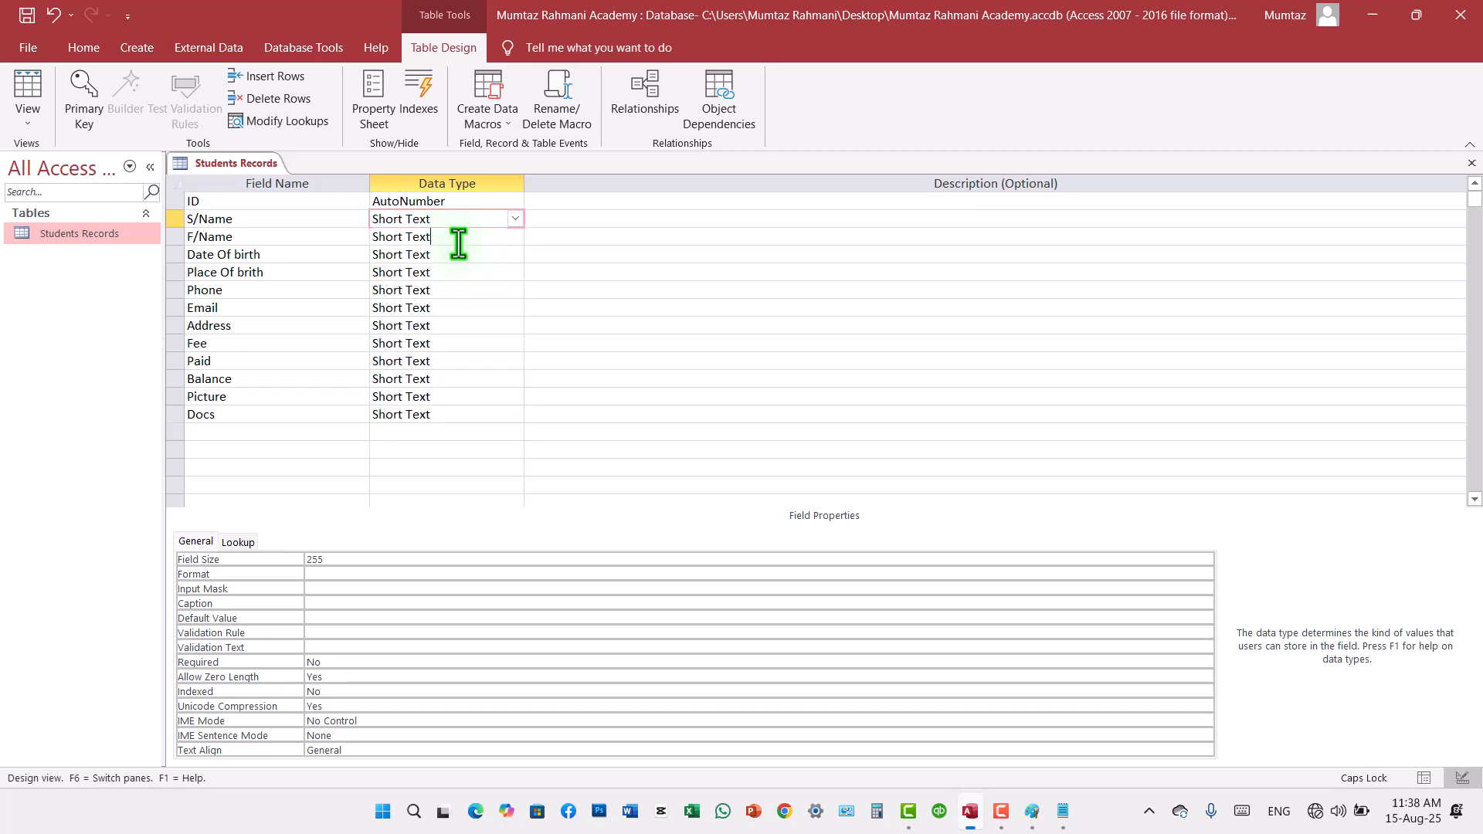
pyautogui.click(515, 238)
pyautogui.click(425, 257)
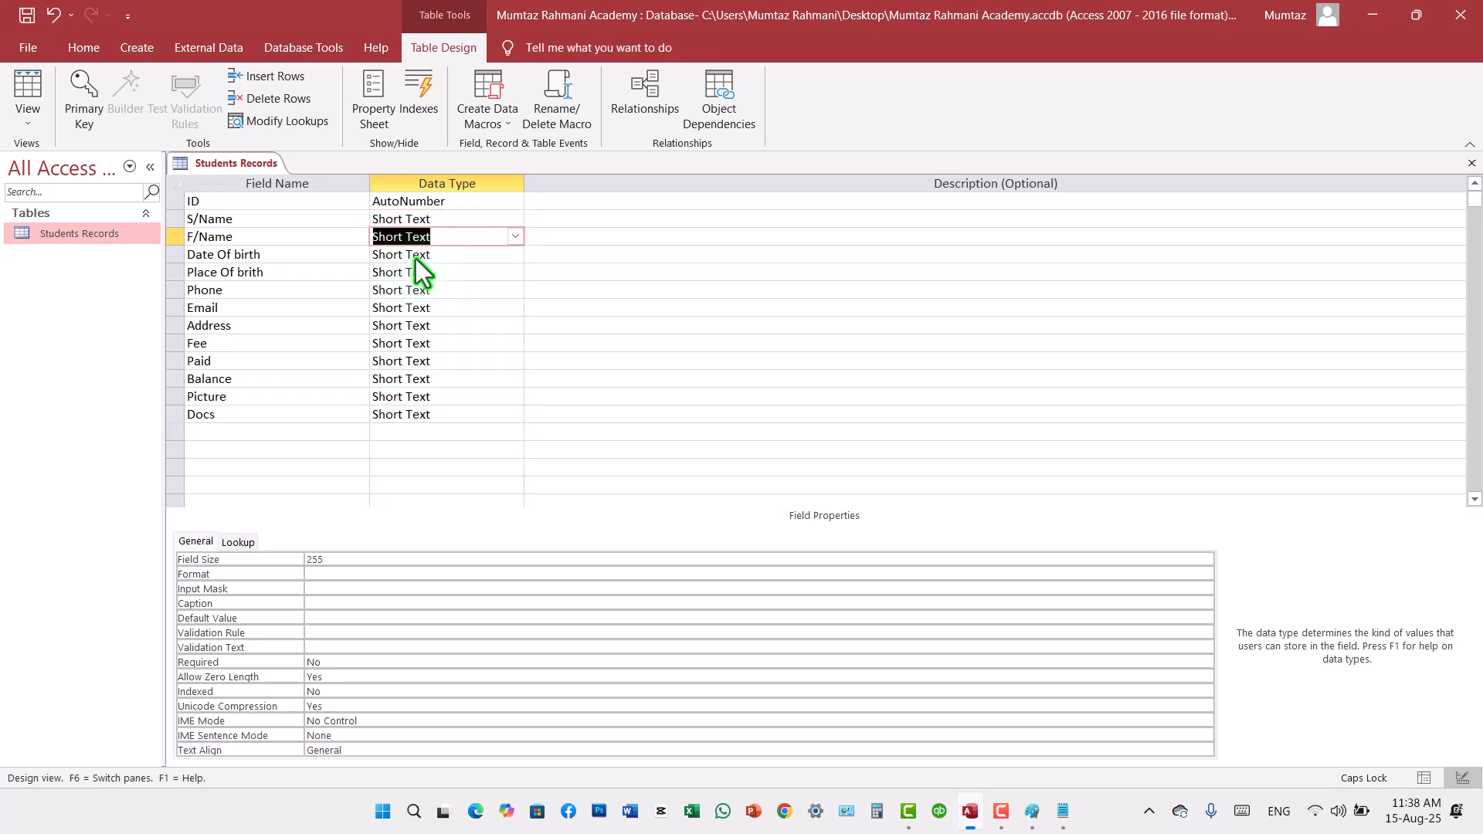
# Step: Set the Date Of birth field's data type to Date/Time
pyautogui.click(444, 258)
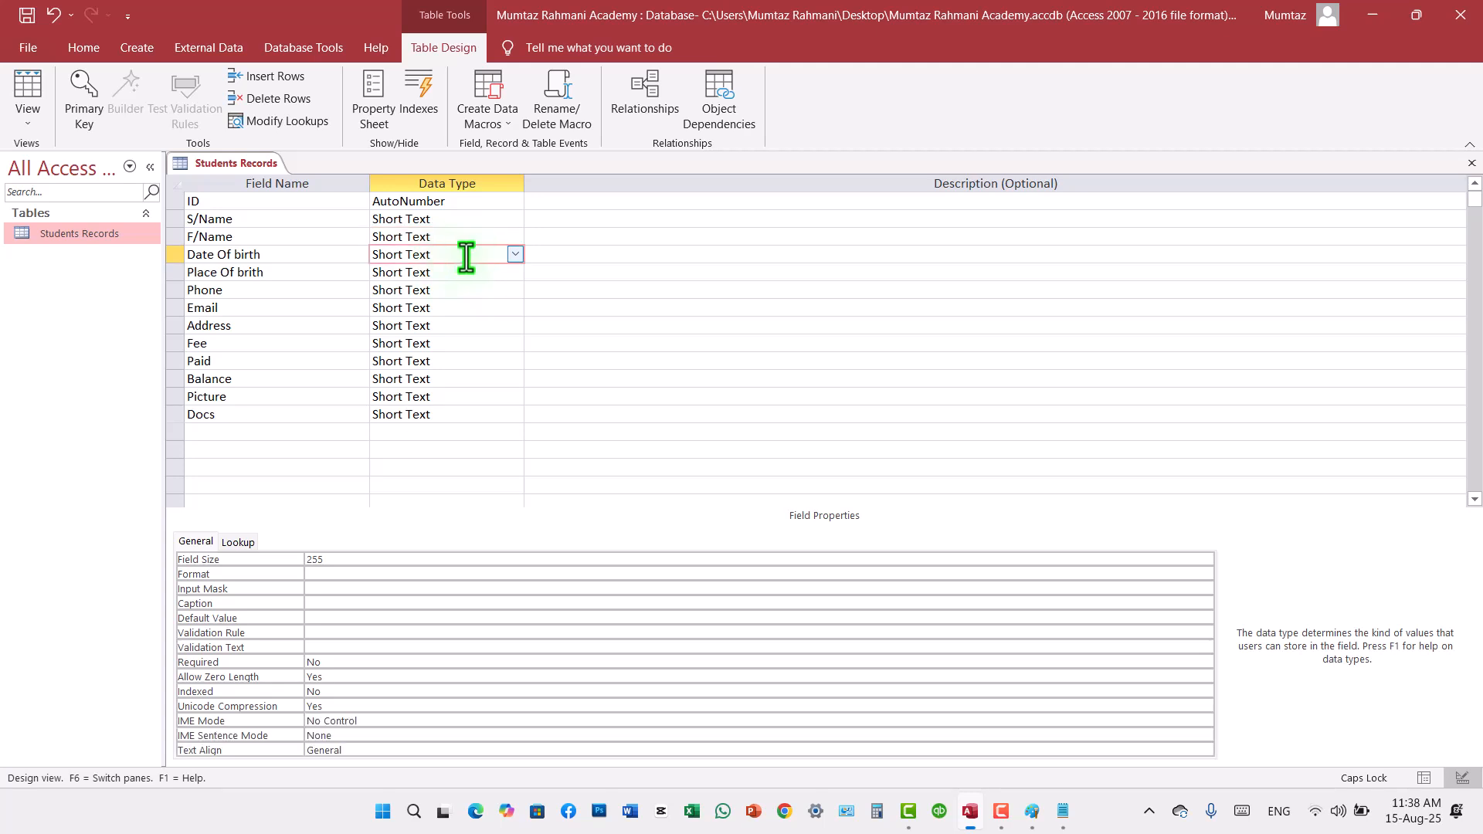
pyautogui.click(514, 255)
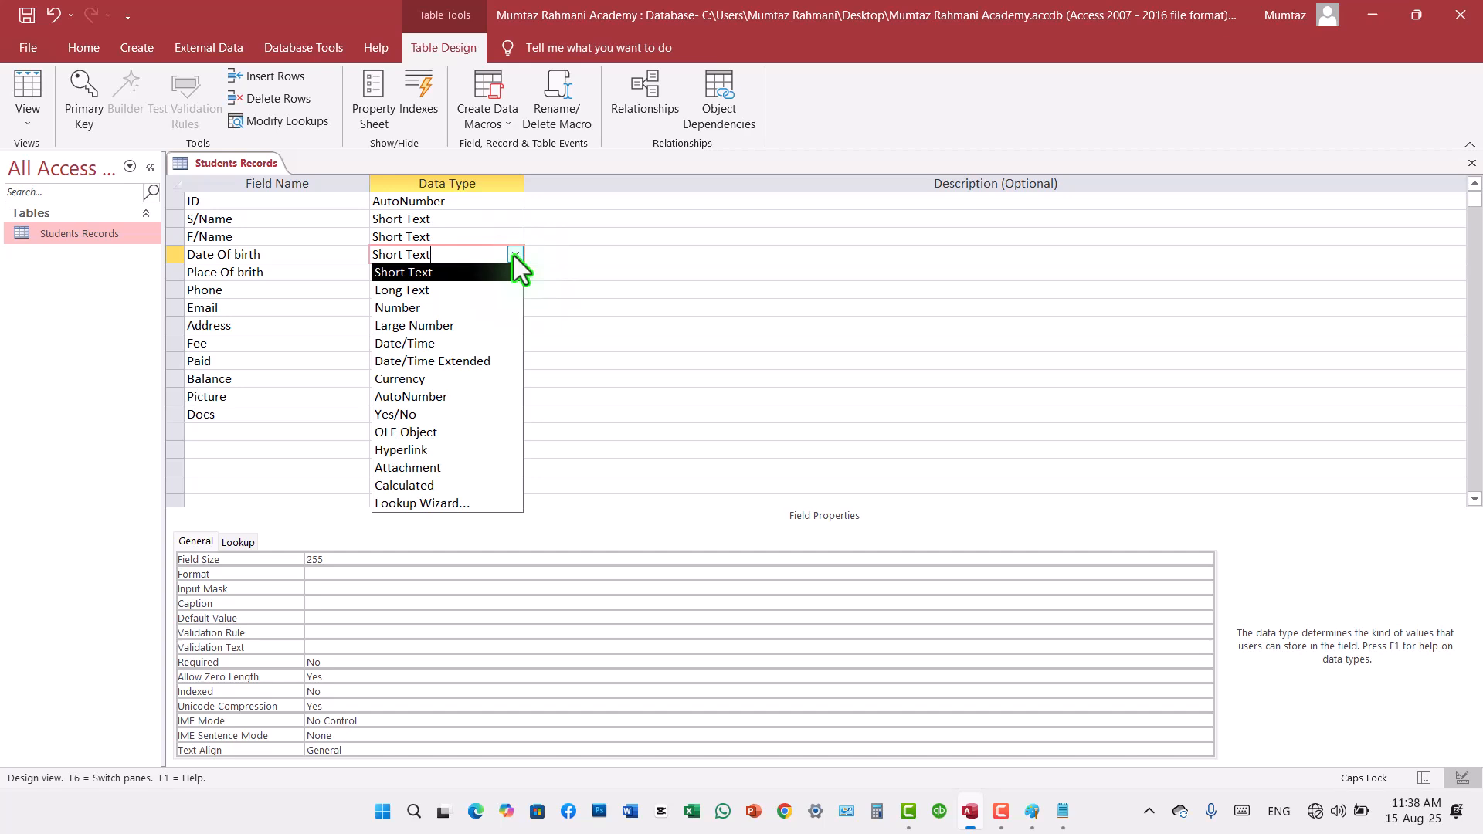
pyautogui.click(410, 341)
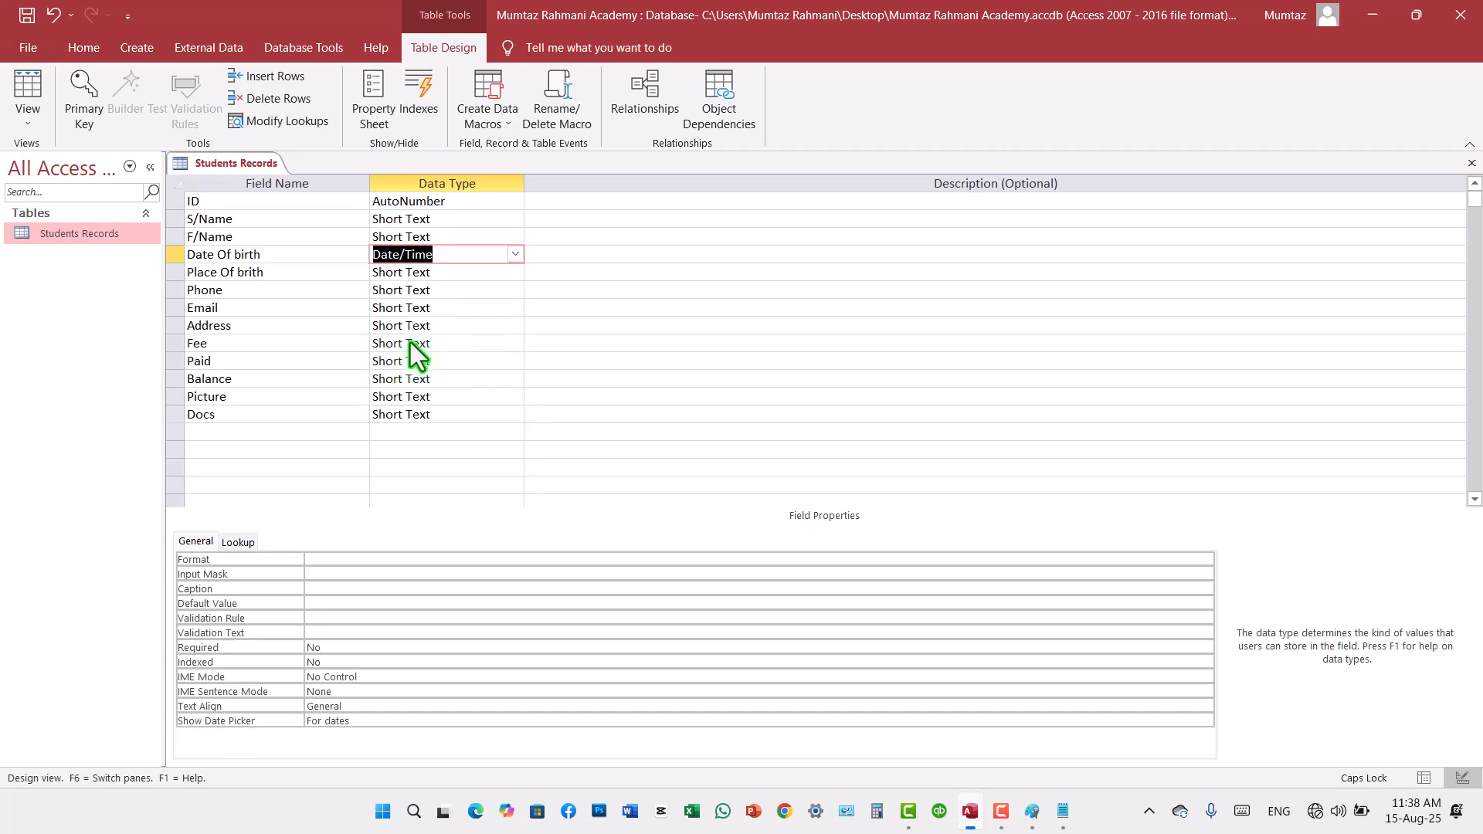
# Step: Choose Short Text as the data type for the Place Of brith field
pyautogui.click(478, 276)
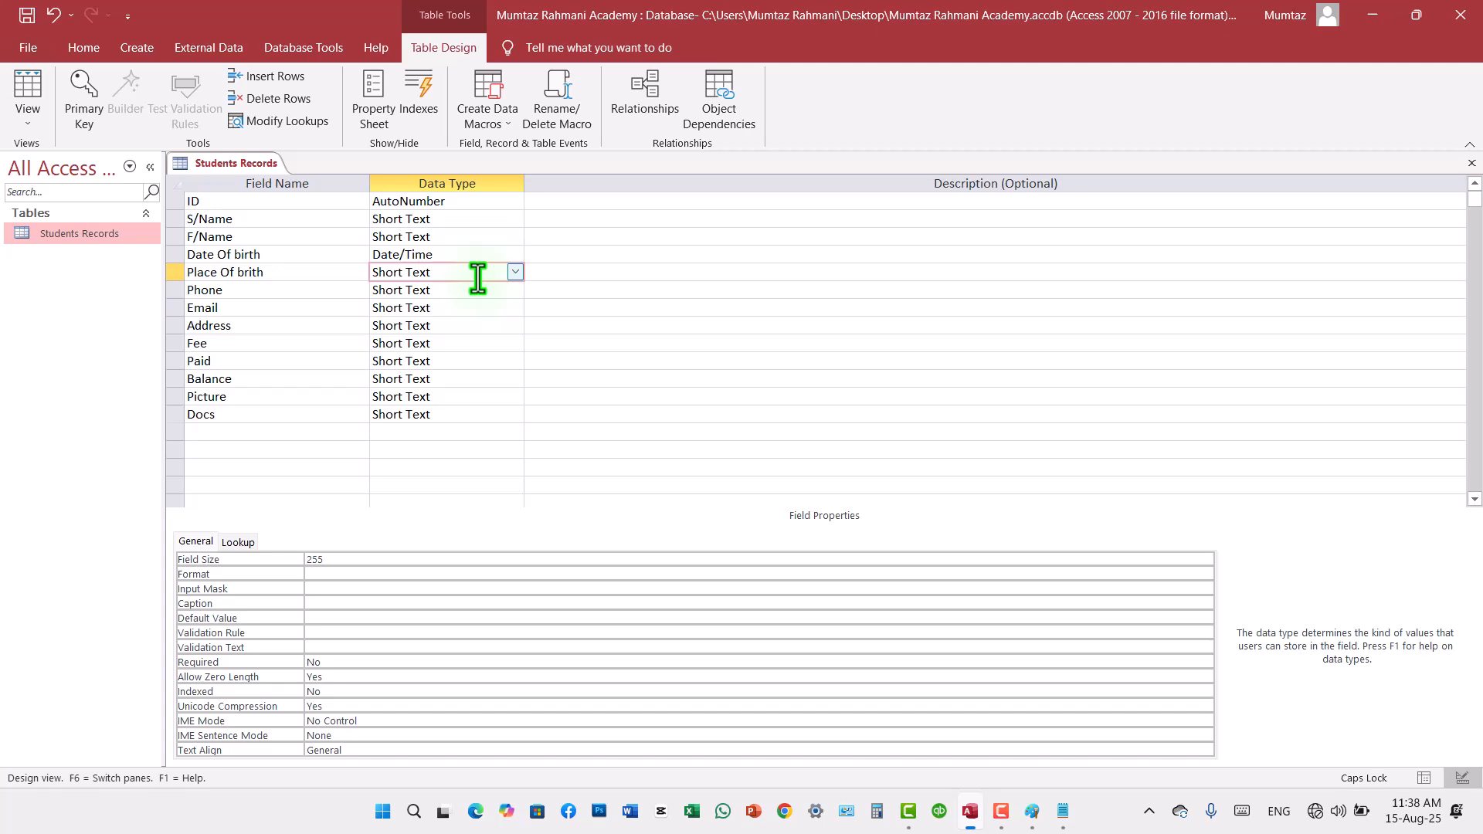
pyautogui.click(515, 273)
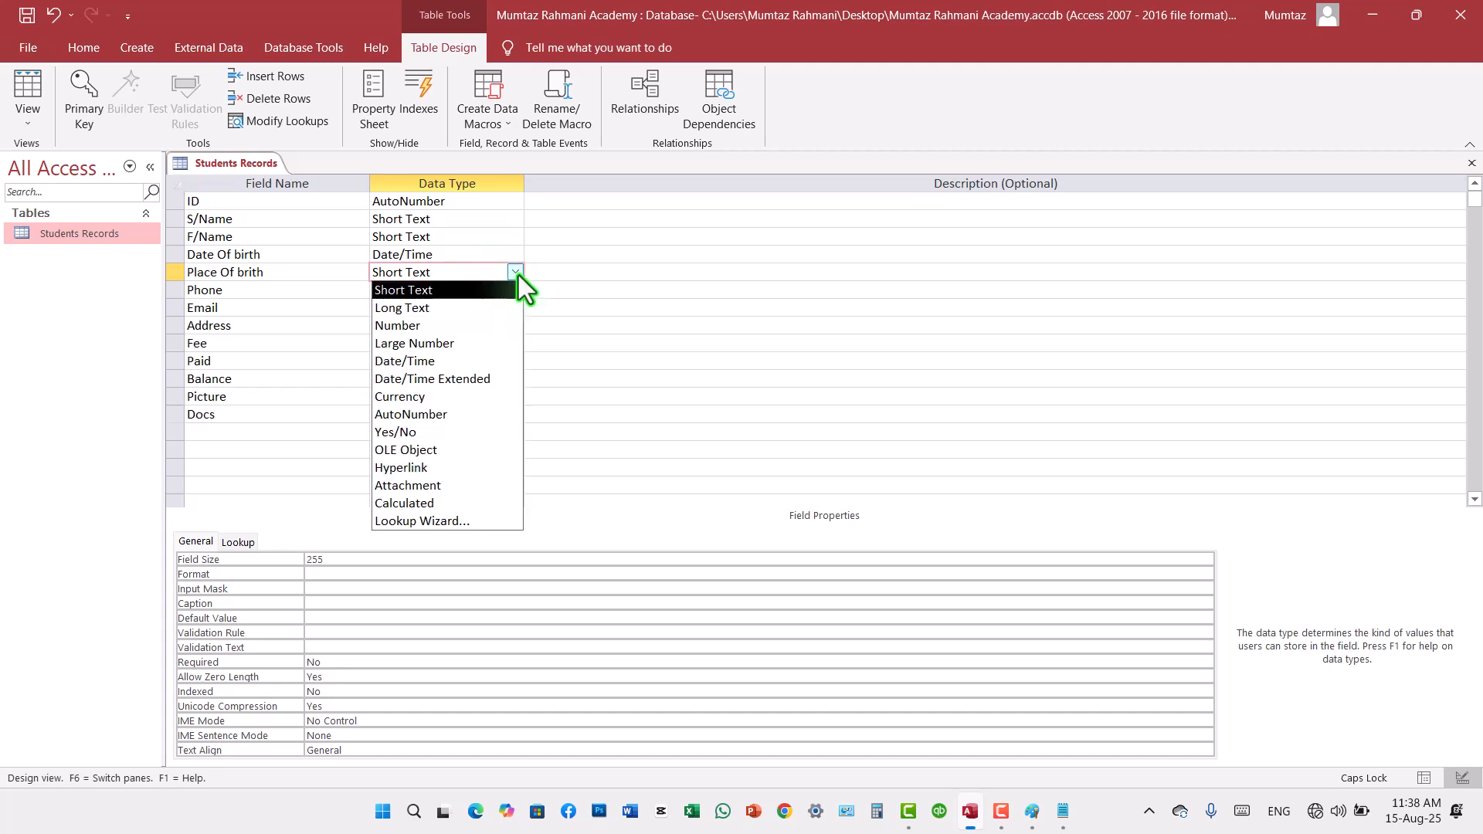
pyautogui.click(414, 218)
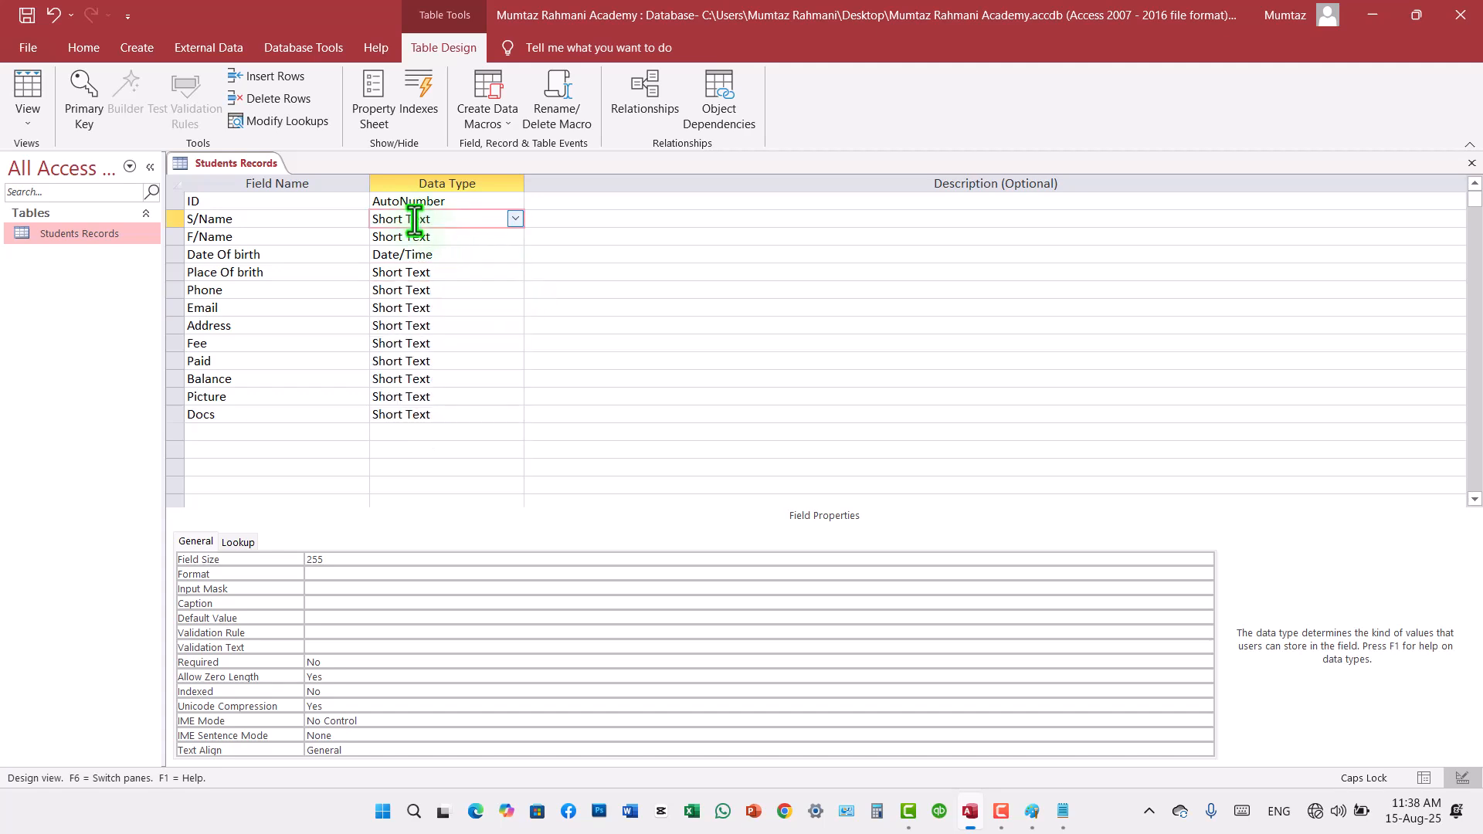
pyautogui.click(447, 280)
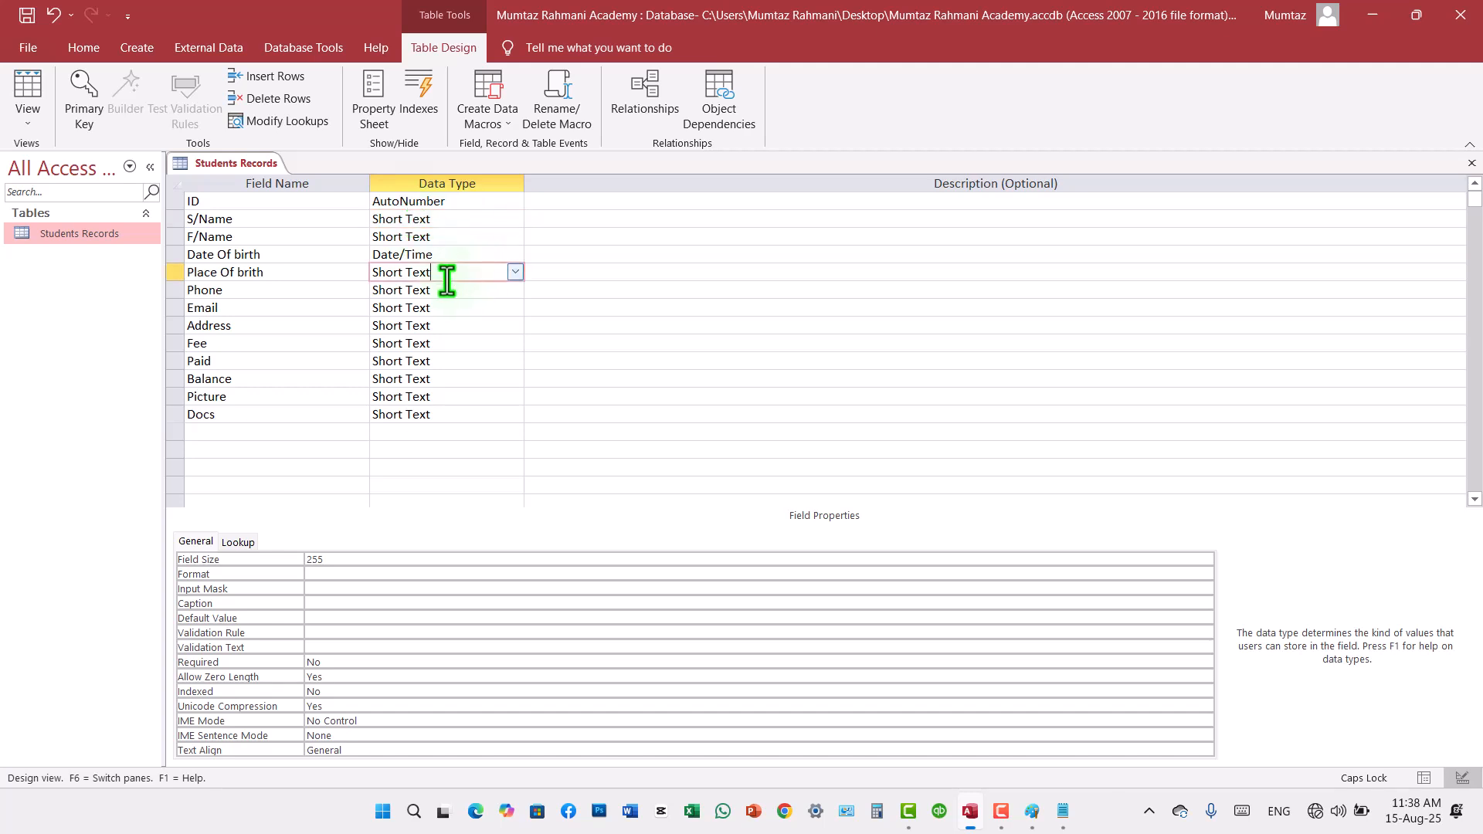
pyautogui.click(512, 270)
pyautogui.click(402, 291)
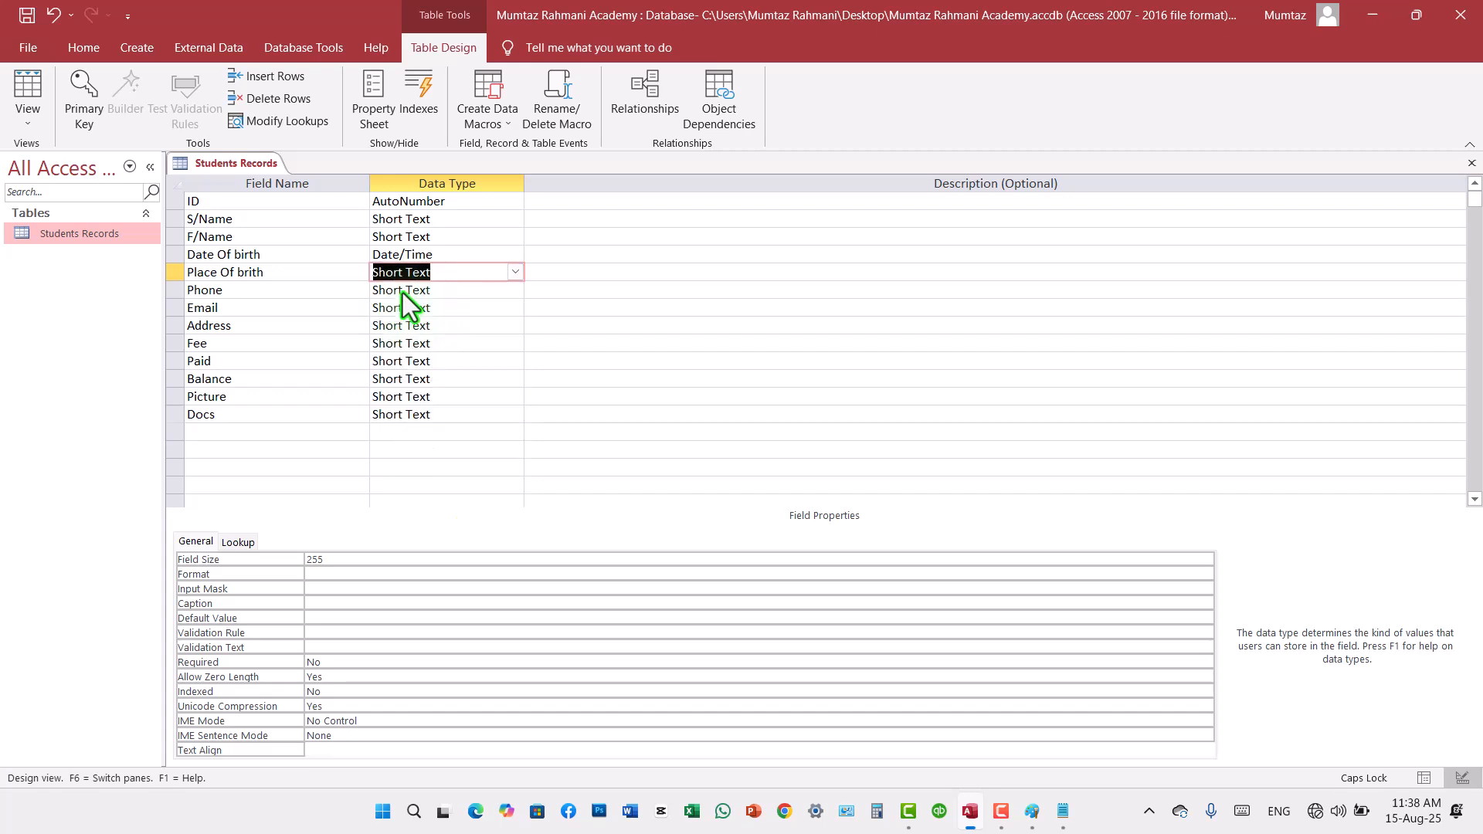
# Step: Set the Phone field's data type to Number and the Email field's data type to Hyperlink
pyautogui.click(453, 296)
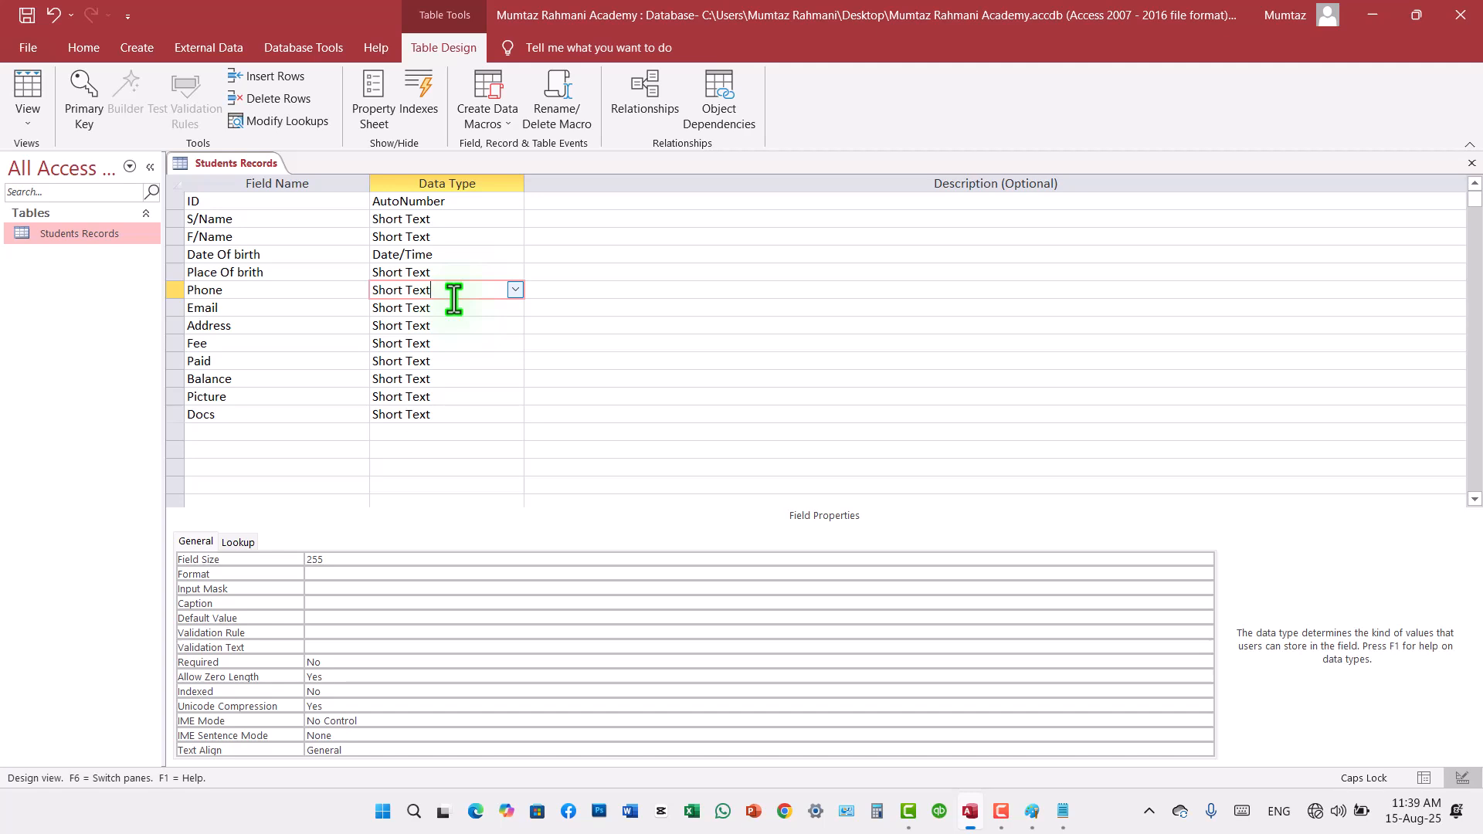
pyautogui.click(515, 290)
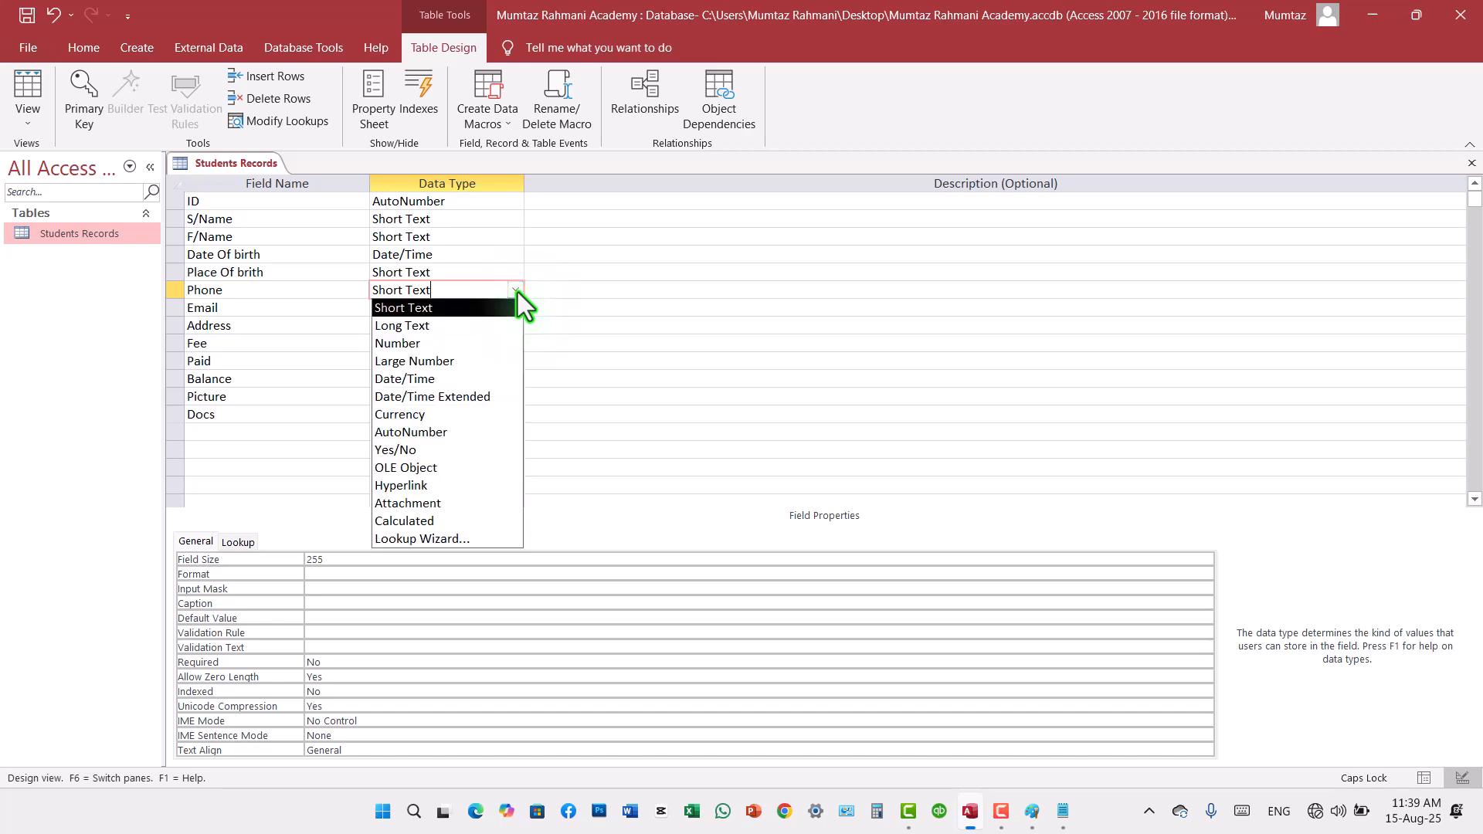
pyautogui.click(414, 349)
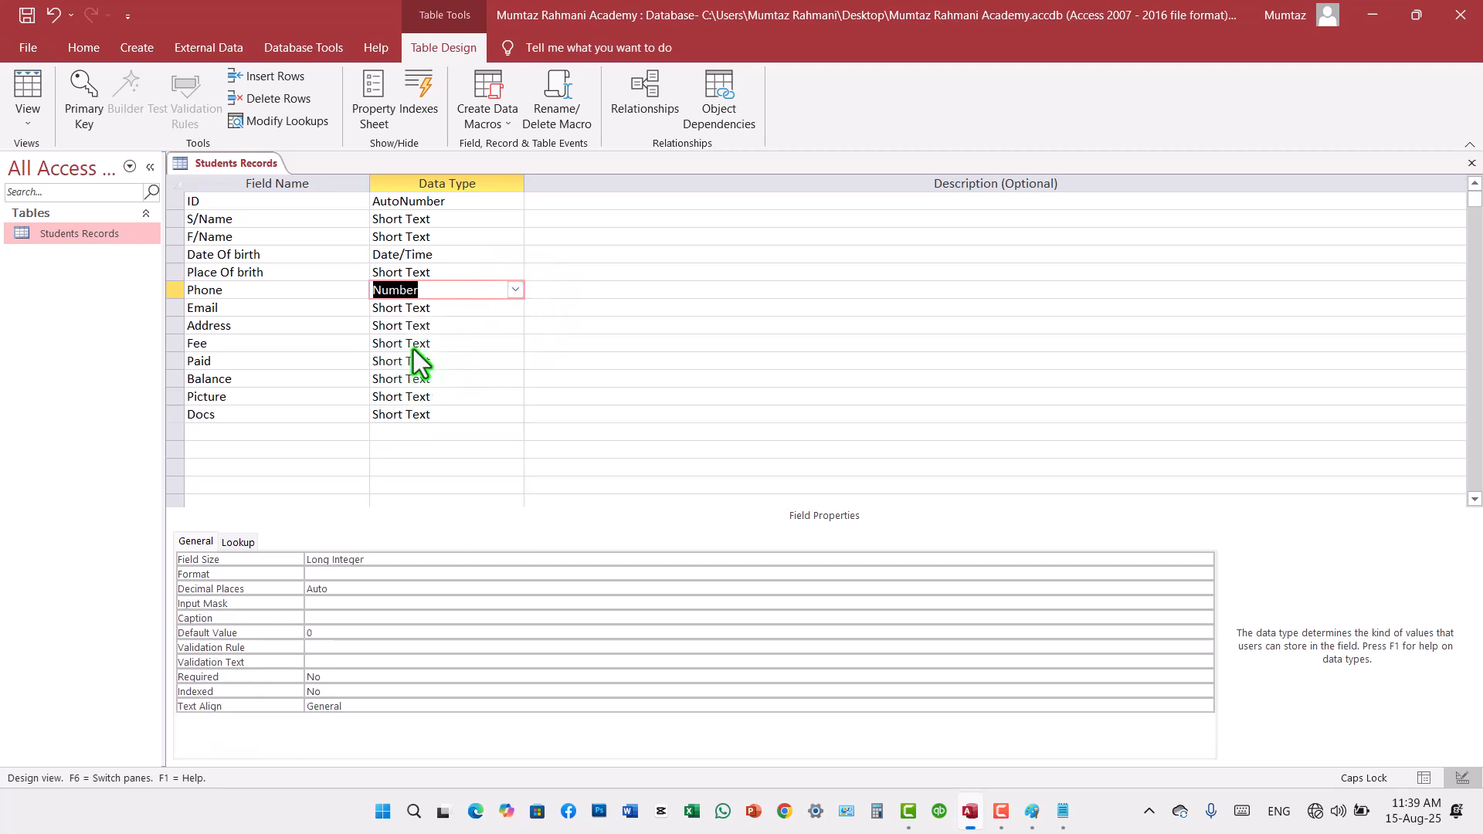
pyautogui.click(466, 309)
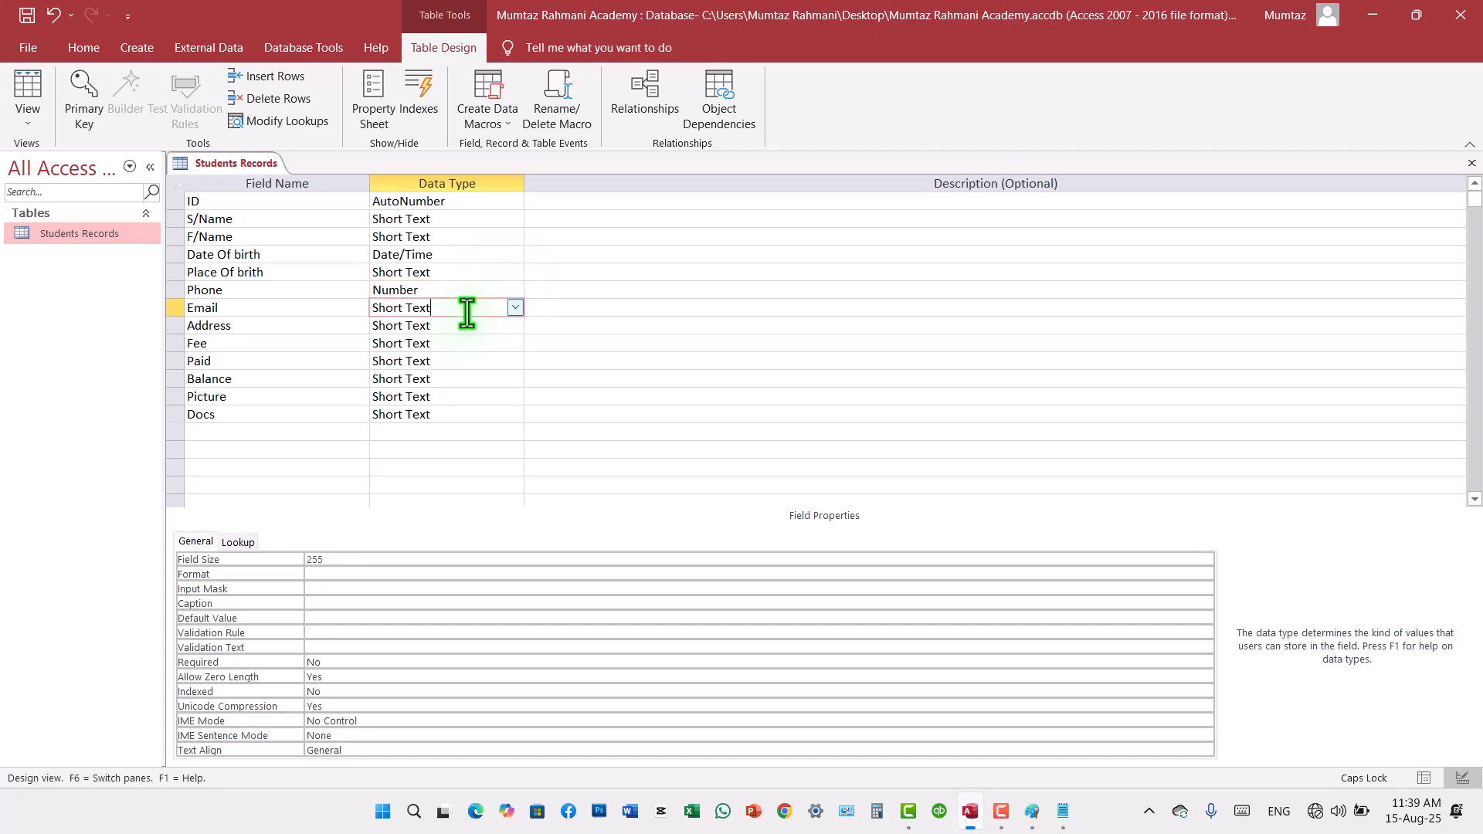
pyautogui.click(514, 308)
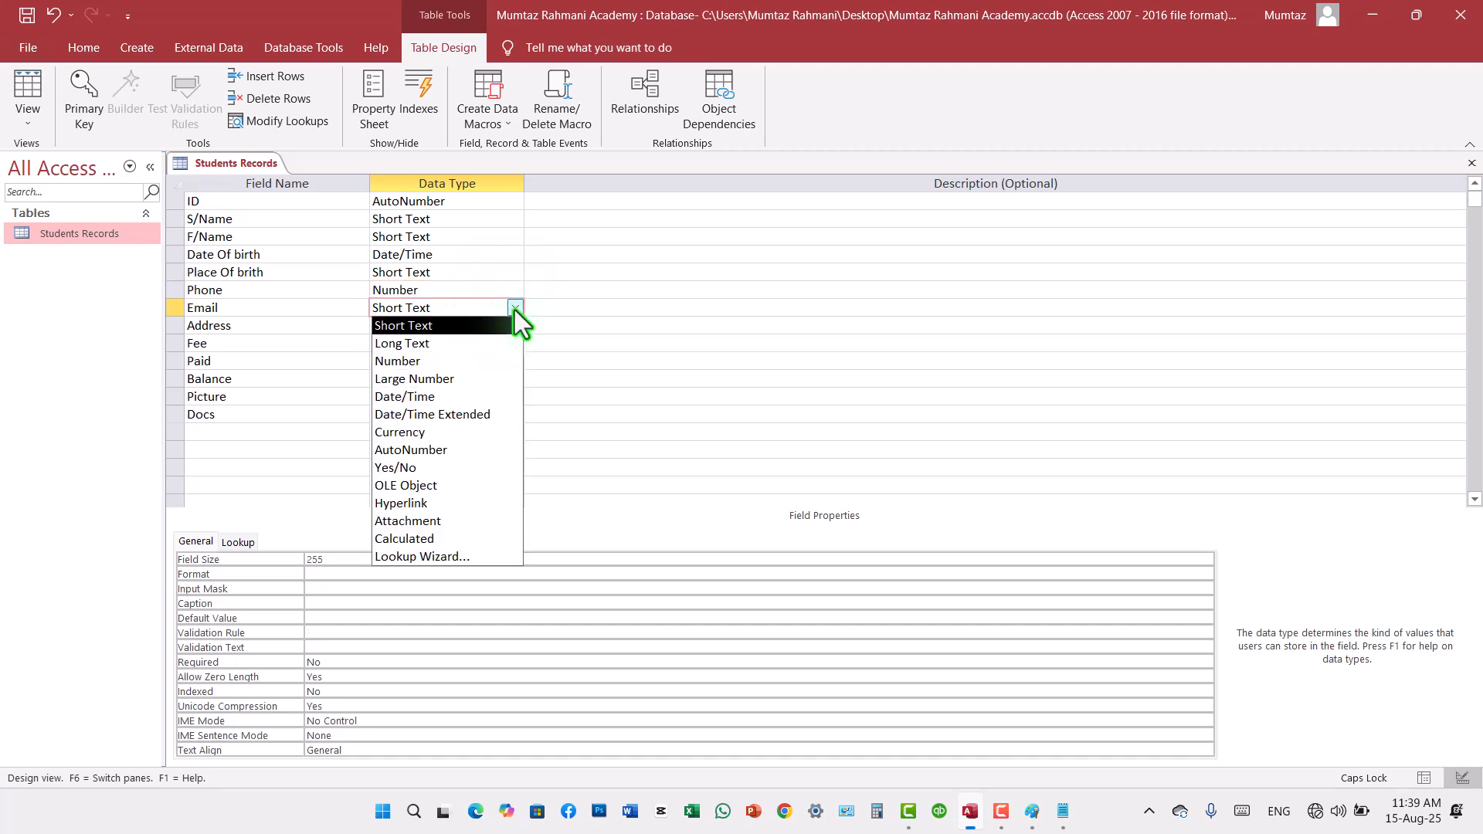
pyautogui.click(416, 502)
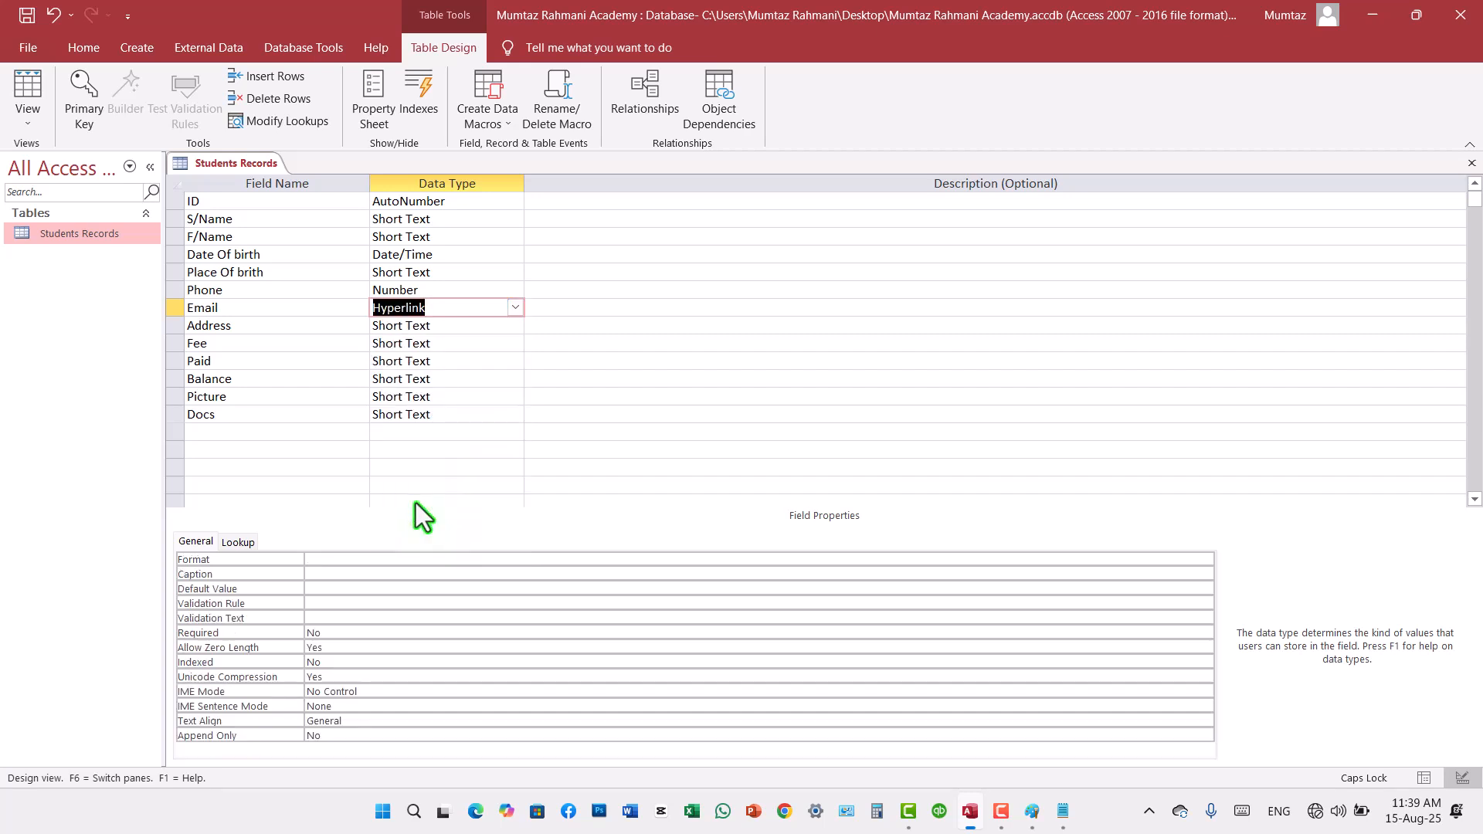
# Step: Choose Short Text as the data type for the Address field
pyautogui.click(487, 328)
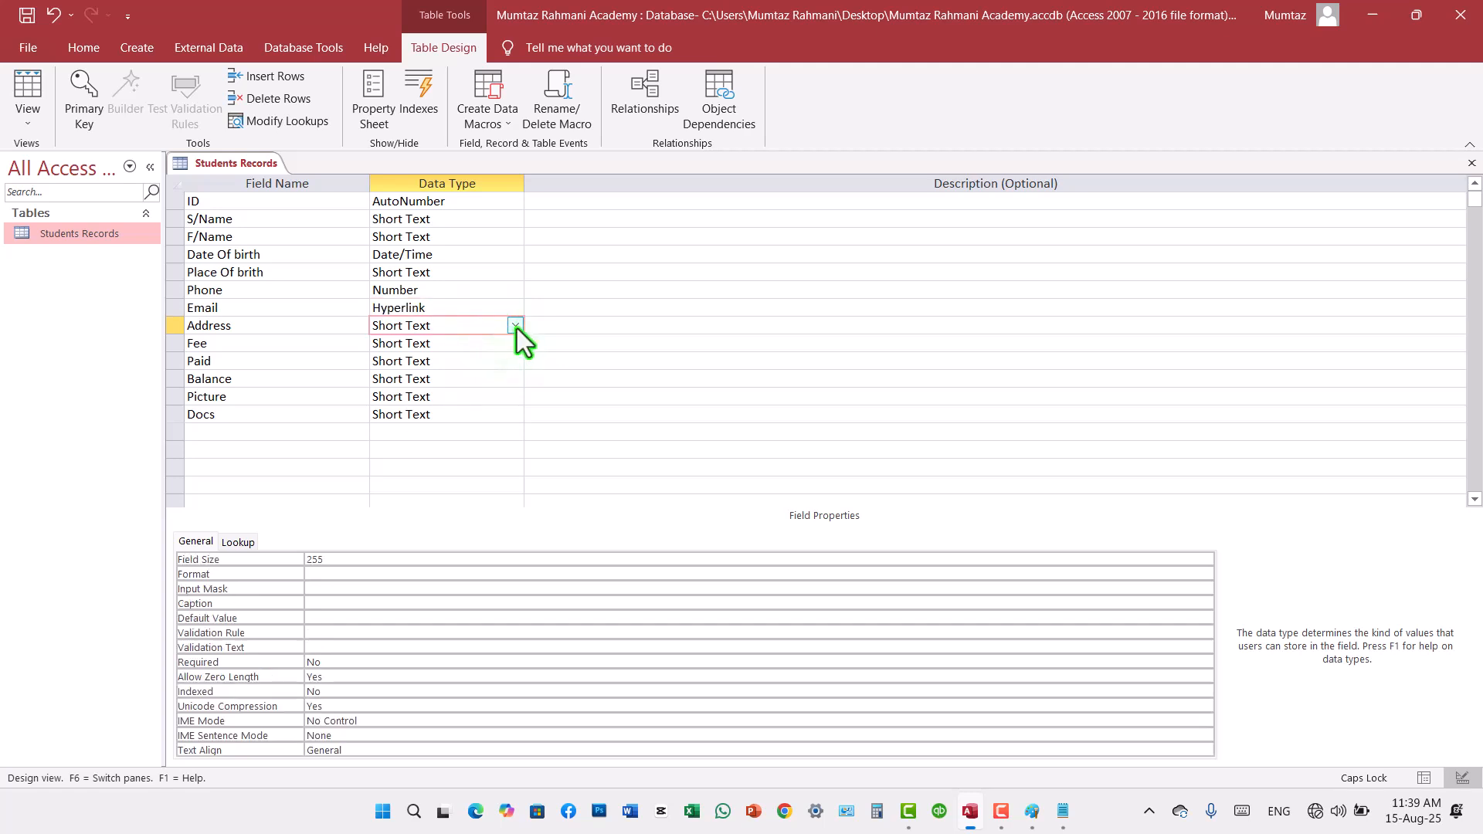
pyautogui.click(515, 325)
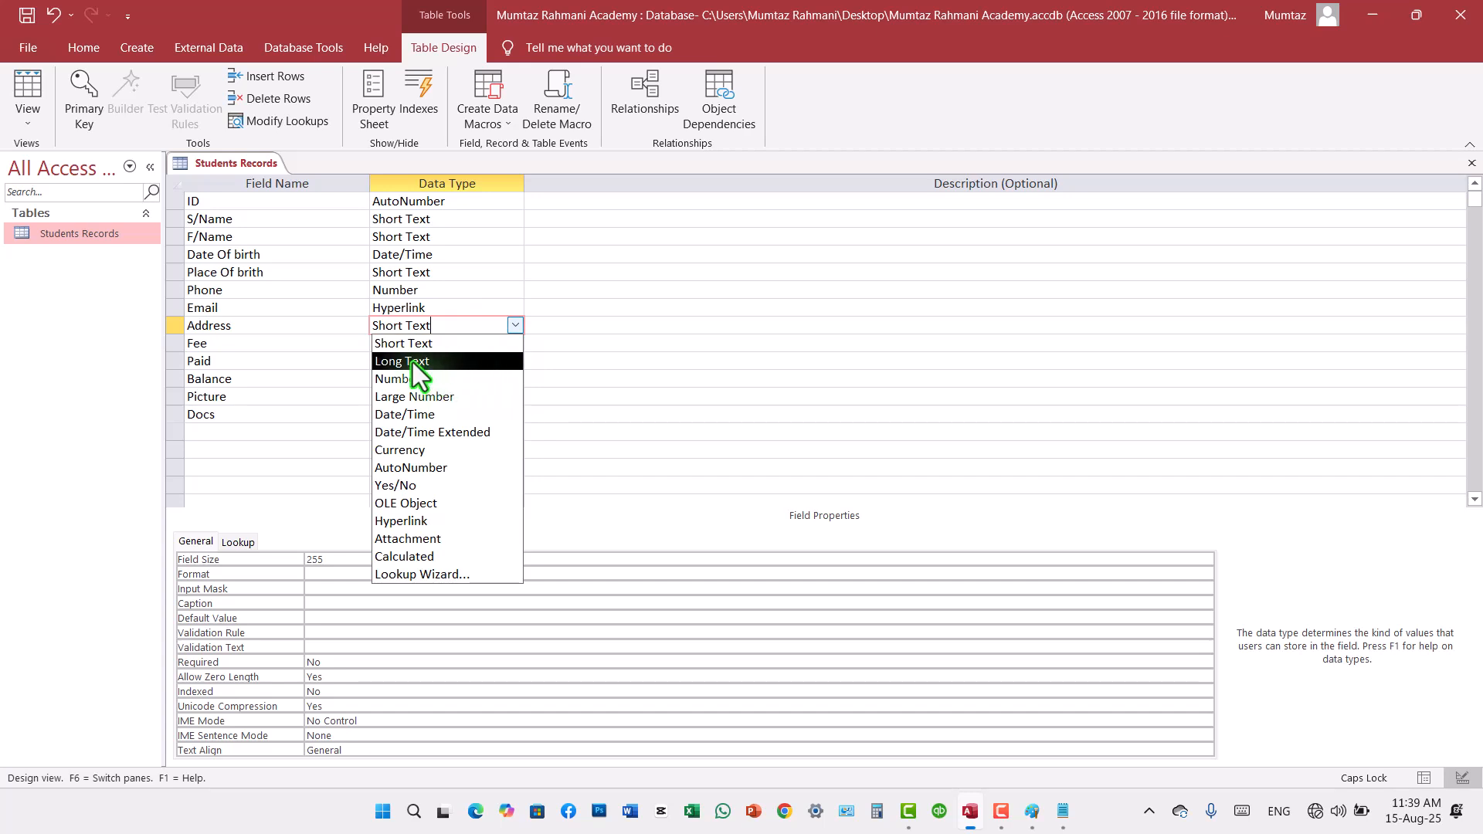
pyautogui.click(401, 346)
# Step: Set the data type of the Fee and Paid fields to Currency
pyautogui.click(461, 346)
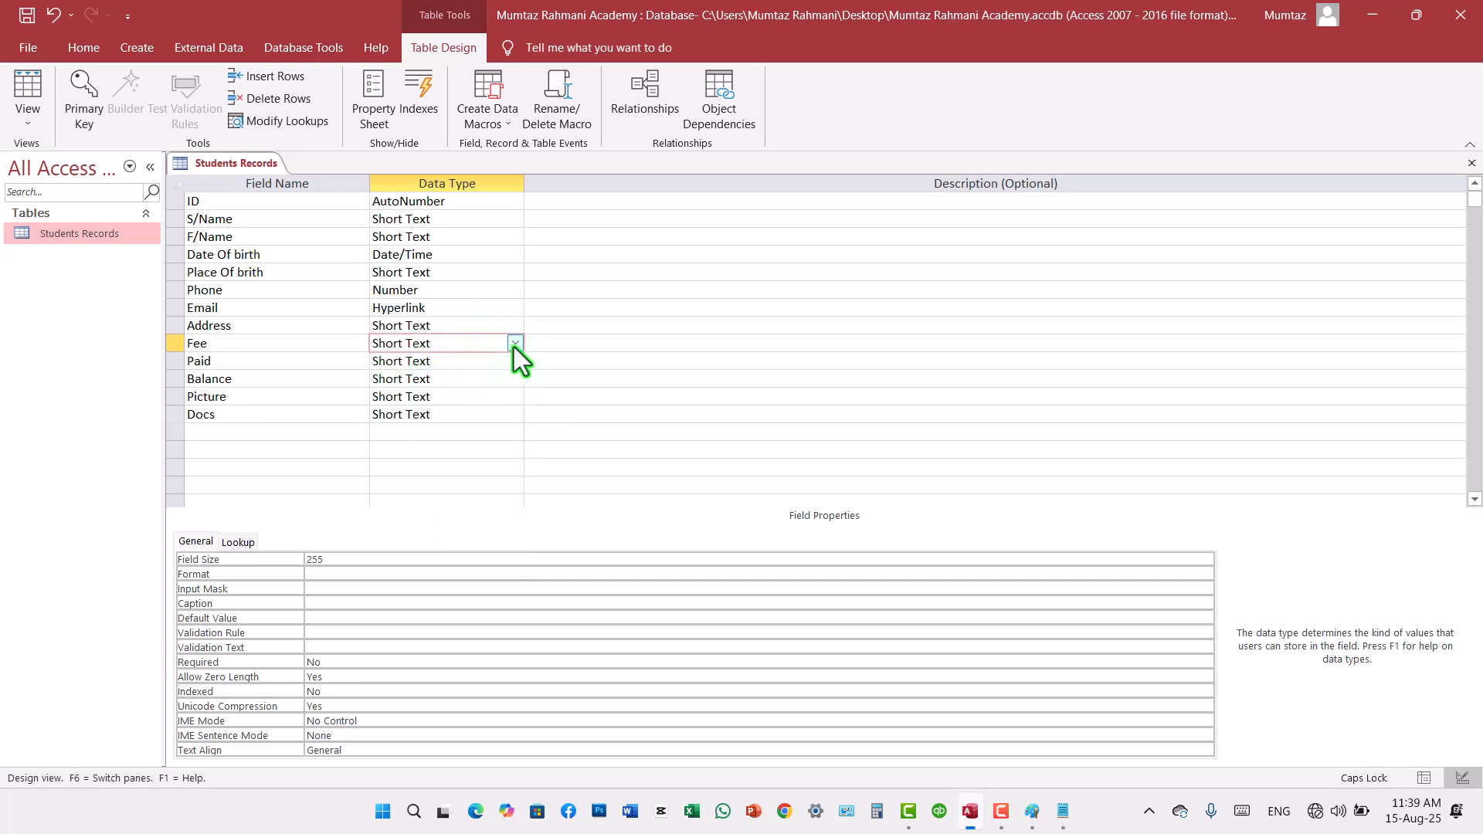
pyautogui.click(513, 345)
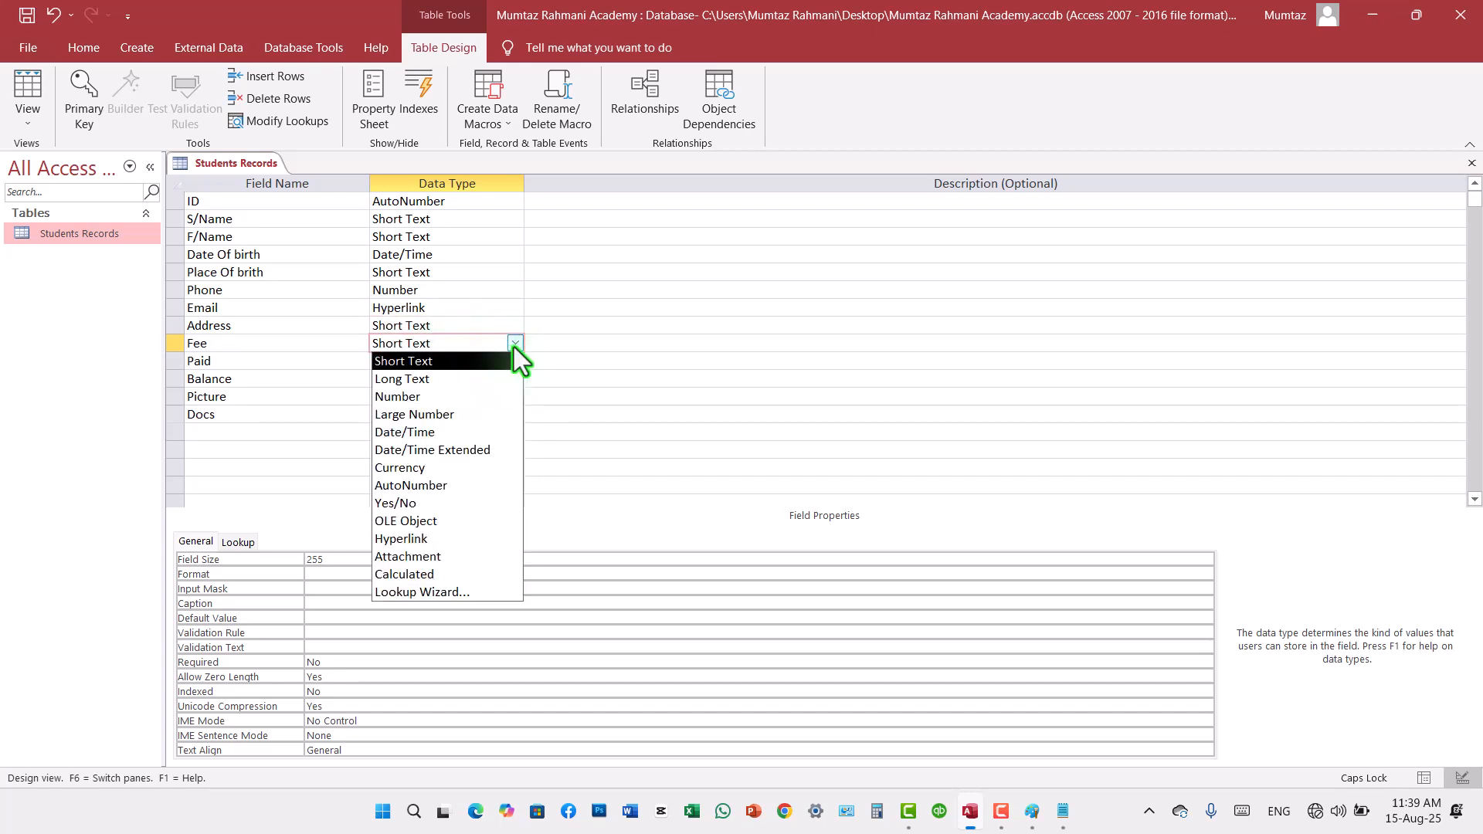
pyautogui.click(409, 469)
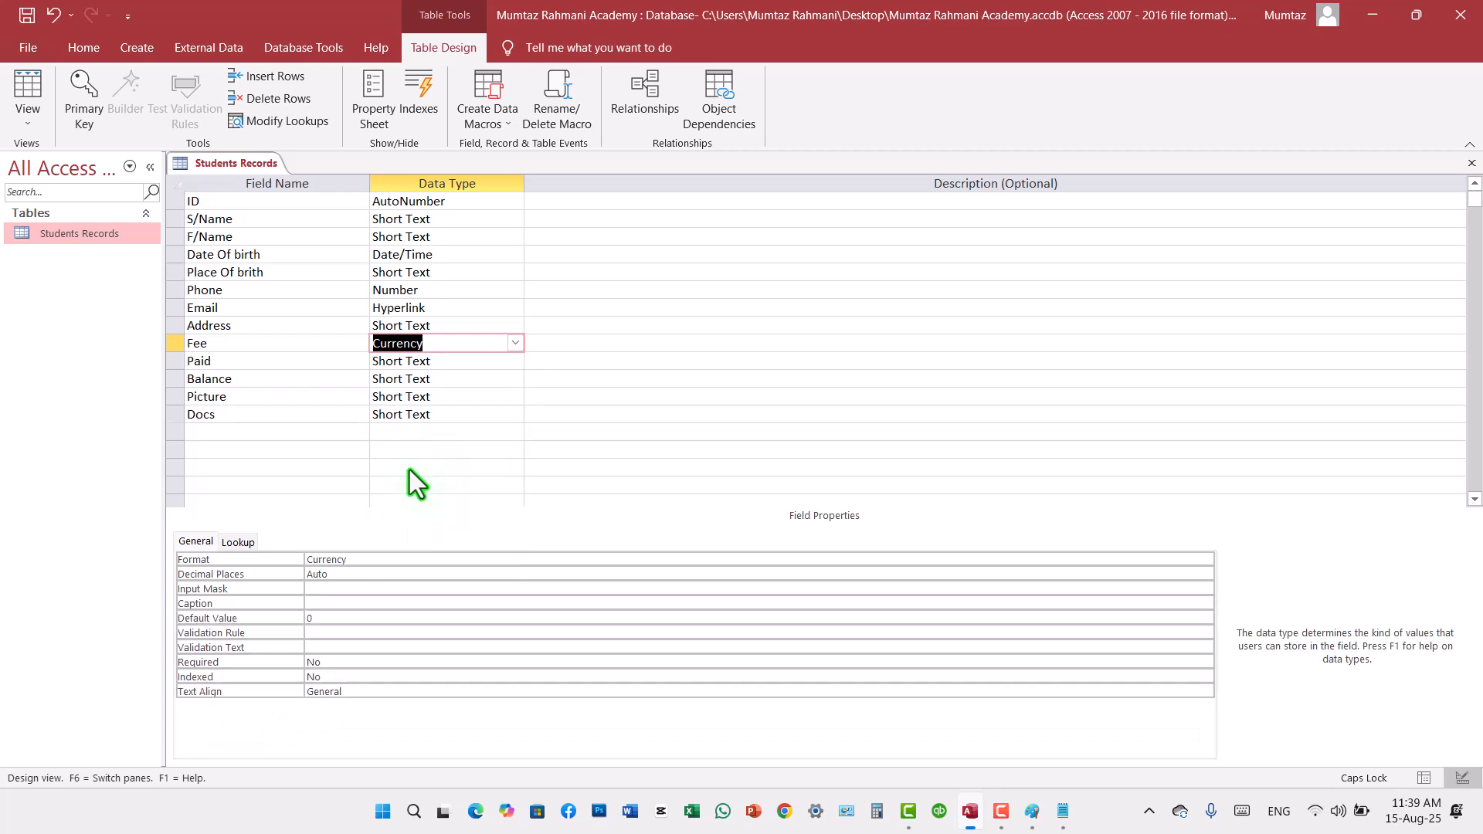
pyautogui.click(474, 361)
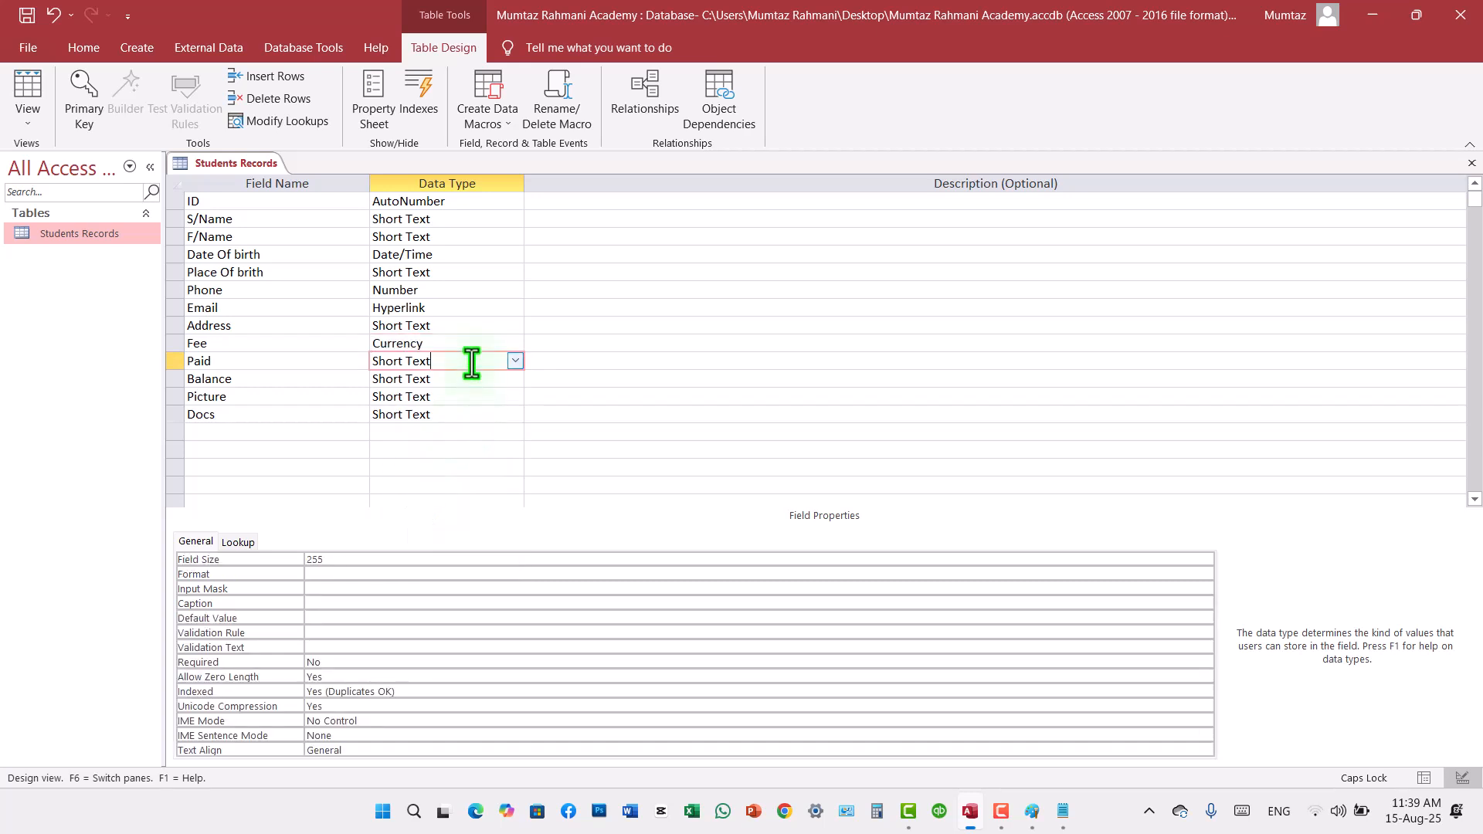
pyautogui.click(514, 361)
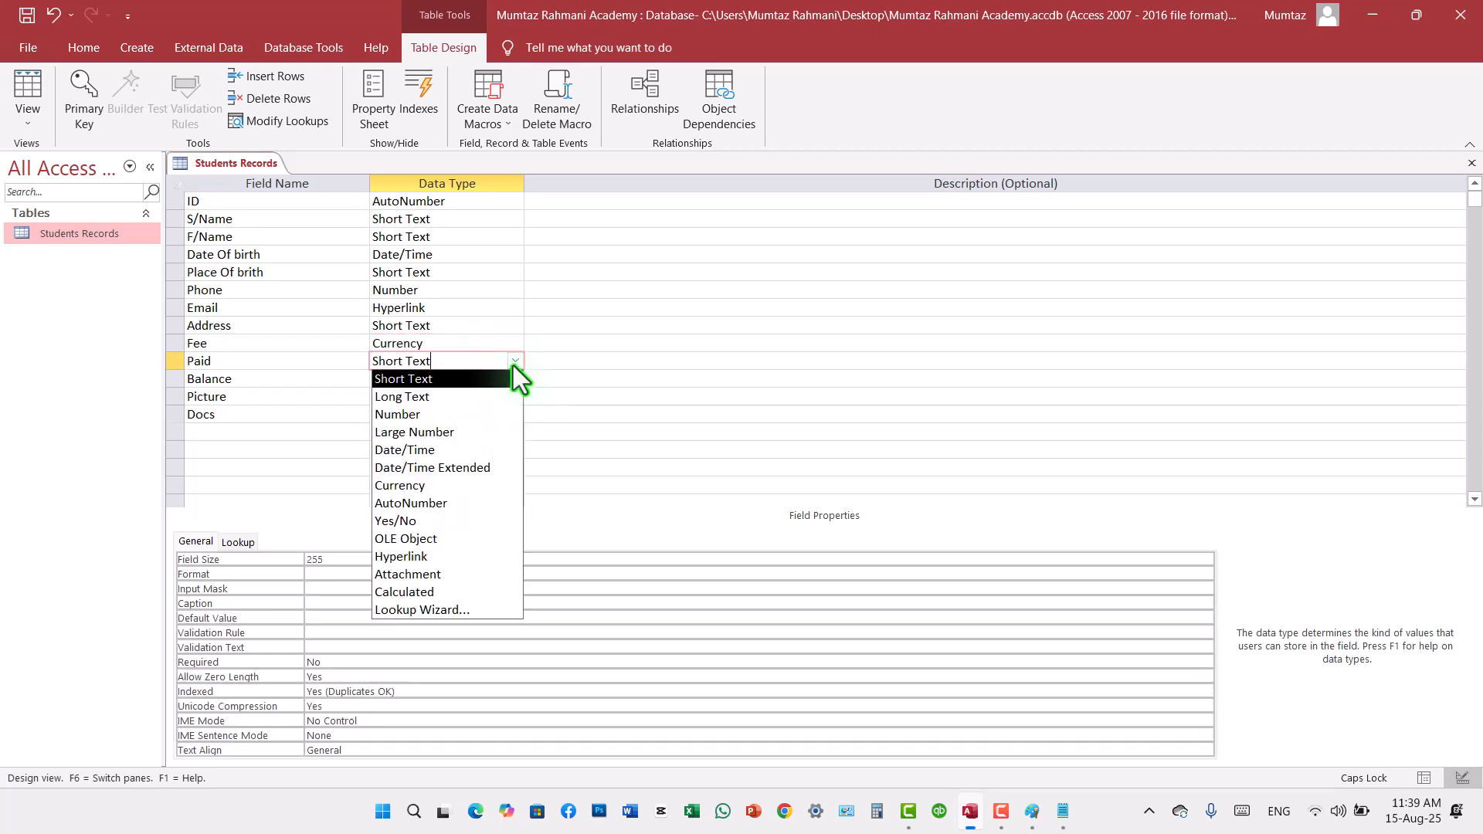
pyautogui.click(428, 485)
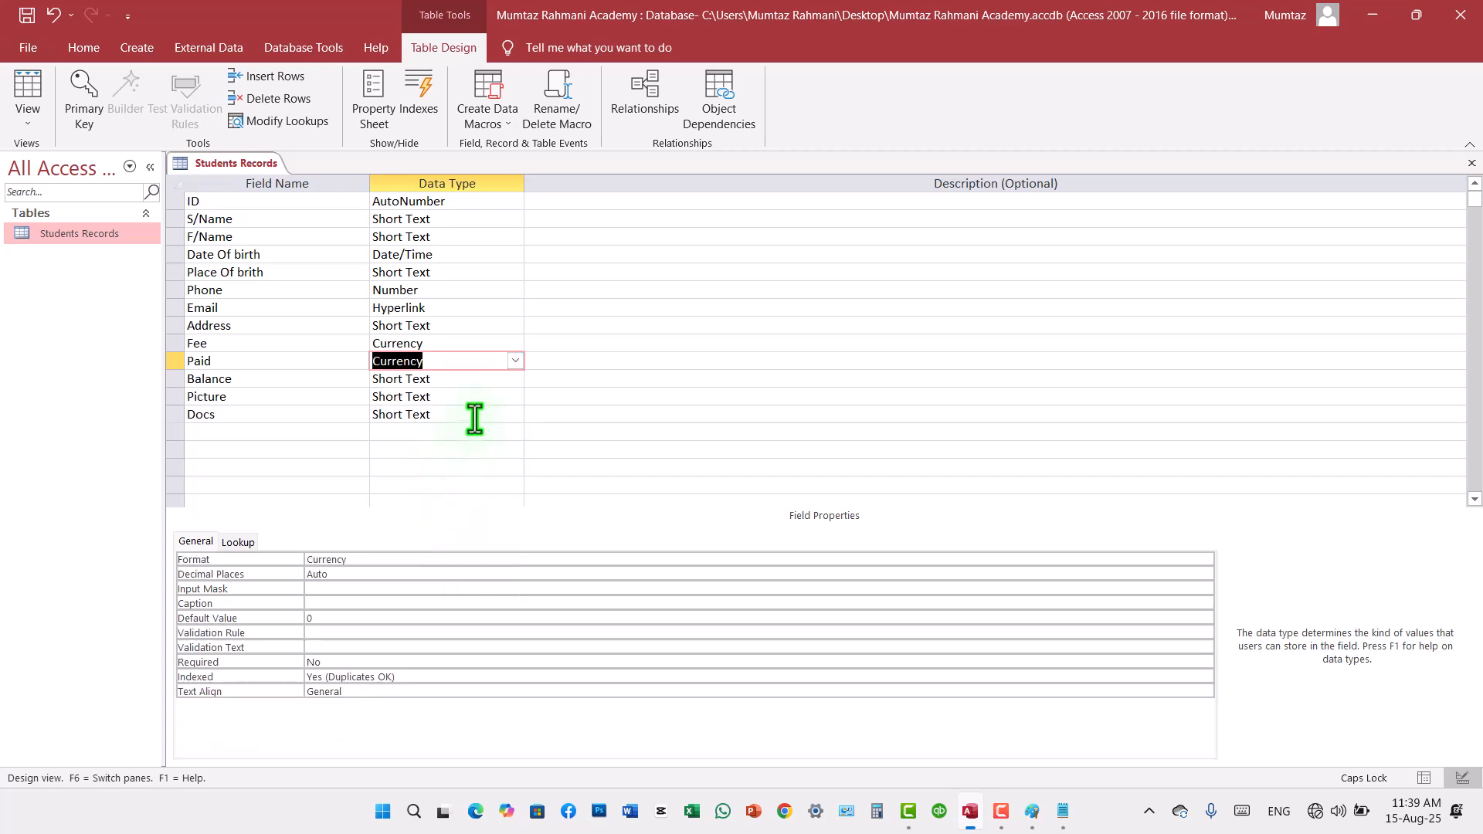
# Step: Try to change the existing Balance field to the Calculated data type with the expression [Fee]-[Paid]
pyautogui.click(467, 378)
pyautogui.click(513, 378)
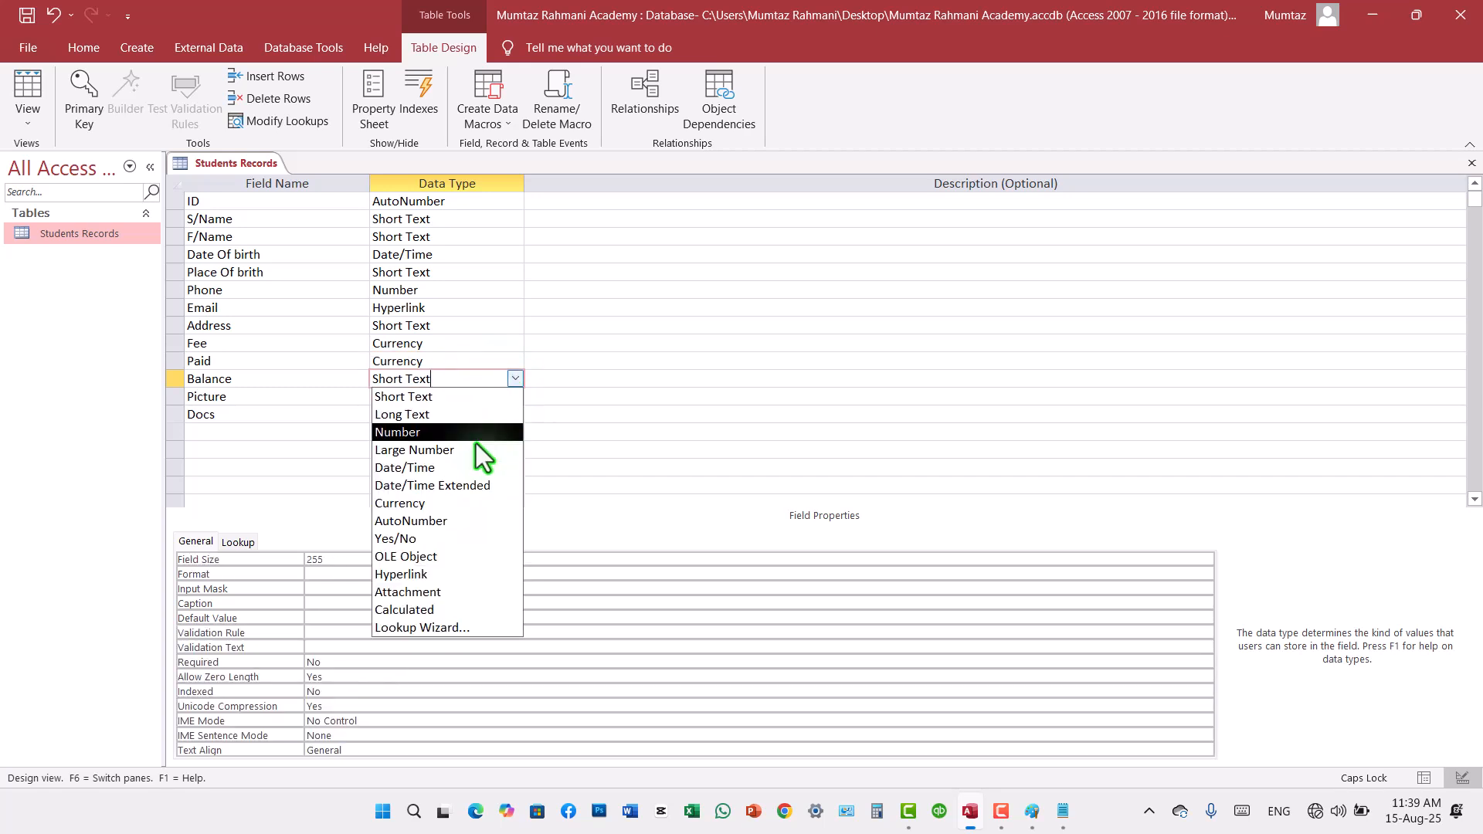
pyautogui.click(421, 609)
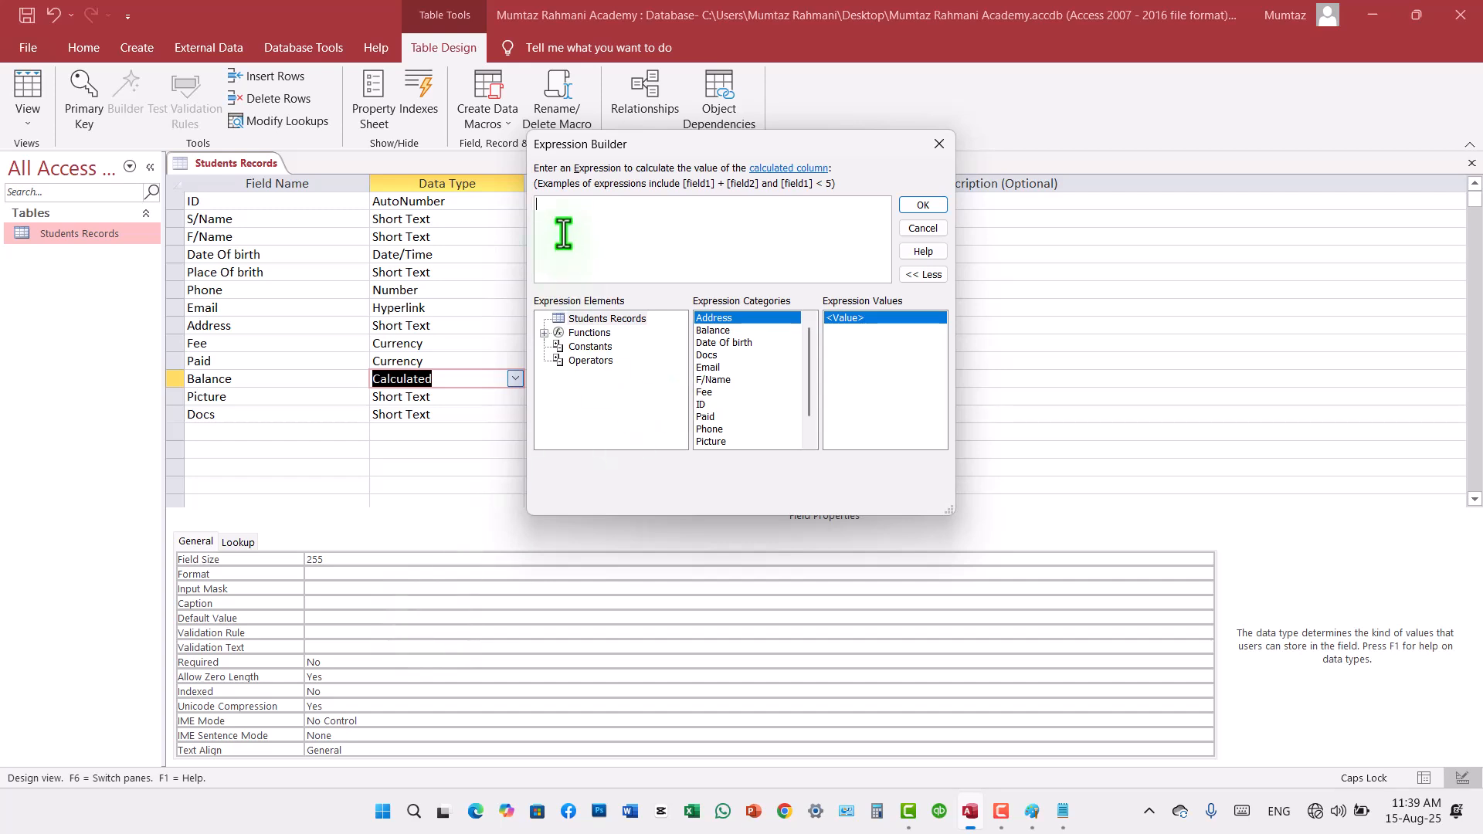
pyautogui.write('FEE')
pyautogui.press('Return')
pyautogui.write('-PA')
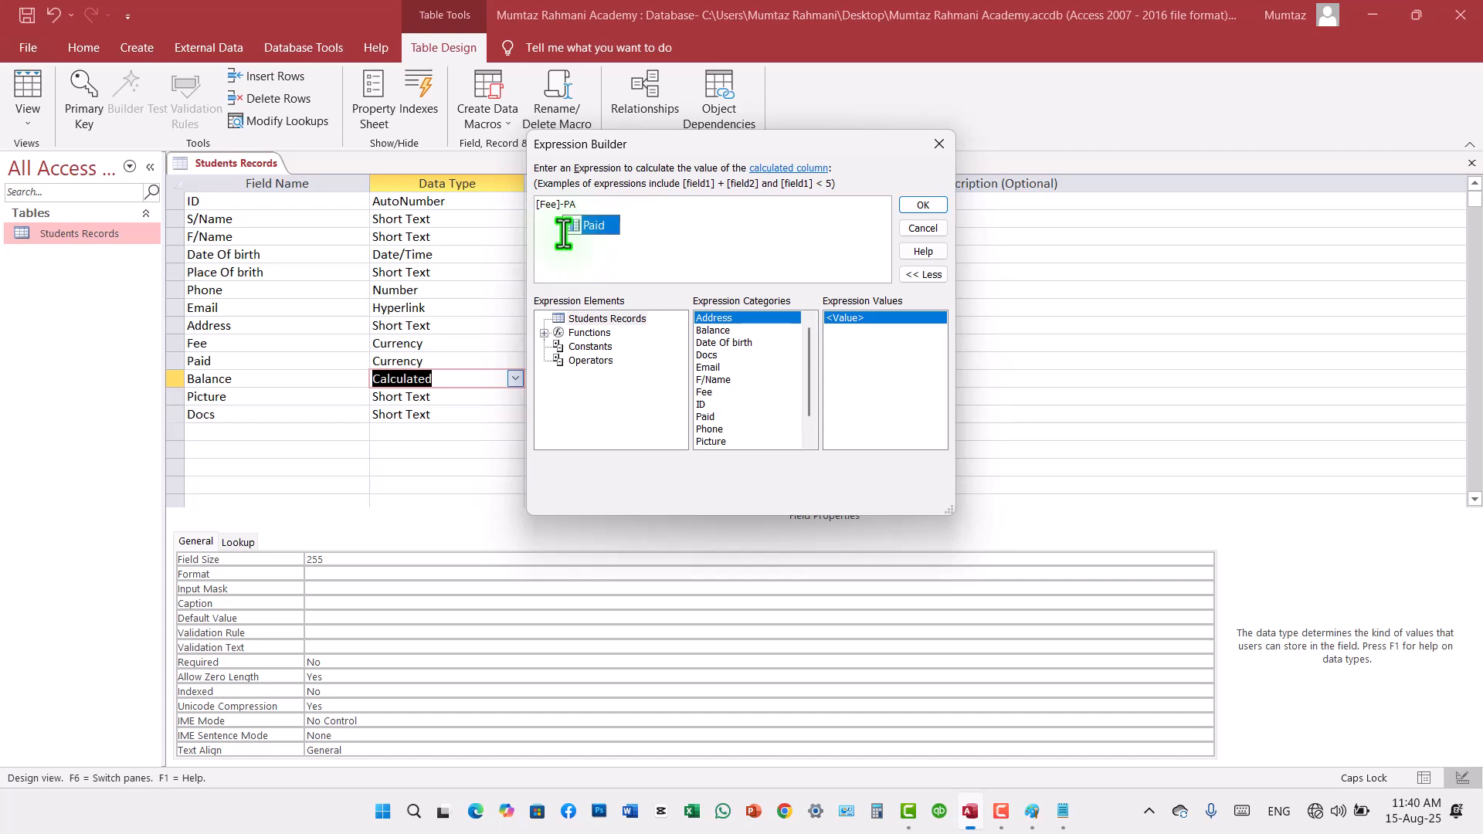
pyautogui.press('Return')
pyautogui.click(910, 209)
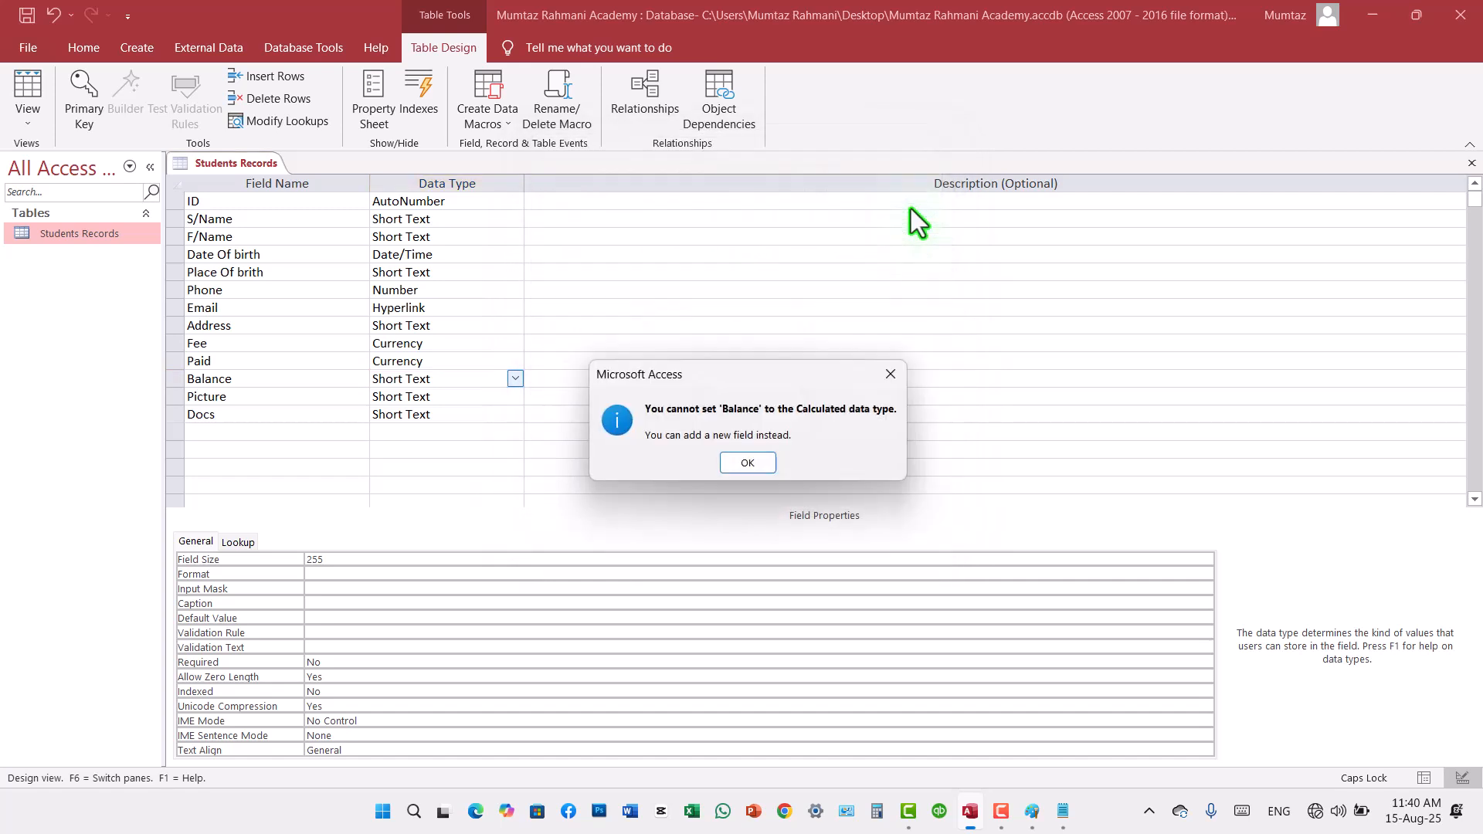
pyautogui.click(748, 461)
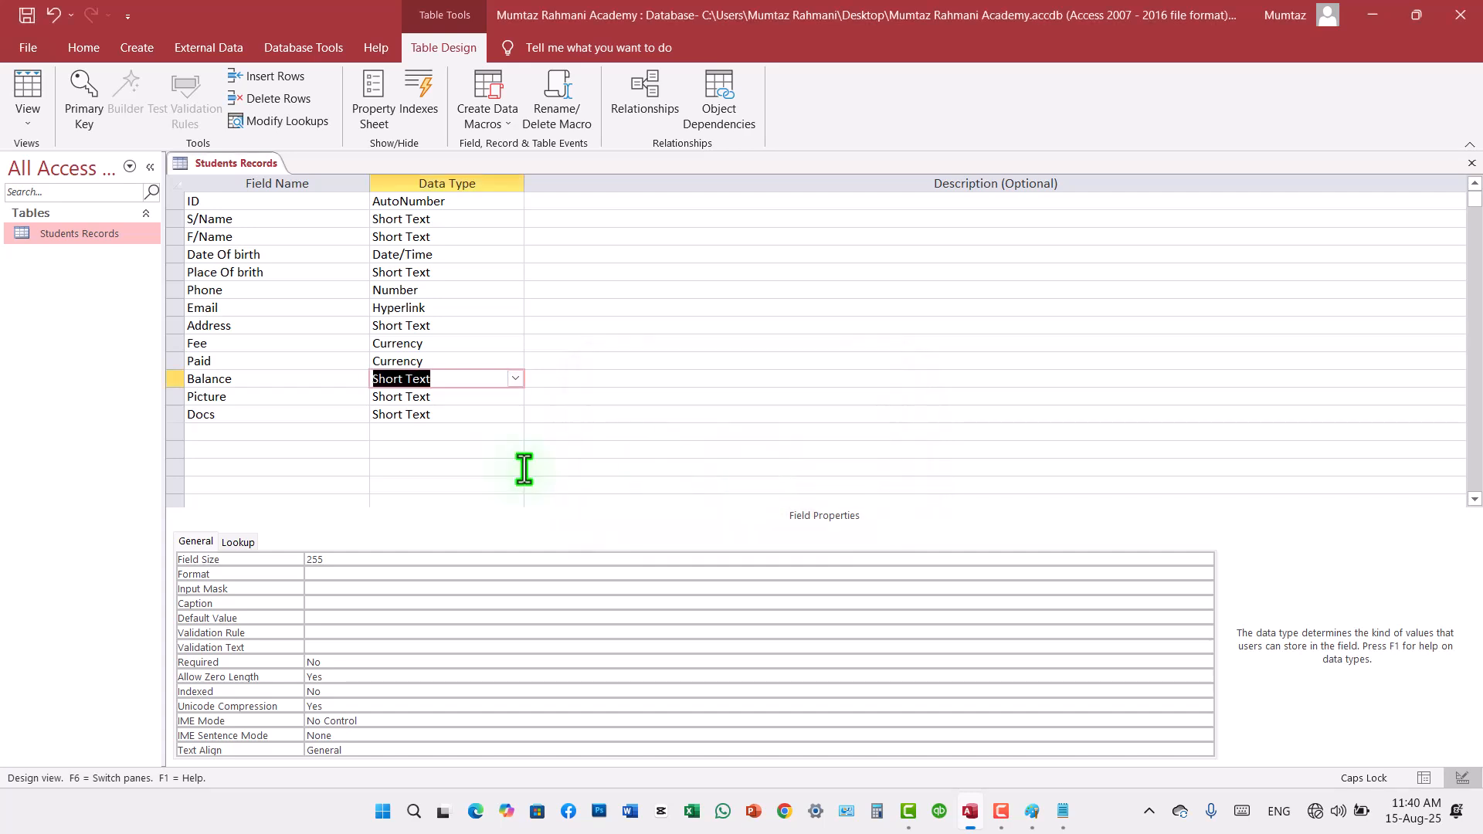
# Step: Delete the existing Balance field and add a new field named Balance below Docs
pyautogui.rightClick(176, 379)
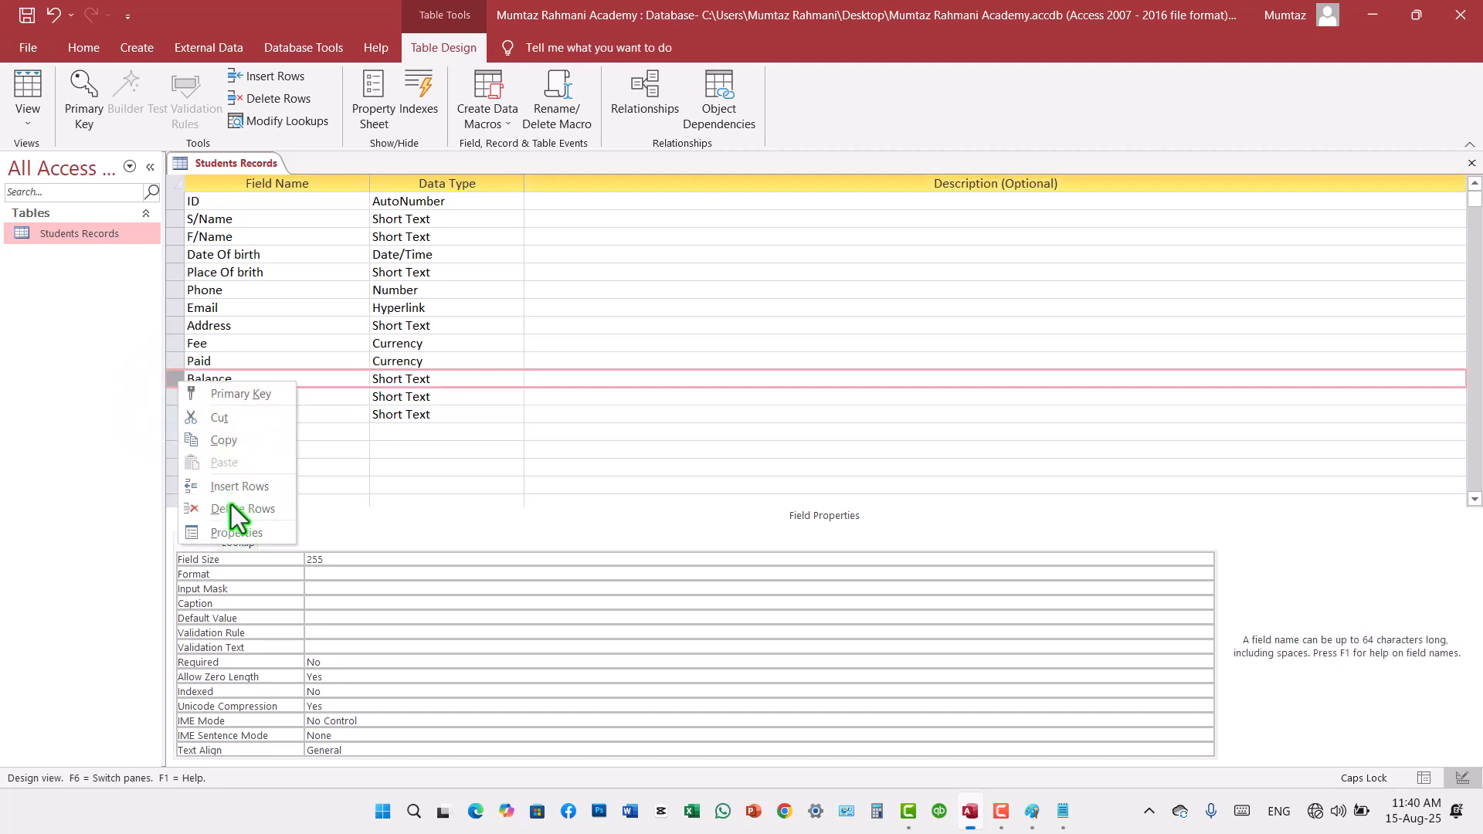
pyautogui.click(236, 509)
pyautogui.click(193, 414)
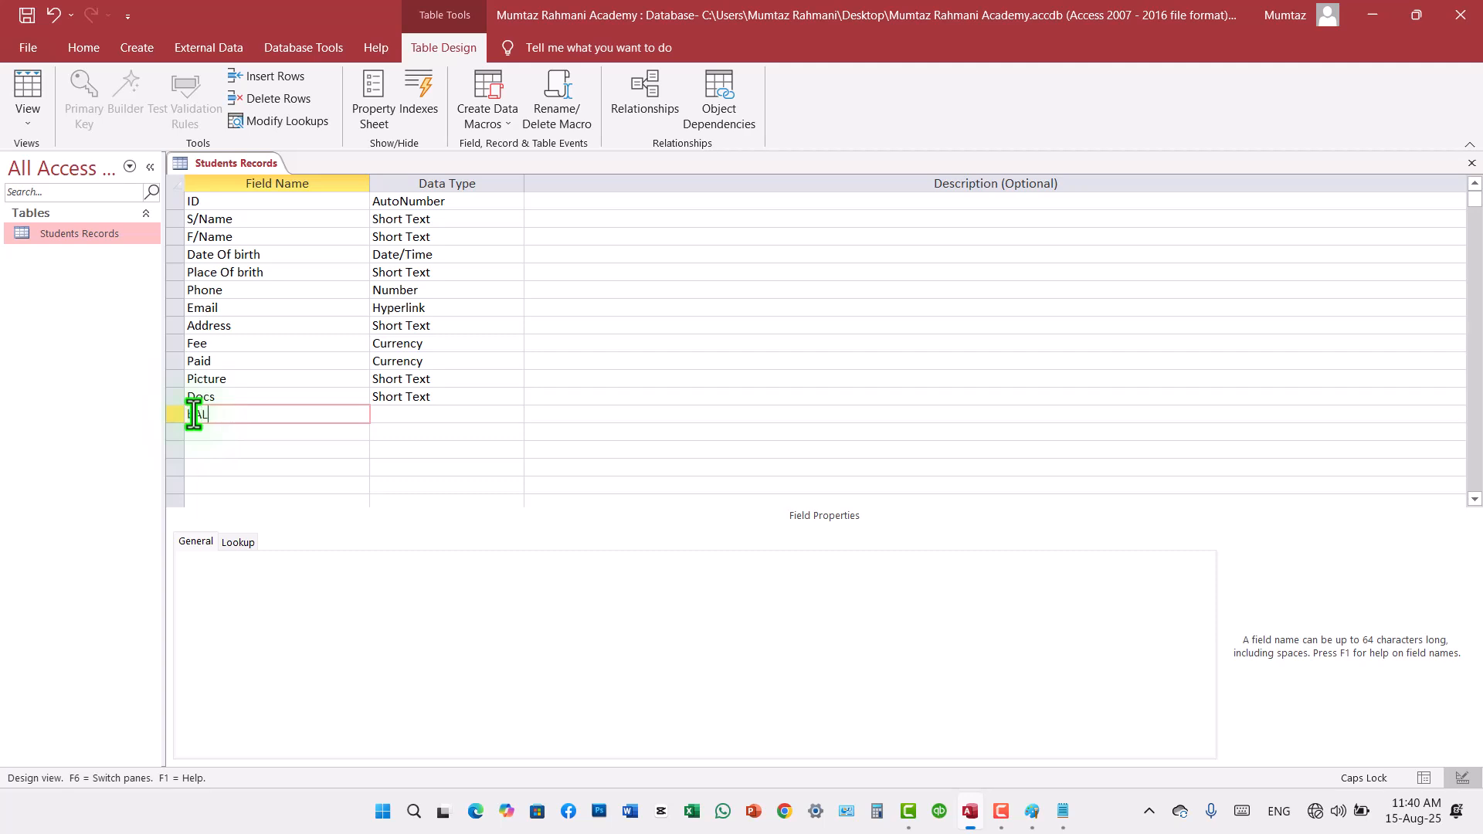
pyautogui.press('capslock')
pyautogui.write('Balance')
pyautogui.press('Tab')
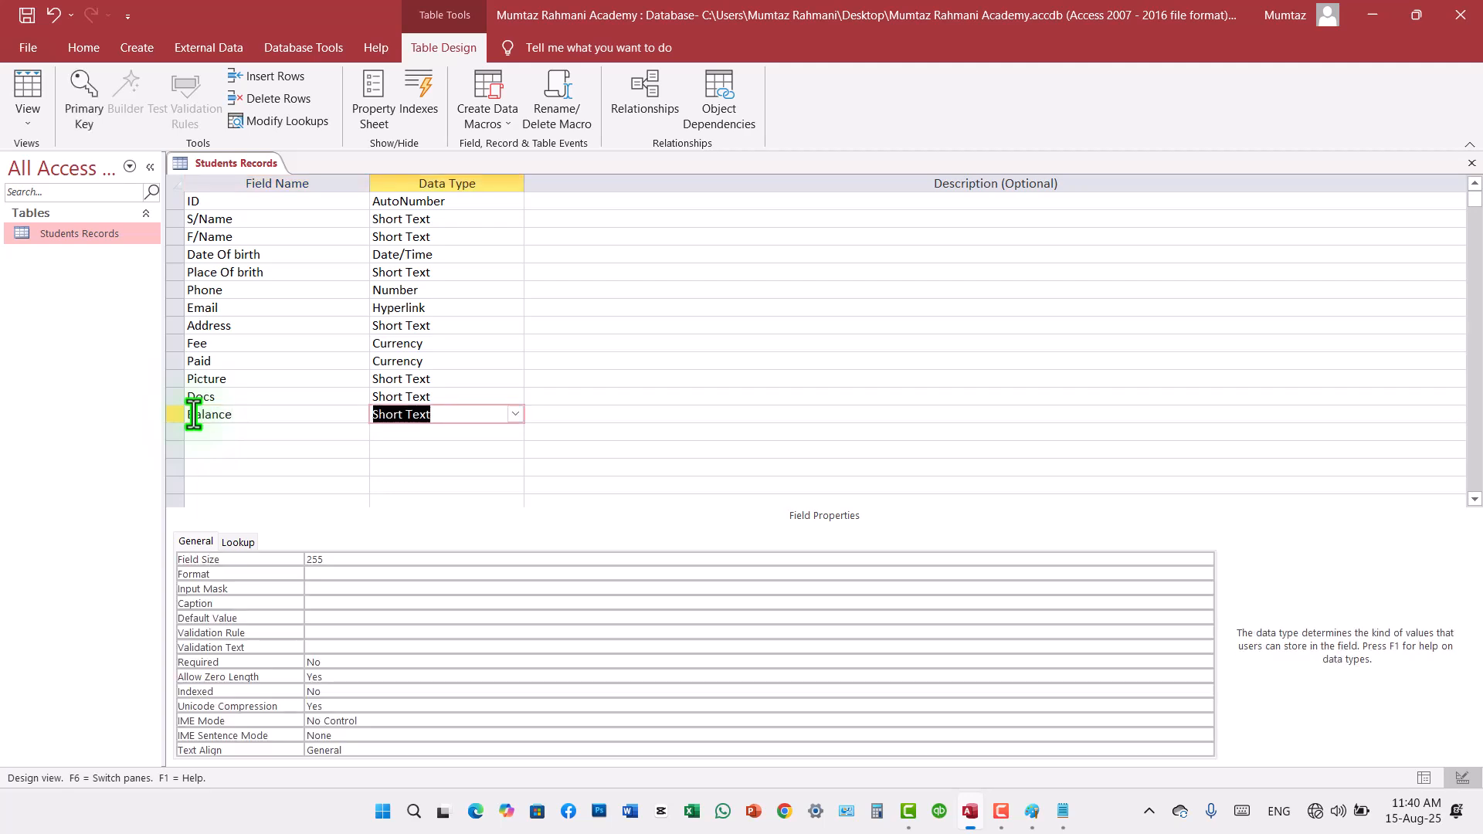
# Step: Set the new Balance field's data type to Calculated with the expression [Fee]-[Paid]
pyautogui.click(526, 410)
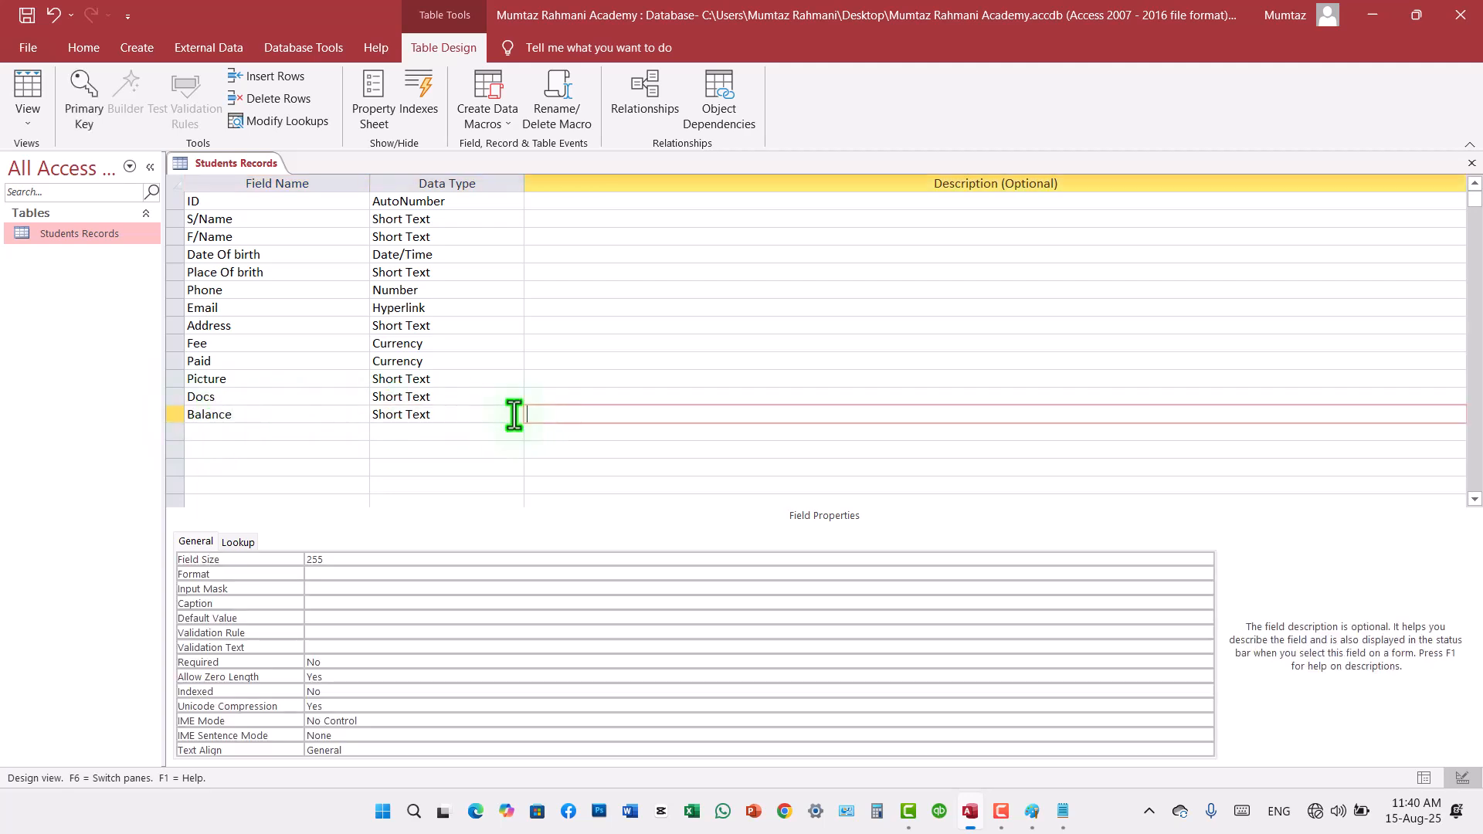
pyautogui.click(514, 414)
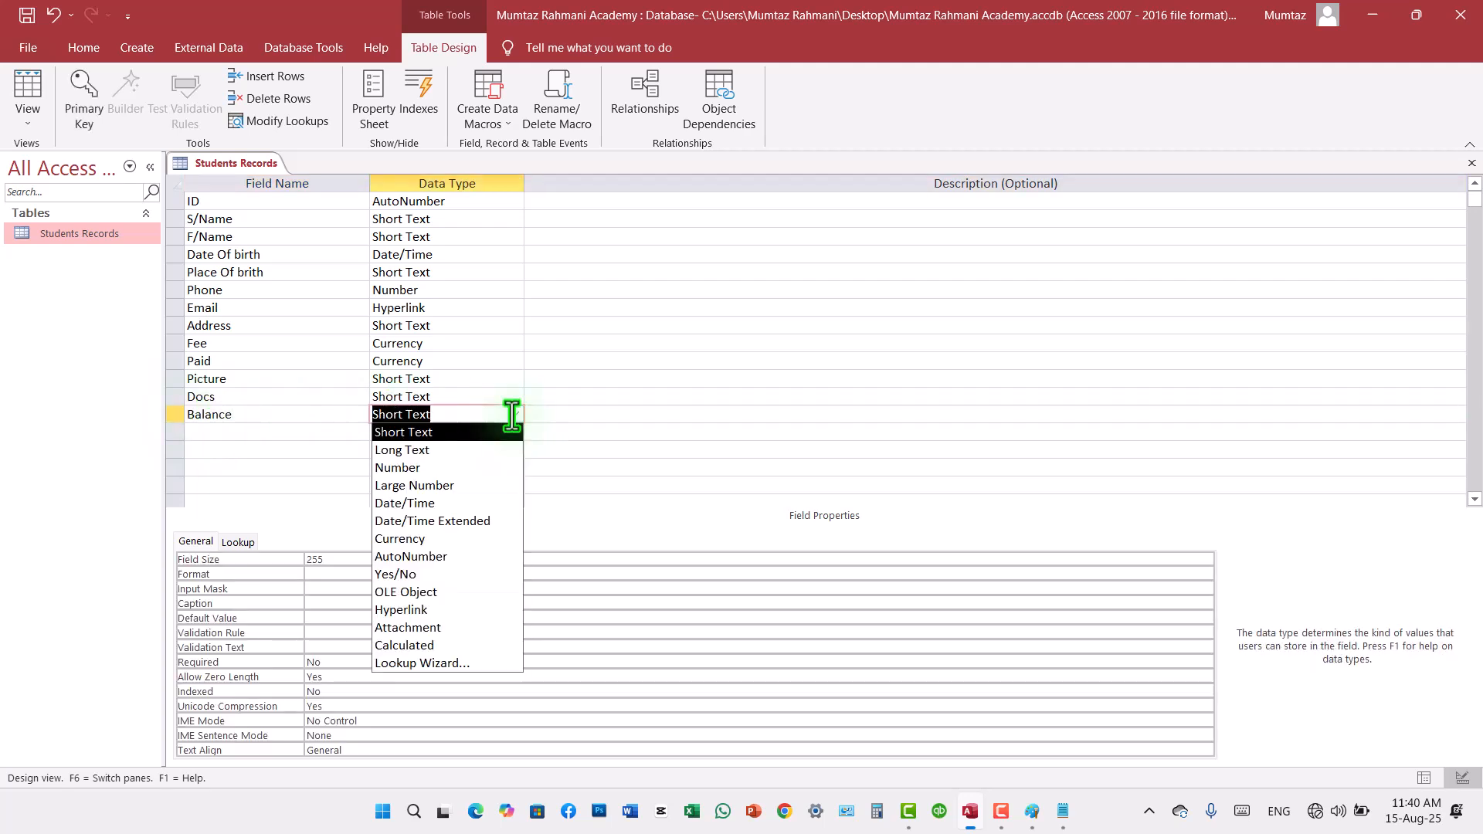
pyautogui.click(437, 645)
pyautogui.write('Fee')
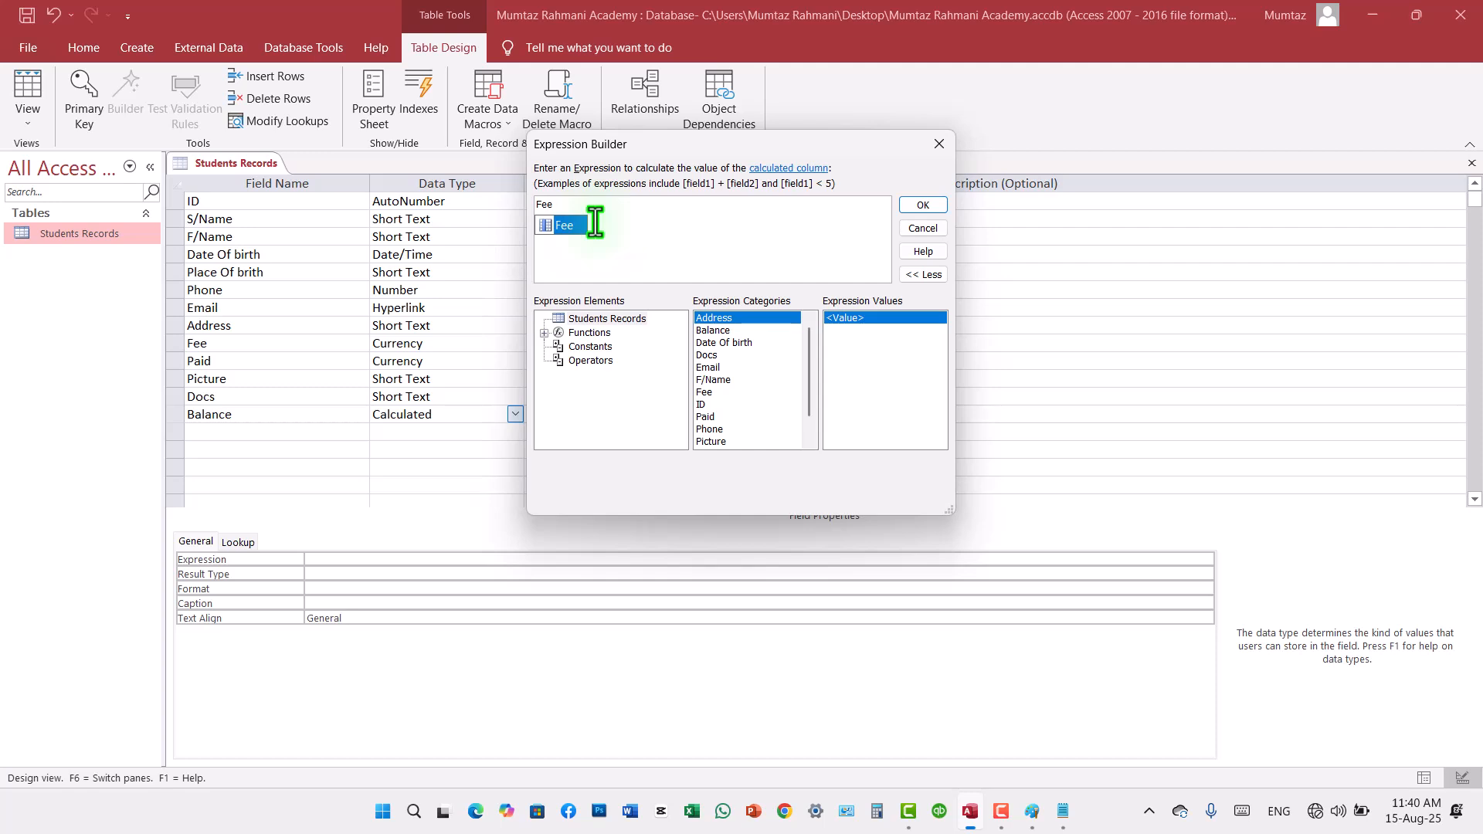
pyautogui.press('Tab')
pyautogui.write('-pa')
pyautogui.click(594, 225)
pyautogui.click(916, 208)
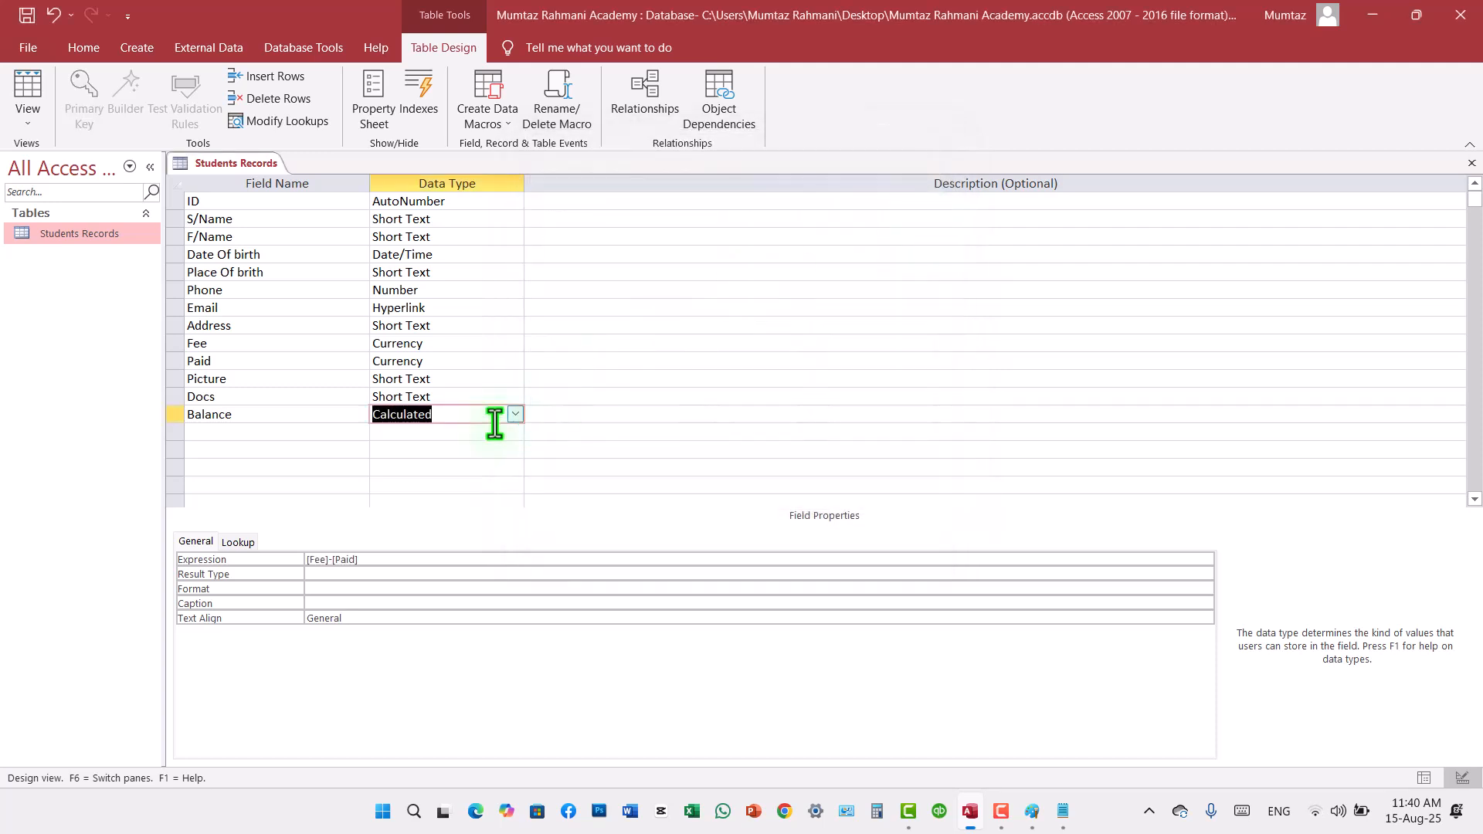
pyautogui.click(480, 202)
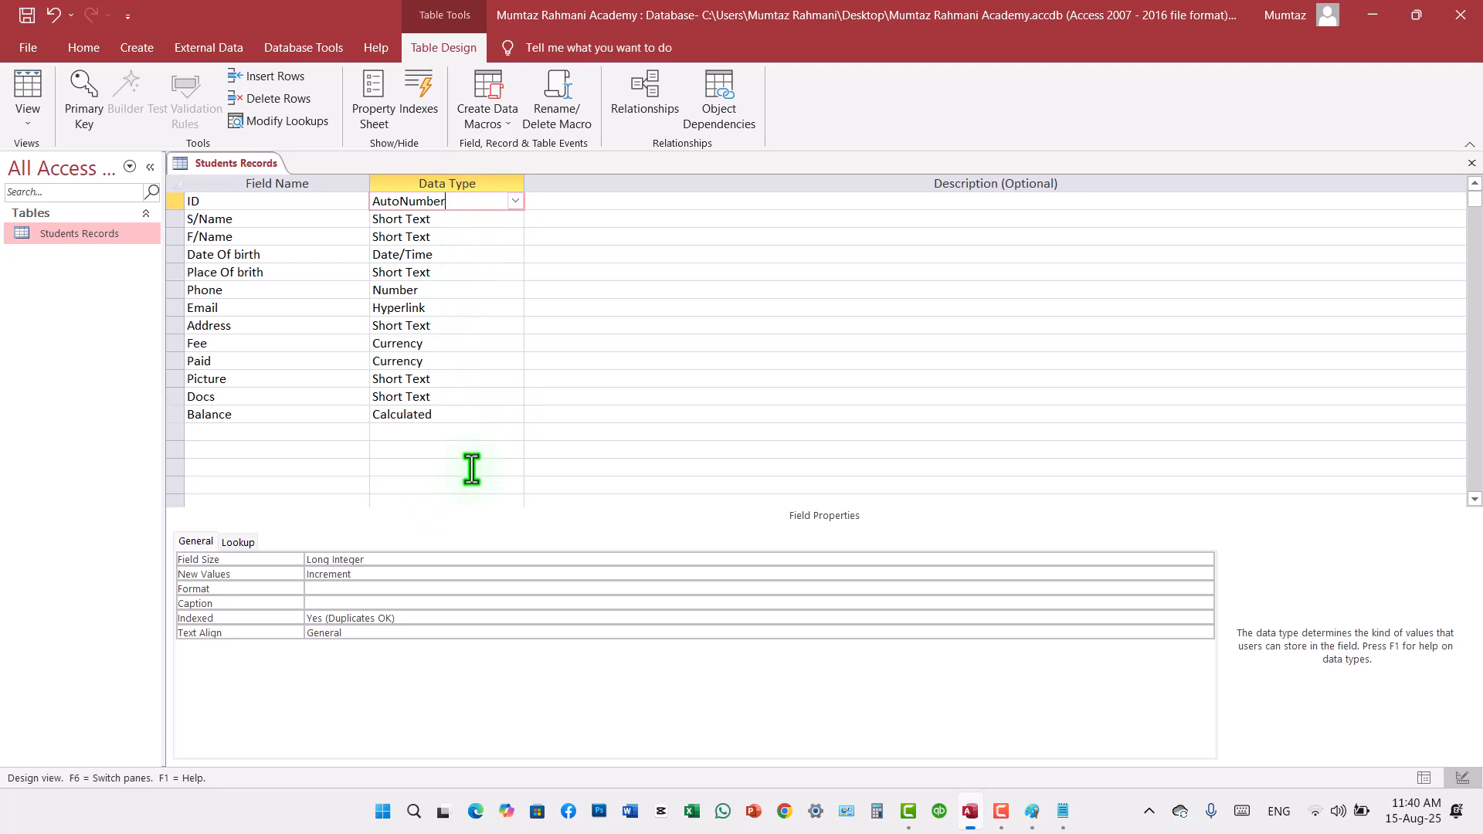
pyautogui.click(515, 202)
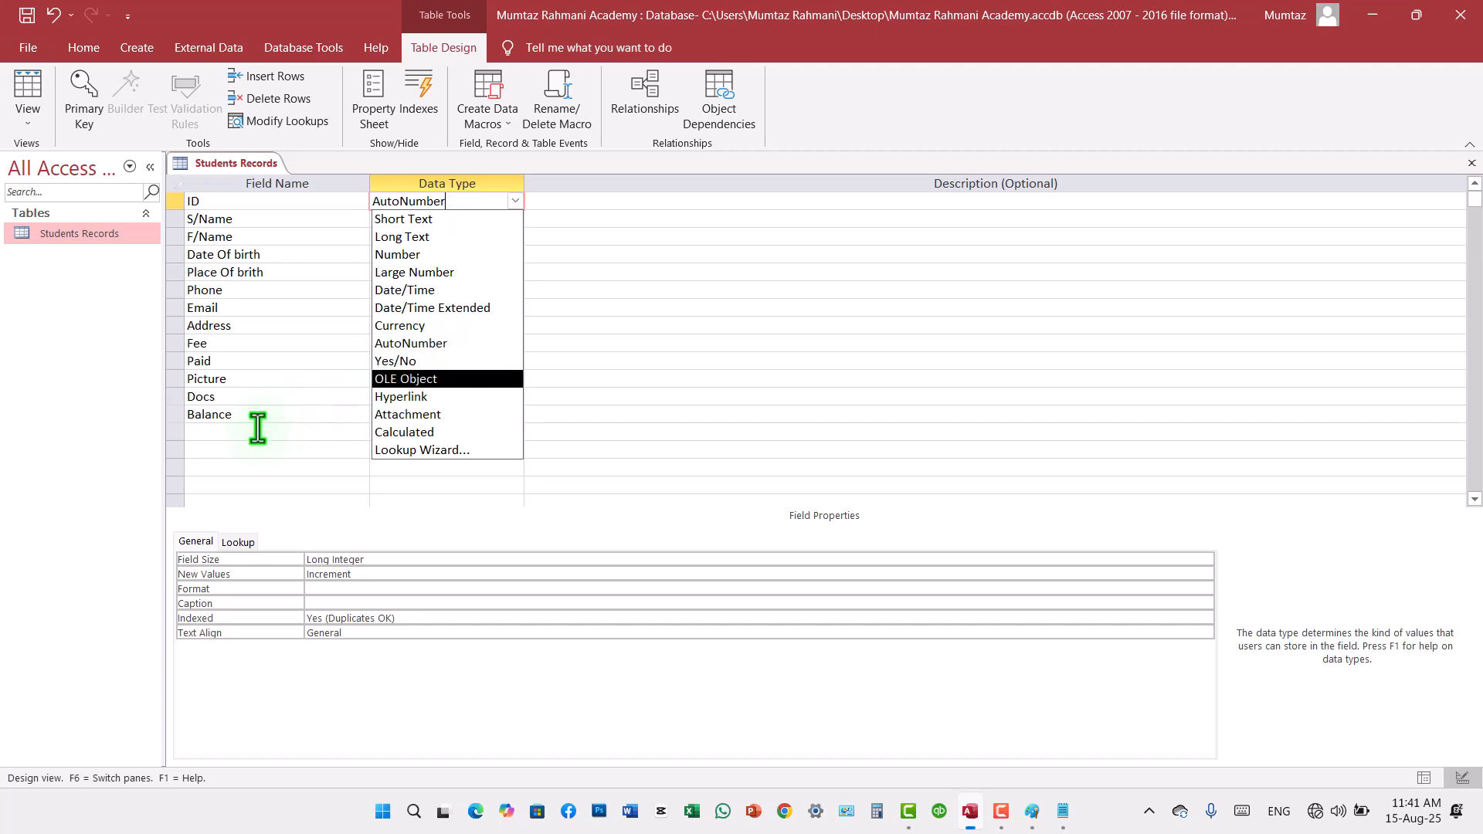
# Step: Add a field named Active below Balance and set its data type to Yes/No
pyautogui.click(234, 438)
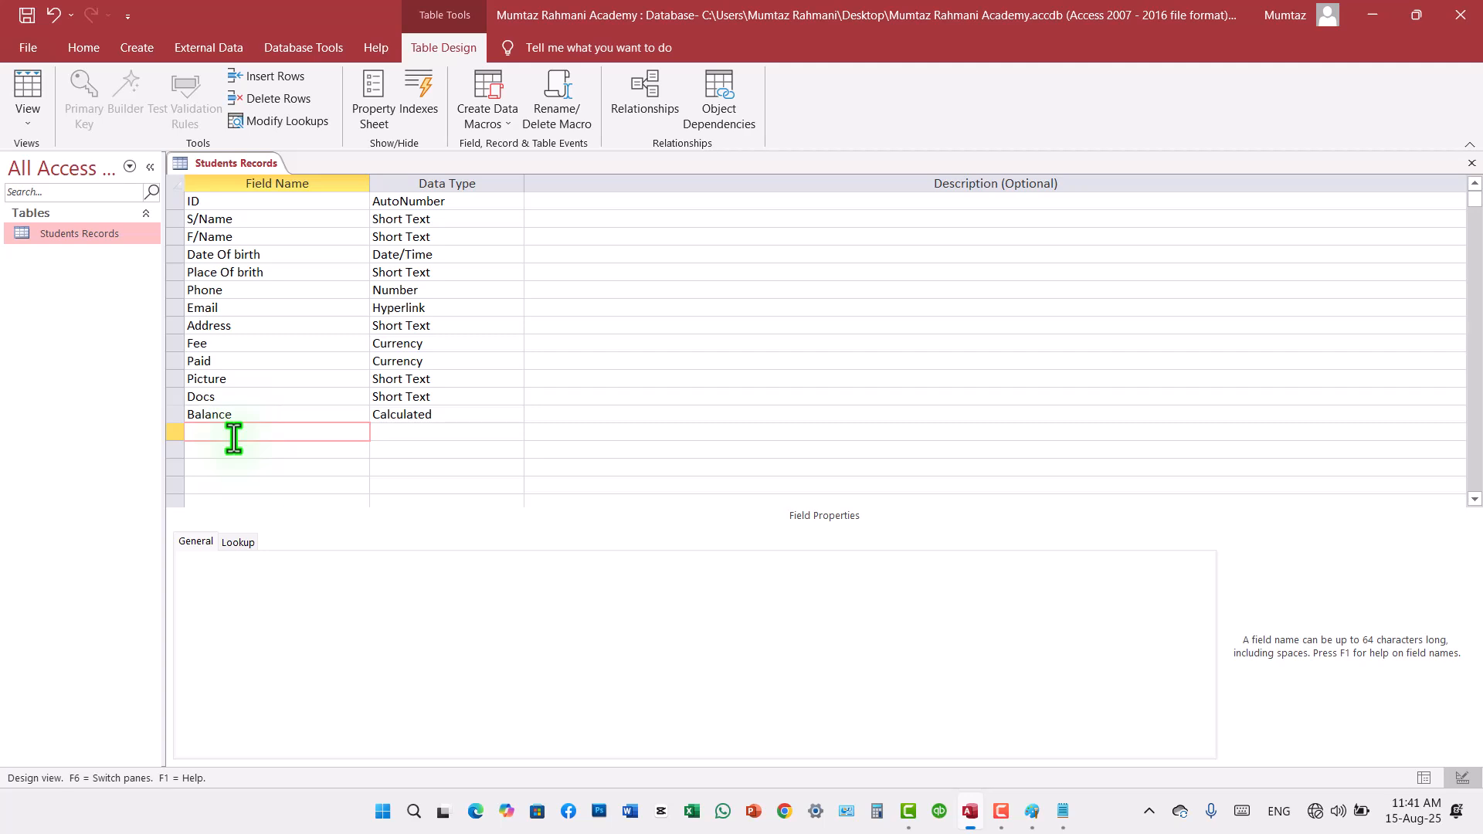
pyautogui.write('Active')
pyautogui.press('Tab')
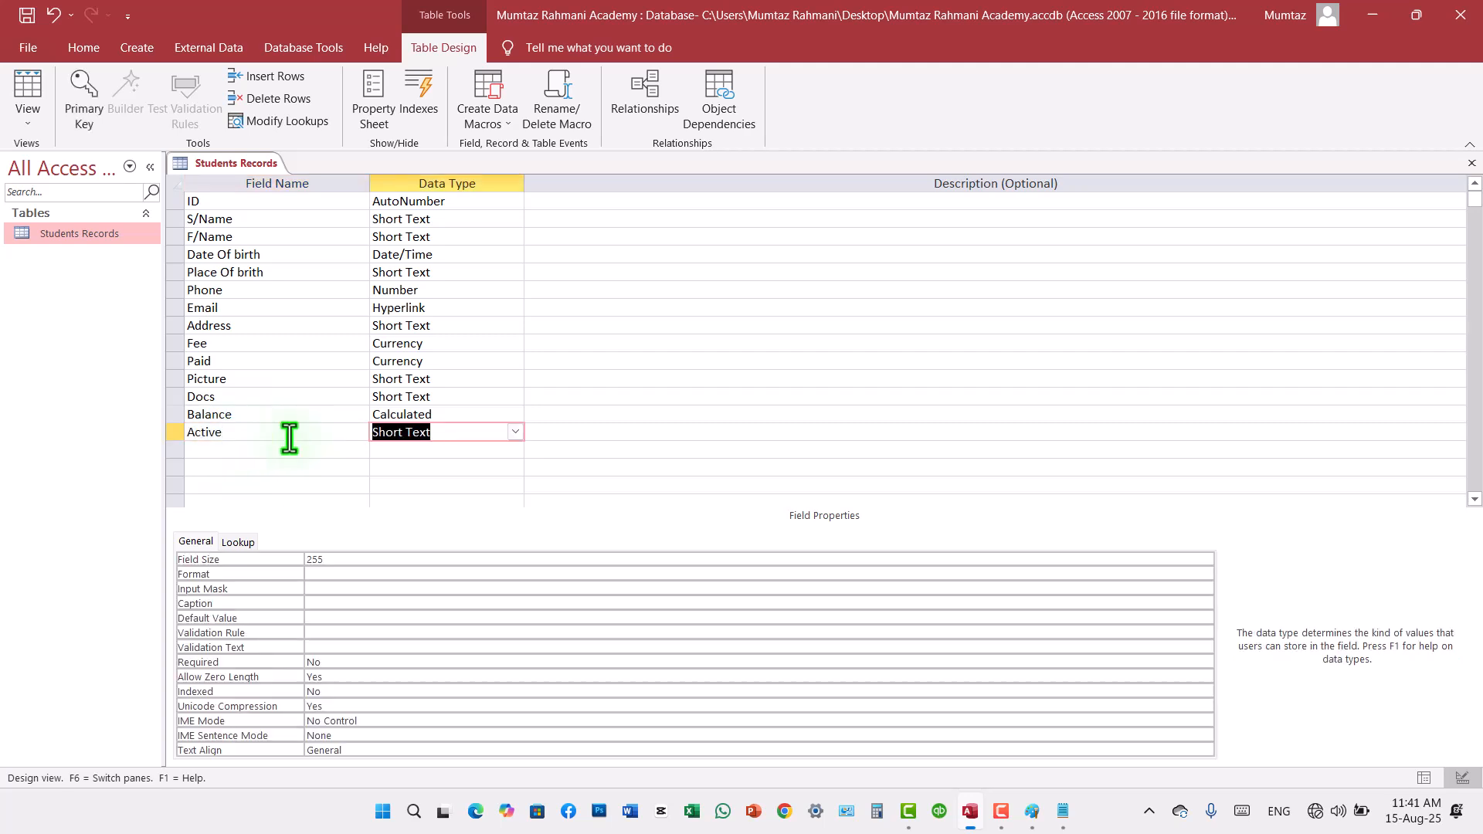
pyautogui.click(515, 433)
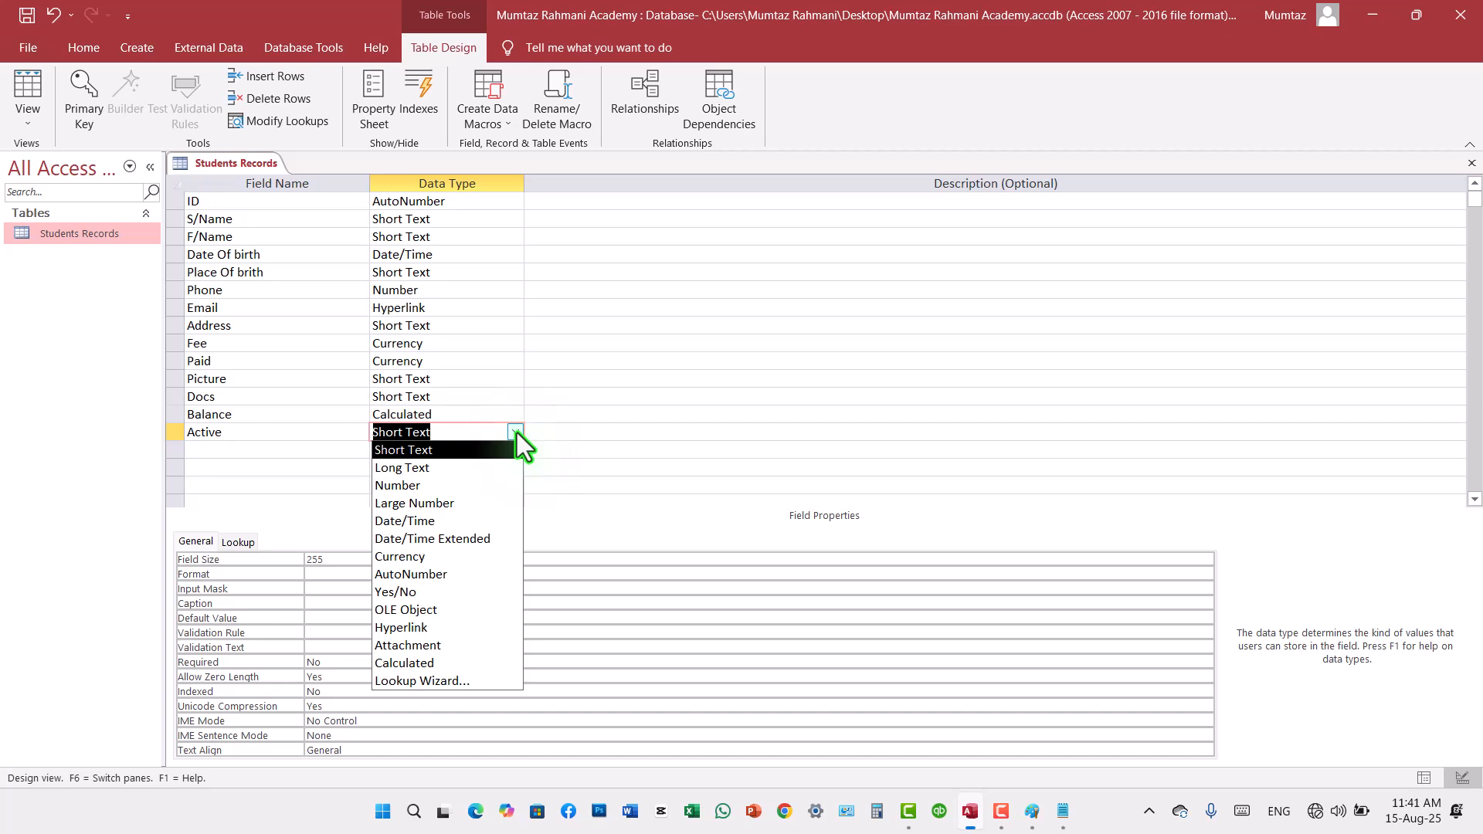
pyautogui.click(397, 590)
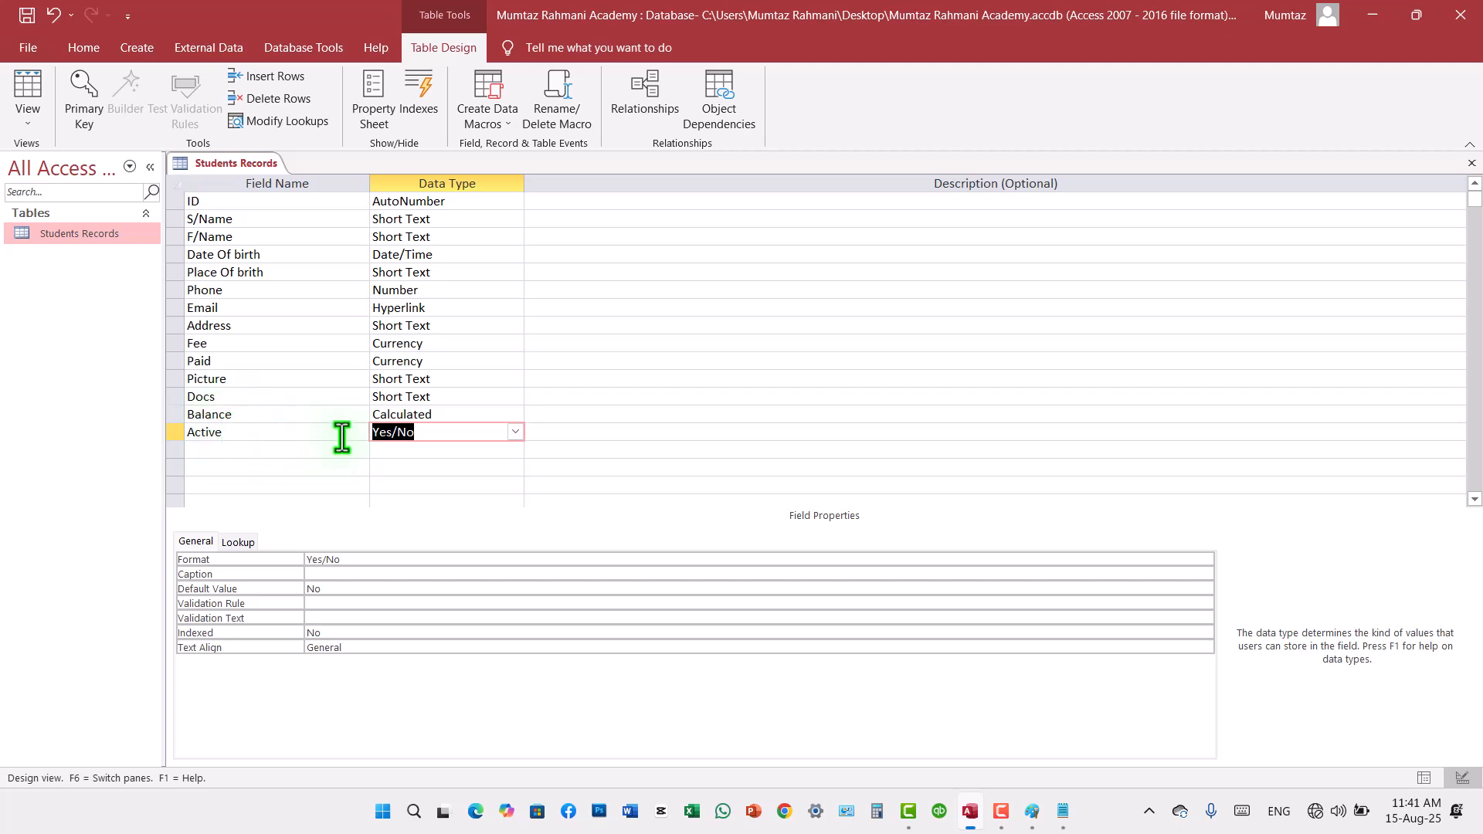
# Step: Set the Picture field's data type to OLE Object
pyautogui.click(513, 433)
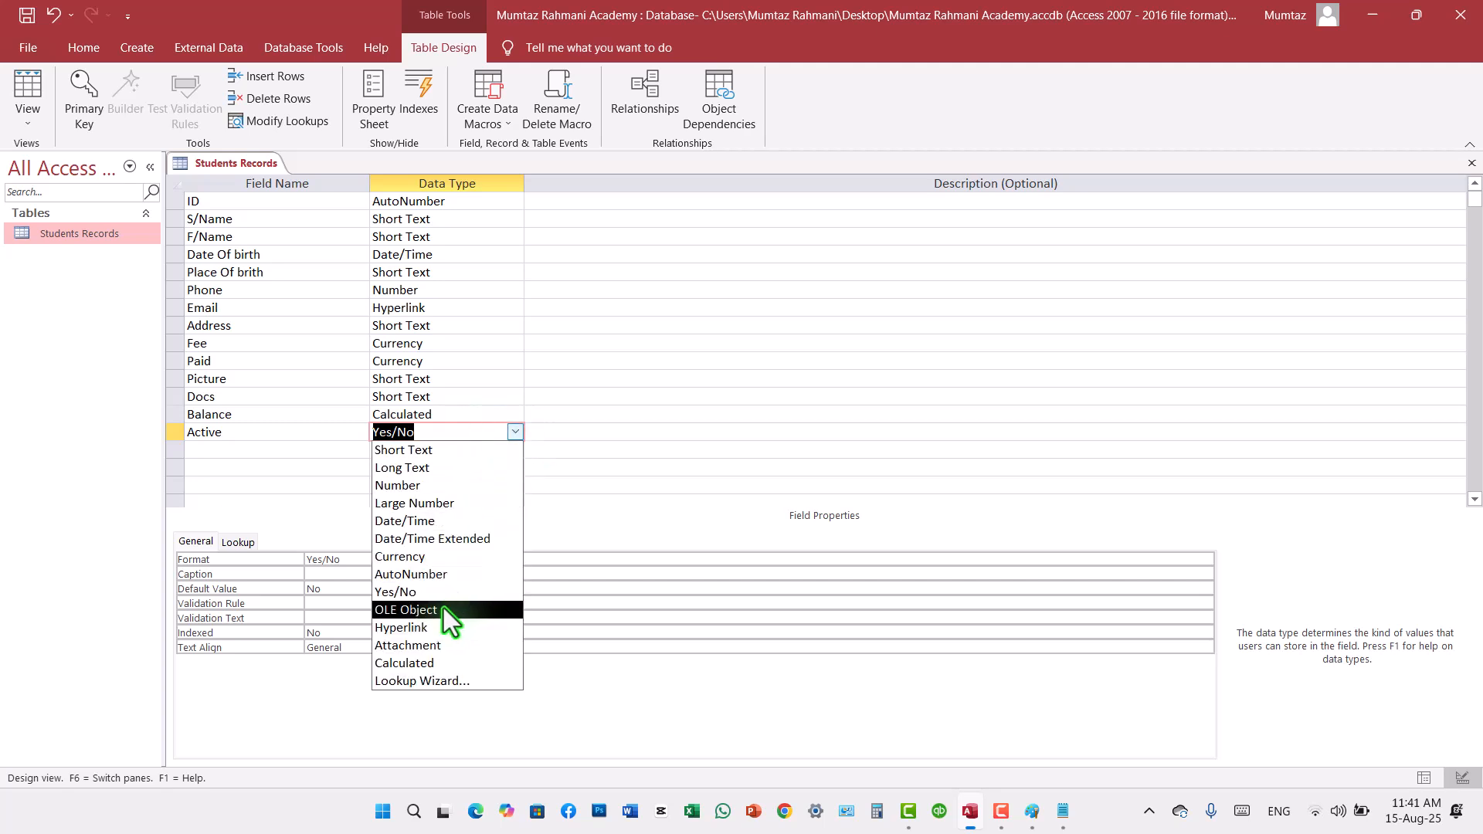
pyautogui.click(437, 378)
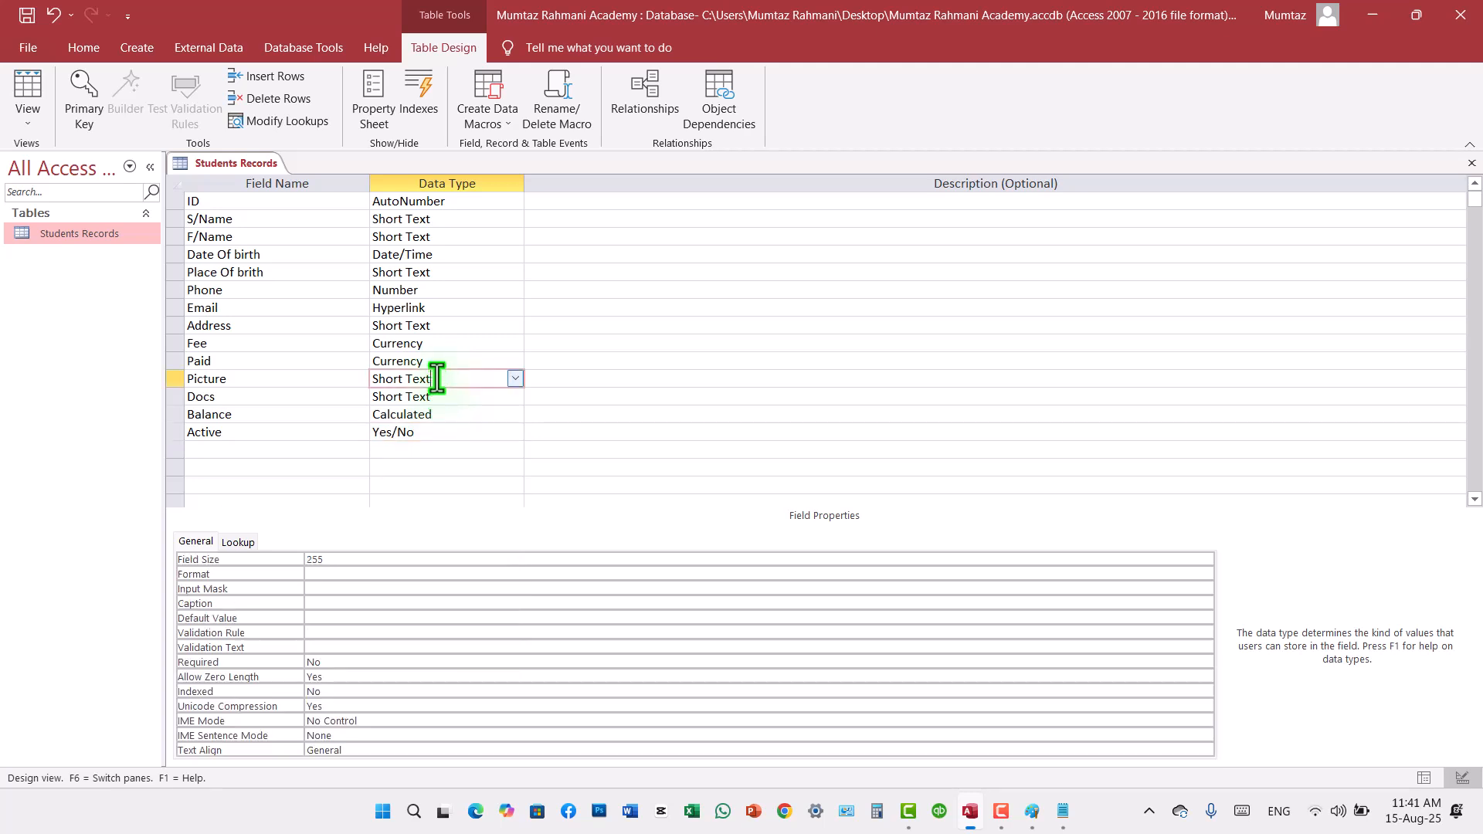
pyautogui.click(513, 380)
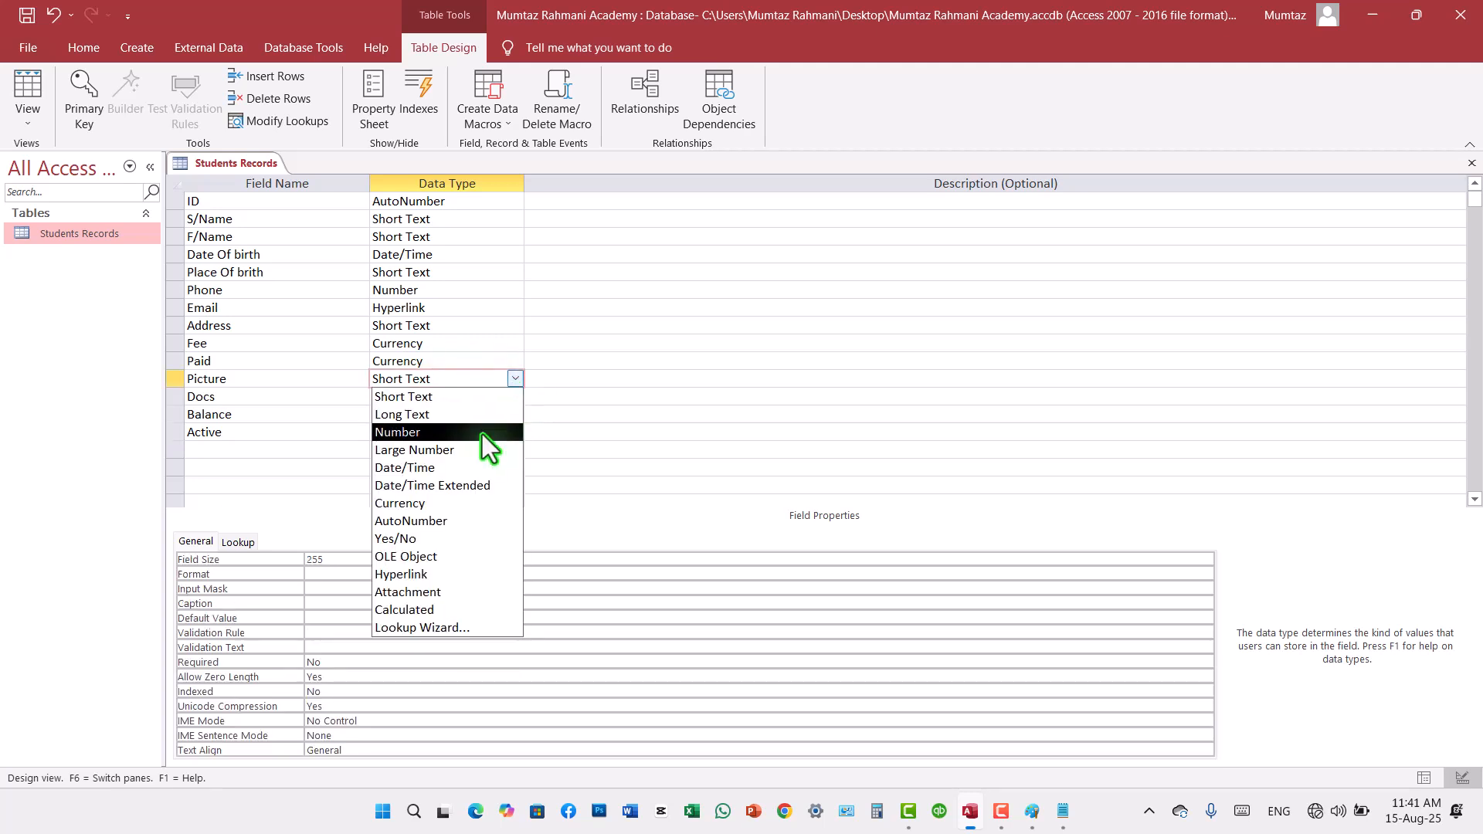
pyautogui.click(437, 554)
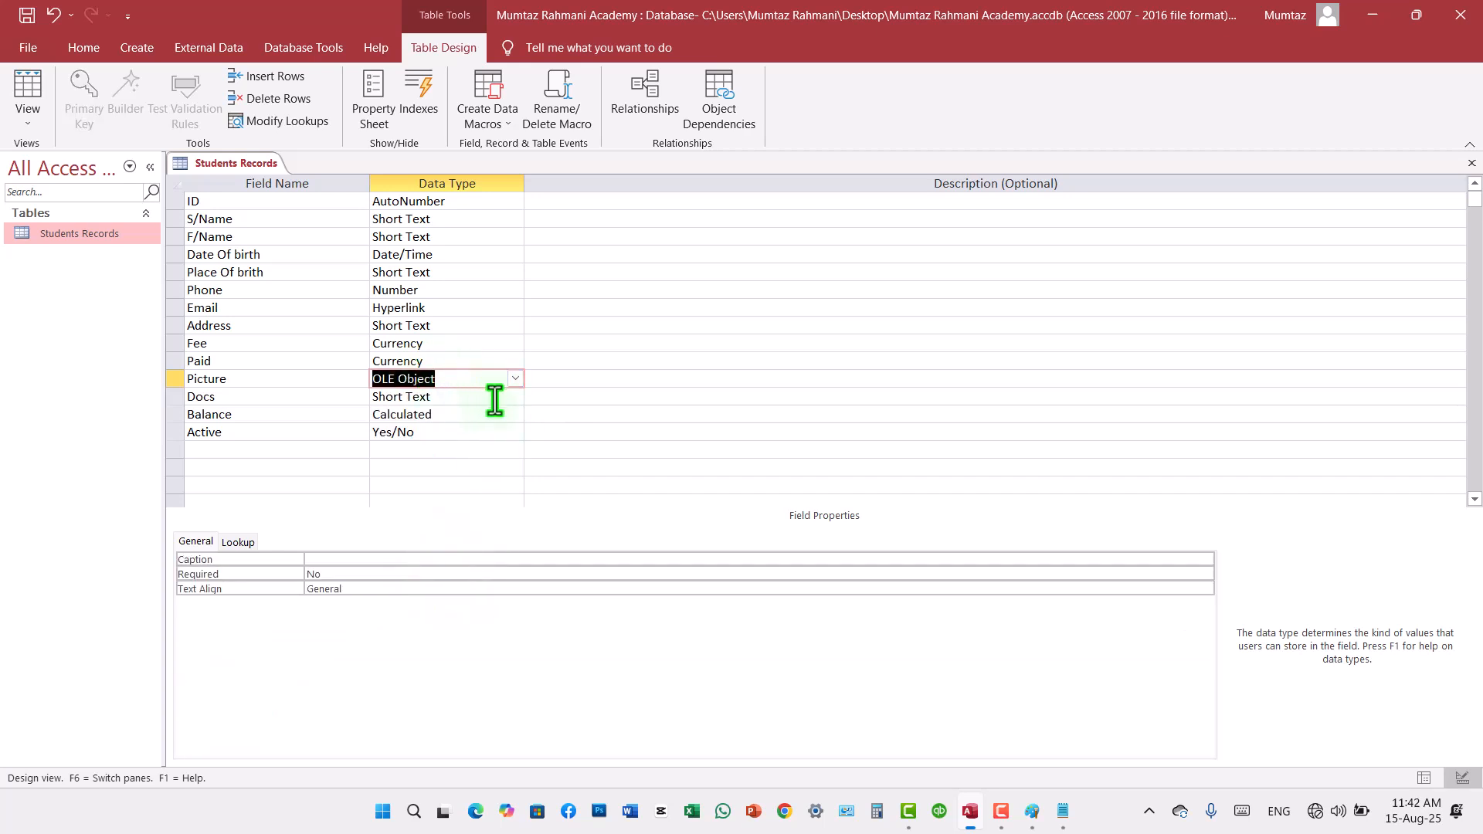
pyautogui.press('F9')
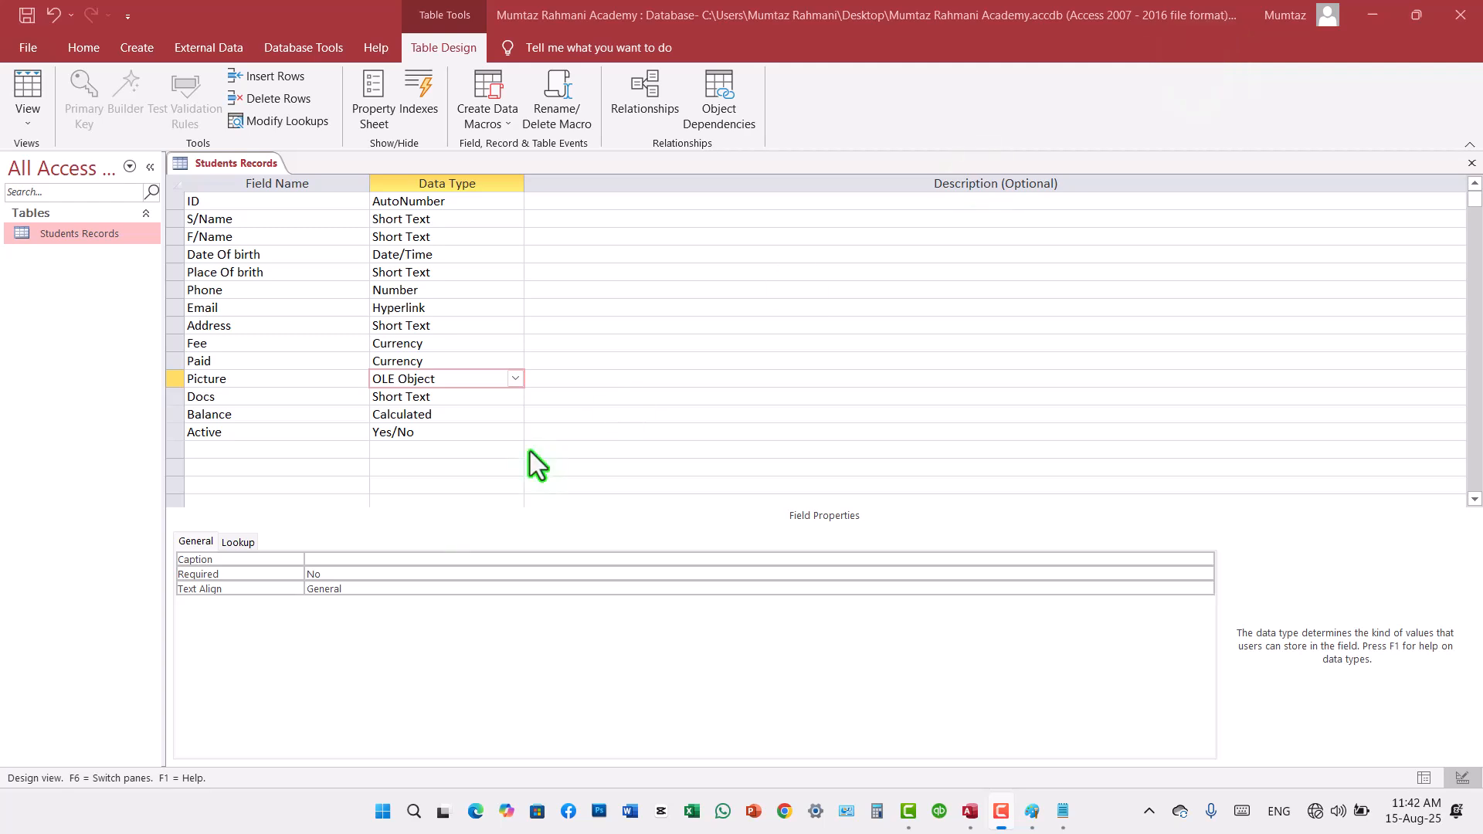
# Step: Try to set the Docs field's data type to Attachment
pyautogui.click(454, 397)
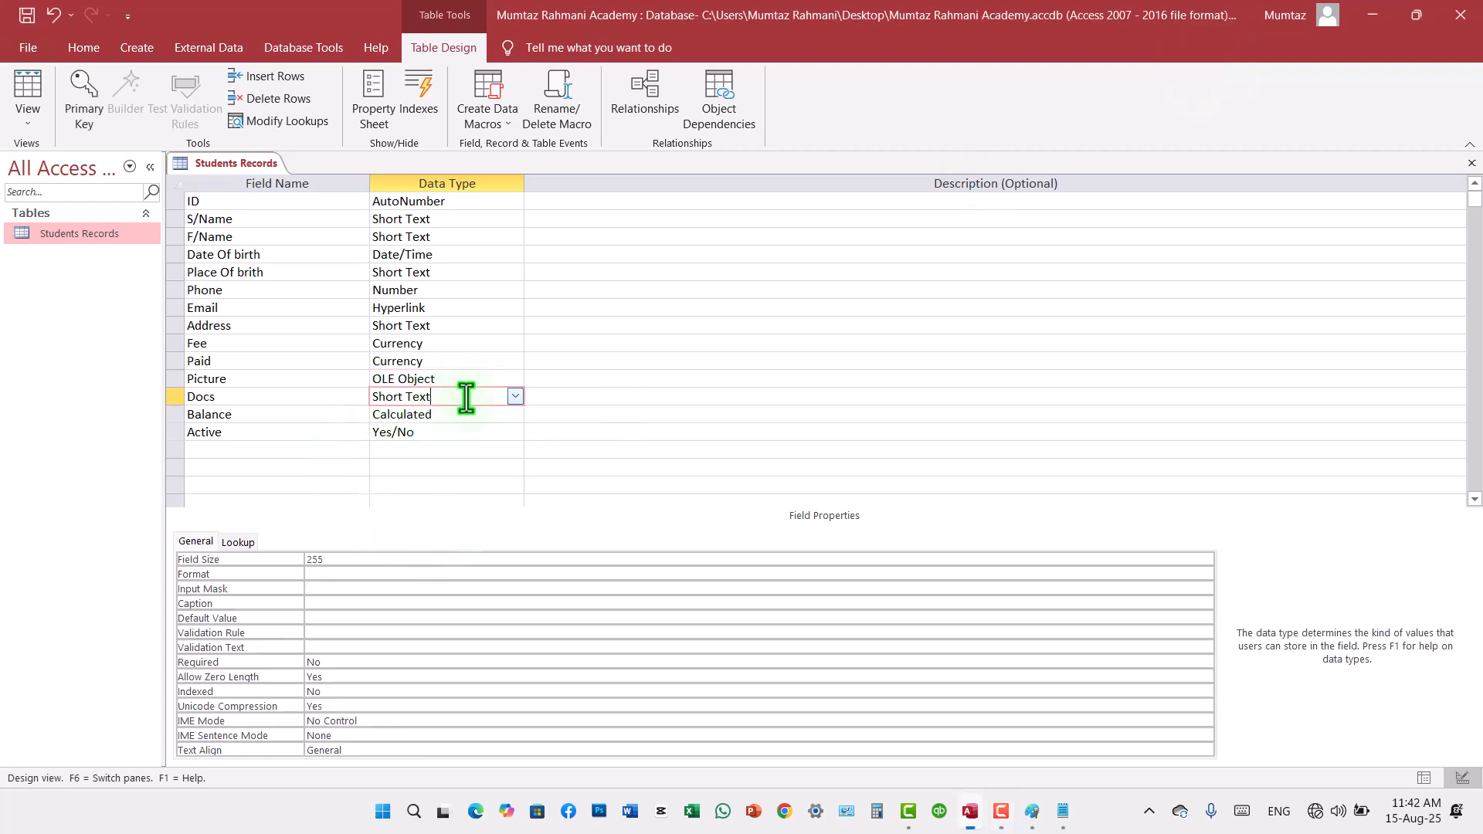
pyautogui.click(513, 397)
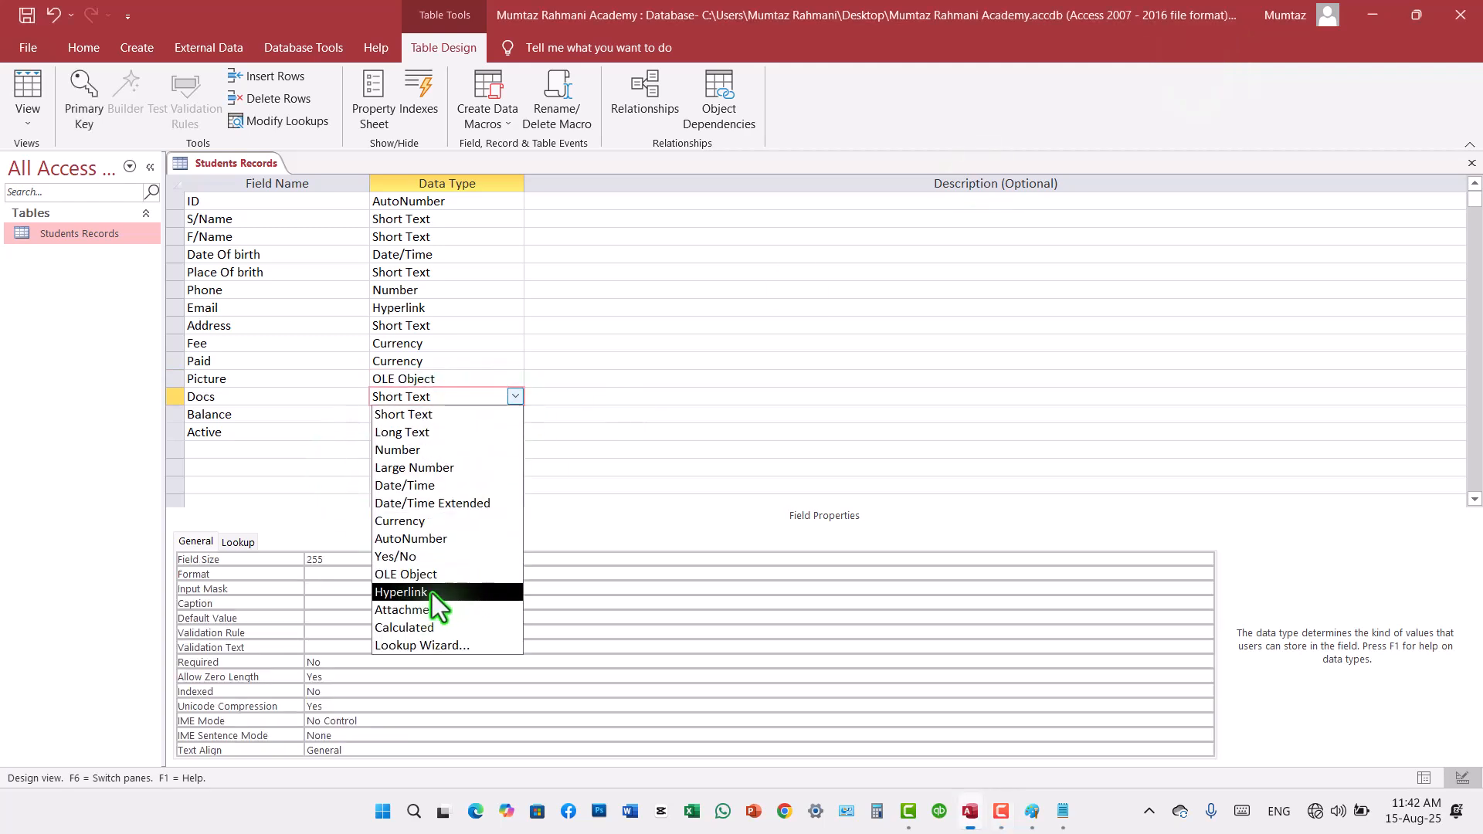
pyautogui.click(419, 608)
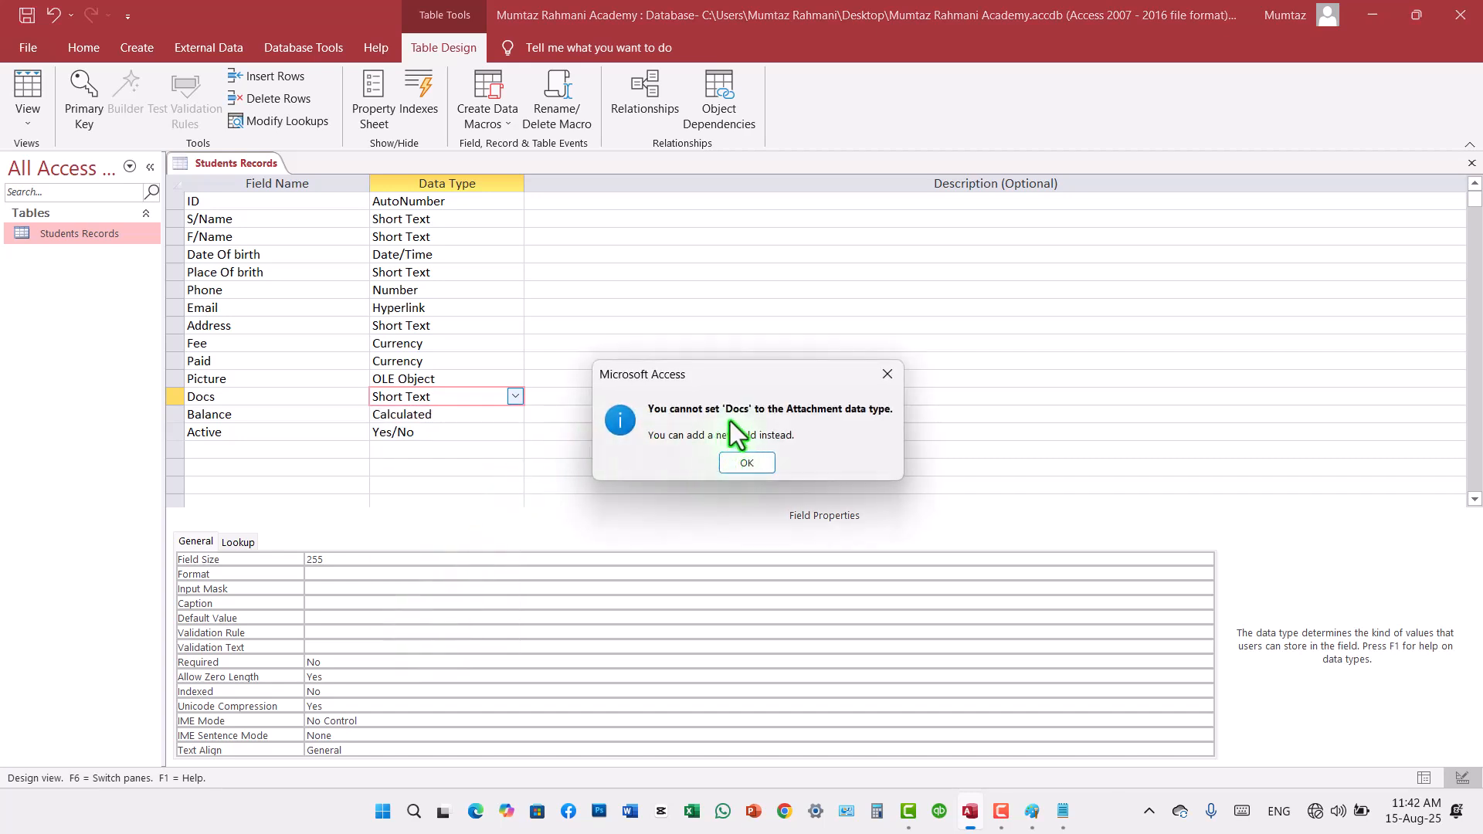
pyautogui.click(761, 461)
# Step: Set the Docs field's data type to Hyperlink
pyautogui.click(515, 395)
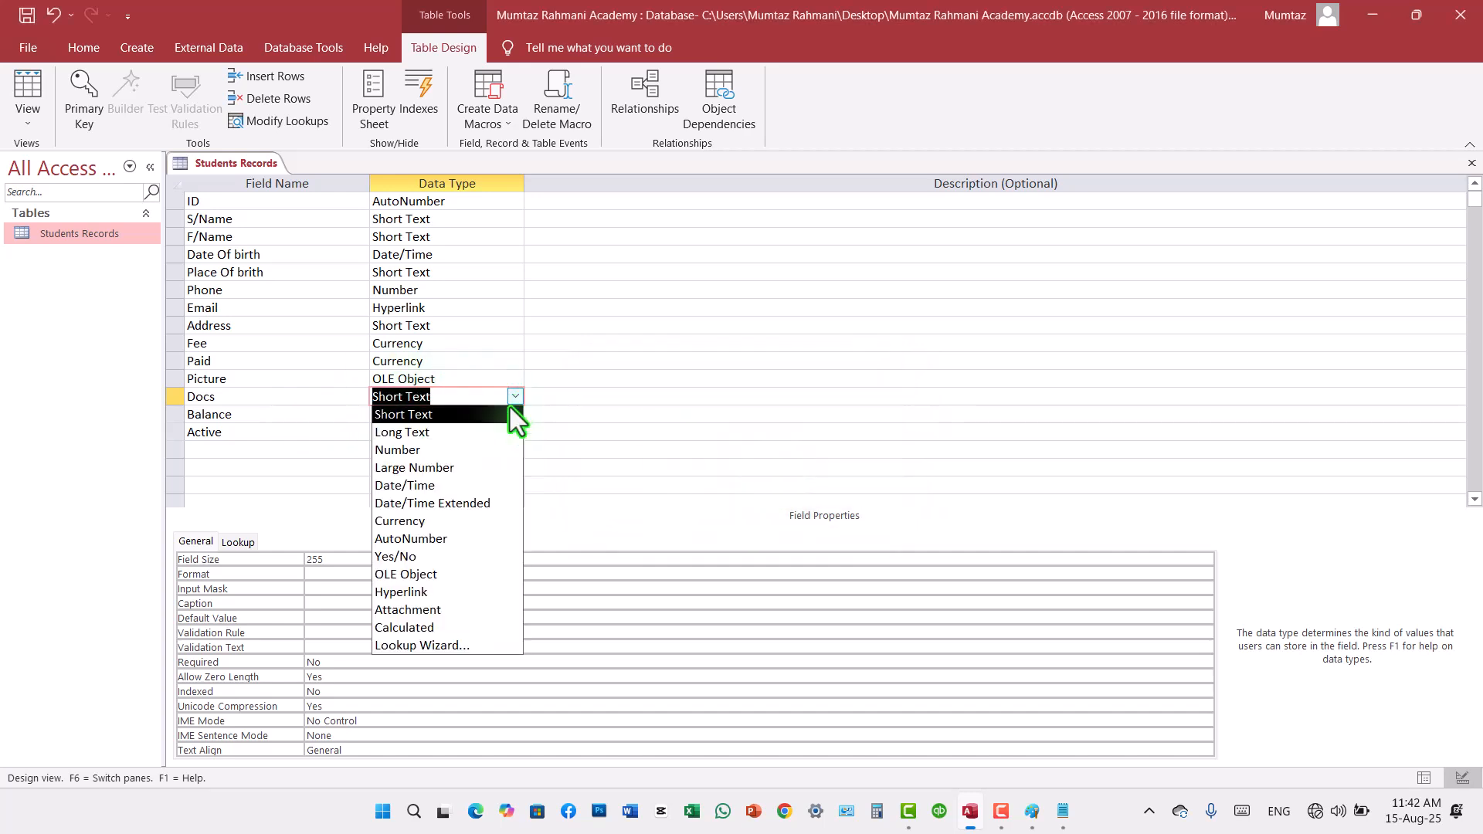
pyautogui.click(440, 593)
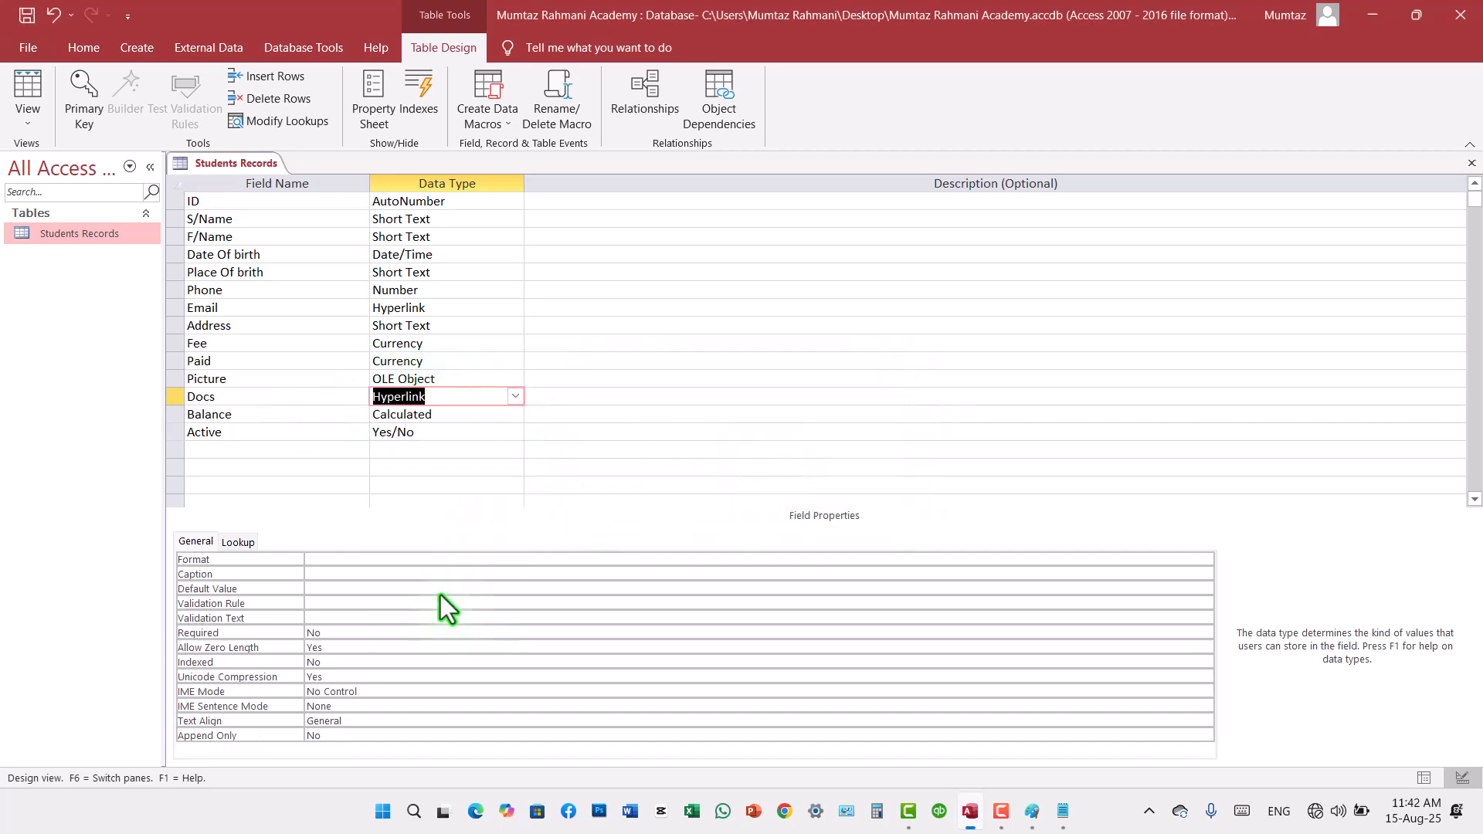
pyautogui.click(466, 415)
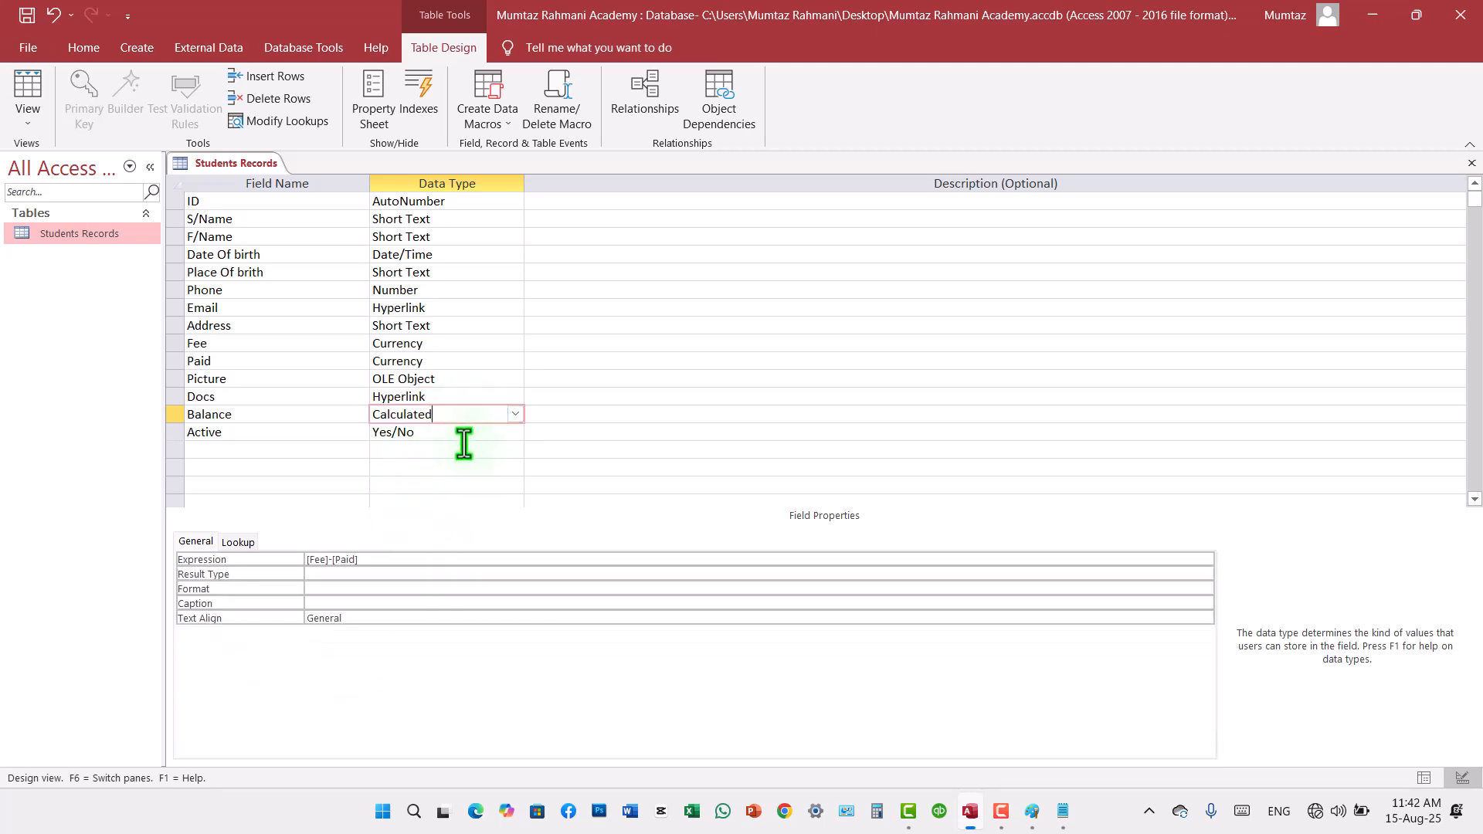
# Step: Add a field named Program below Active
pyautogui.click(514, 414)
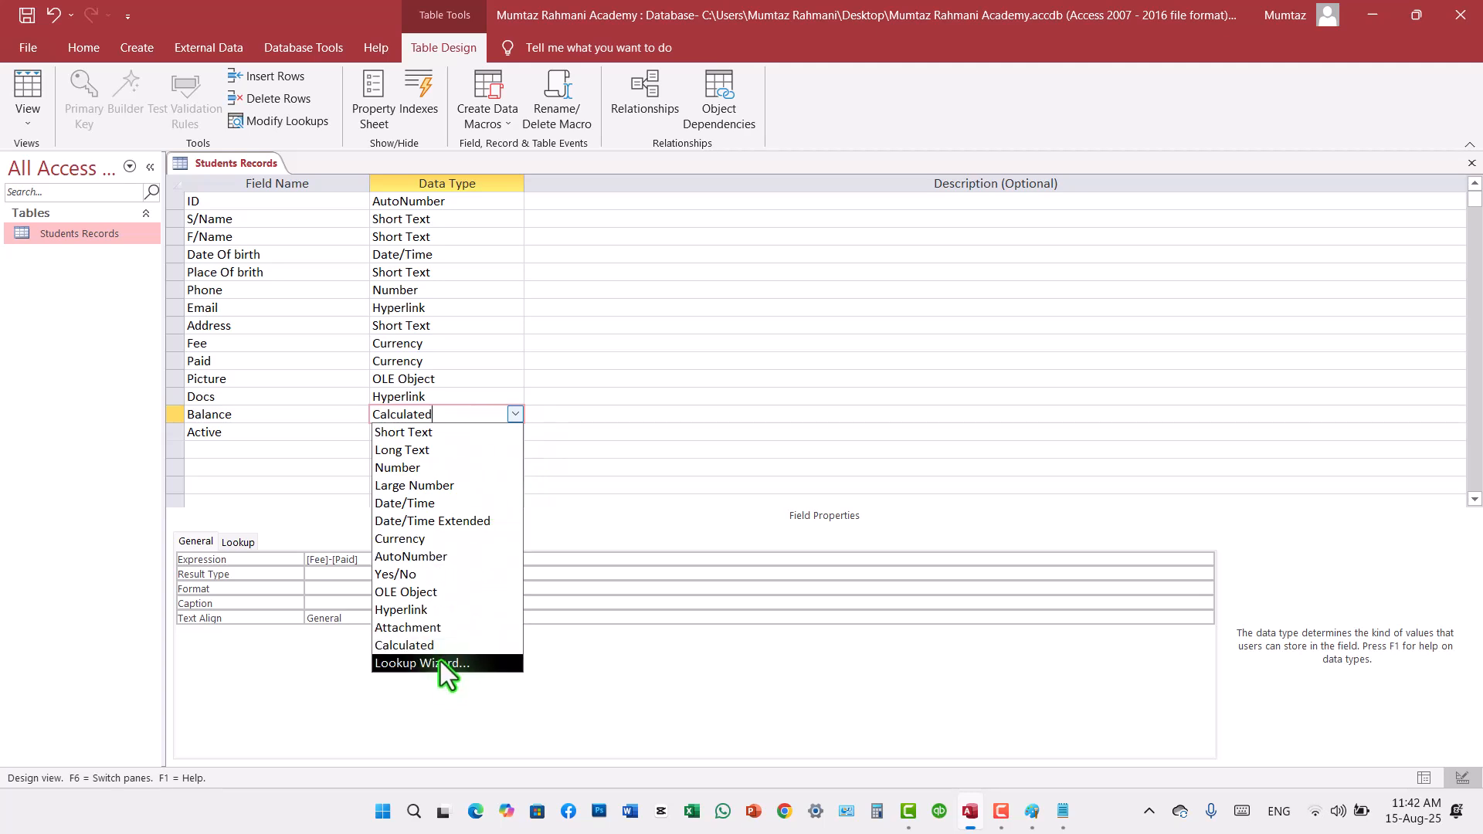
pyautogui.click(222, 450)
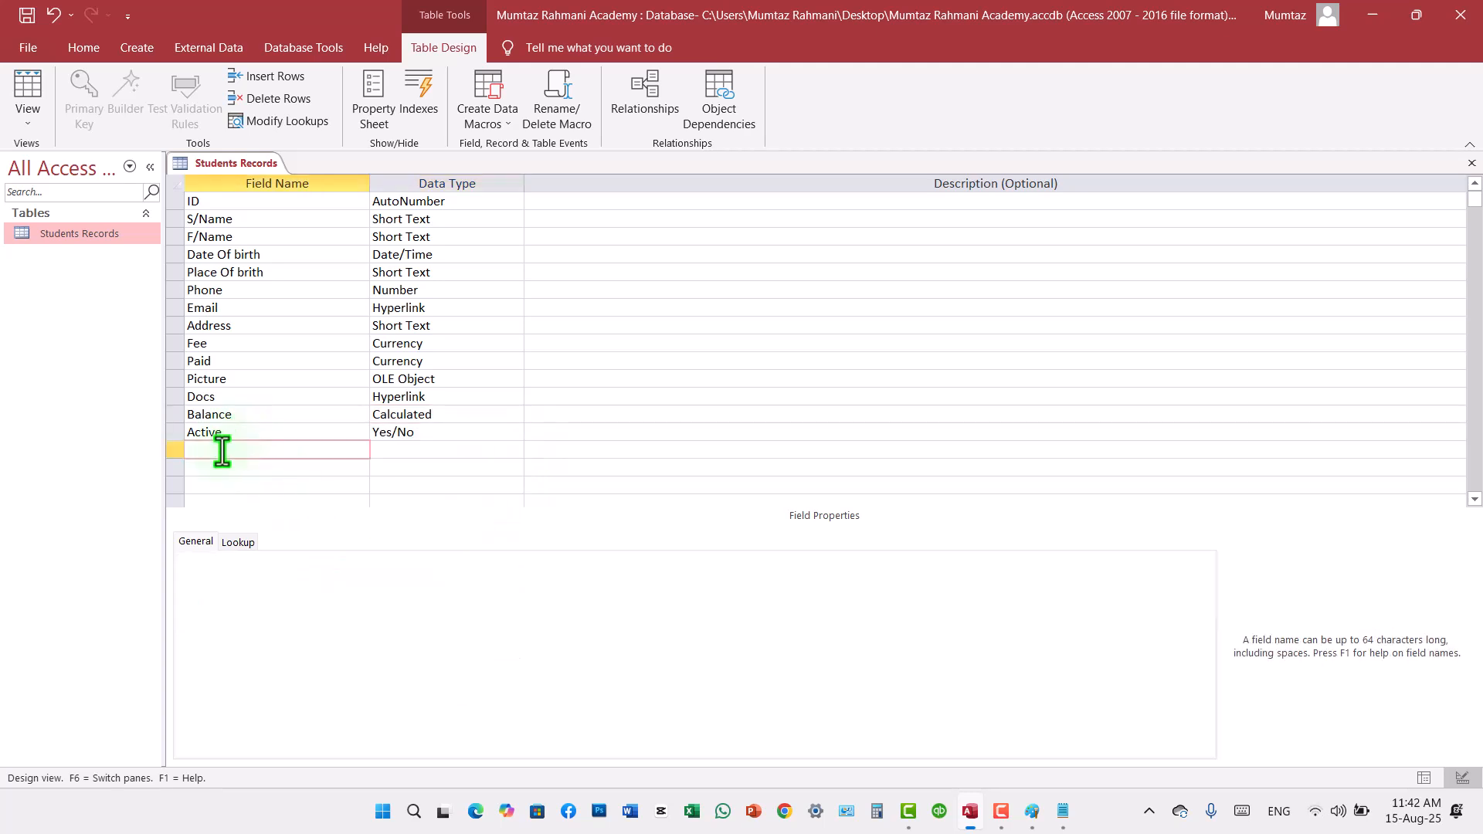
pyautogui.write('Program')
pyautogui.press('Tab')
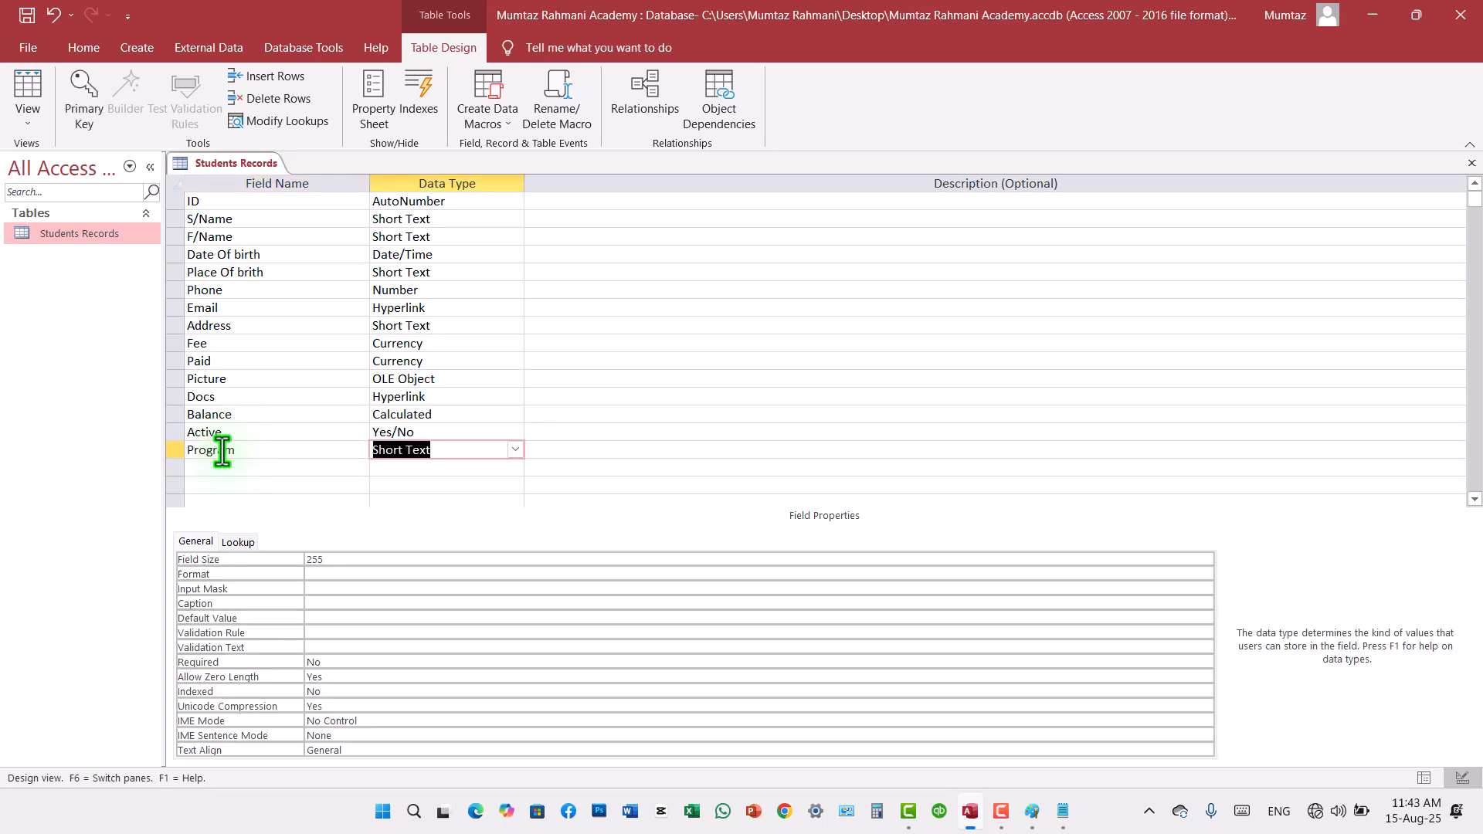
# Step: Start the Lookup Wizard for the Program field and choose to type in the lookup values
pyautogui.click(513, 449)
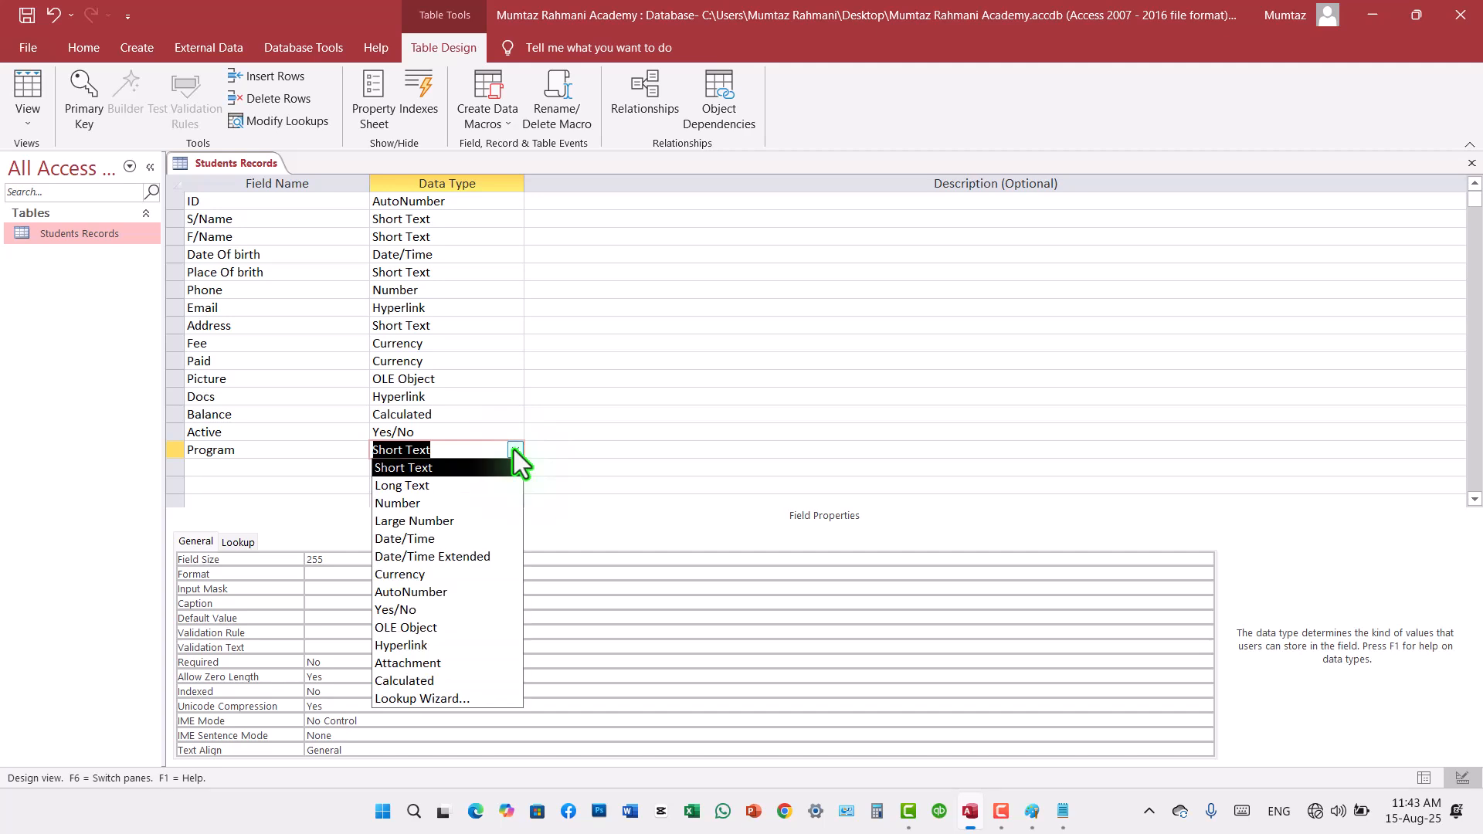
pyautogui.click(433, 699)
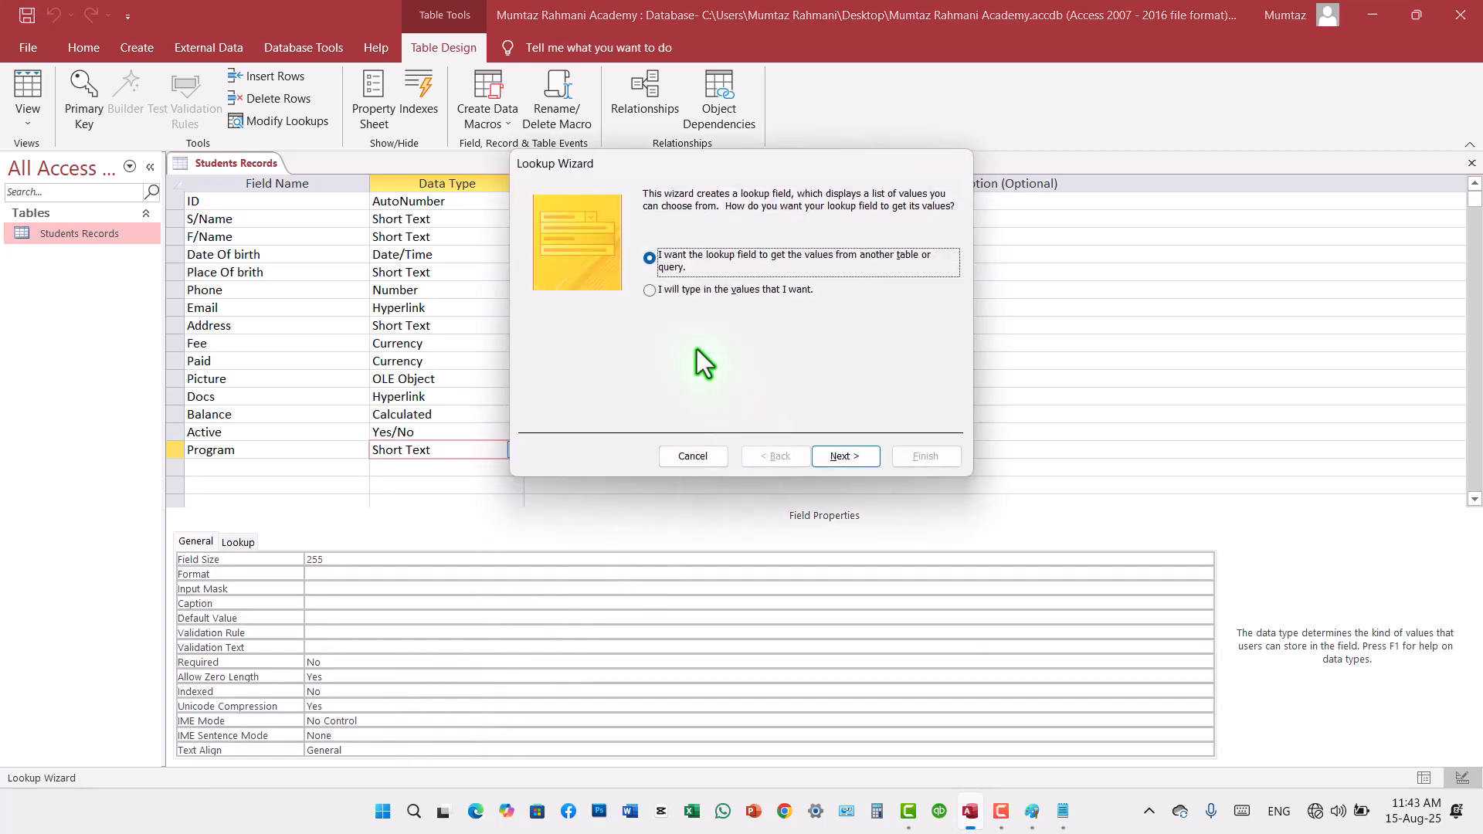
pyautogui.click(650, 291)
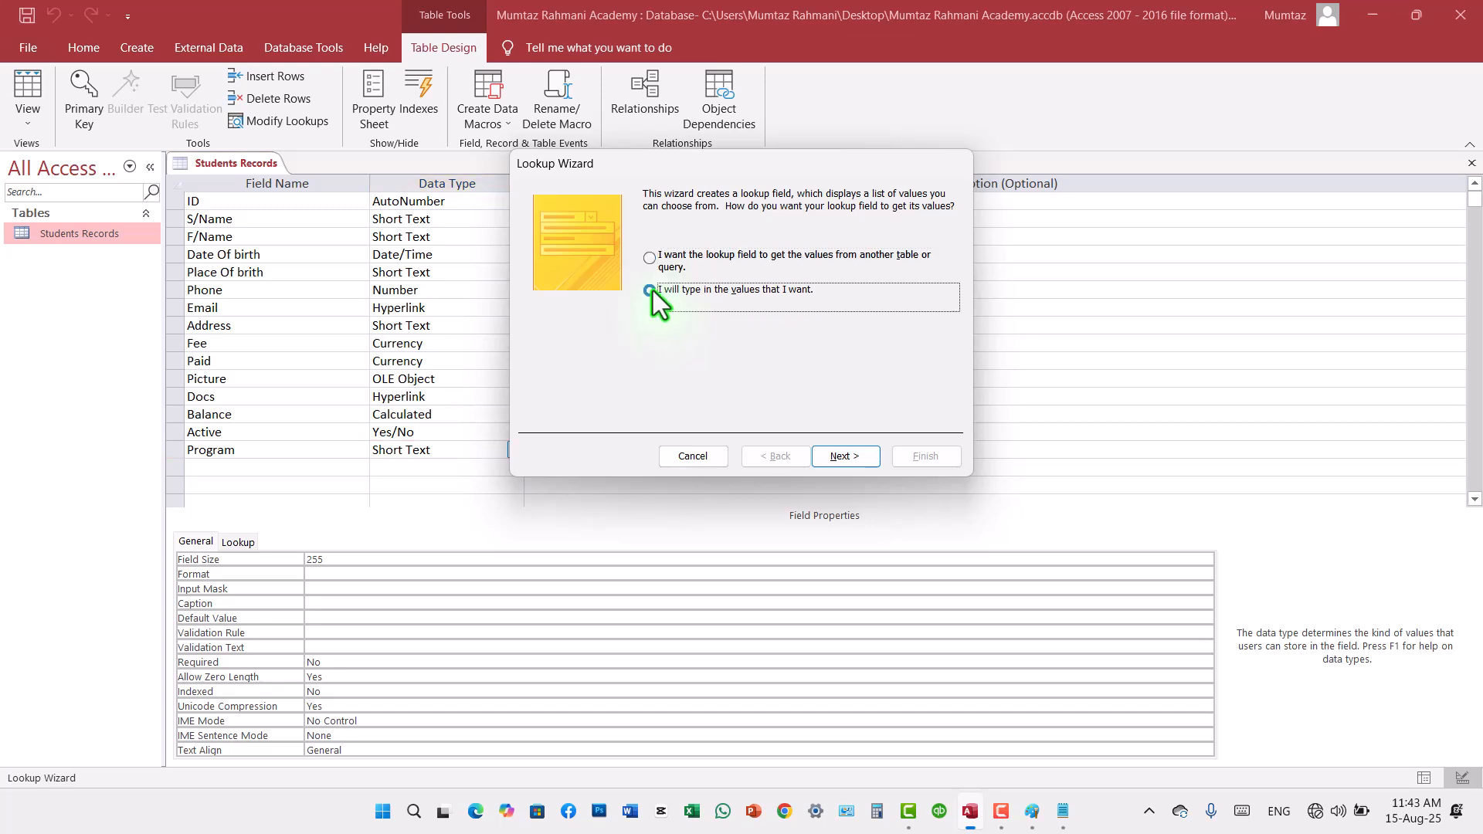
pyautogui.click(845, 457)
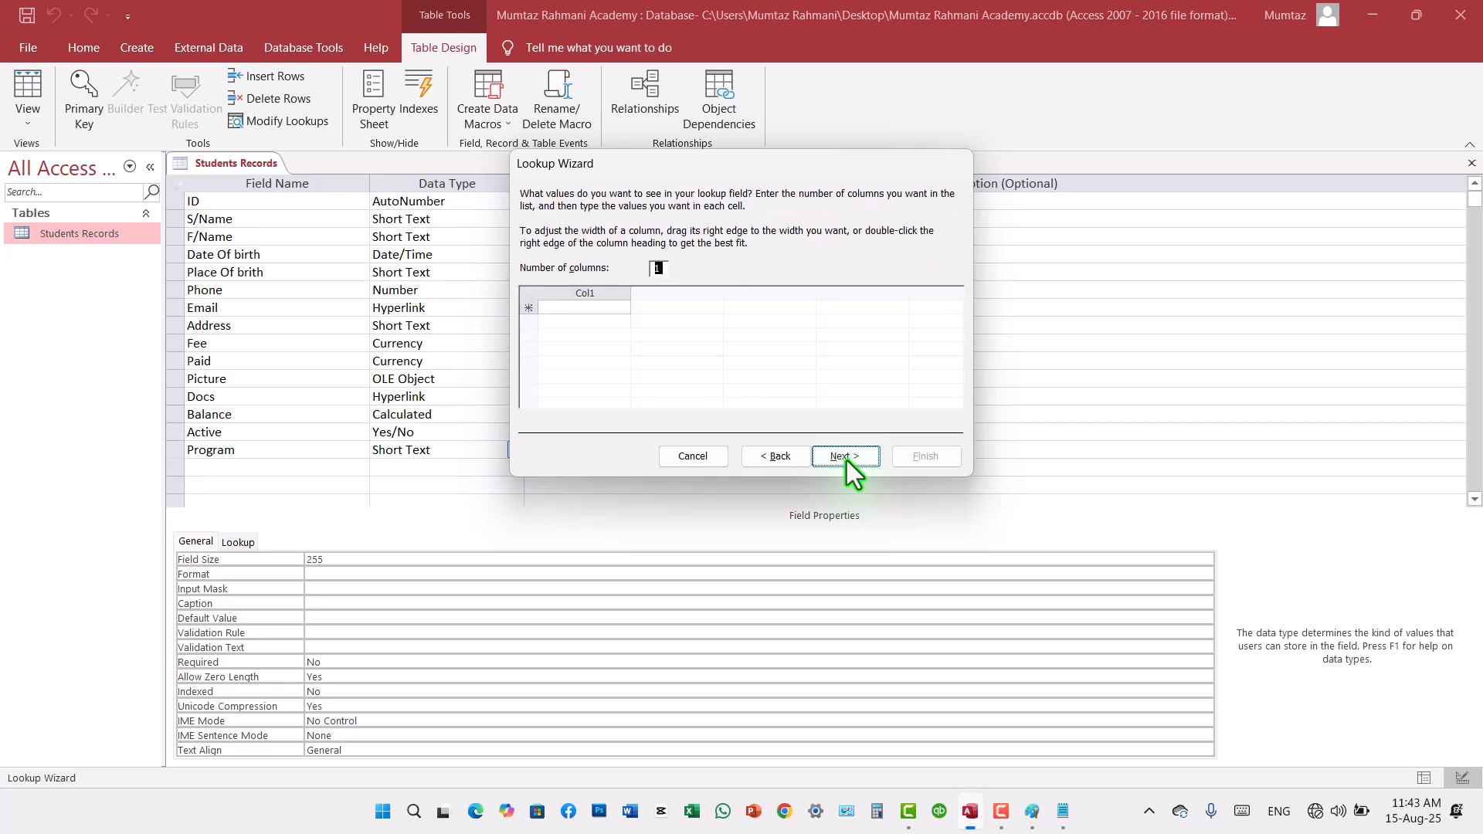
# Step: Enter DIT, DEL, CIT, MOS, DATABASE, NETWORKING and INTERNET as the Program lookup values and finish the wizard
pyautogui.click(605, 309)
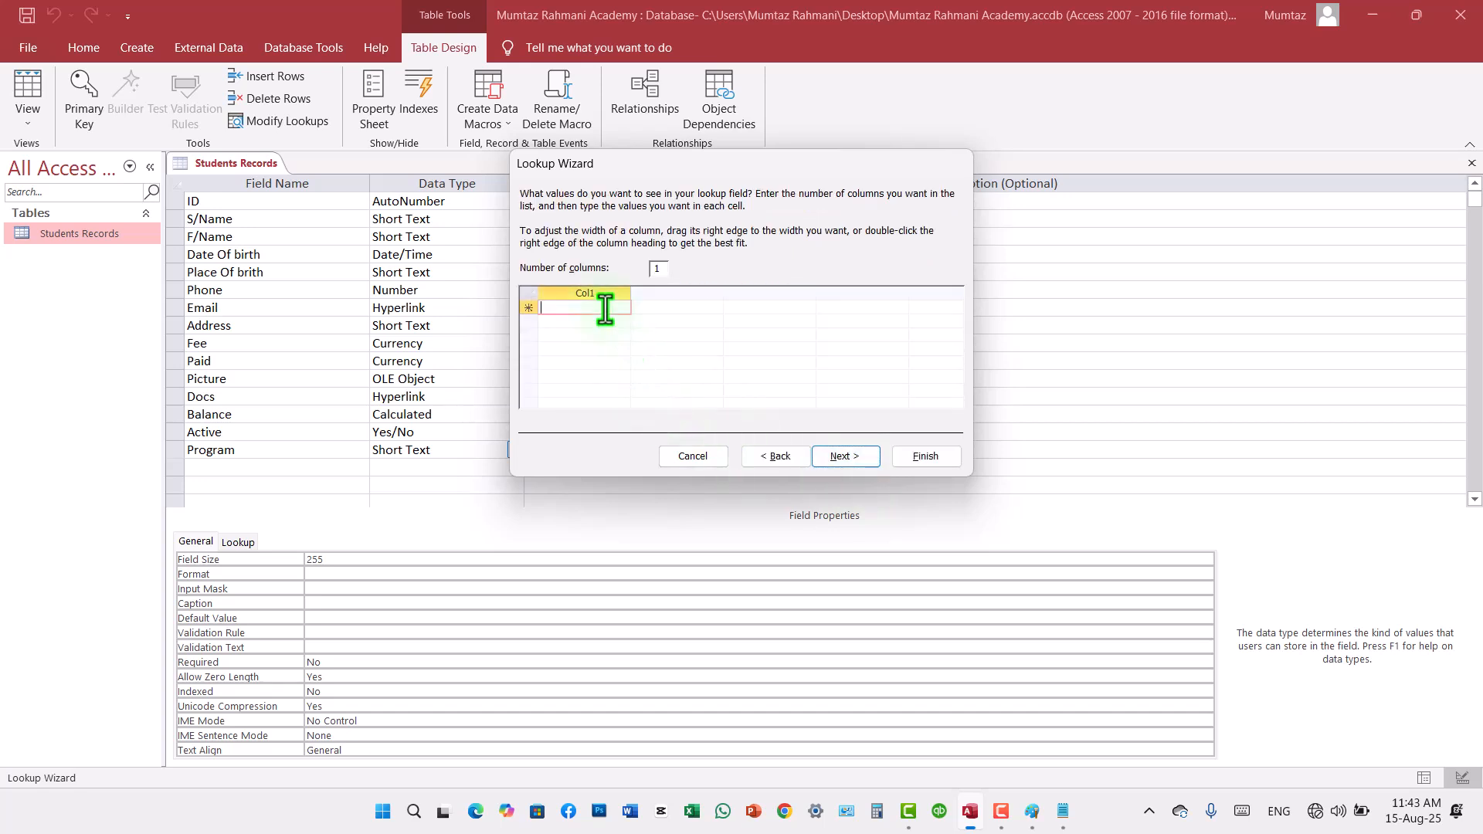
pyautogui.press('capslock')
pyautogui.write('DIT')
pyautogui.press('Return')
pyautogui.write('DEL')
pyautogui.press('Return')
pyautogui.write('CIT')
pyautogui.press('Return')
pyautogui.write('MOS')
pyautogui.press('Return')
pyautogui.write('DA')
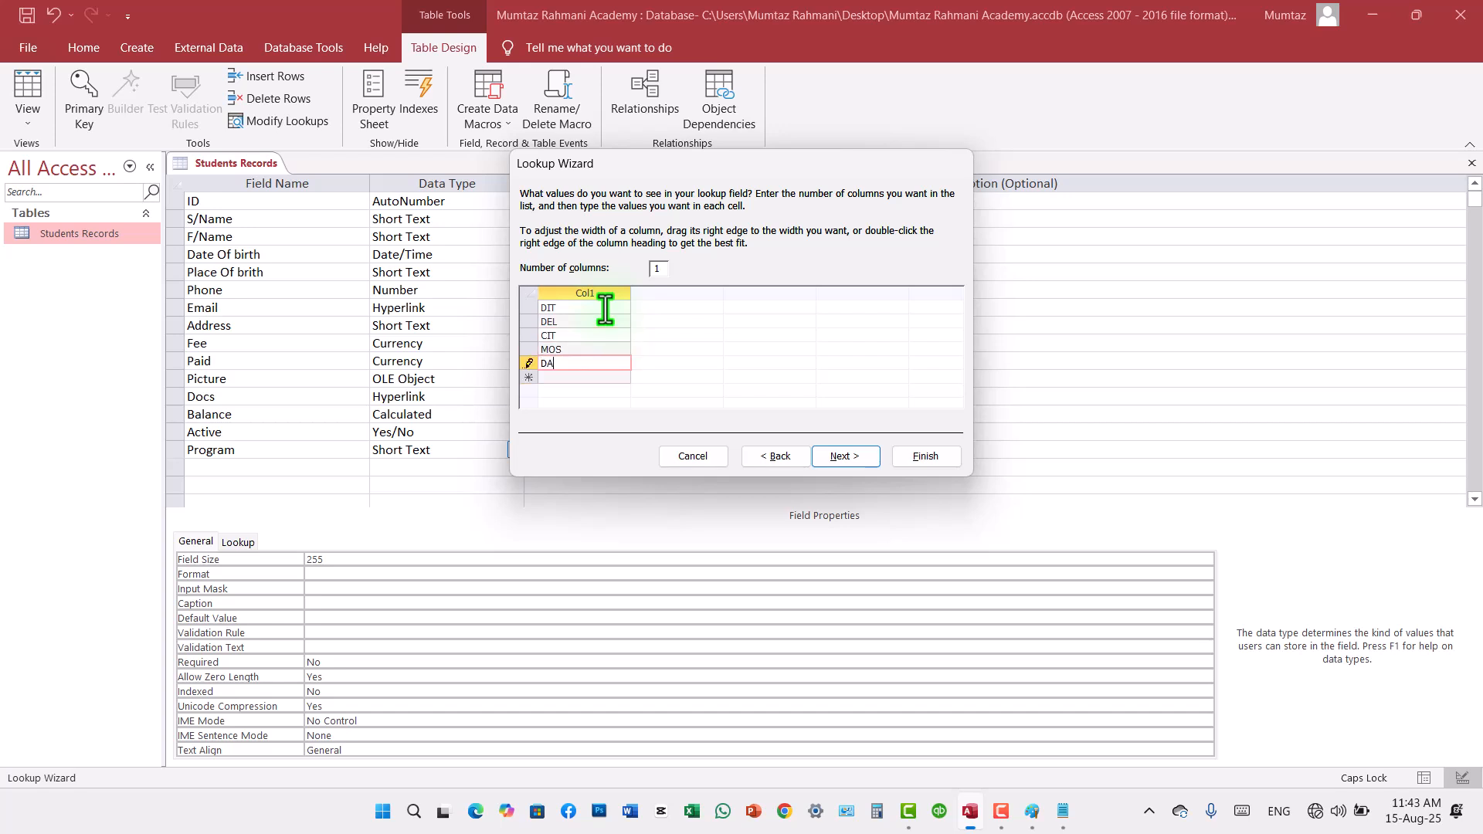
pyautogui.write('TABASE')
pyautogui.press('Return')
pyautogui.write('NETWORKING')
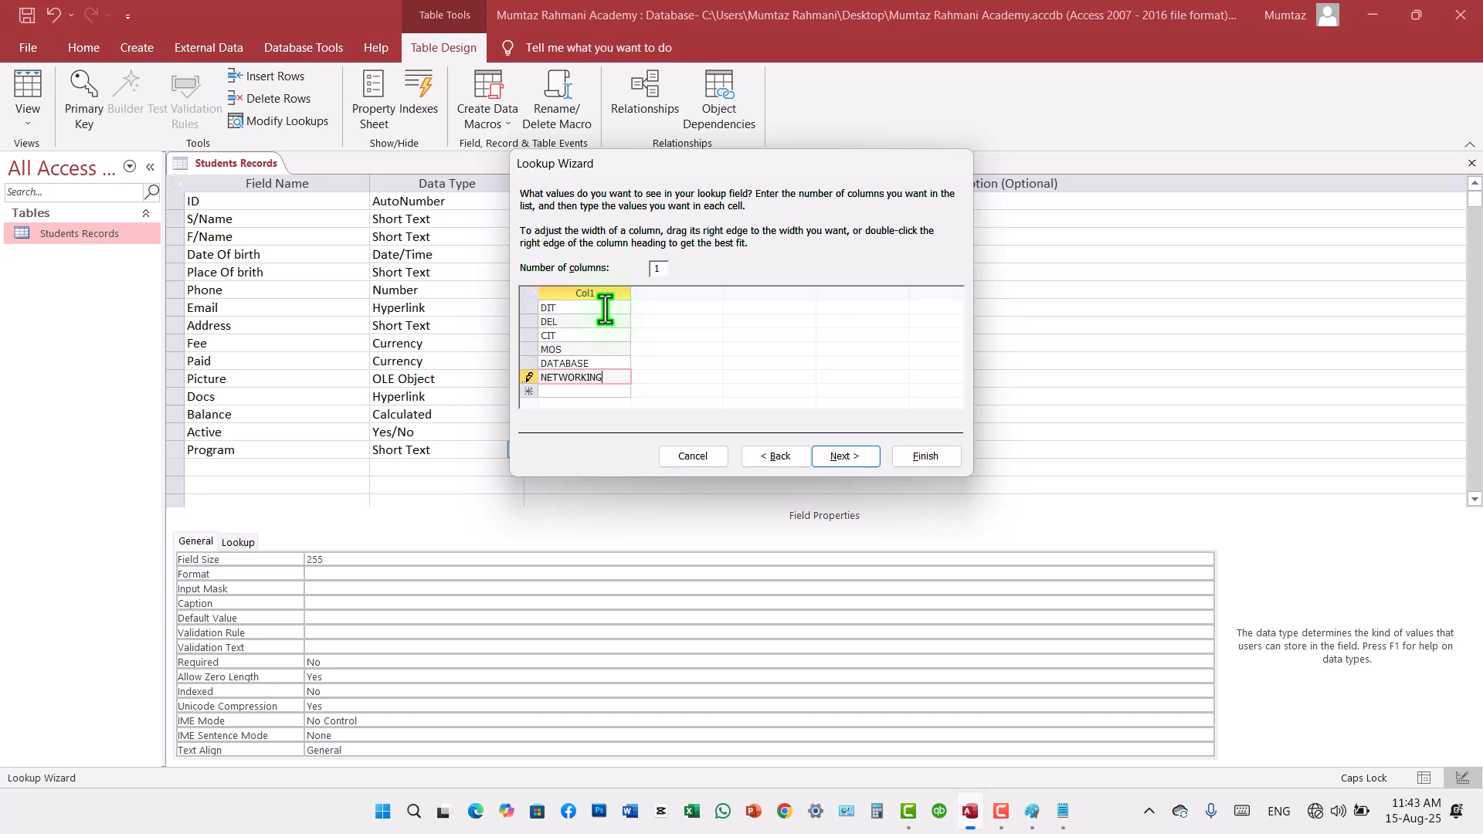
pyautogui.press('Return')
pyautogui.write('INTERNET')
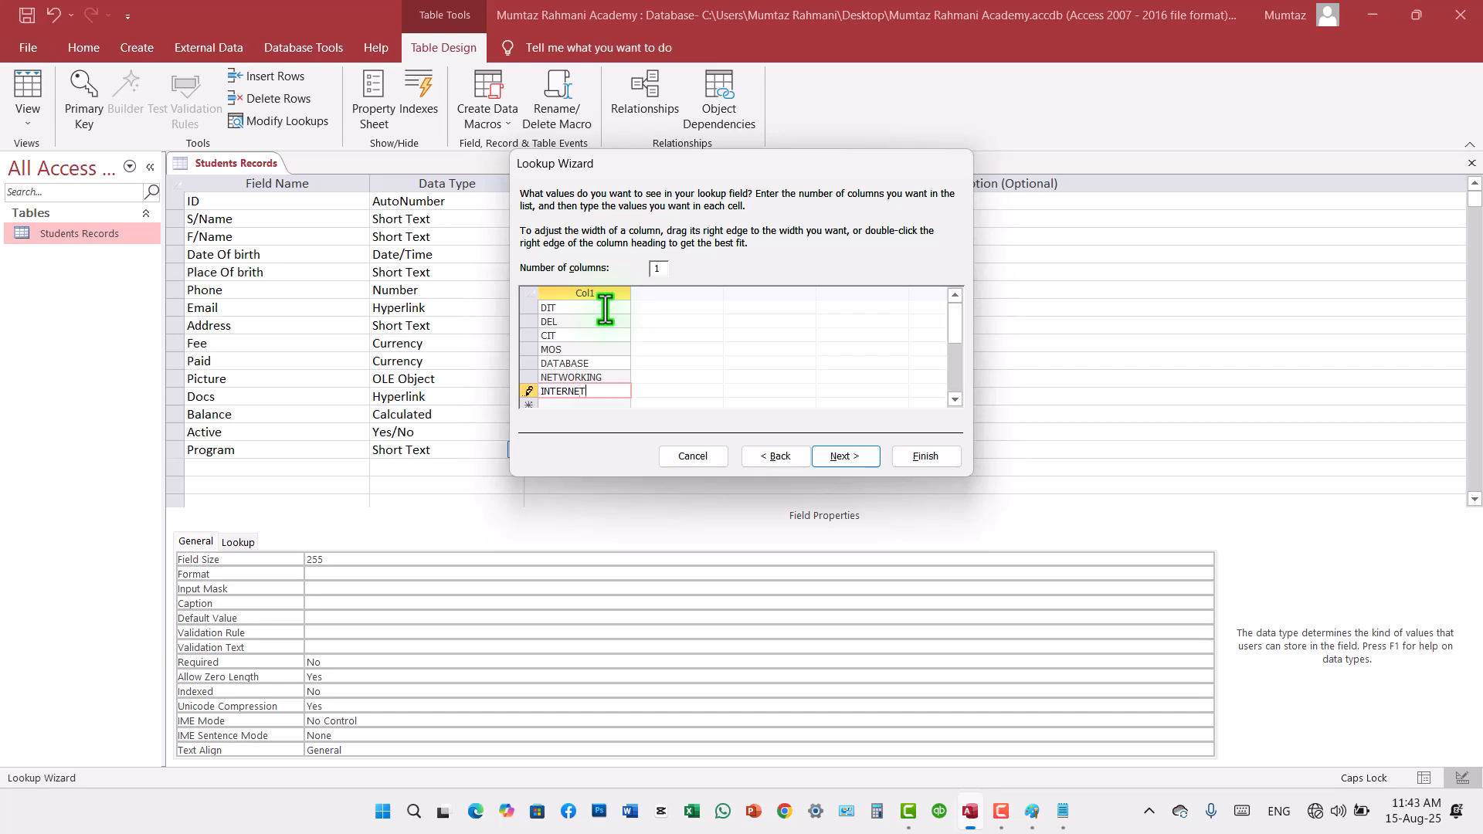
pyautogui.click(844, 457)
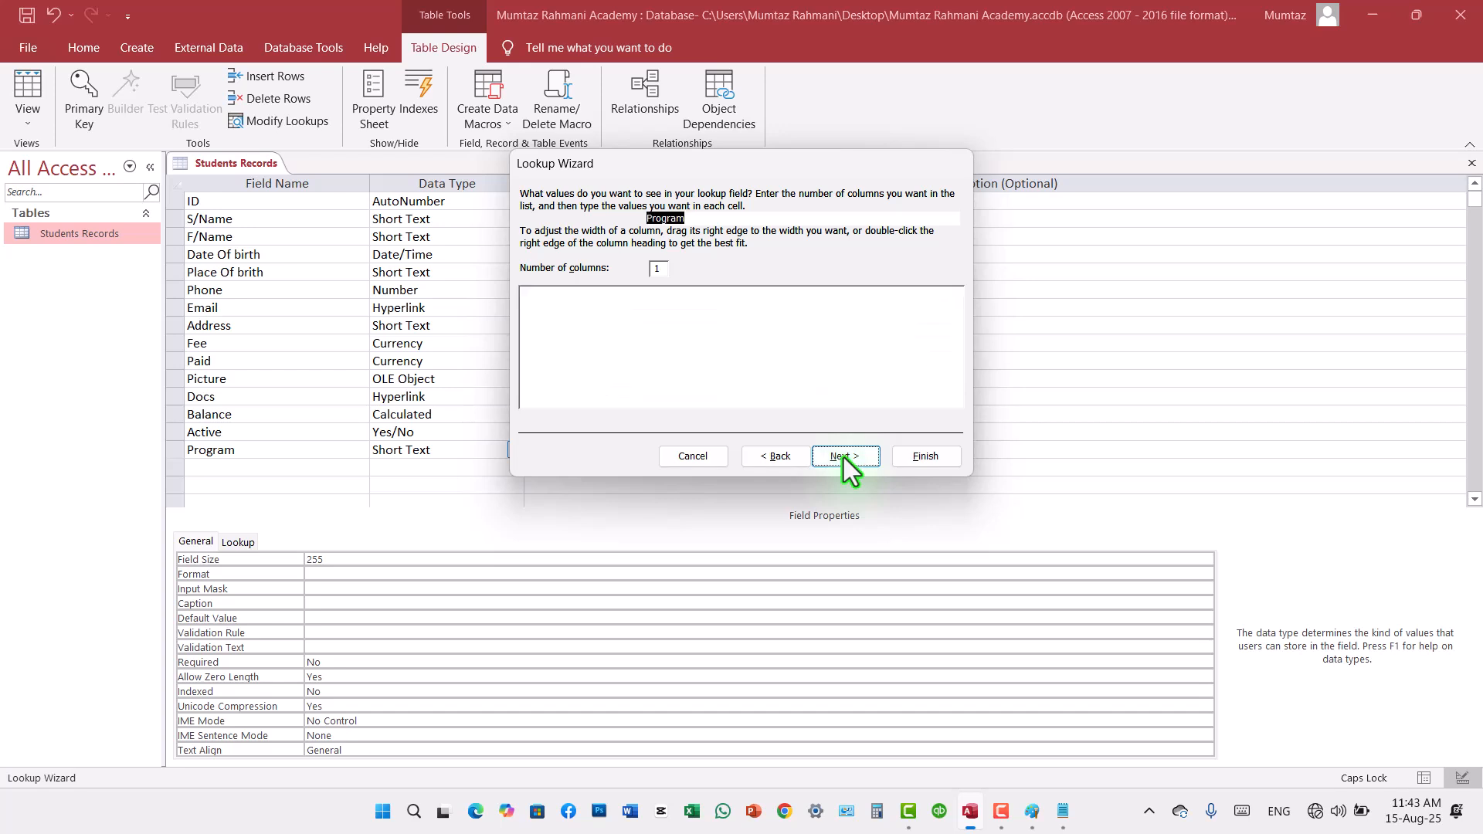
pyautogui.click(932, 462)
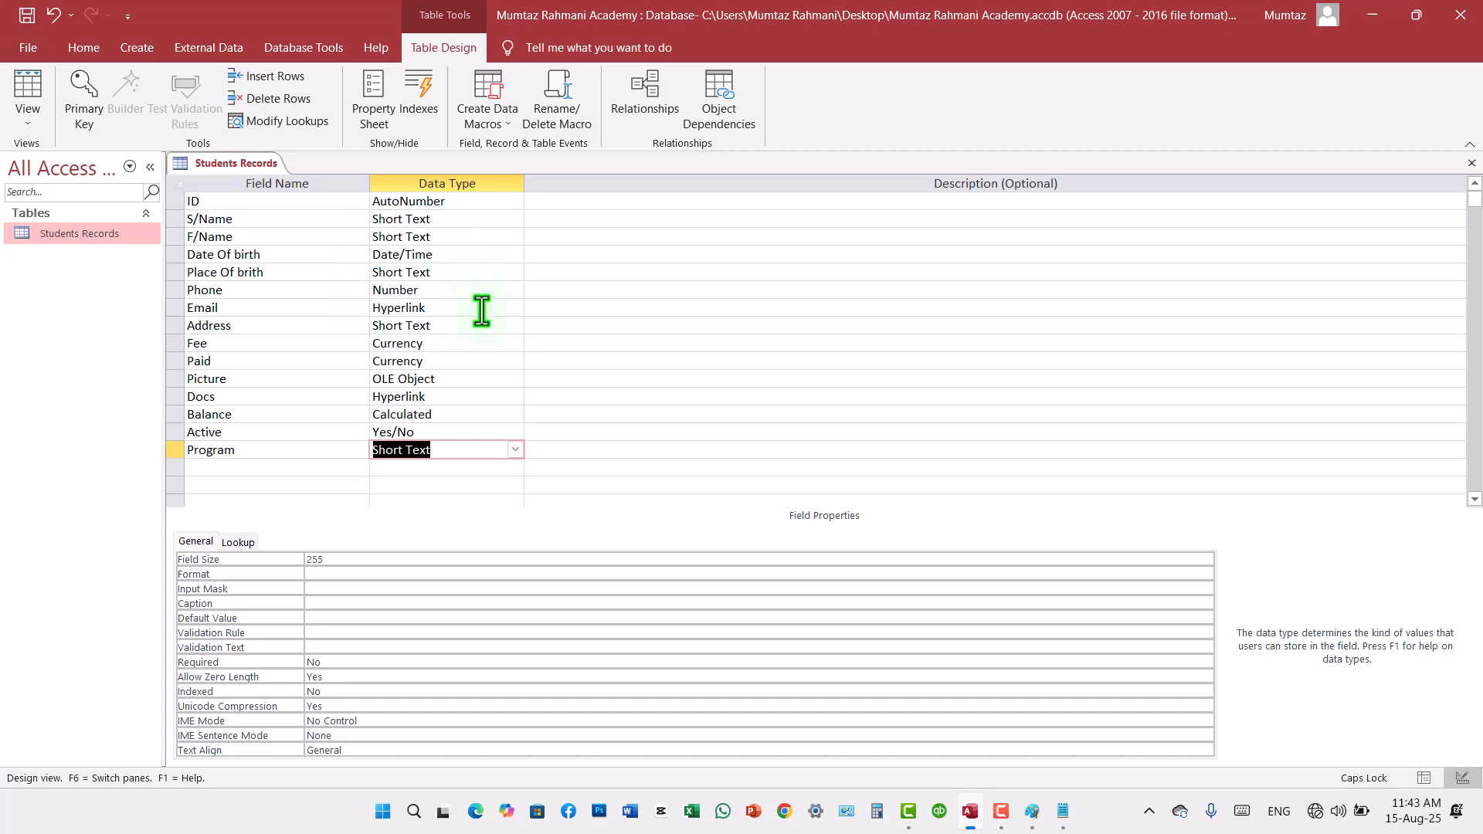
pyautogui.click(514, 450)
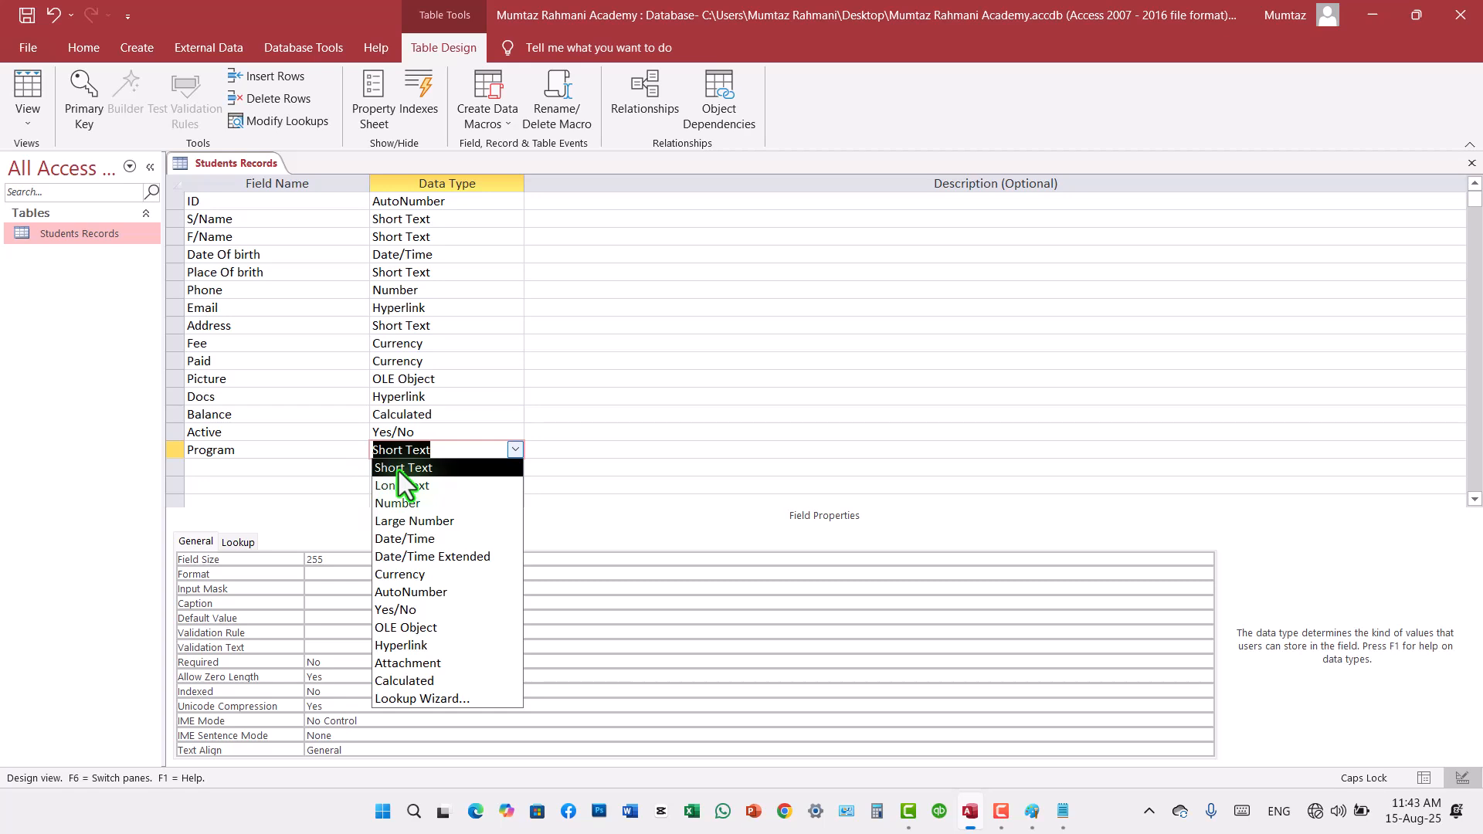
pyautogui.click(516, 456)
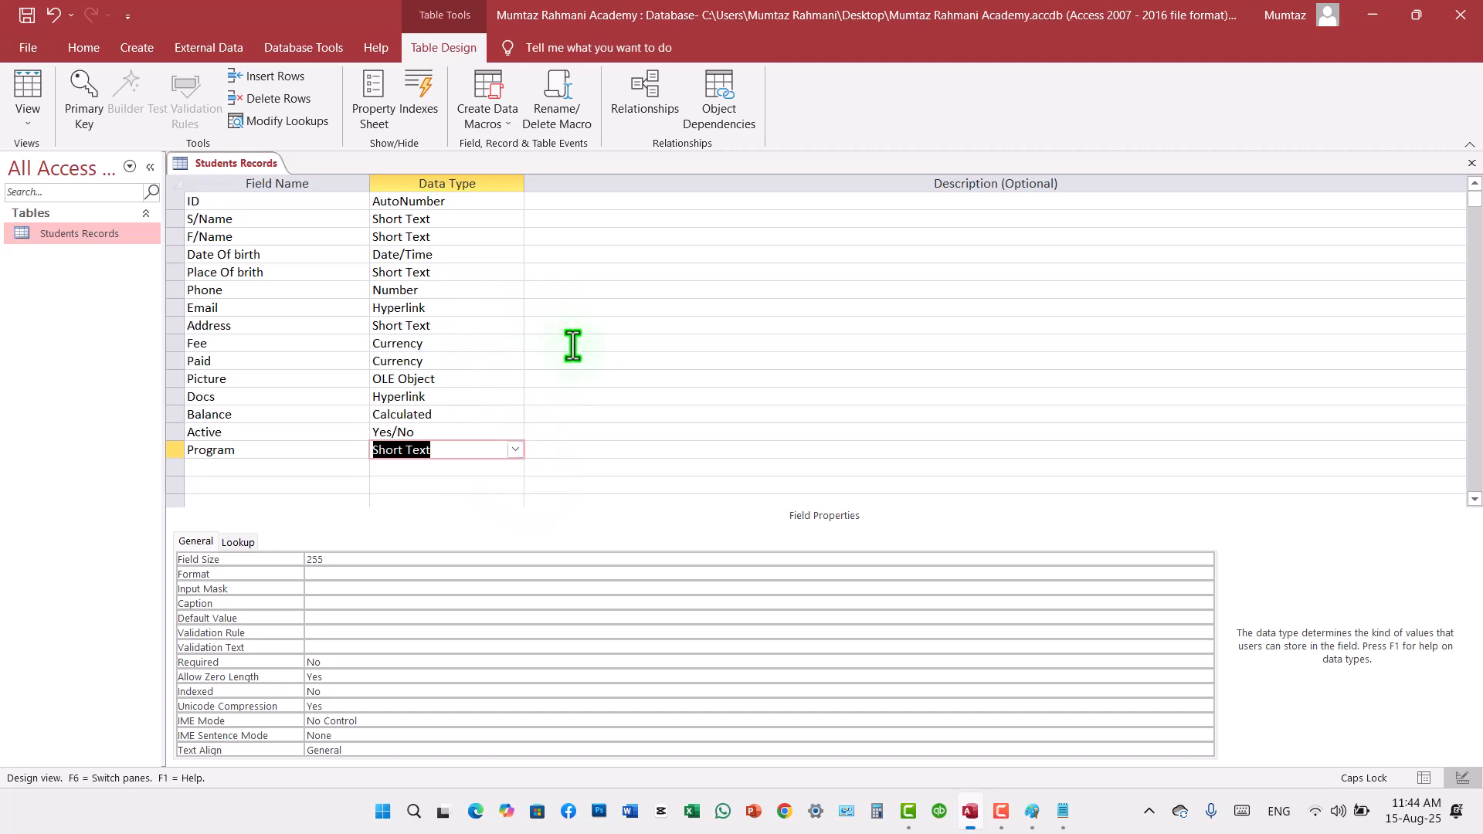
# Step: Save the table design, accepting the change to the Paid column, and switch to Datasheet View
pyautogui.click(31, 17)
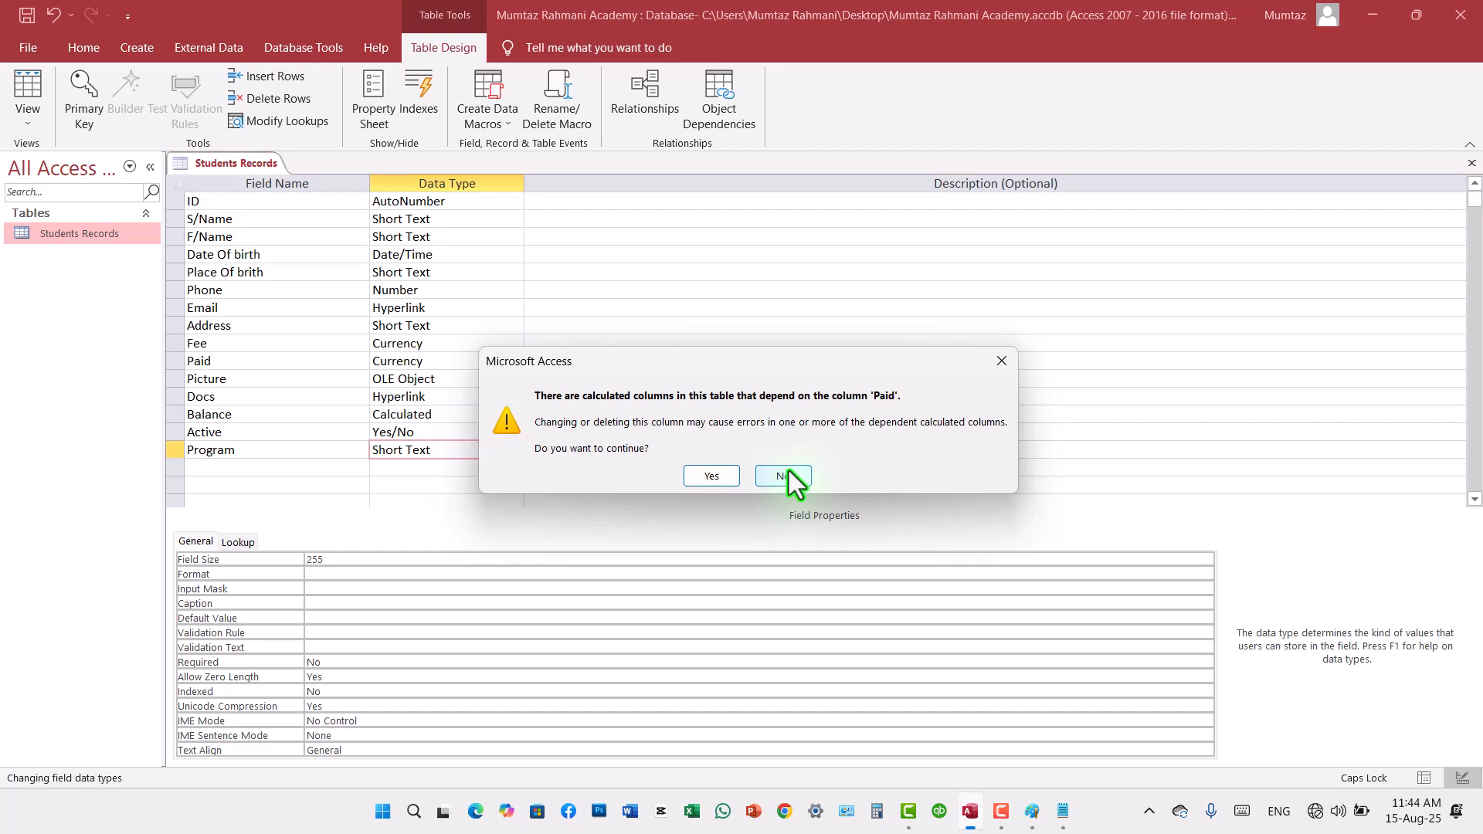
pyautogui.click(712, 476)
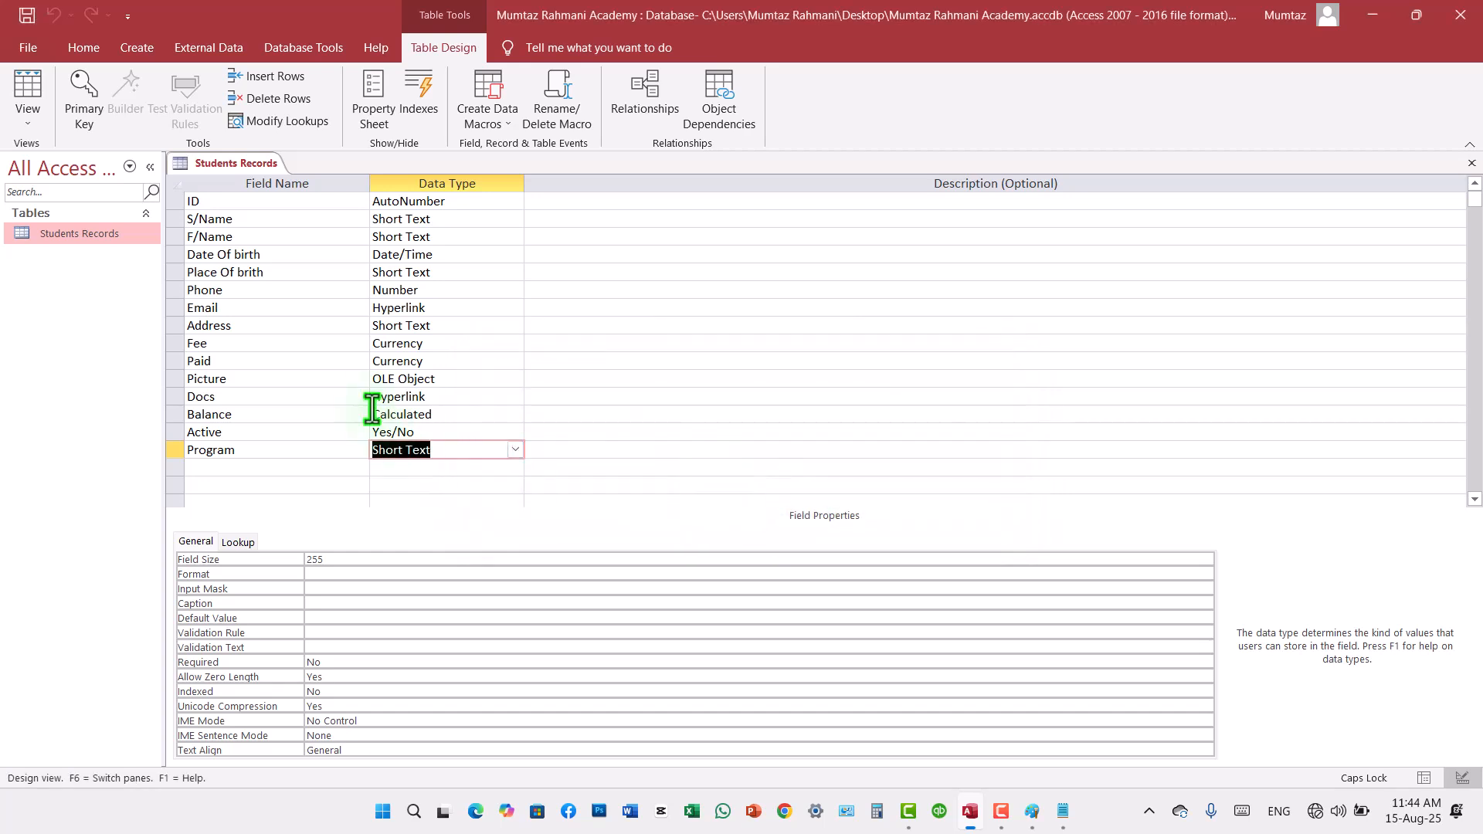
pyautogui.click(16, 81)
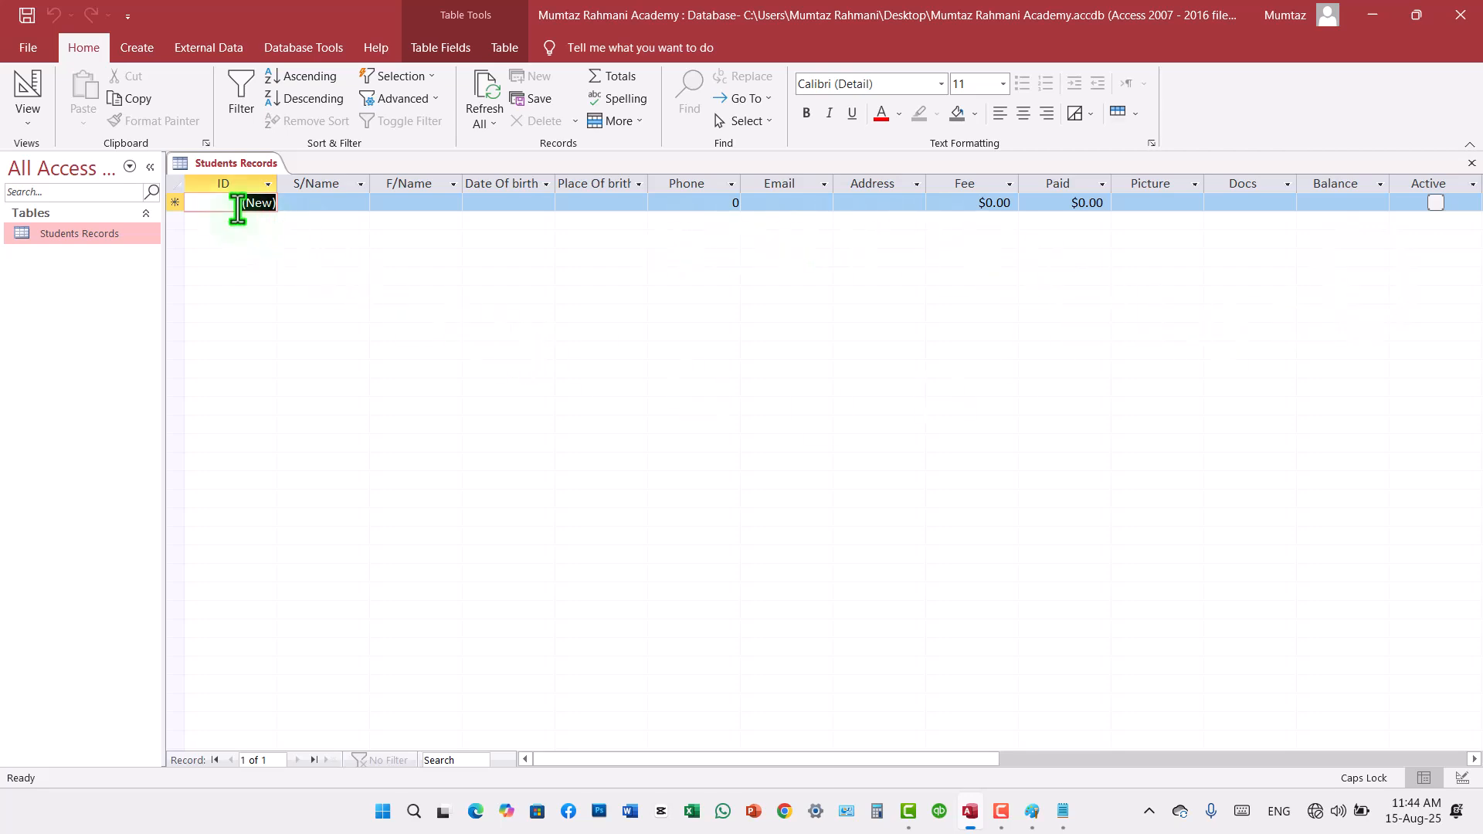
# Step: Enter the student's name and the father's name in the first record
pyautogui.click(334, 209)
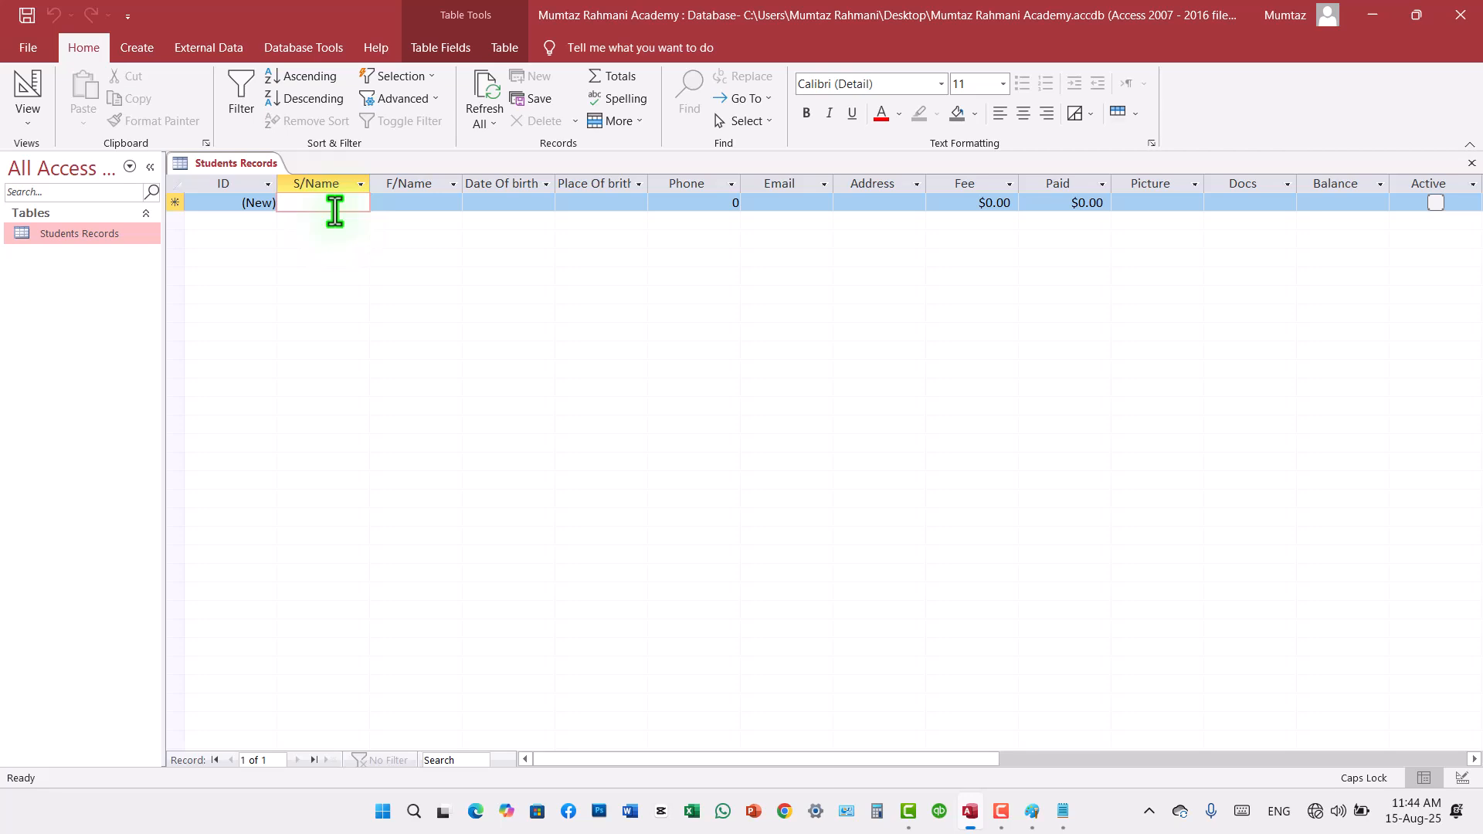
pyautogui.click(245, 204)
pyautogui.press('Tab')
pyautogui.write('T')
pyautogui.press('BackSpace')
pyautogui.write('aHMA')
pyautogui.press('BackSpace')
pyautogui.press('BackSpace')
pyautogui.press('BackSpace')
pyautogui.press('BackSpace')
pyautogui.press('capslock')
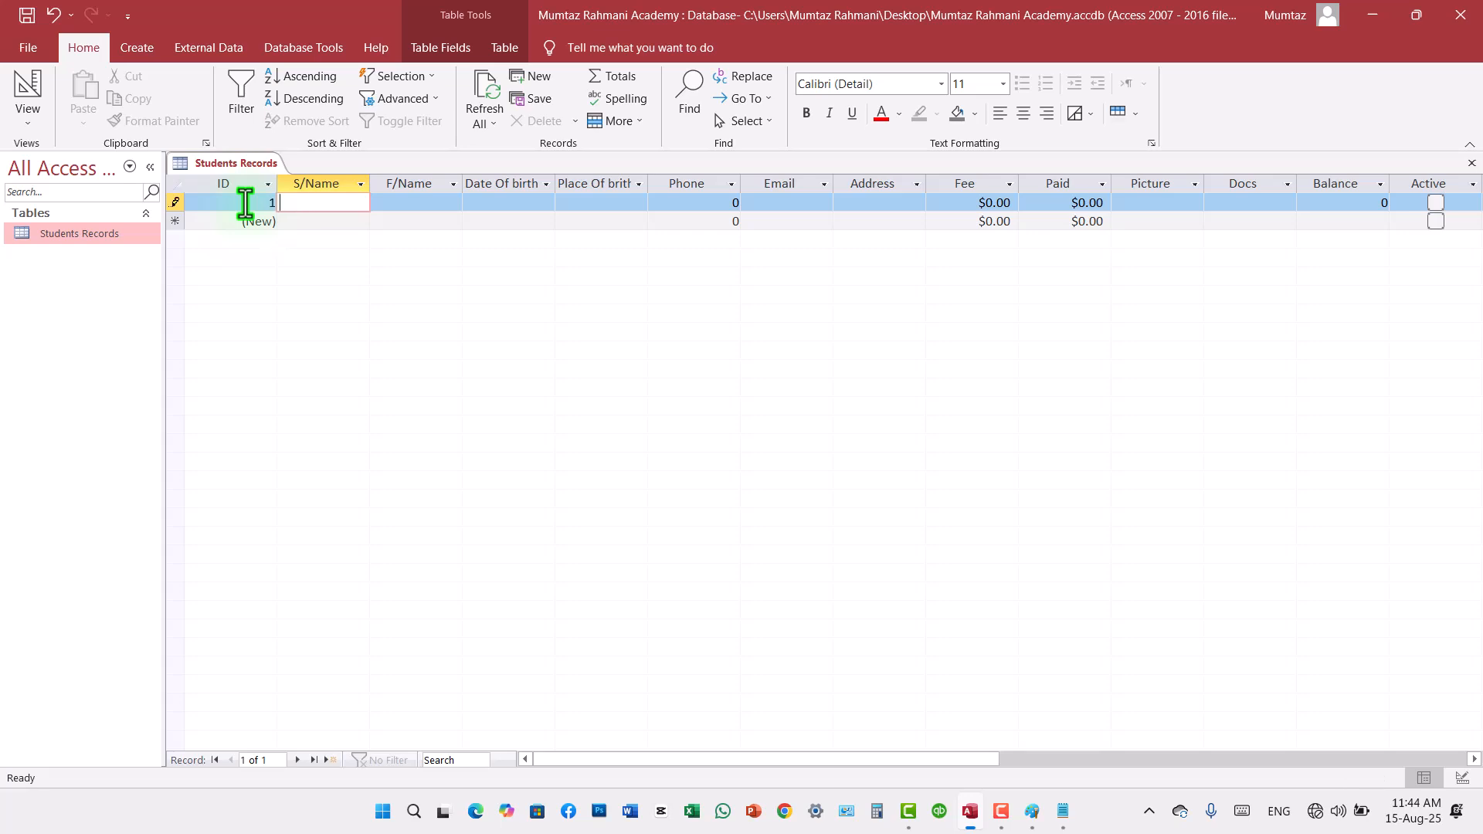
pyautogui.press('Tab')
pyautogui.press('Tab')
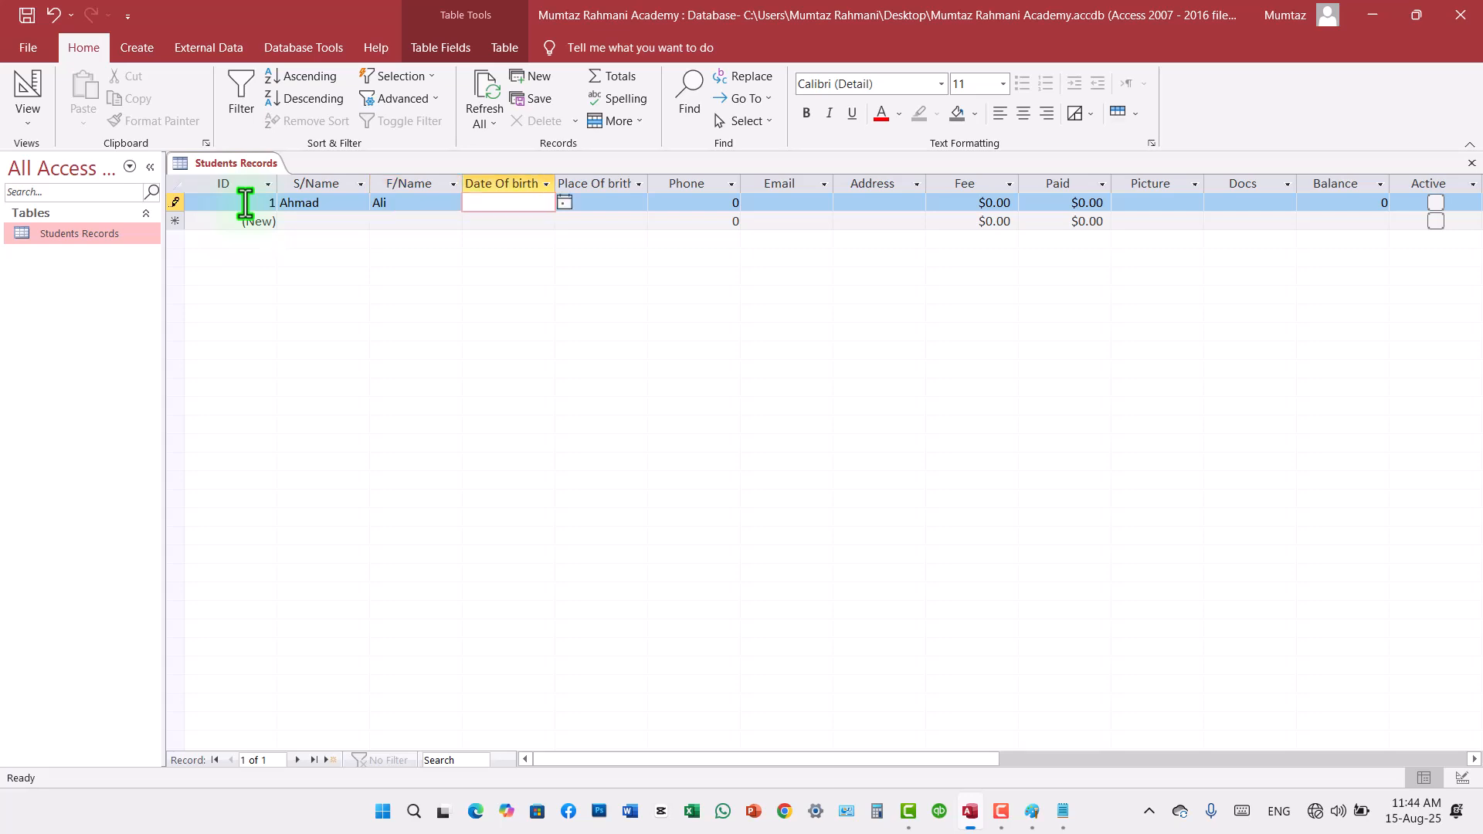
# Step: Try to enter the text "adsfasdf" in the first record's Date Of birth field, and clear it
pyautogui.write('adsfasdf')
pyautogui.press('Tab')
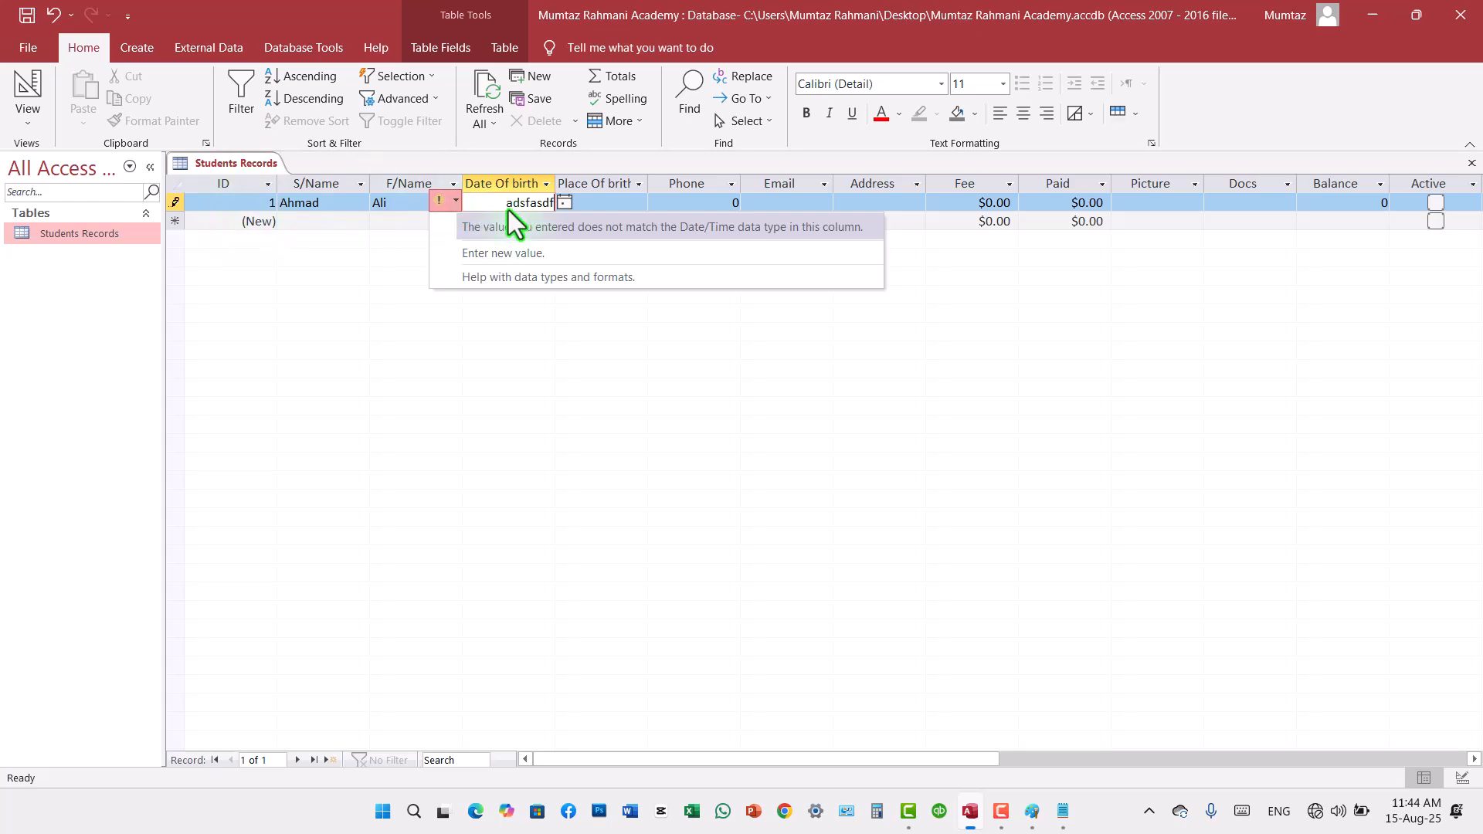
pyautogui.moveTo(490, 205); pyautogui.dragTo(556, 206)
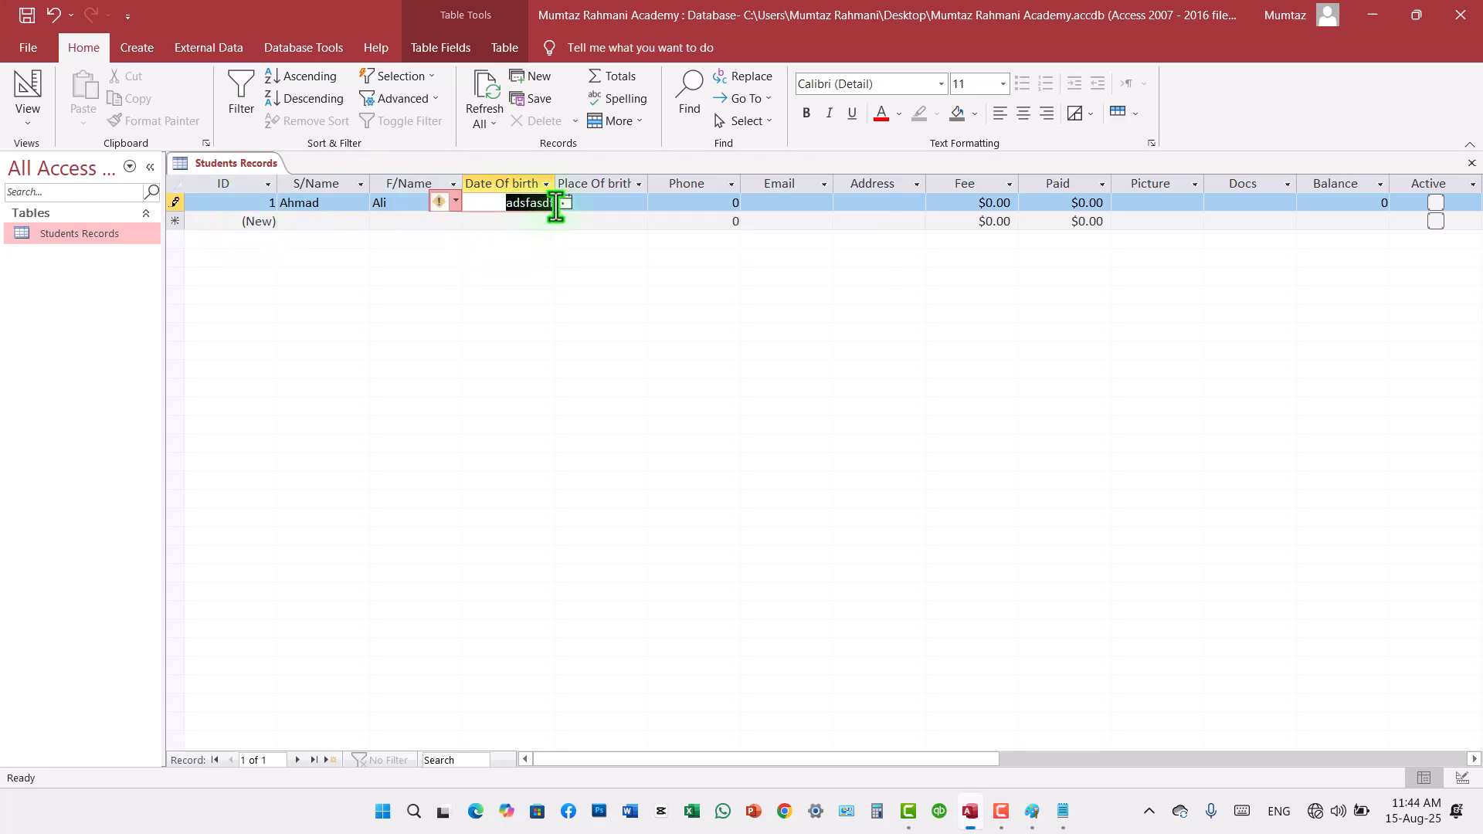
pyautogui.press('Delete')
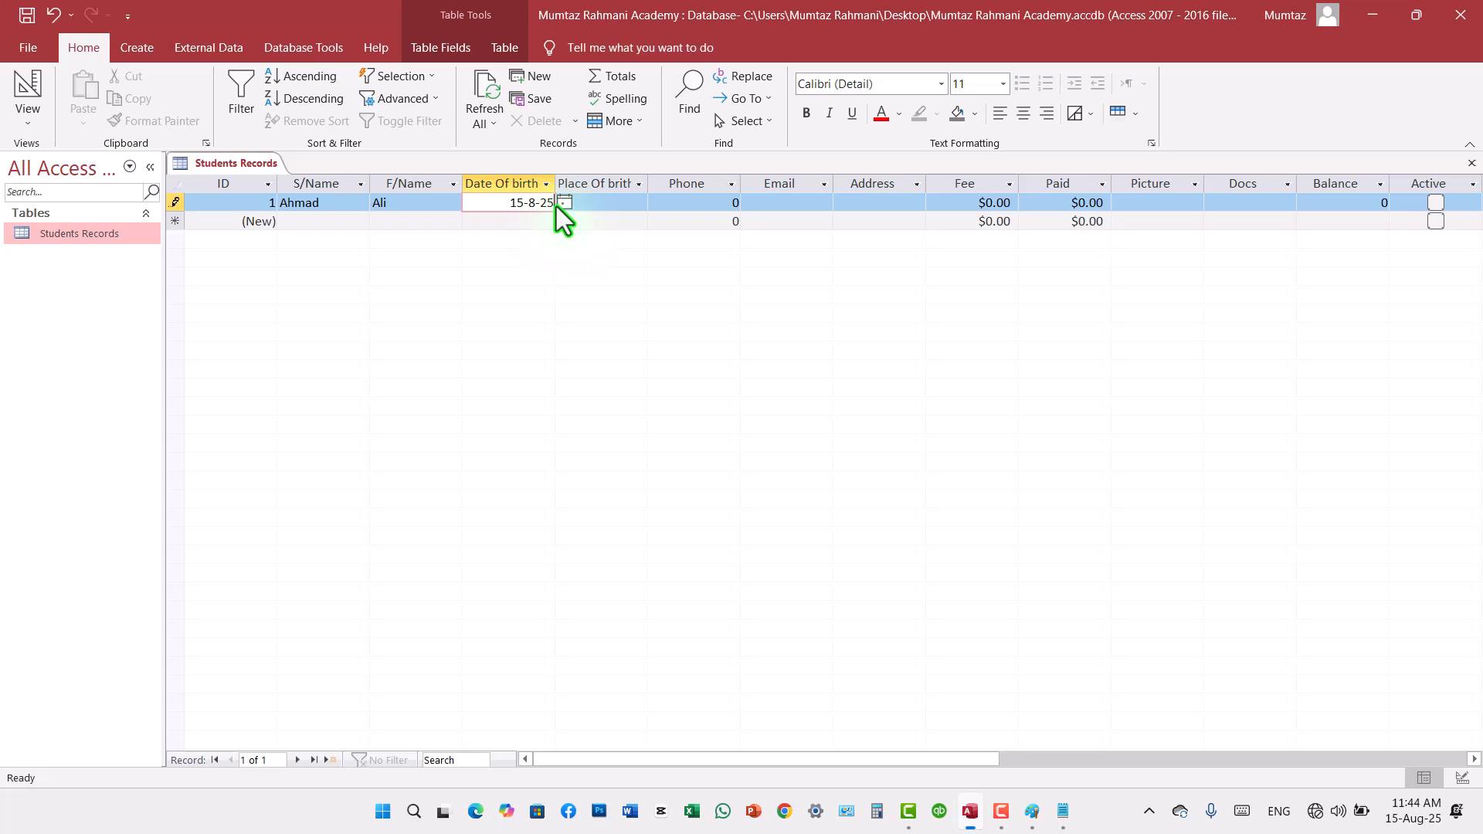
# Step: Enter the date of birth in the first record's Date Of birth field
pyautogui.press('Tab')
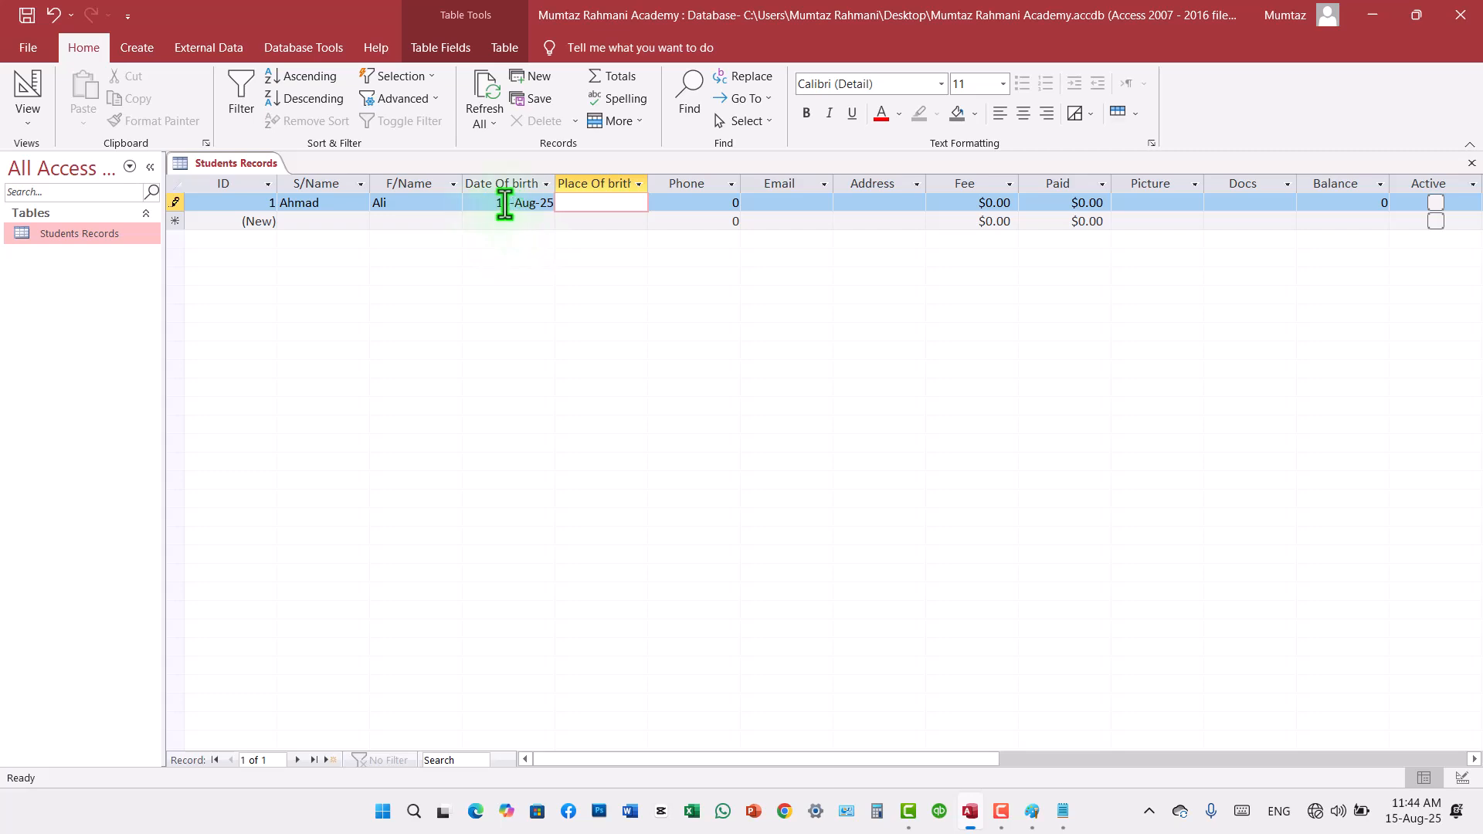
pyautogui.moveTo(494, 205); pyautogui.dragTo(593, 210)
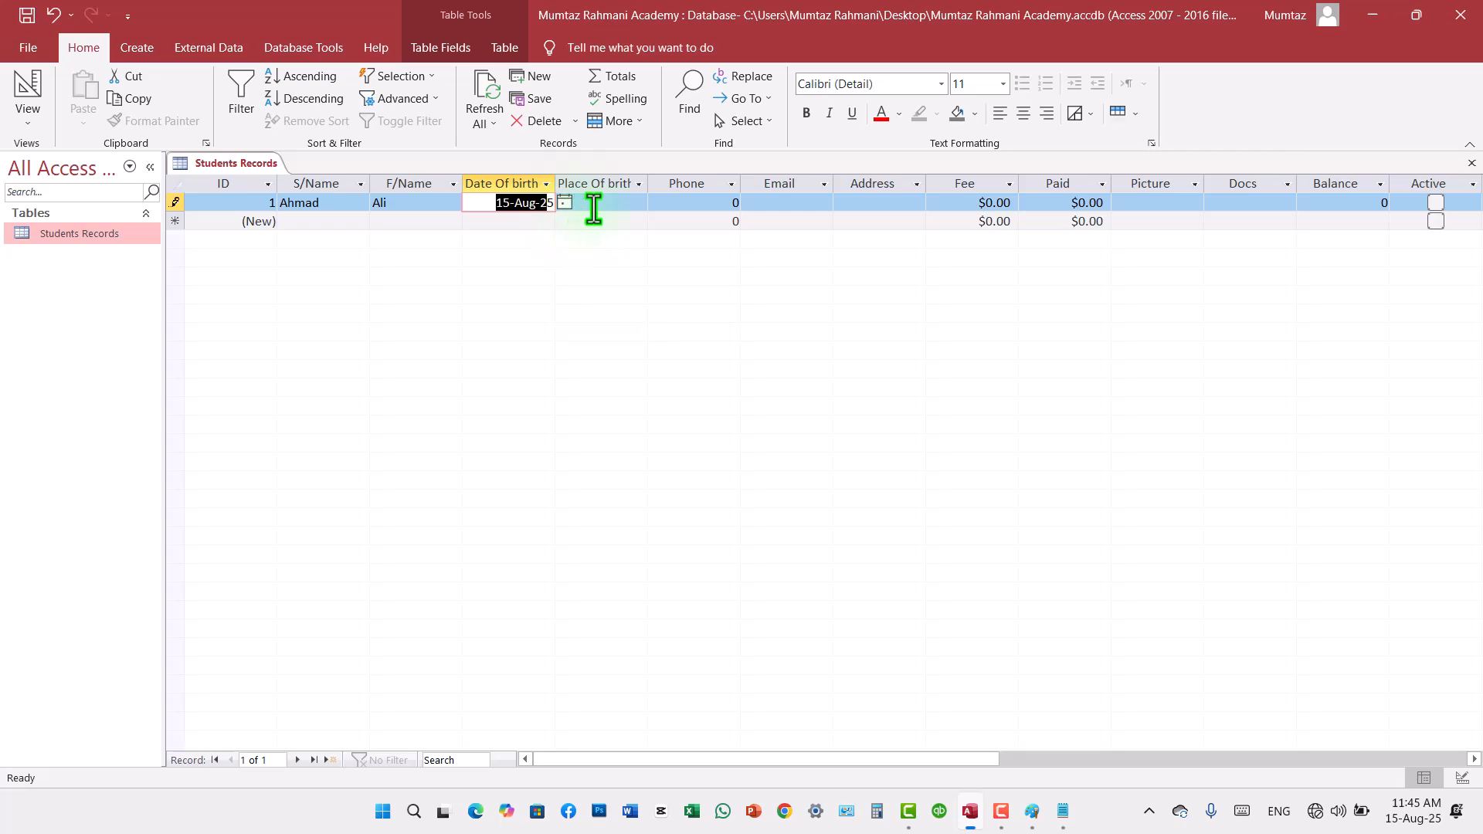
pyautogui.click(593, 208)
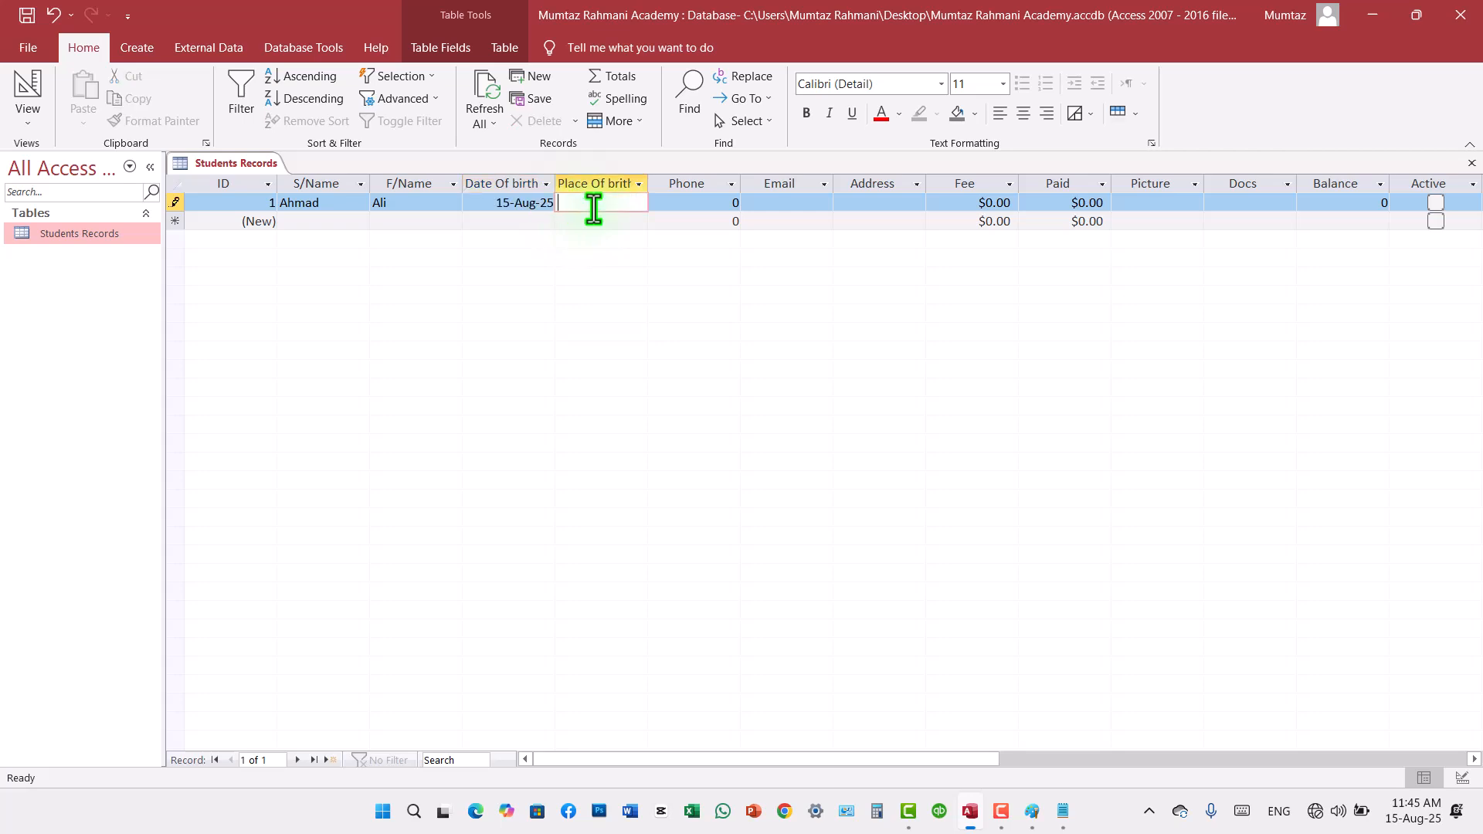
# Step: Try to enter the number 3233 in the first record's Place Of brith field, and clear it
pyautogui.write('3233')
pyautogui.press('Tab')
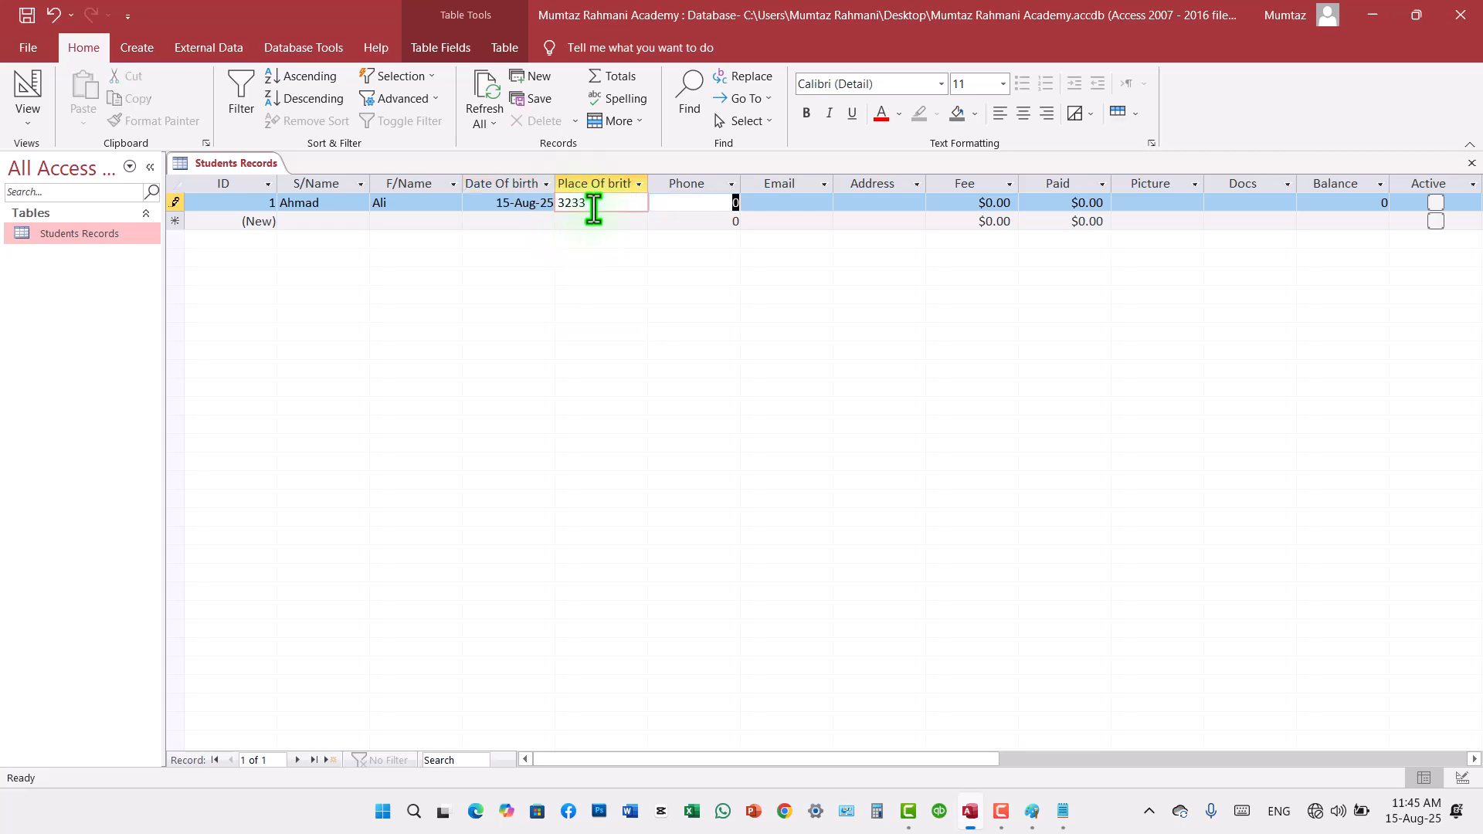
pyautogui.click(593, 209)
pyautogui.press('BackSpace')
pyautogui.press('BackSpace')
pyautogui.press('BackSpace')
pyautogui.press('BackSpace')
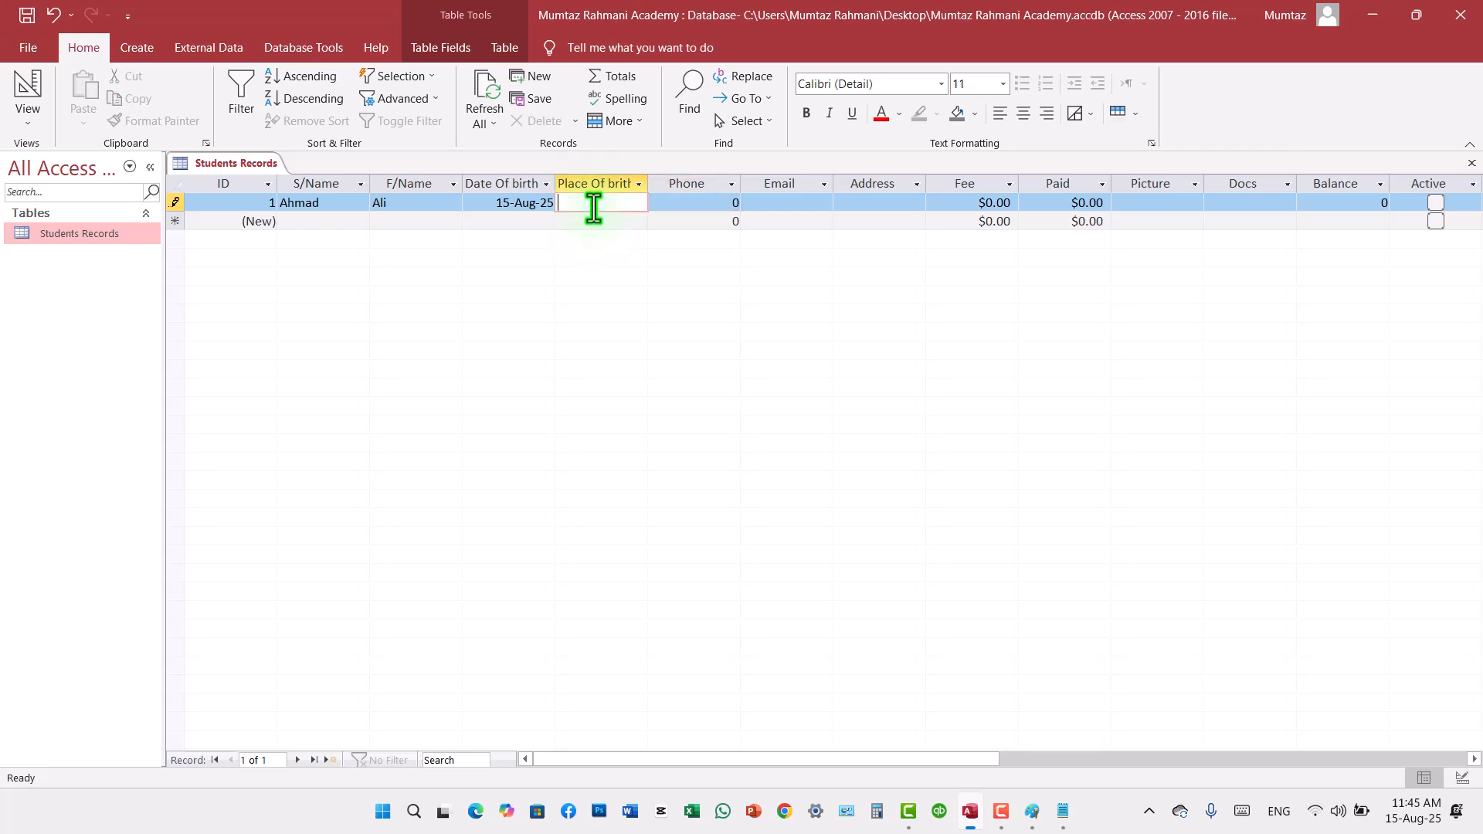
# Step: Enter Kabul as the place of birth in the first record
pyautogui.write('Kabul')
pyautogui.press('Tab')
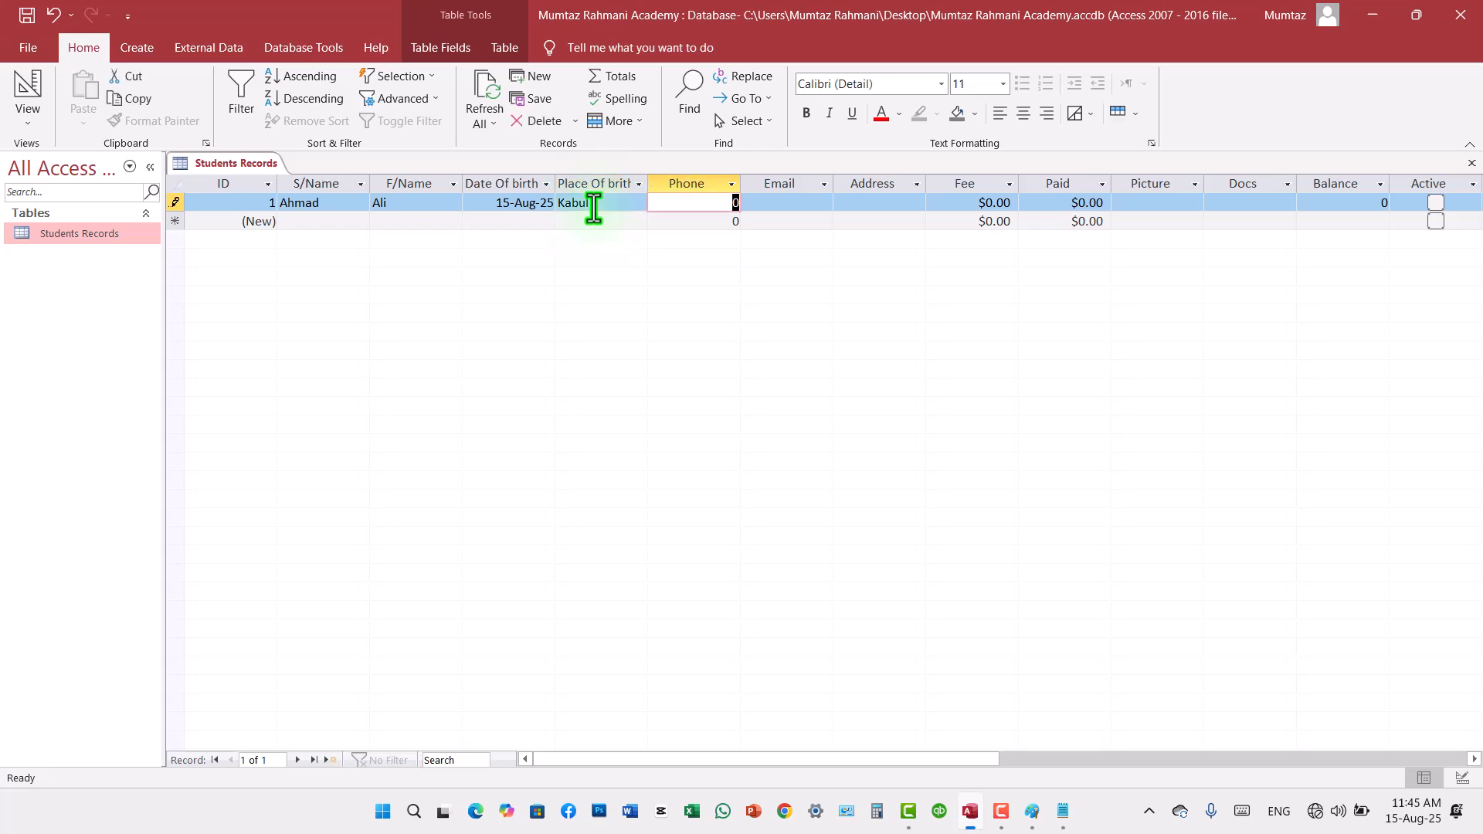
# Step: Try to enter a phone number with a plus sign and country code in the first record's Phone field, and clear it
pyautogui.press('Tab')
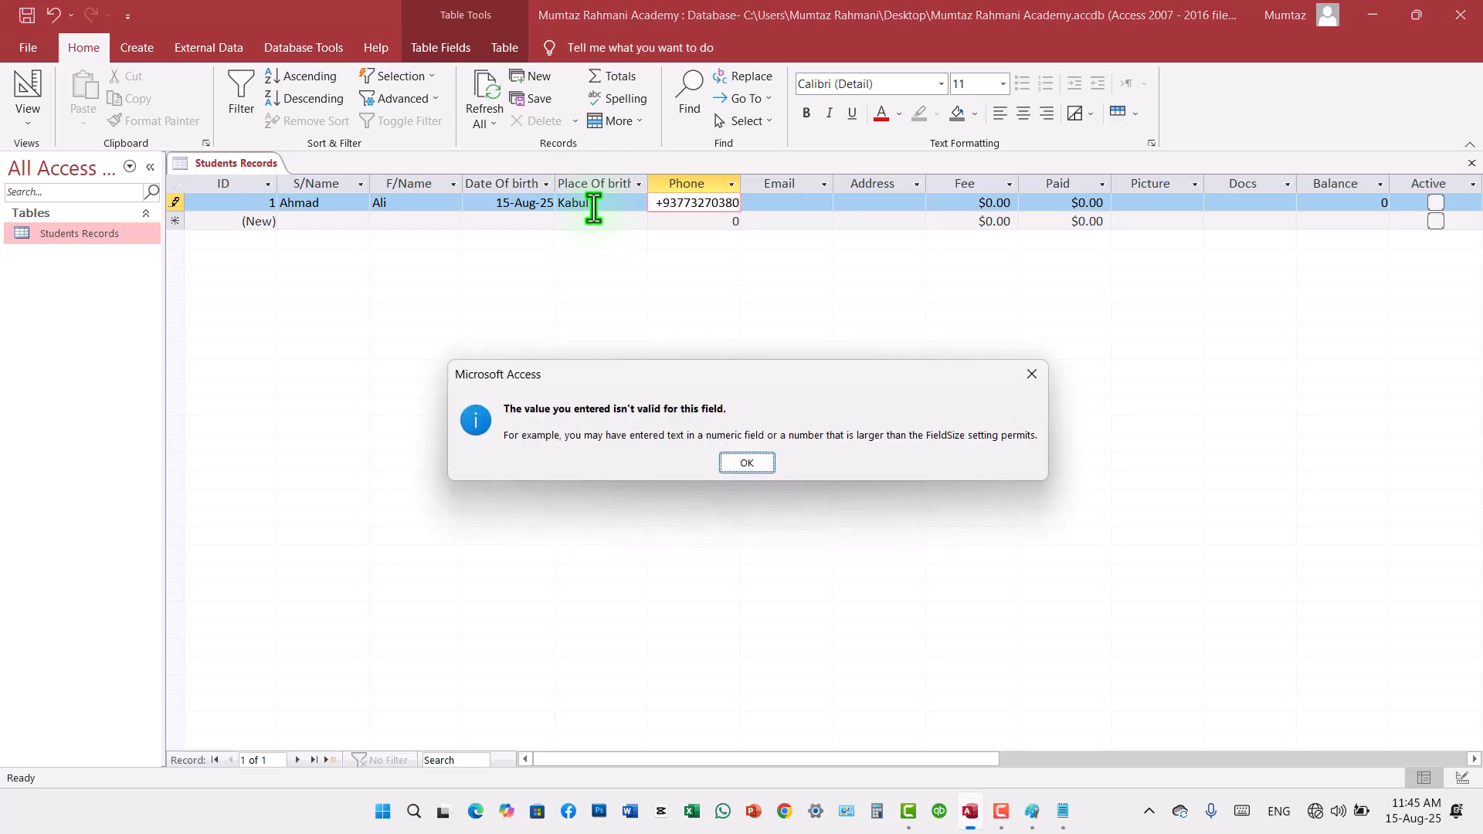
pyautogui.click(746, 463)
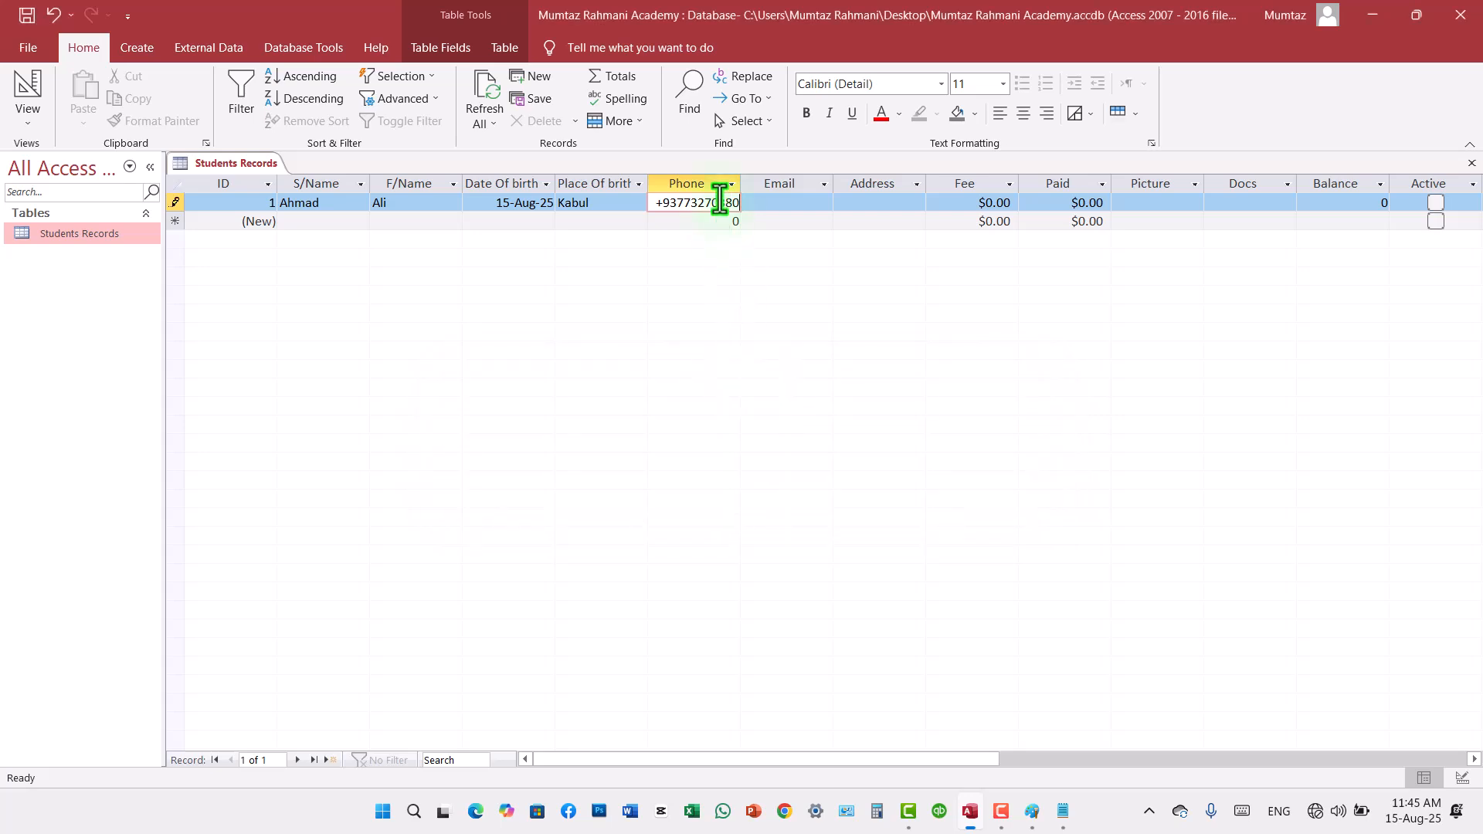
pyautogui.write('+')
pyautogui.moveTo(656, 203); pyautogui.dragTo(758, 207)
pyautogui.press('BackSpace')
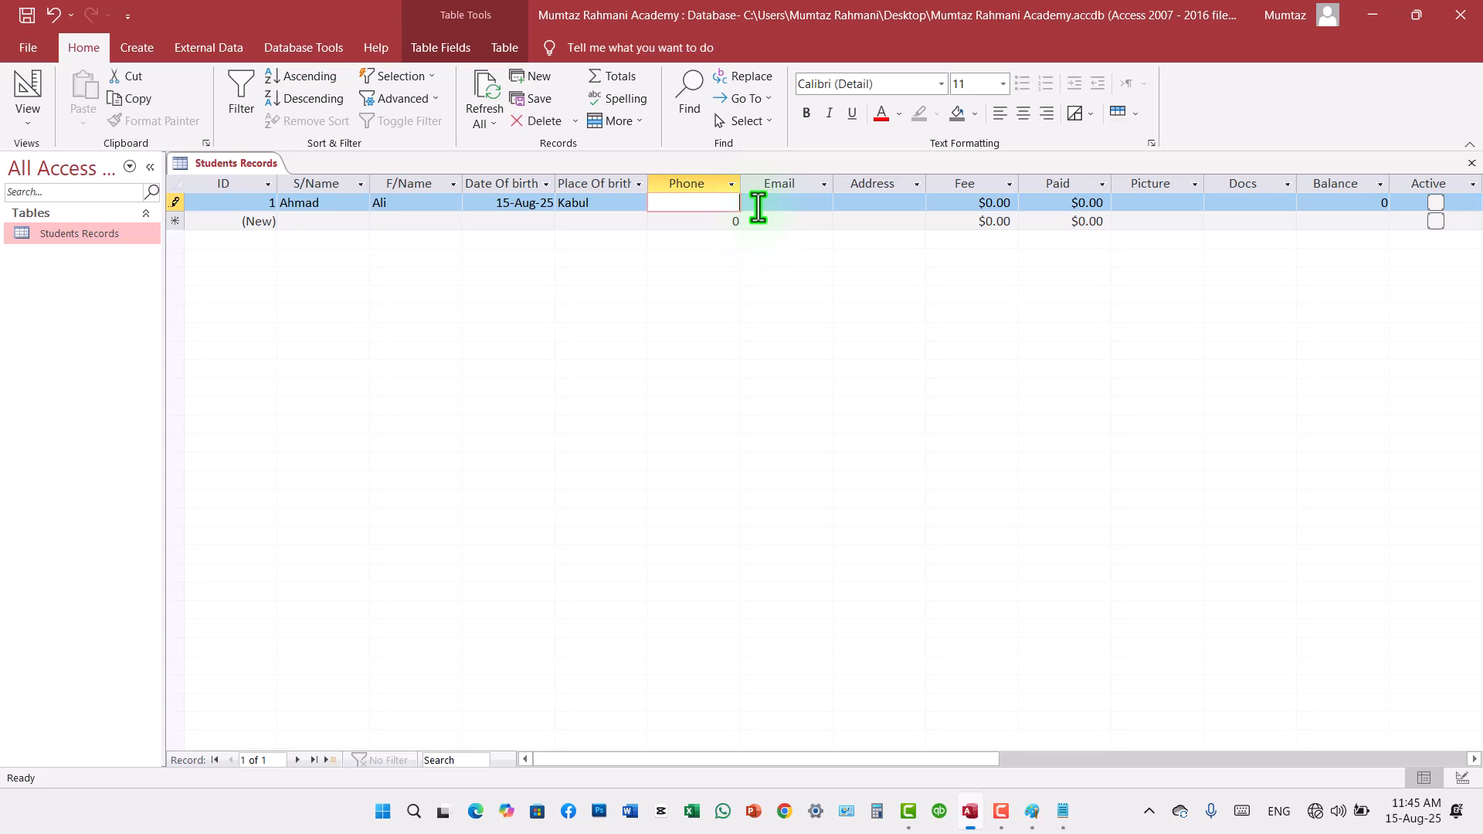
# Step: Try to enter a shorter, digits-only number in the first record's Phone field, and delete it
pyautogui.write('36353434')
pyautogui.click(757, 205)
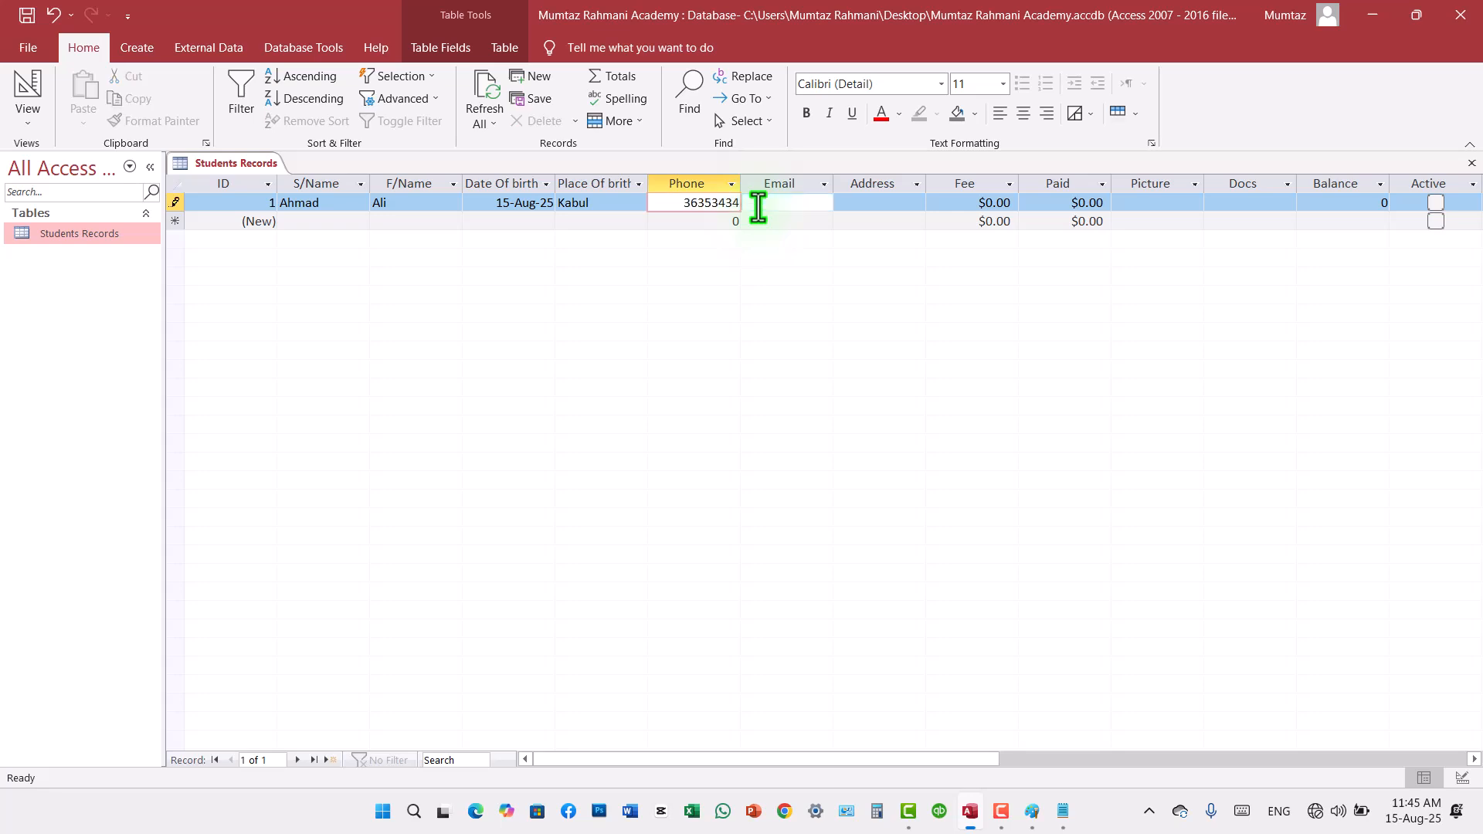
pyautogui.click(719, 205)
pyautogui.moveTo(685, 204); pyautogui.dragTo(741, 206)
pyautogui.press('Delete')
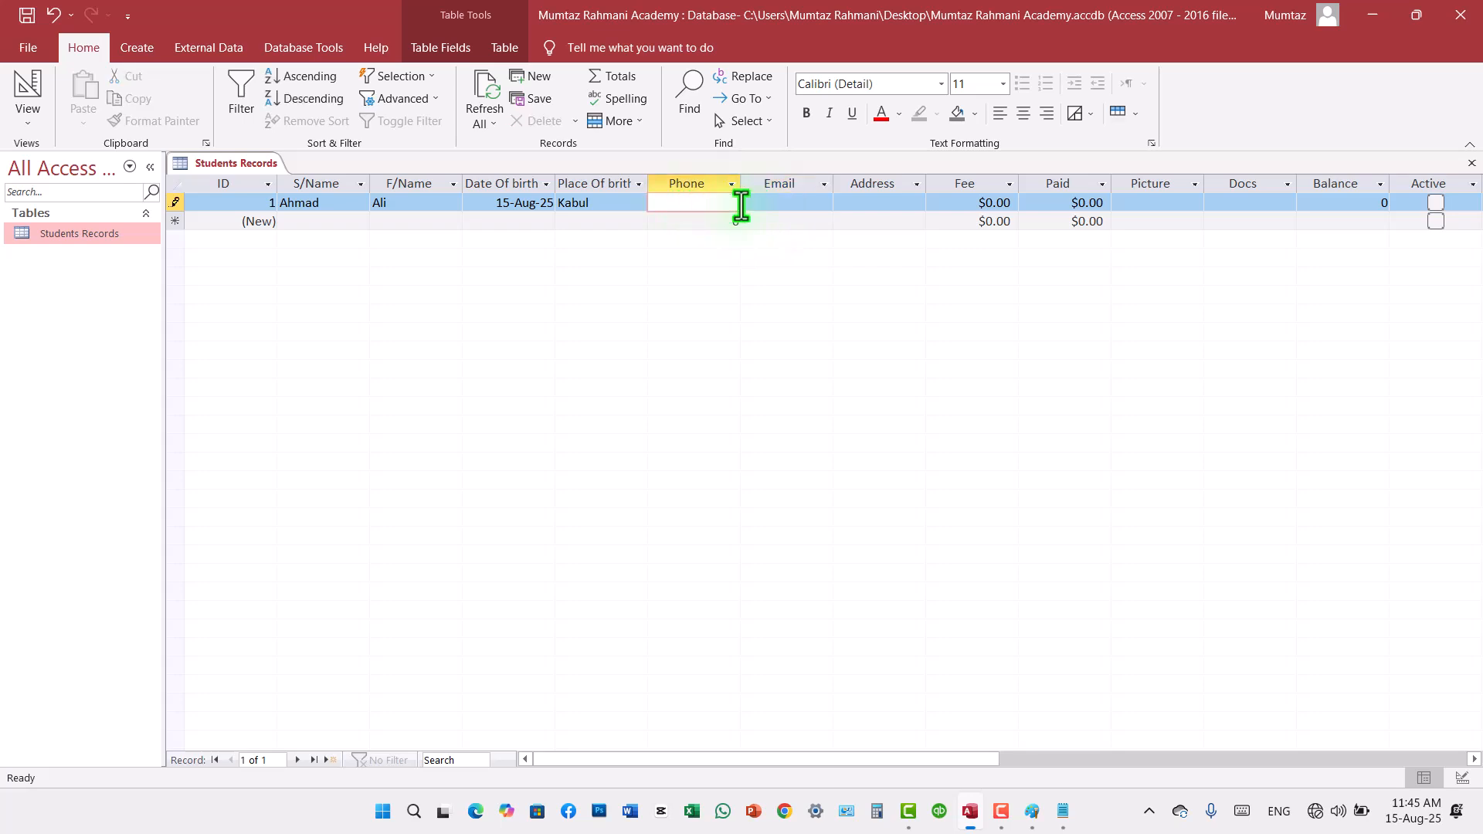
# Step: Change the Phone field's data type to Short Text in Design View, save the table and return to Datasheet View
pyautogui.rightClick(106, 234)
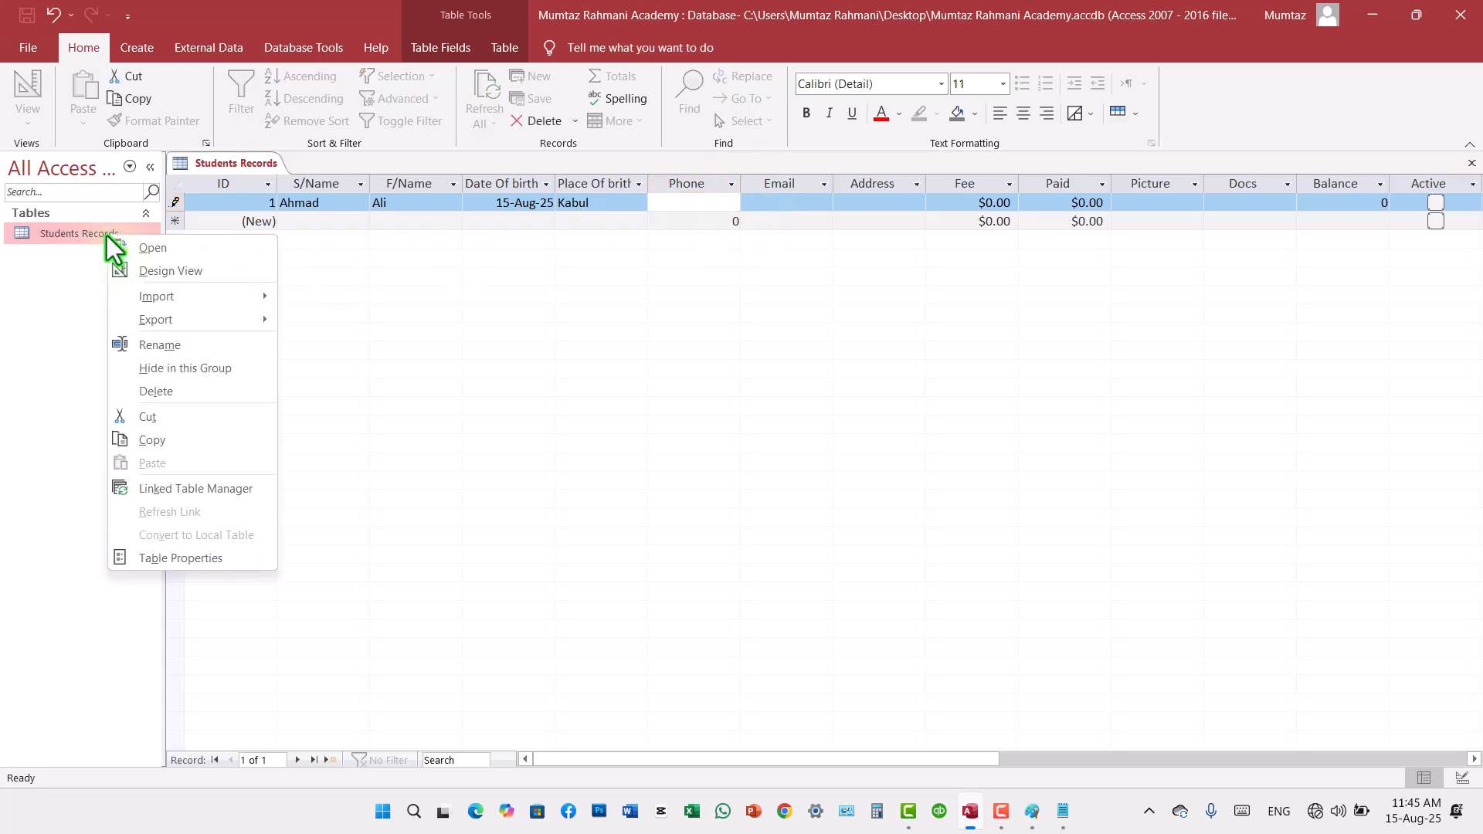
pyautogui.click(138, 271)
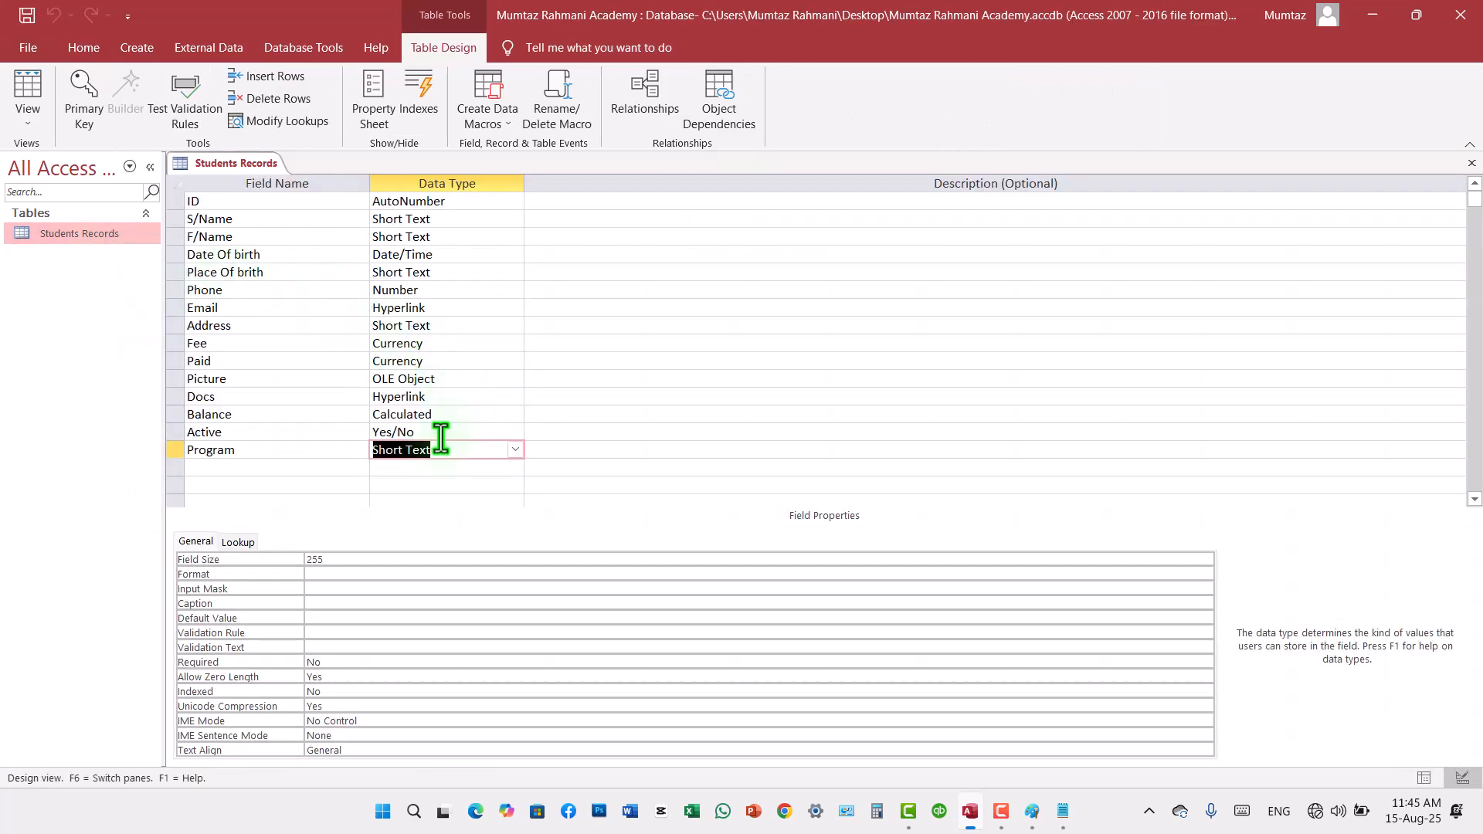
pyautogui.click(279, 290)
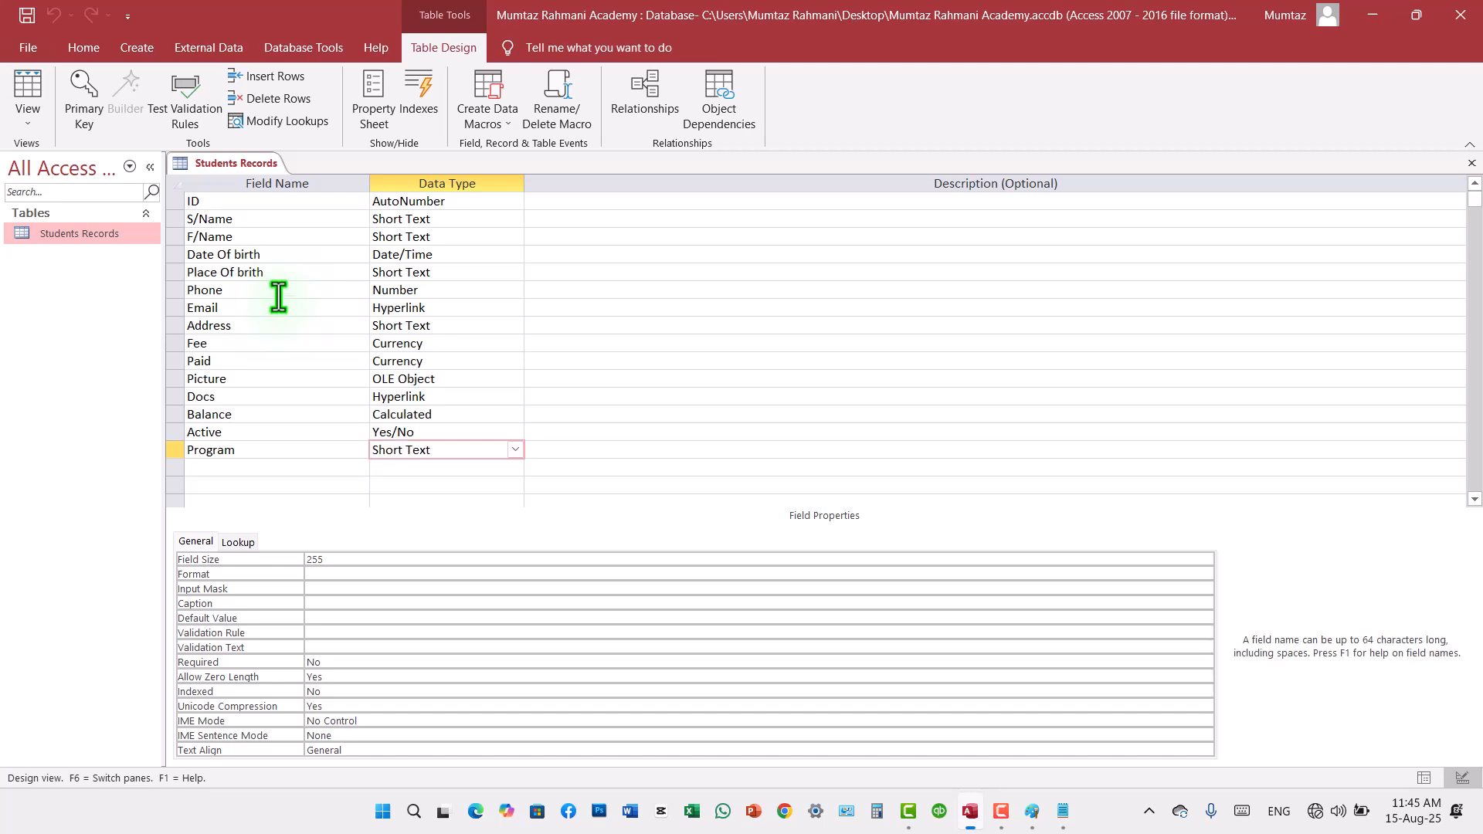
pyautogui.click(463, 291)
pyautogui.click(515, 290)
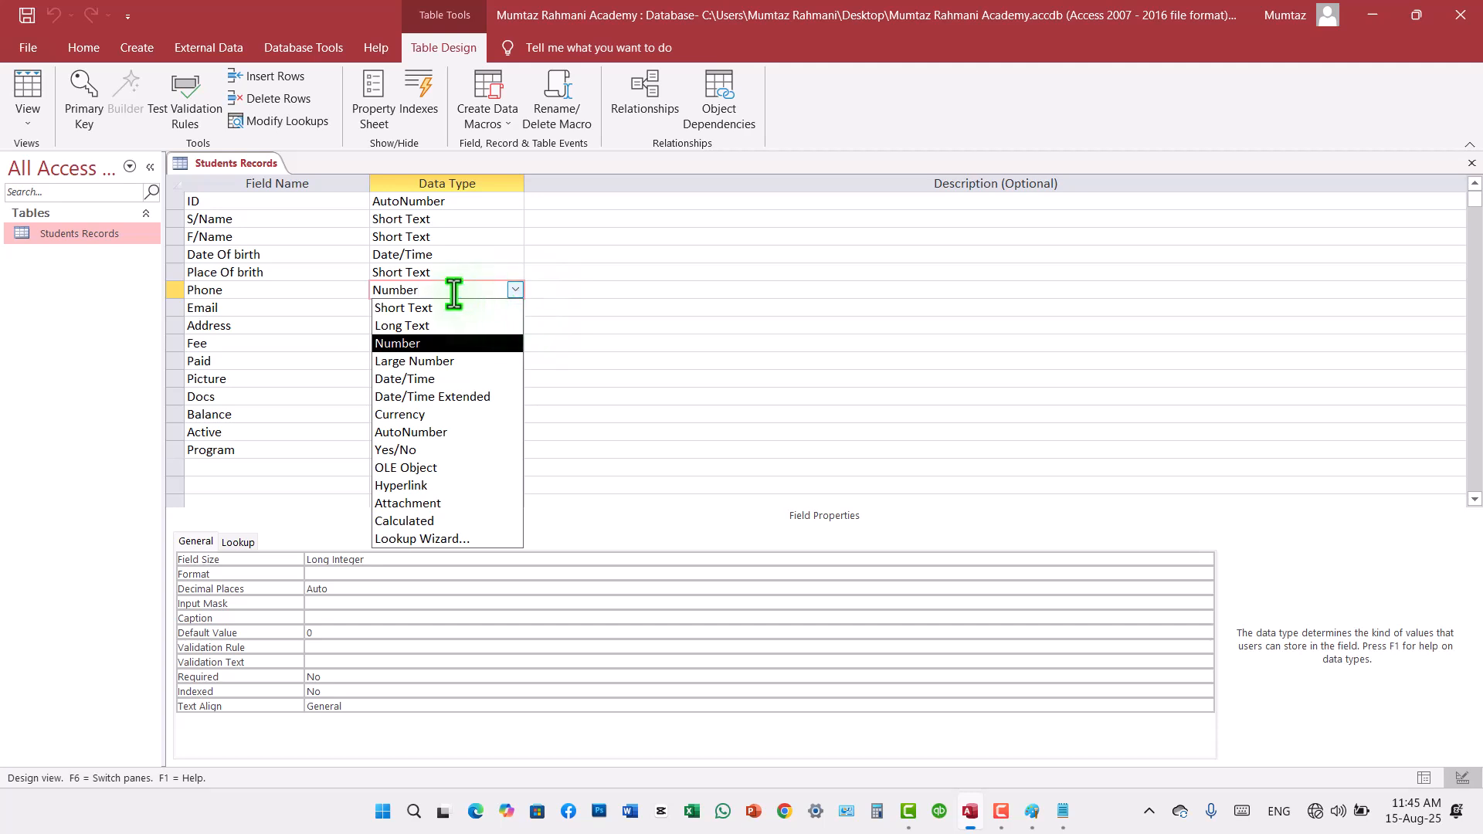
pyautogui.click(411, 311)
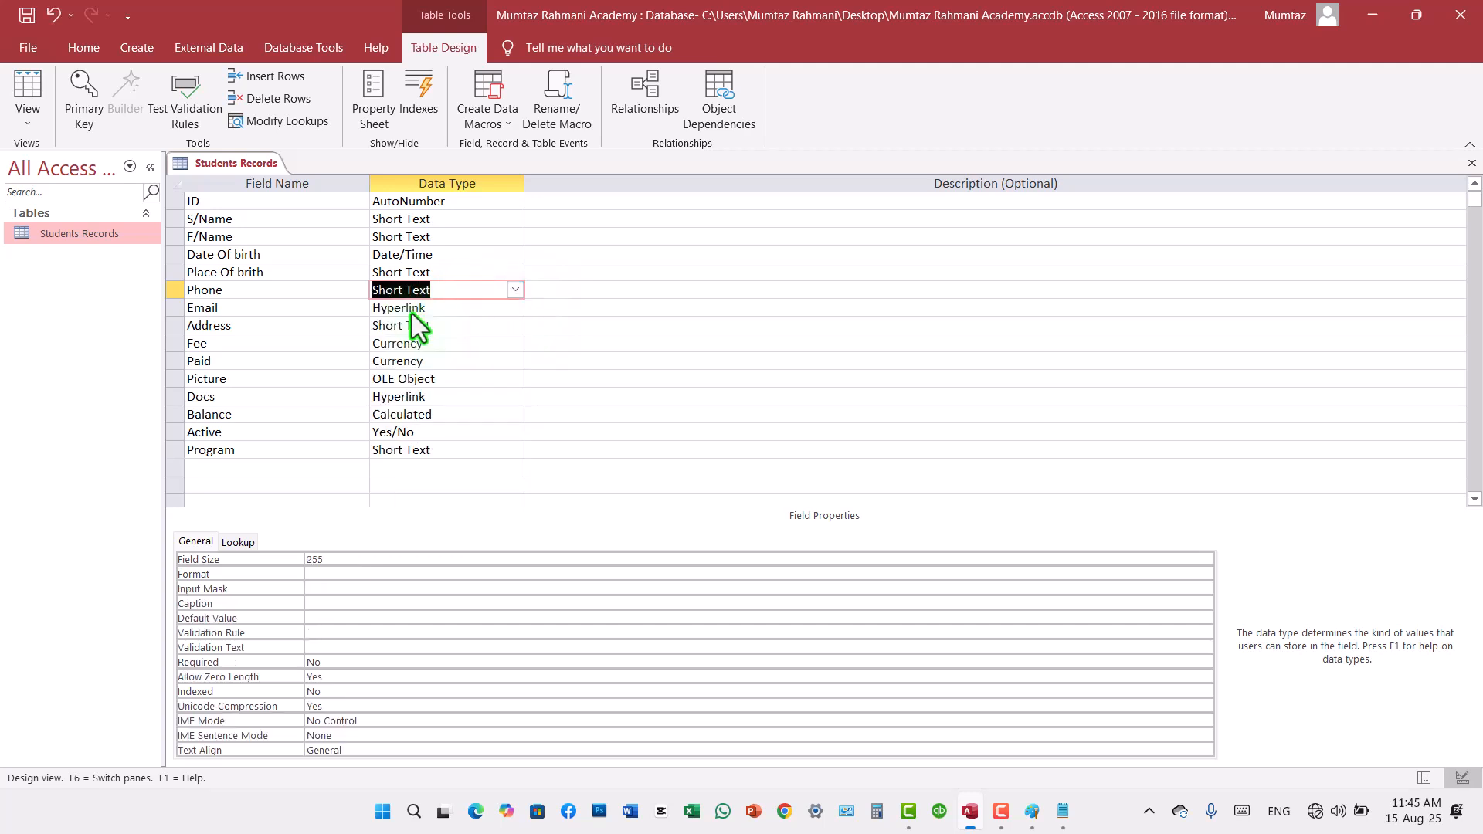
pyautogui.click(27, 15)
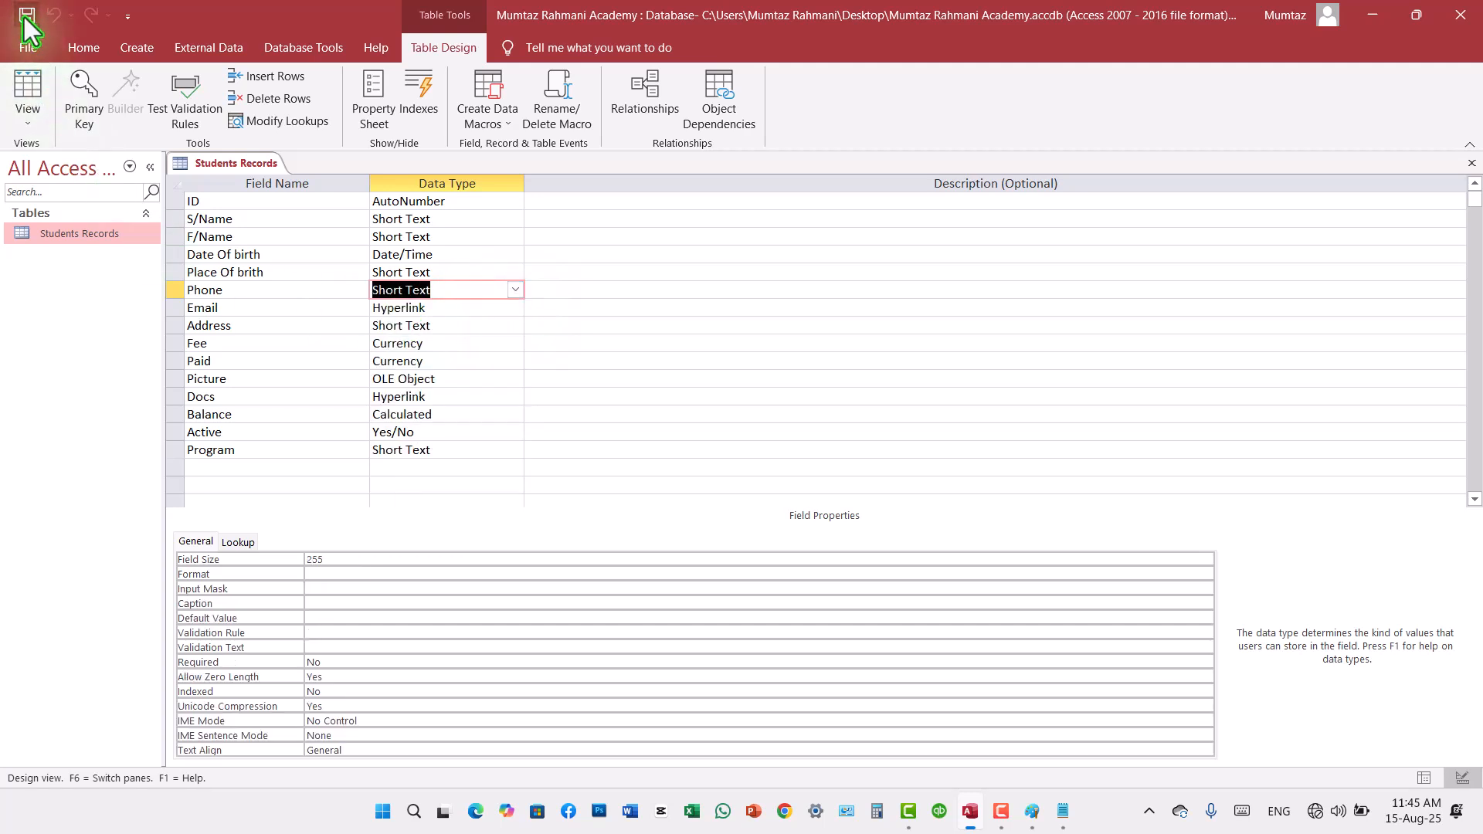
pyautogui.click(27, 89)
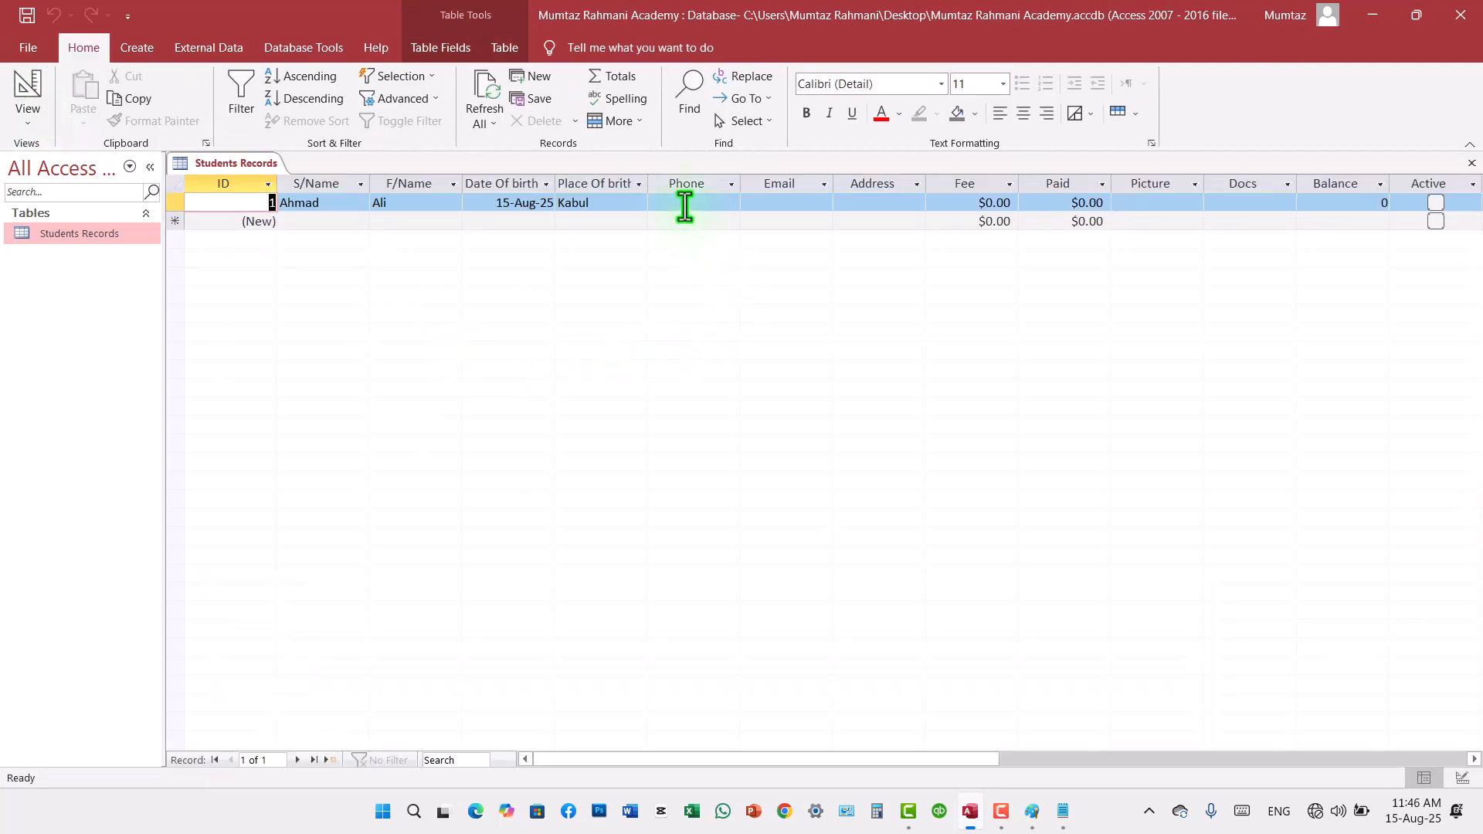
# Step: Enter the student's phone number with the plus sign and country code in the first record
pyautogui.click(684, 202)
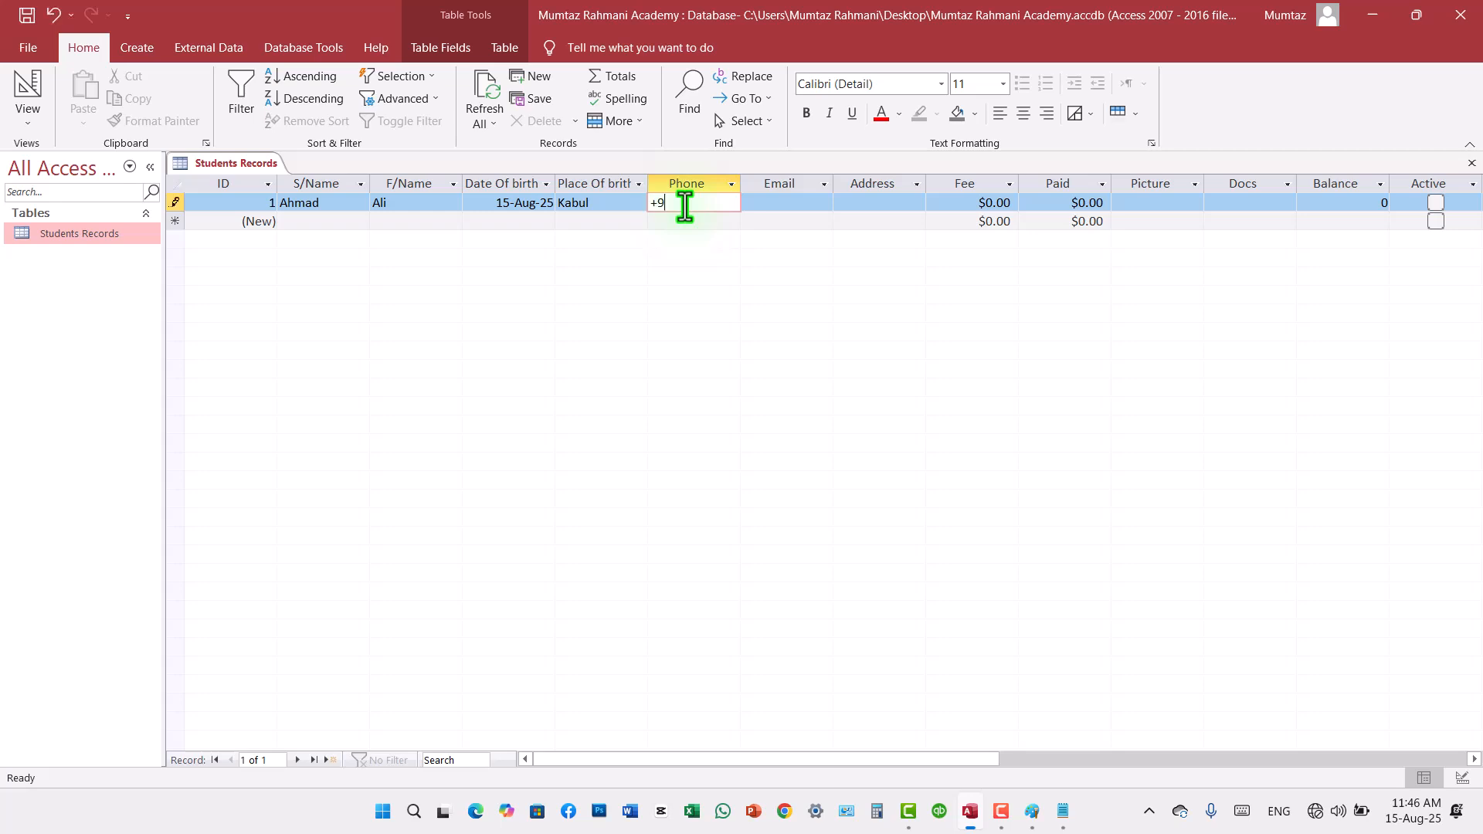
pyautogui.press('Tab')
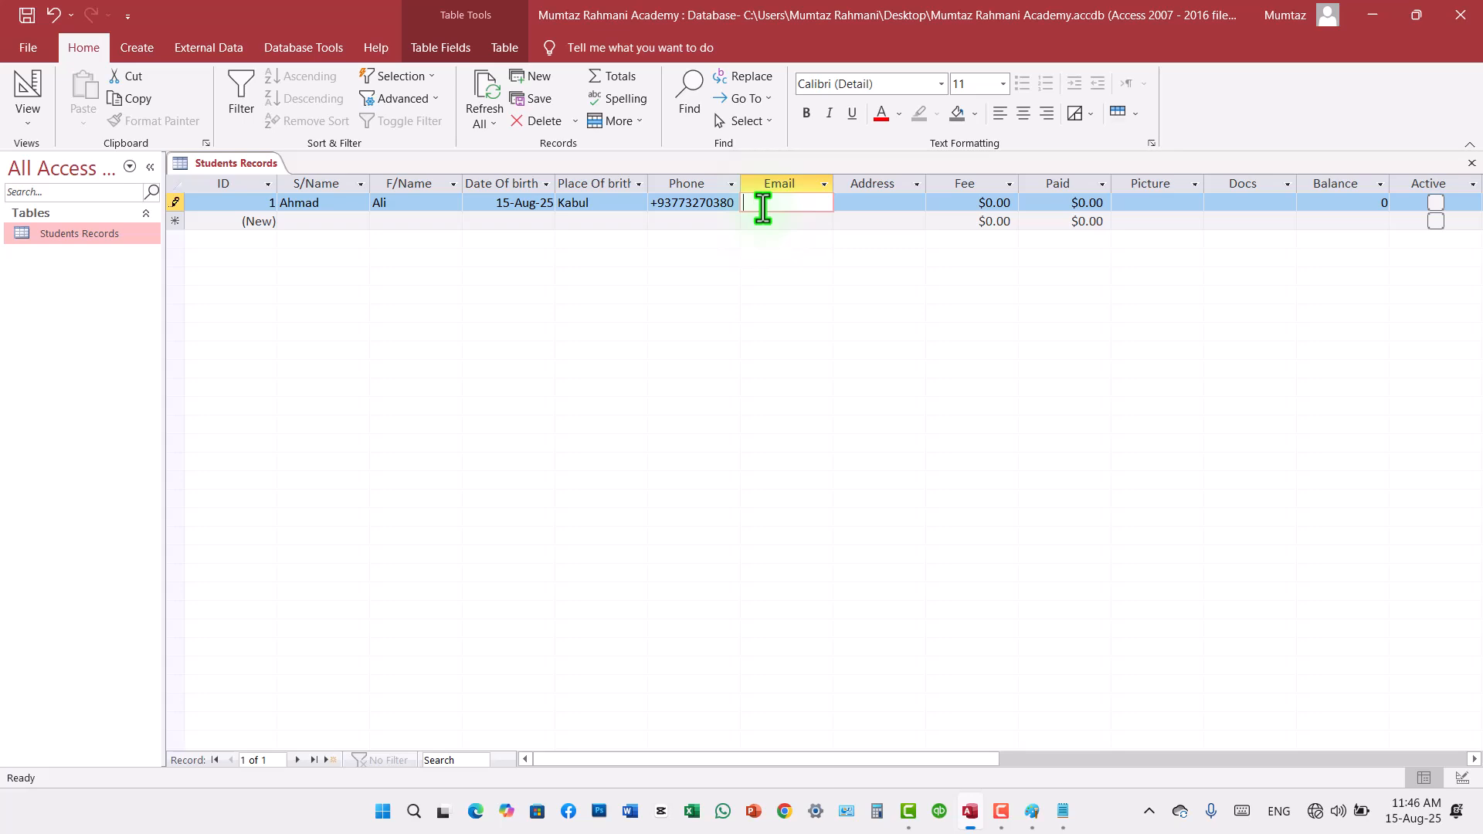
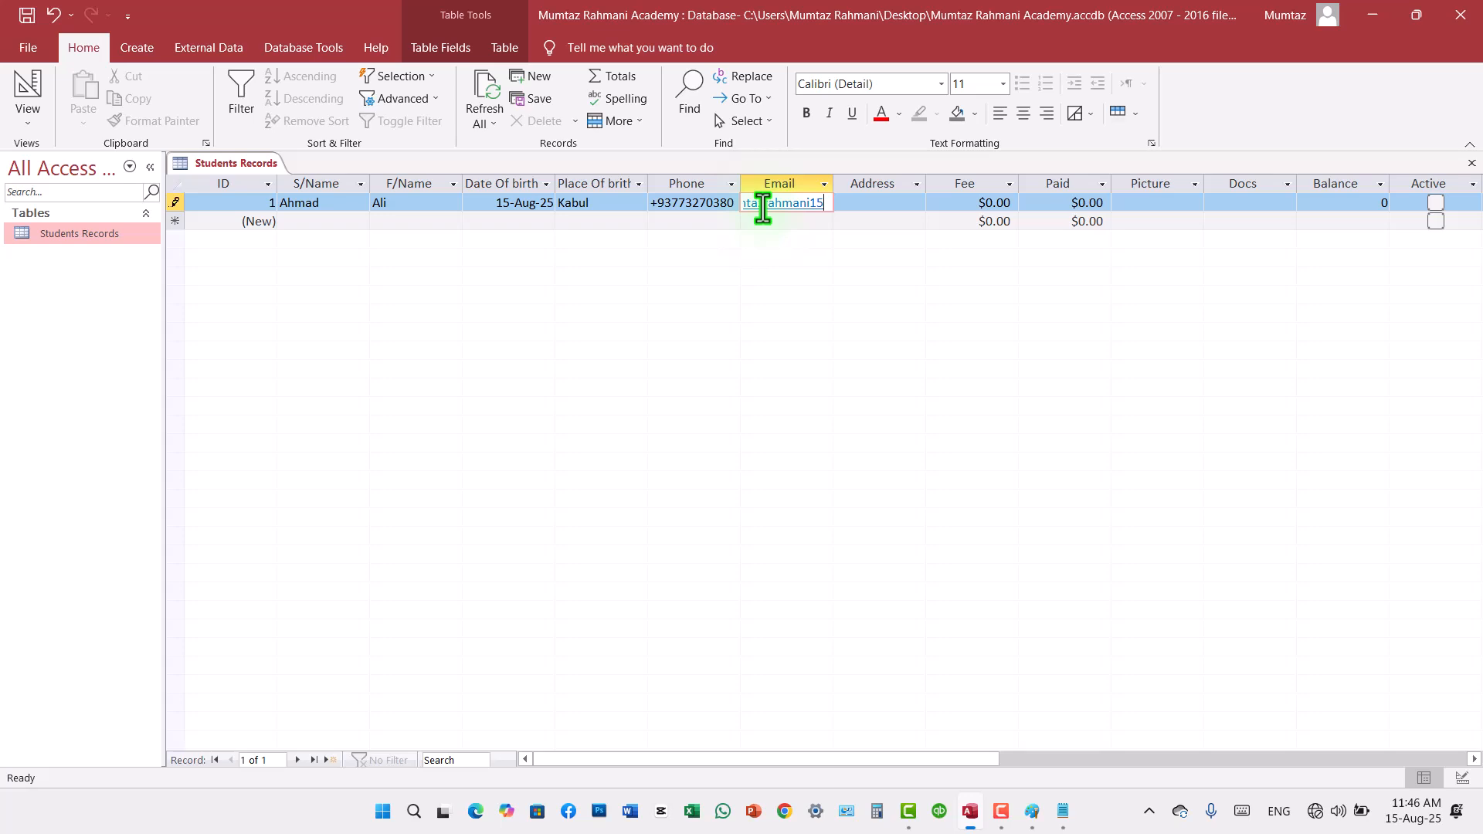
# Step: Enter the student's e-mail address in the first record and widen the Email column to fit it
pyautogui.press('Tab')
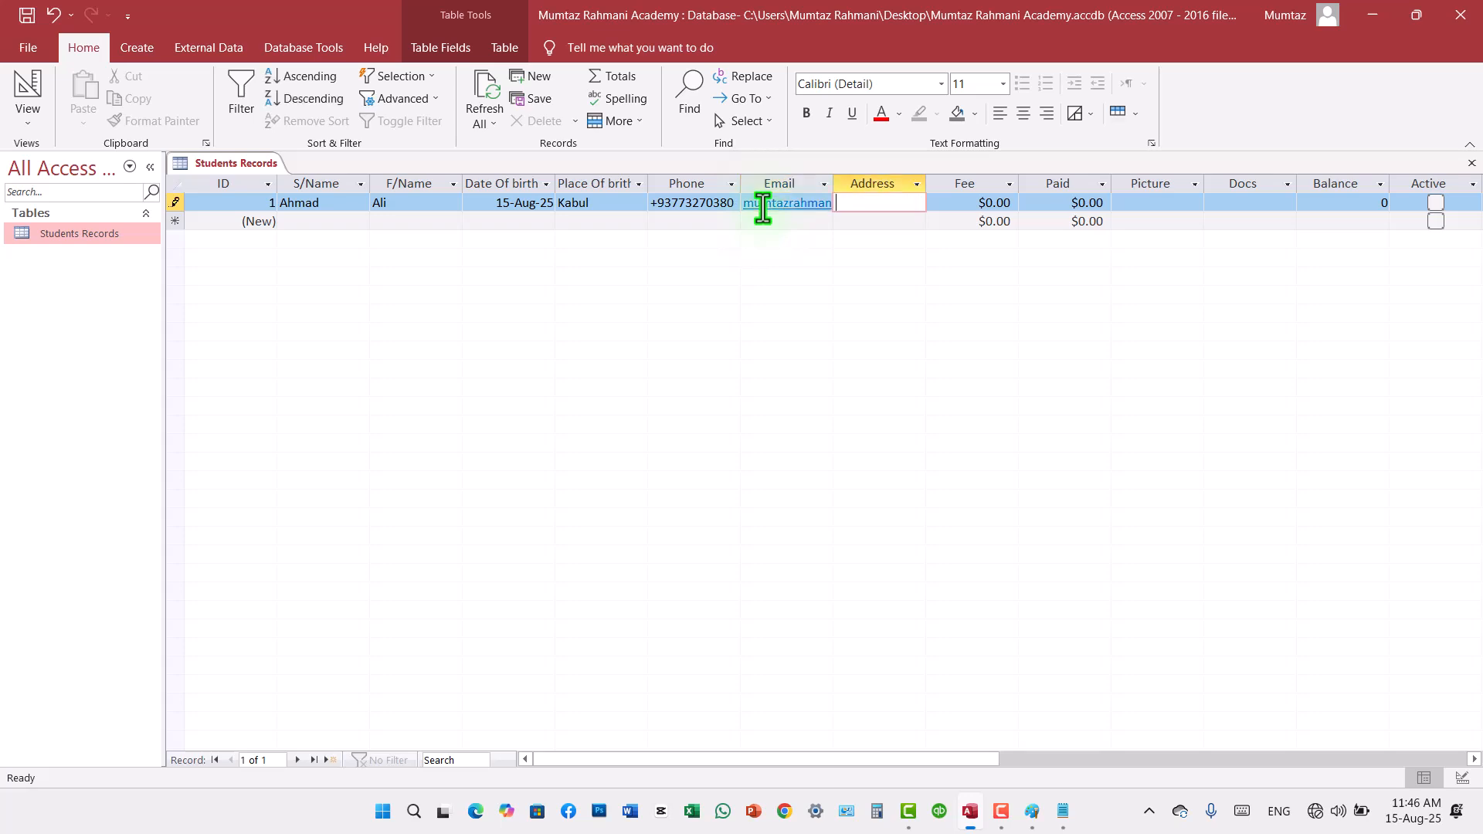
pyautogui.moveTo(834, 175); pyautogui.dragTo(908, 174)
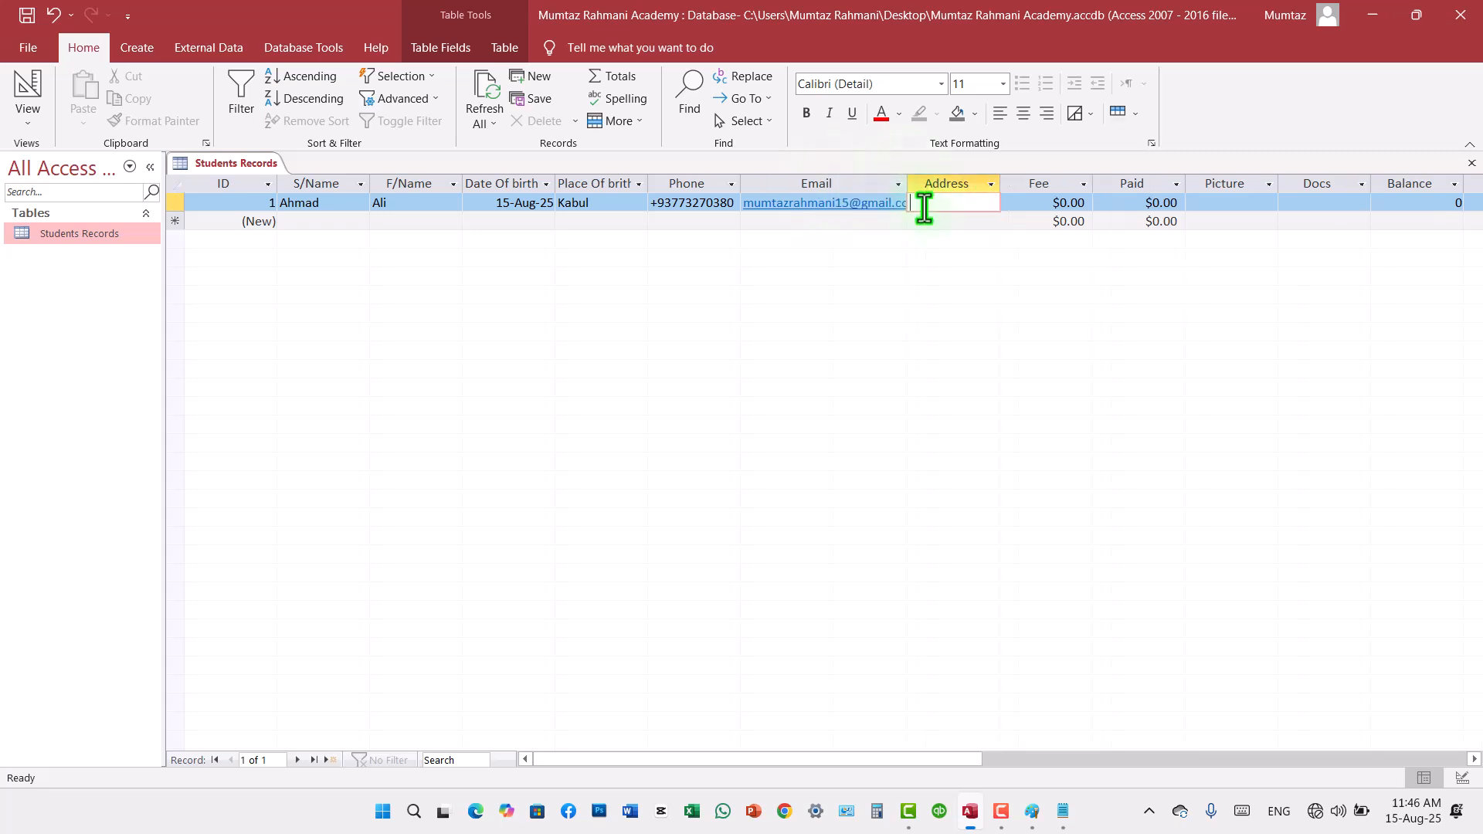
# Step: Open the first record's e-mail hyperlink to test it, and dismiss the app selection without choosing one
pyautogui.click(840, 223)
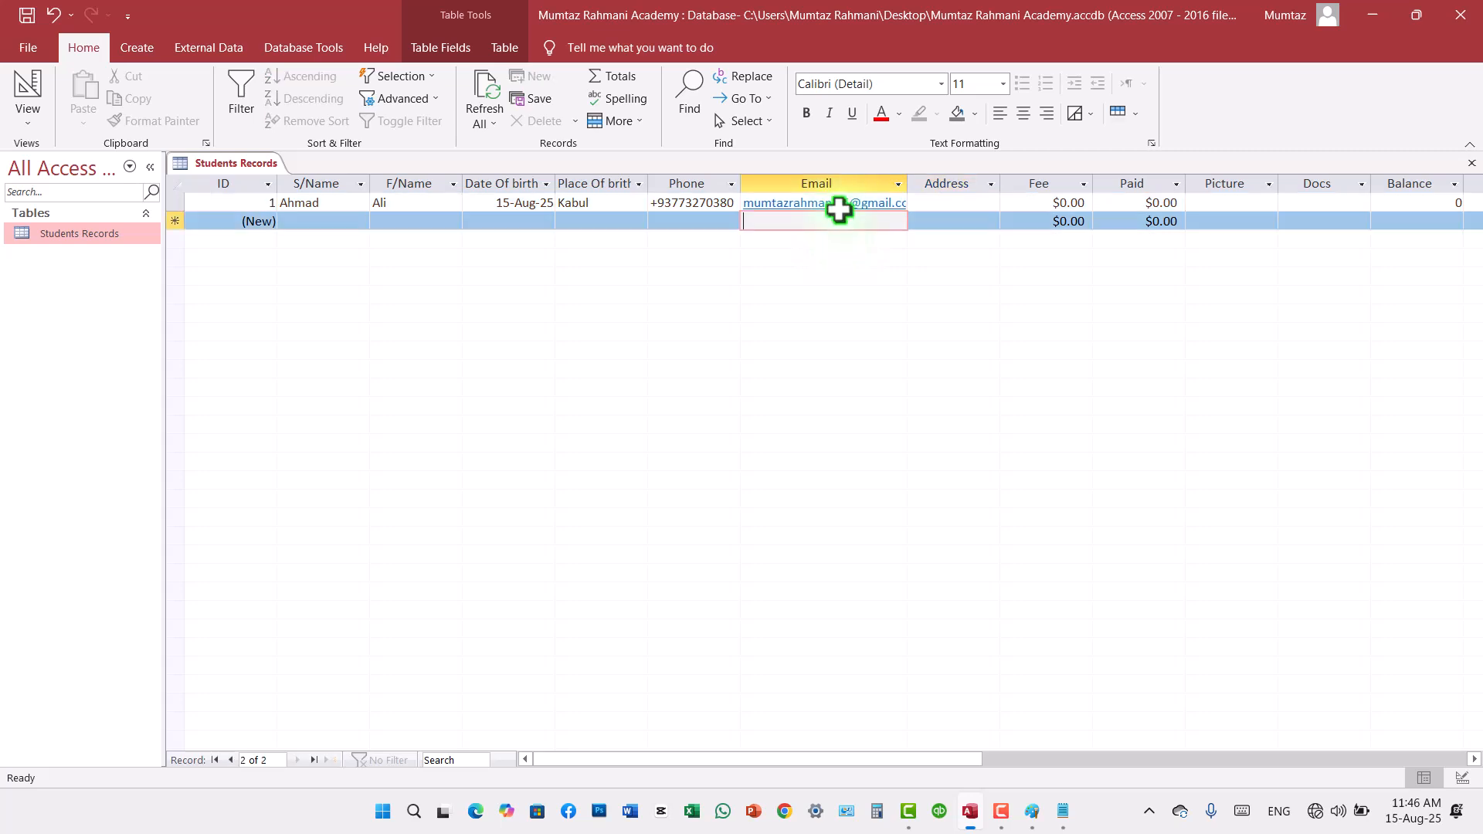
pyautogui.click(841, 205)
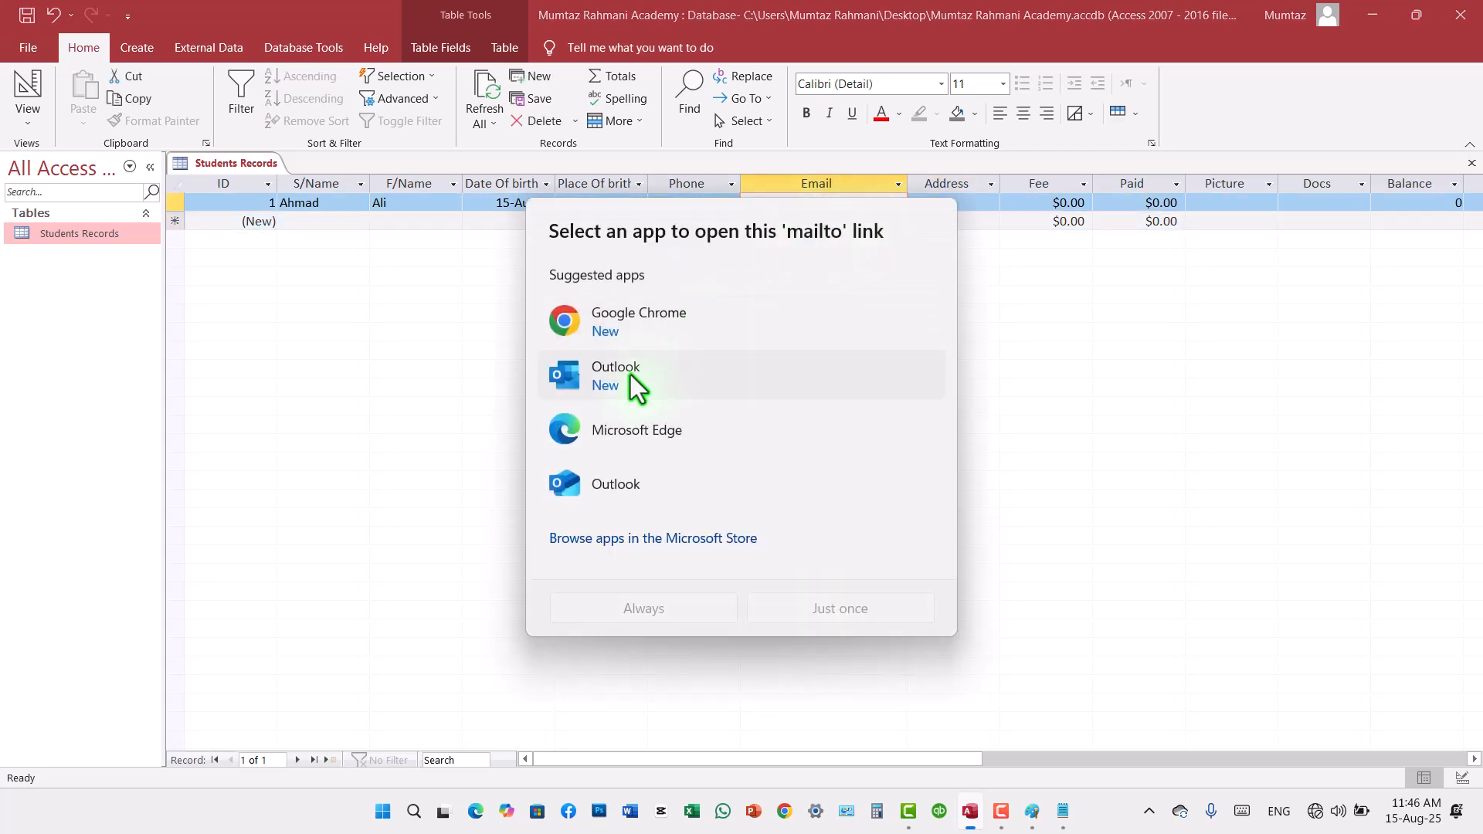
pyautogui.click(1045, 484)
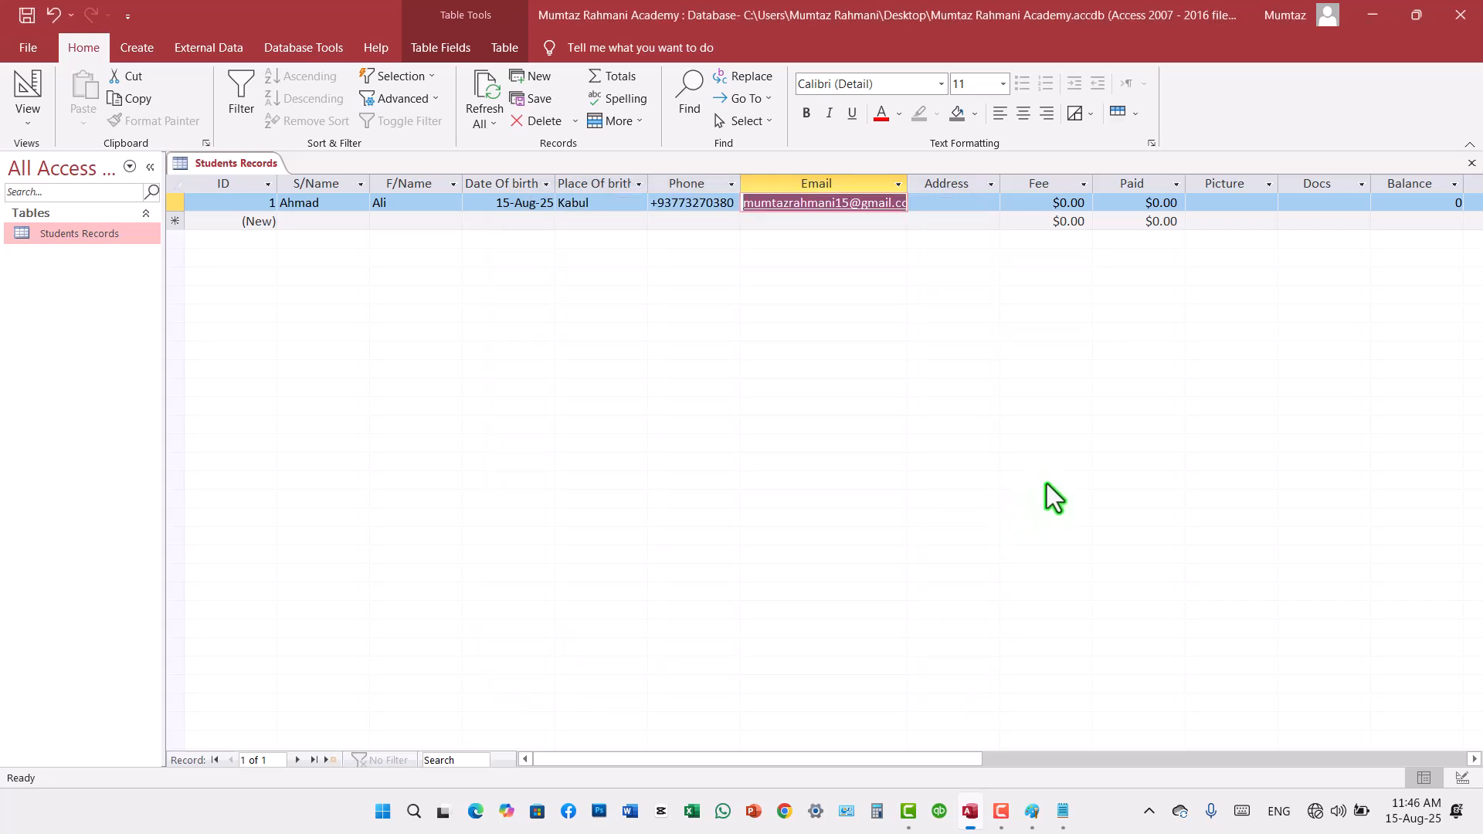
# Step: Enter Kabul in the first record's Address field
pyautogui.click(960, 210)
pyautogui.write('Kabul')
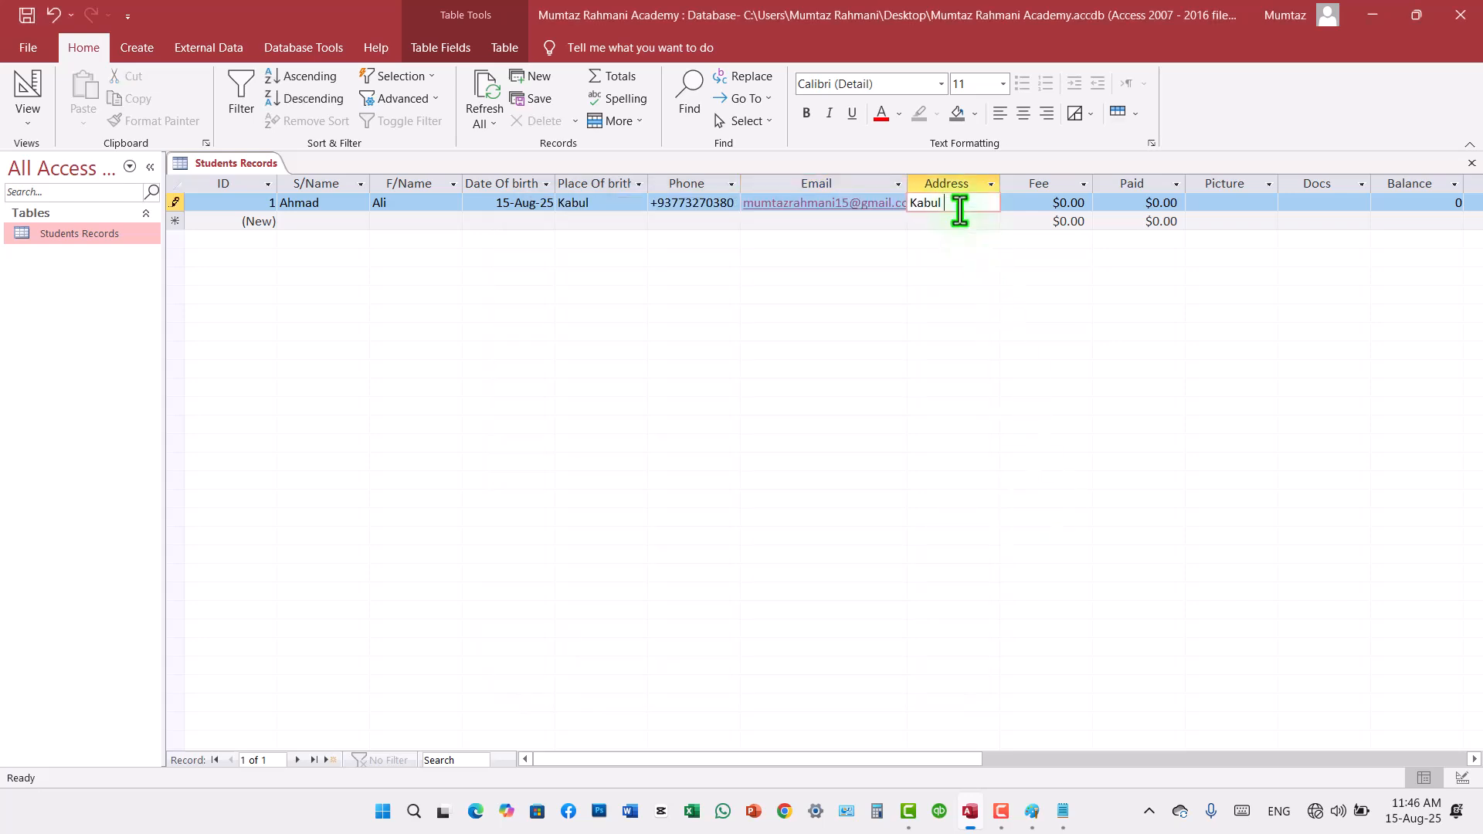
pyautogui.press('Tab')
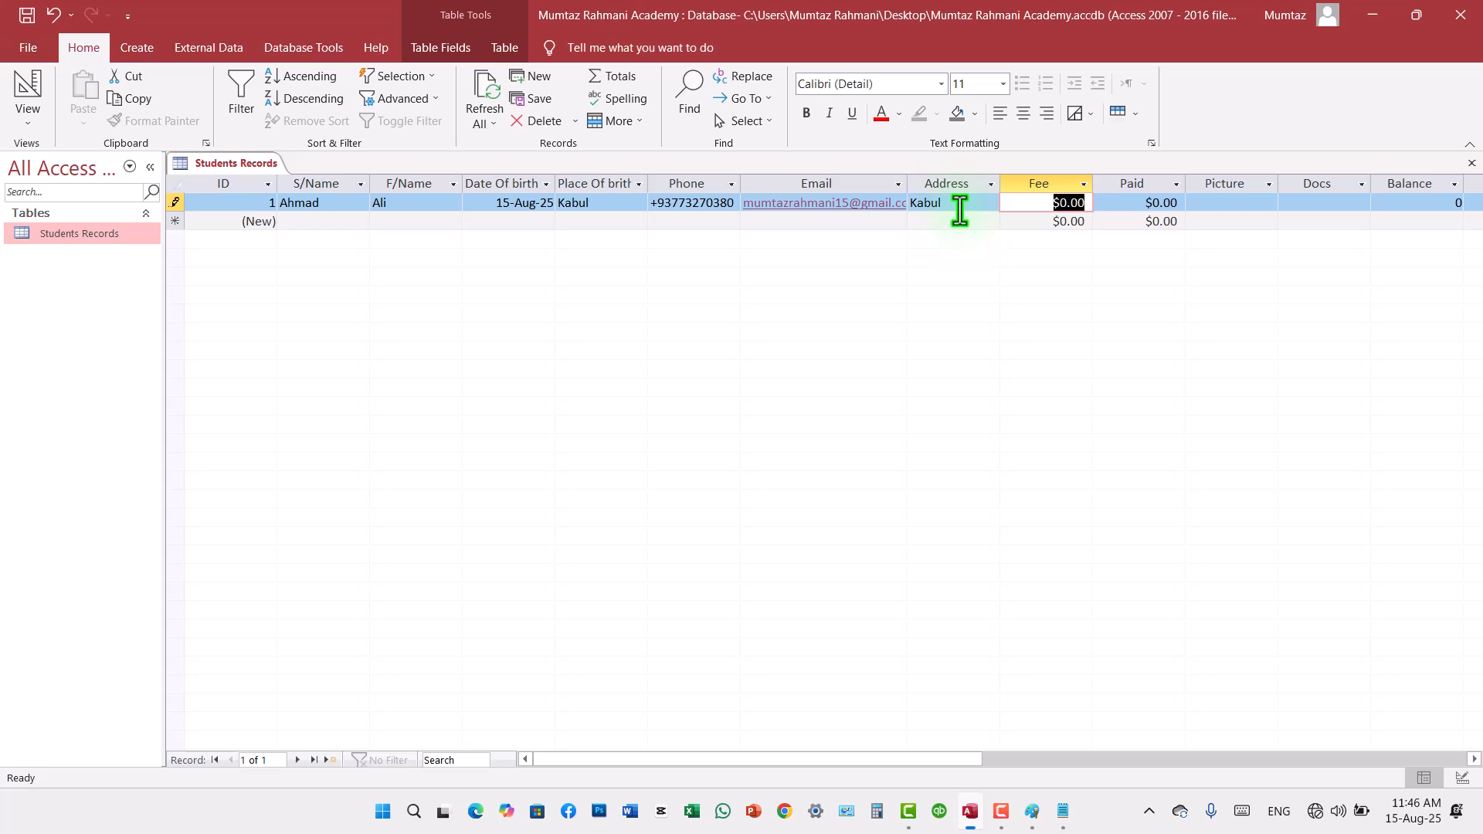
# Step: Set the first record's Fee to 200 and Paid to 100
pyautogui.write('200')
pyautogui.press('Tab')
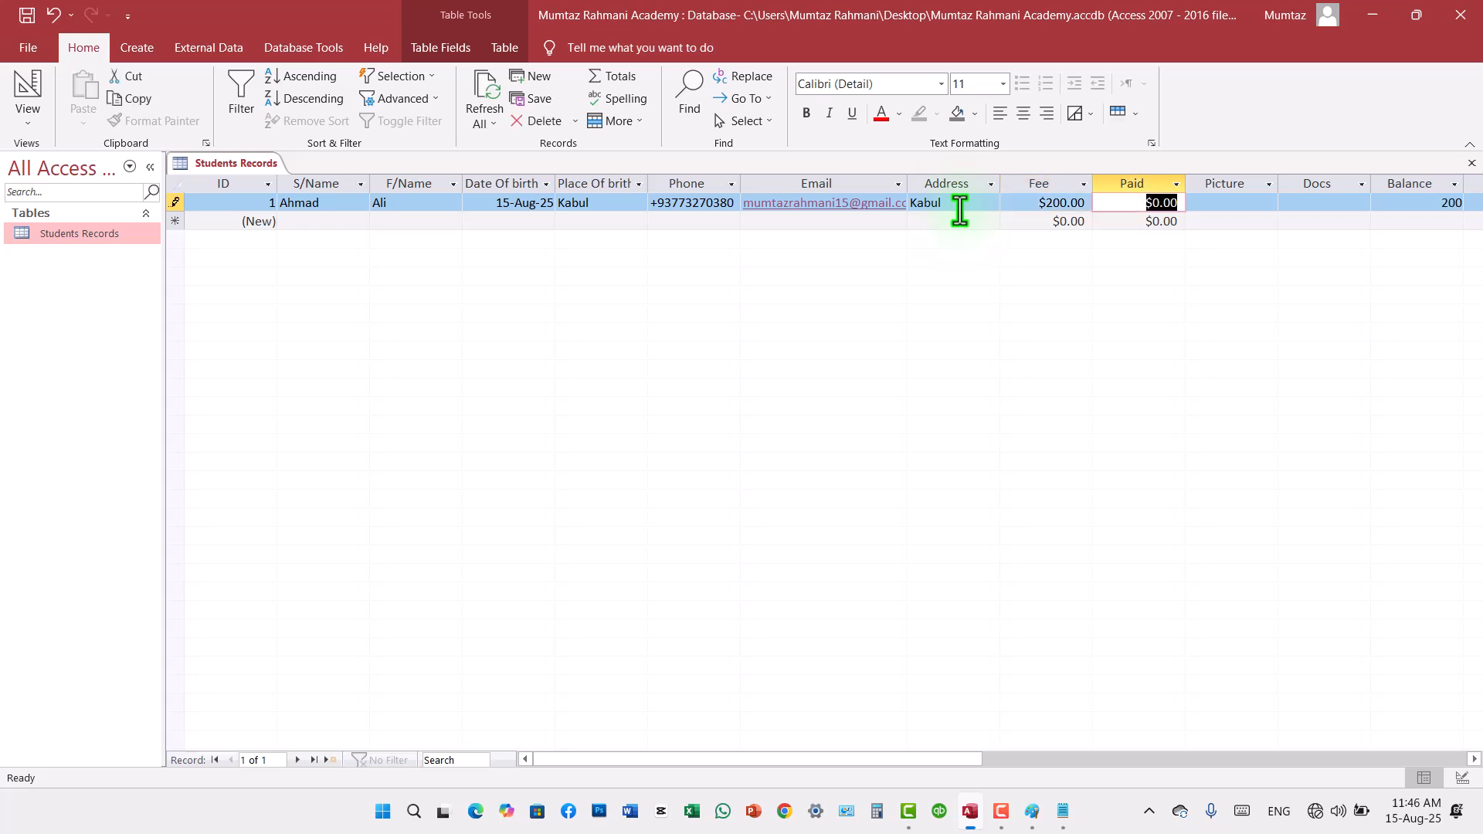
pyautogui.write('100')
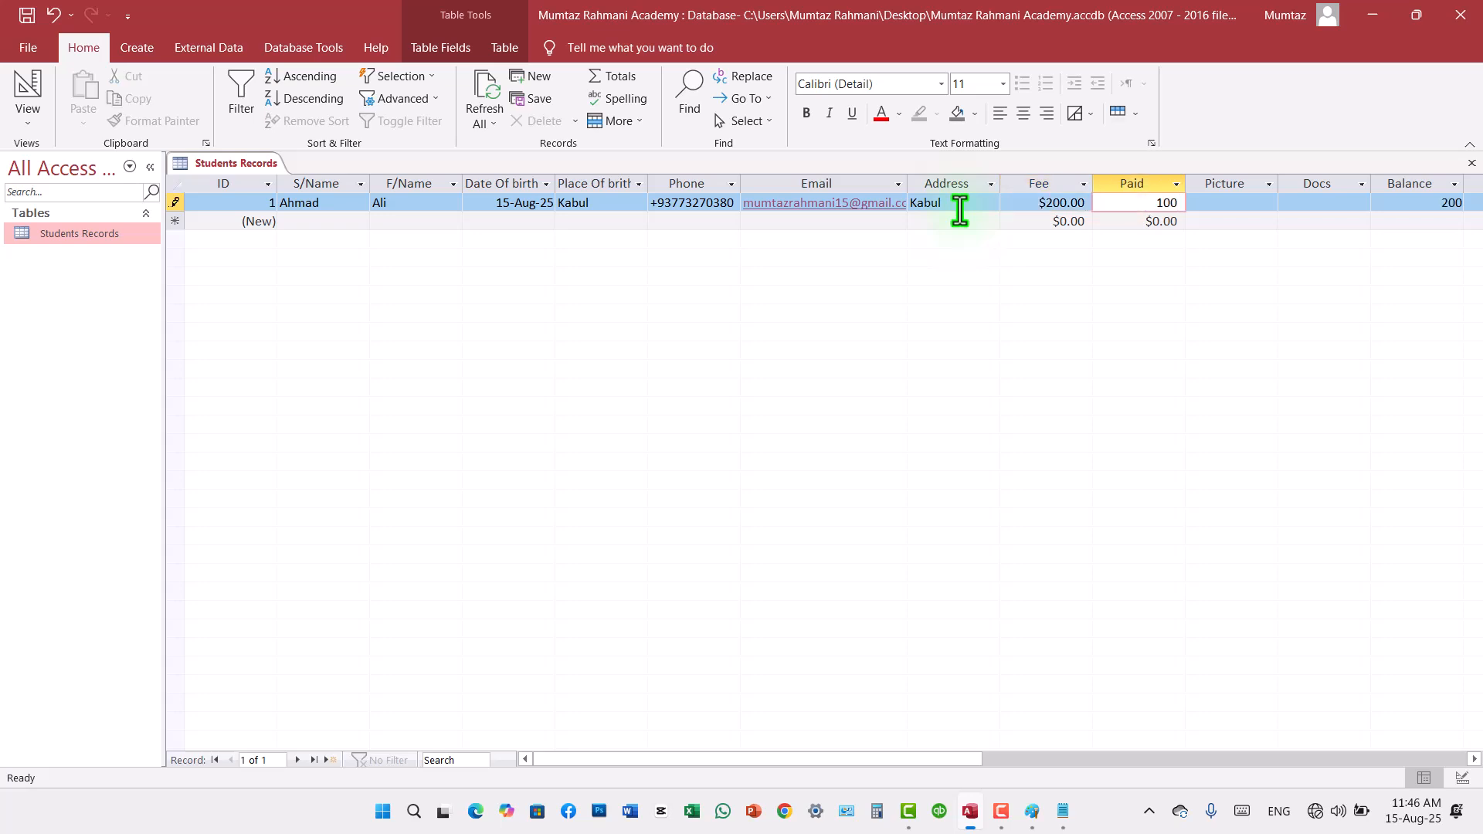
pyautogui.press('Tab')
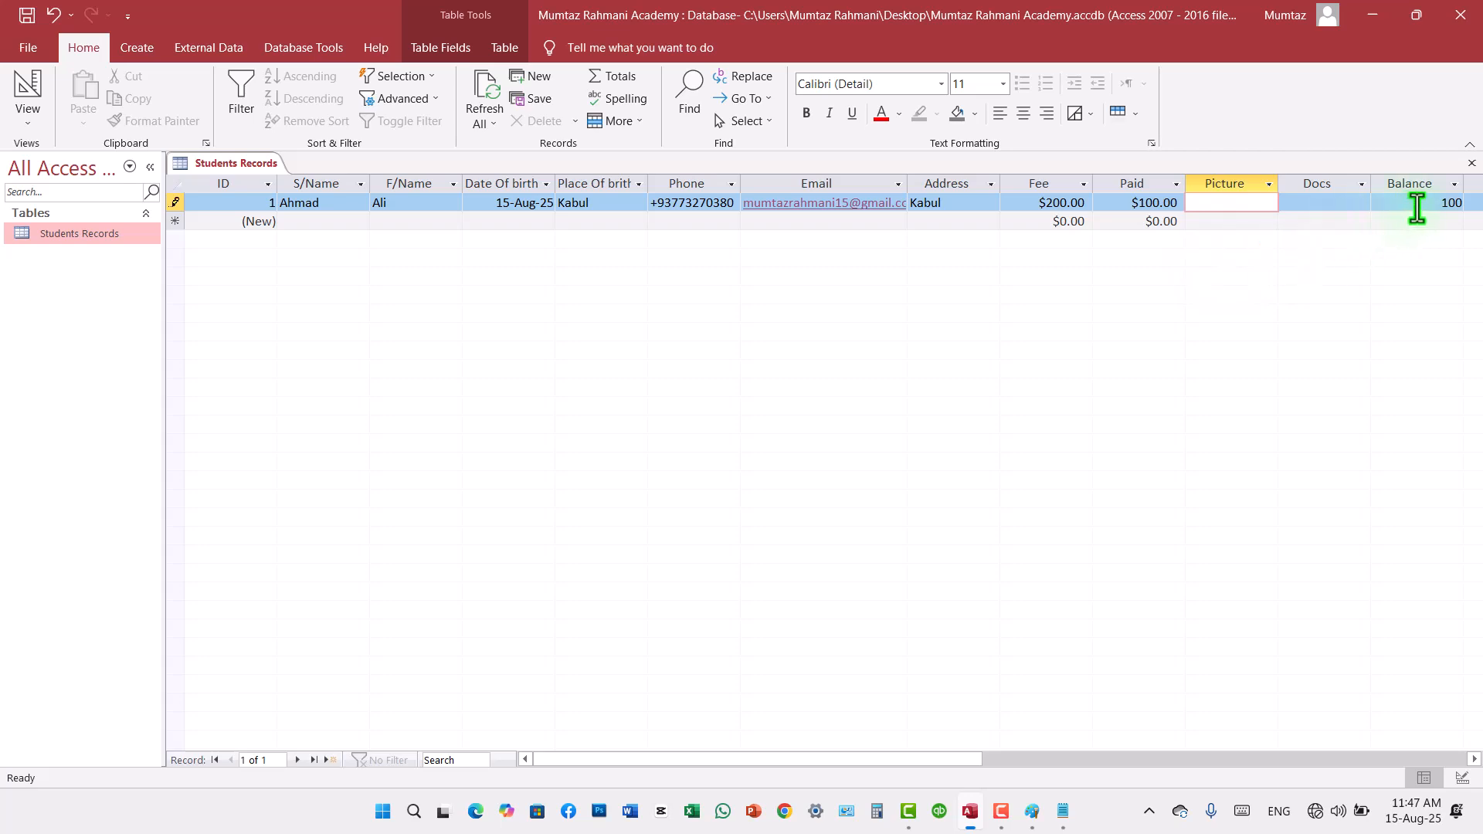
# Step: Insert the jack-1.jpg file from the Desktop as an object created from file in the first record's Picture field
pyautogui.rightClick(1243, 205)
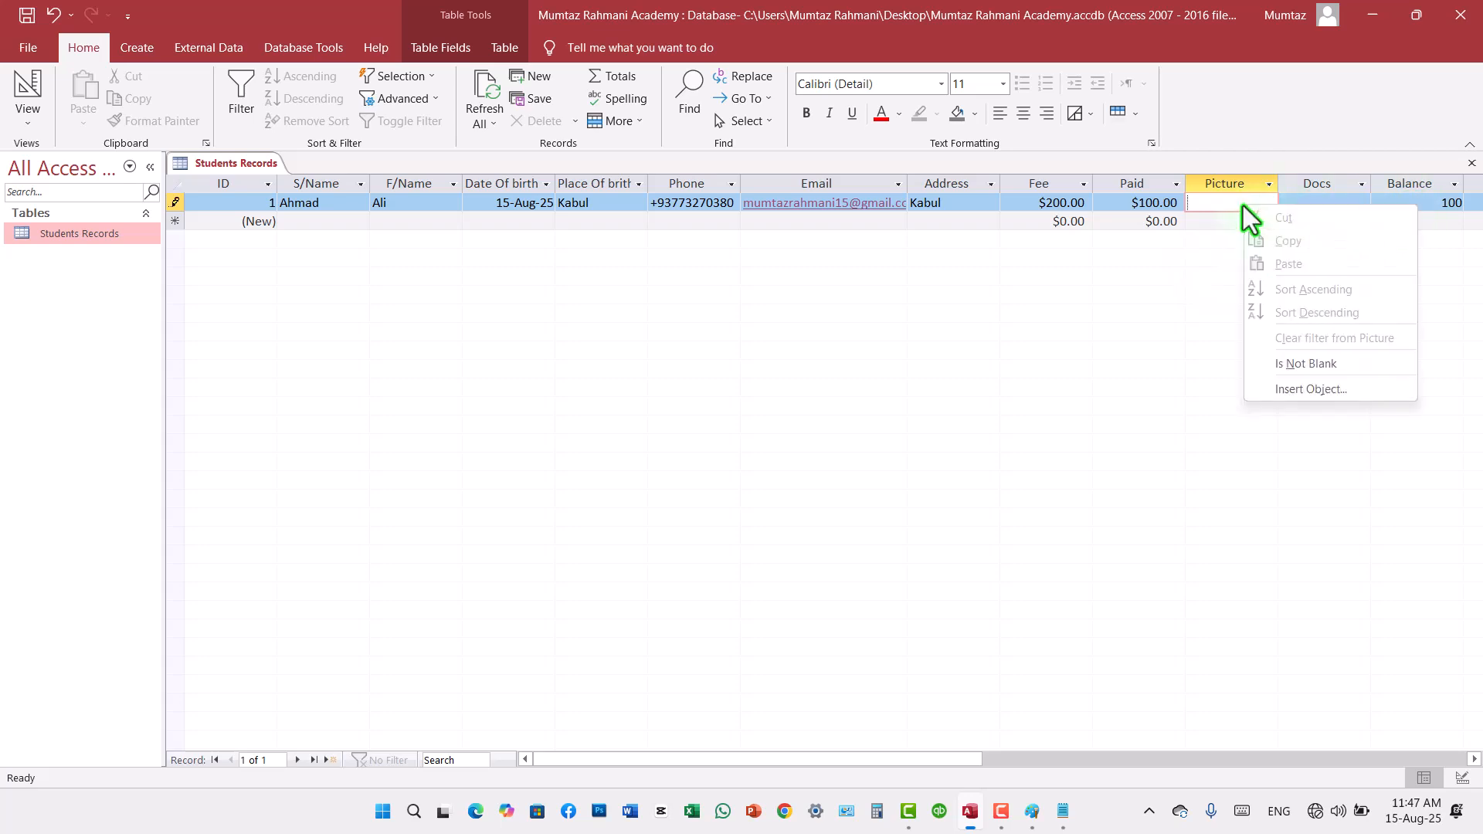
pyautogui.click(1306, 390)
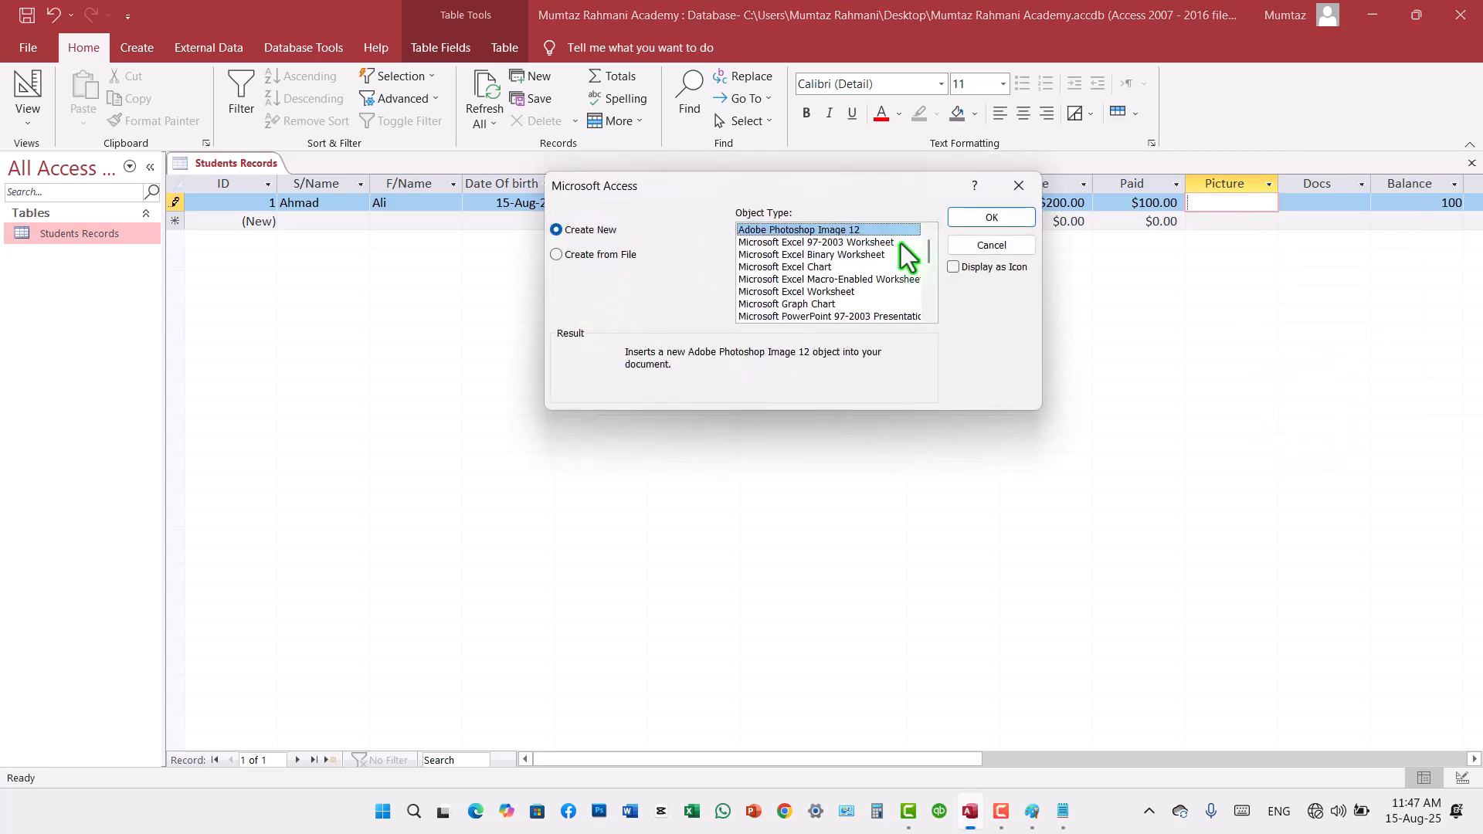
pyautogui.click(603, 254)
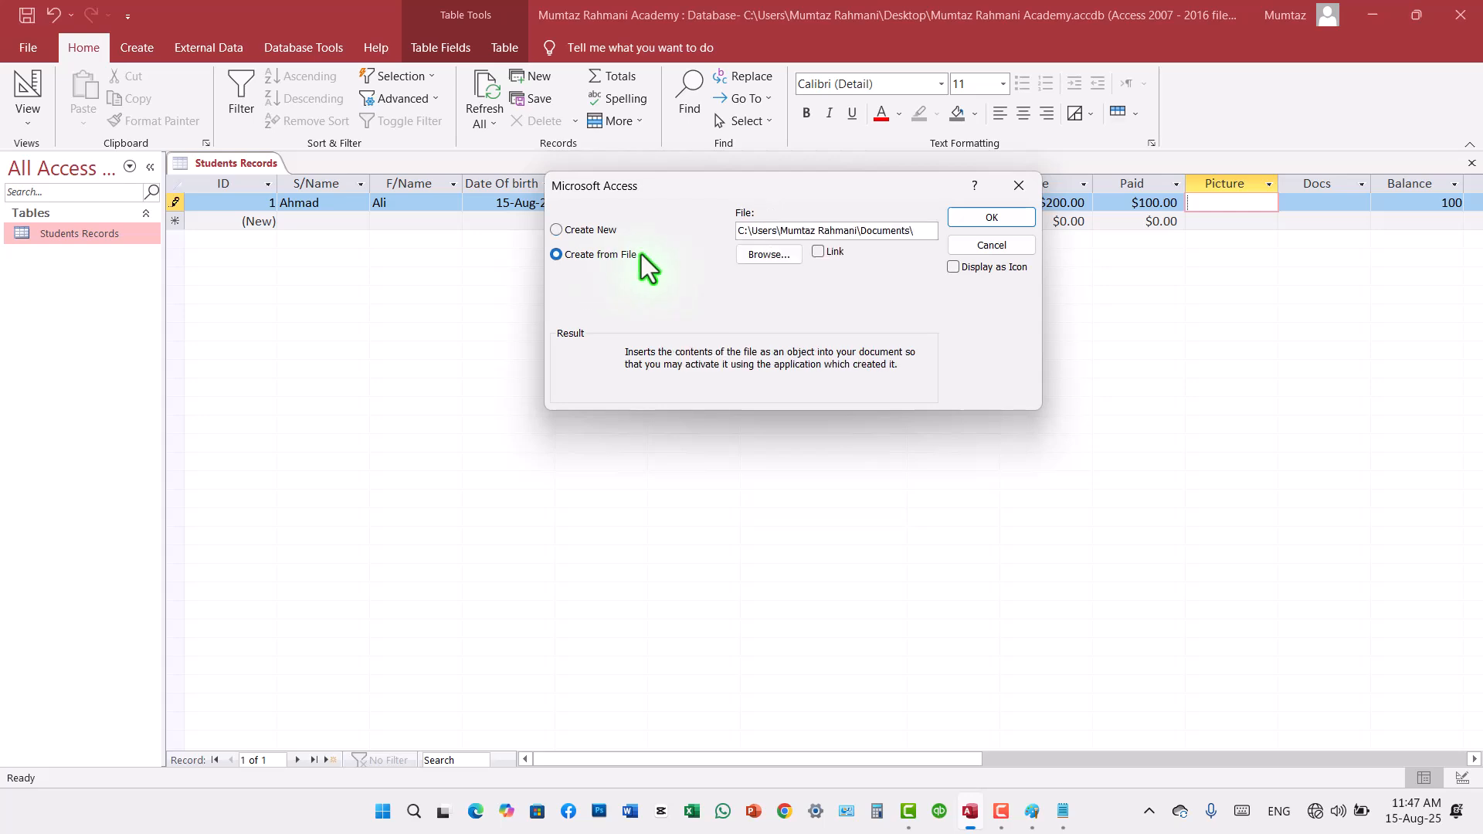
pyautogui.click(748, 257)
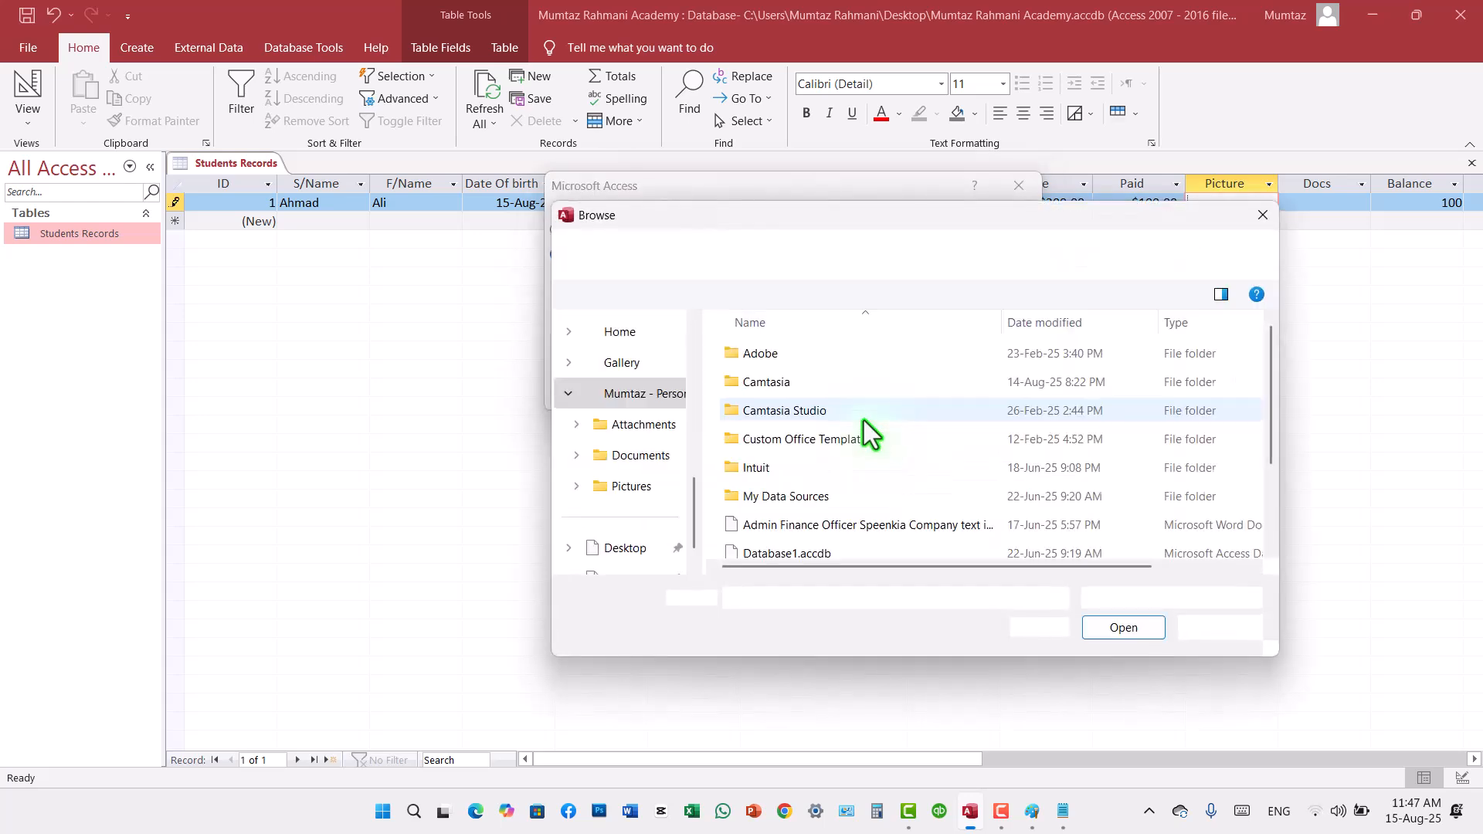
pyautogui.click(644, 486)
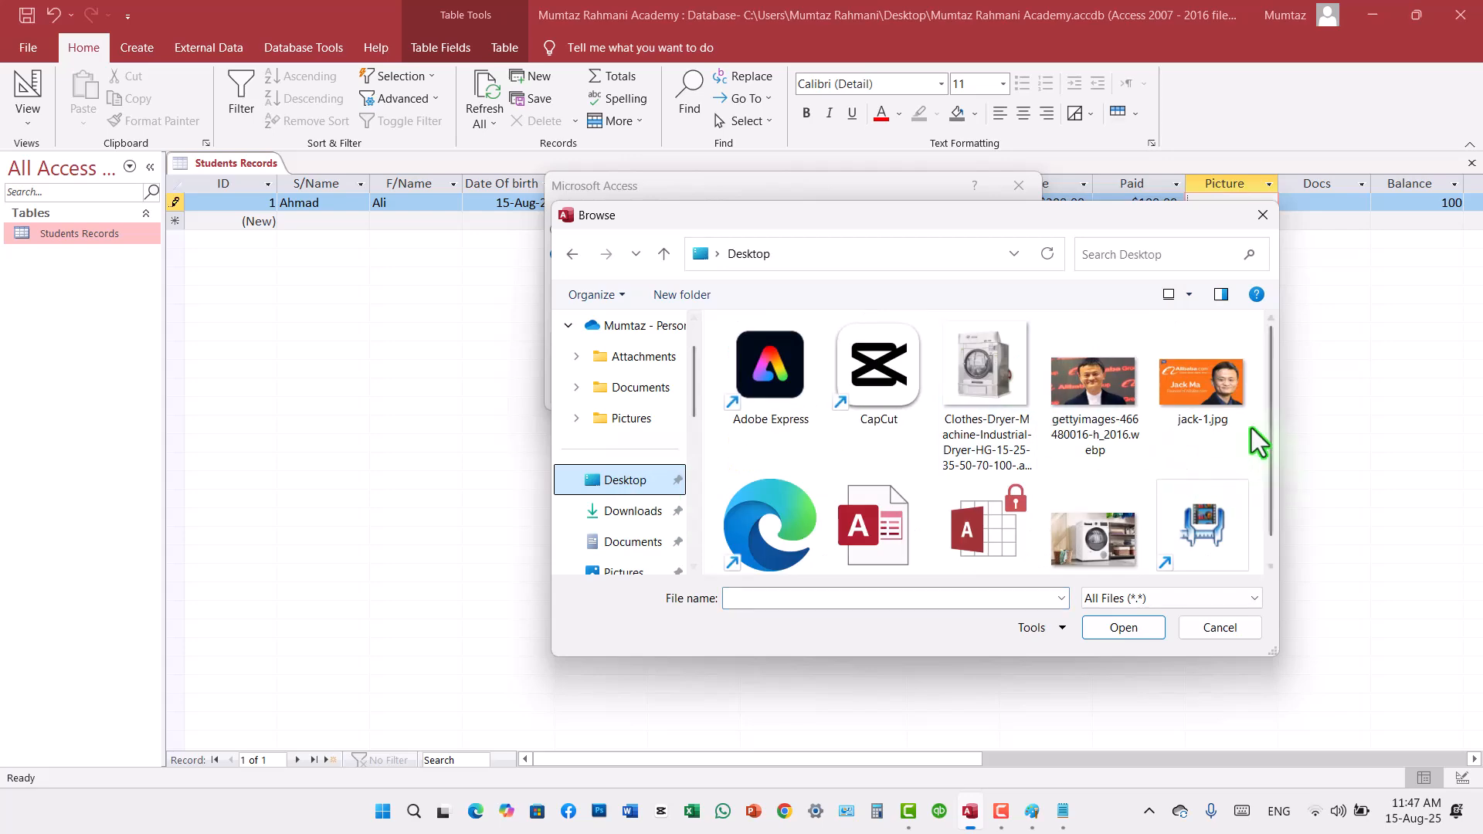
pyautogui.click(1213, 385)
pyautogui.click(1098, 627)
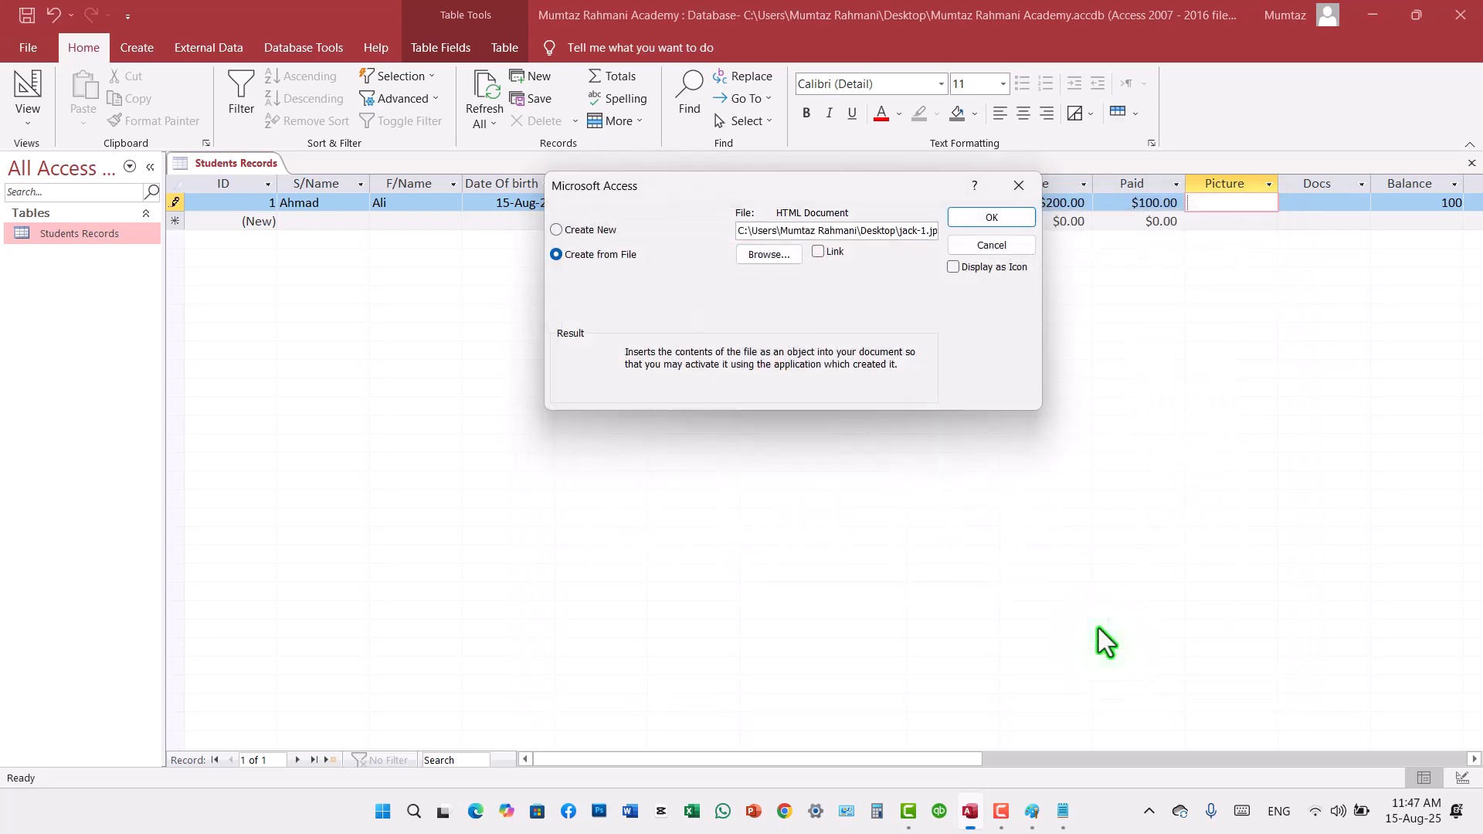
pyautogui.click(991, 217)
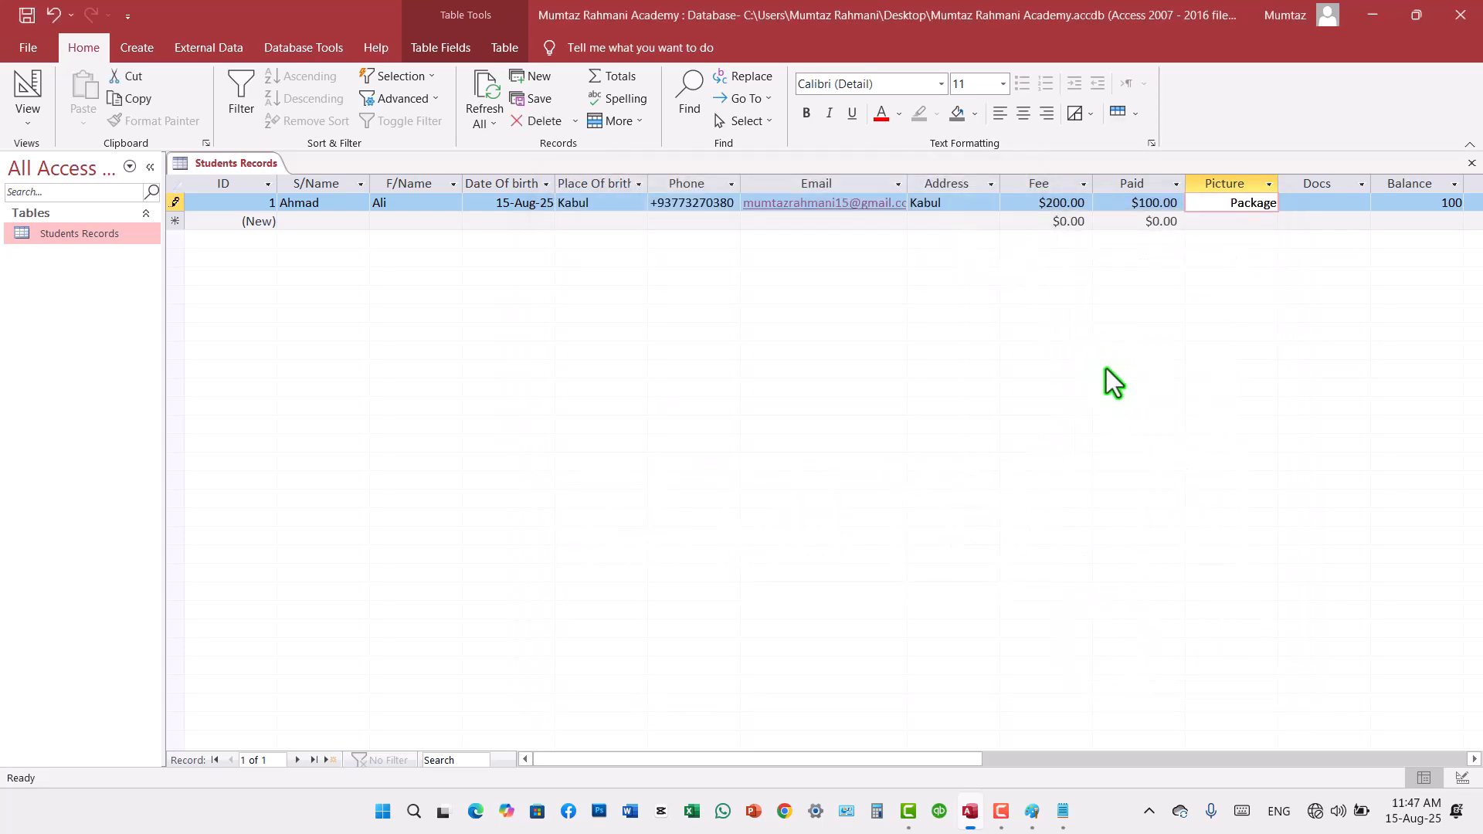
pyautogui.click(1318, 206)
pyautogui.rightClick(1318, 206)
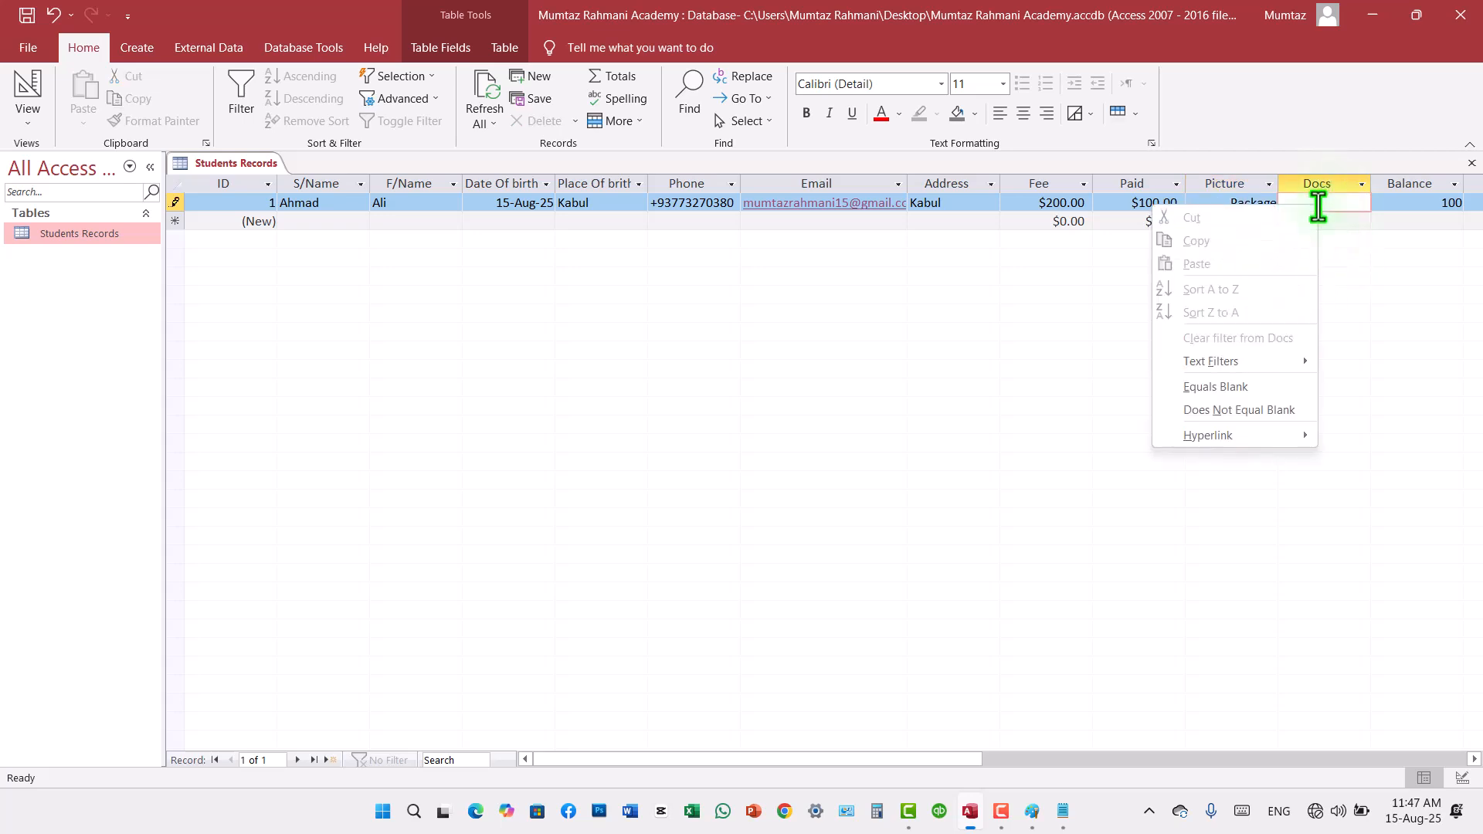
pyautogui.click(1407, 465)
pyautogui.rightClick(1343, 205)
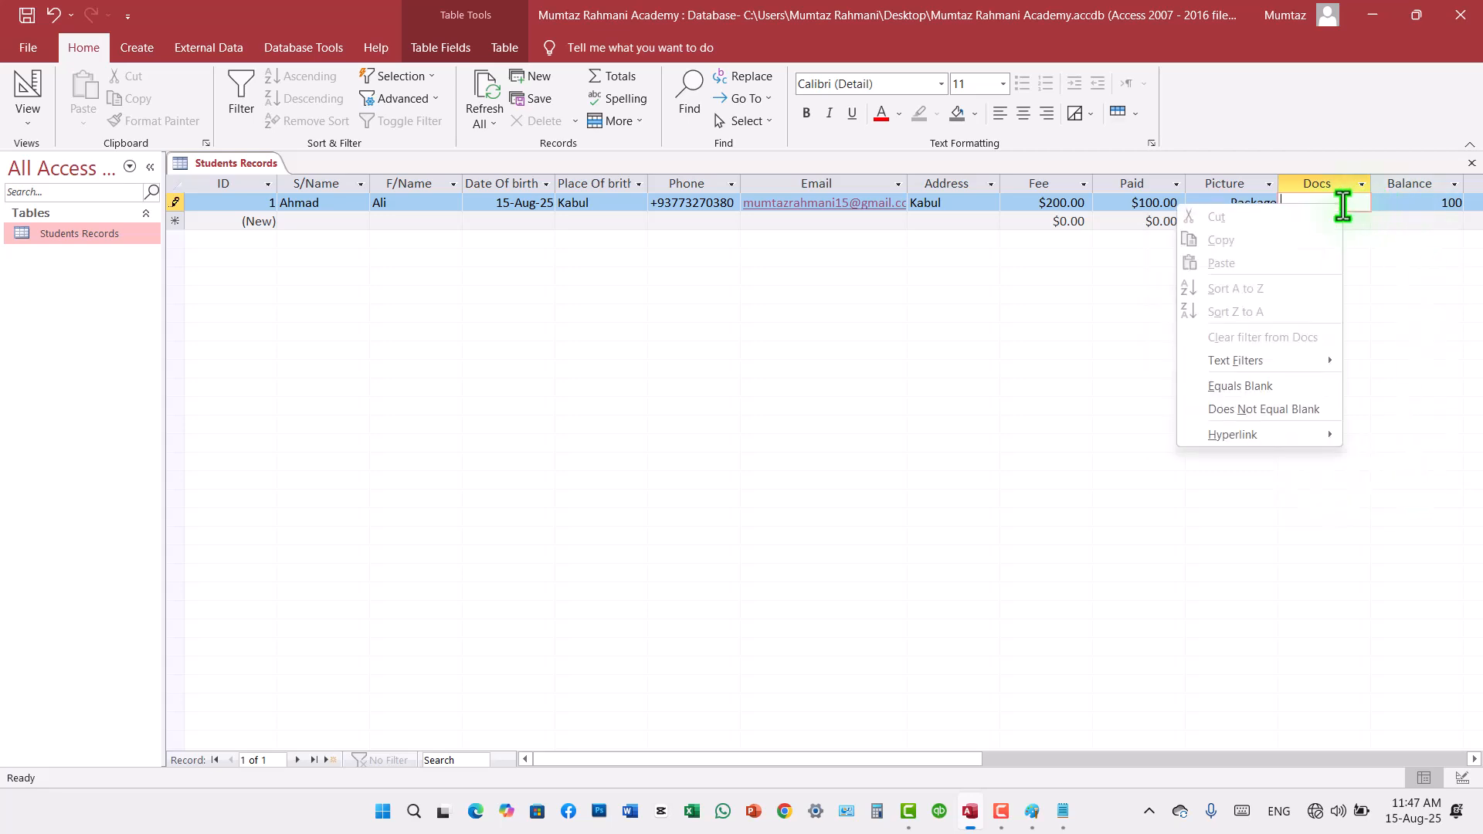
pyautogui.click(1403, 208)
# Step: Test the first record's Active checkbox by ticking it and clearing it again
pyautogui.click(1405, 203)
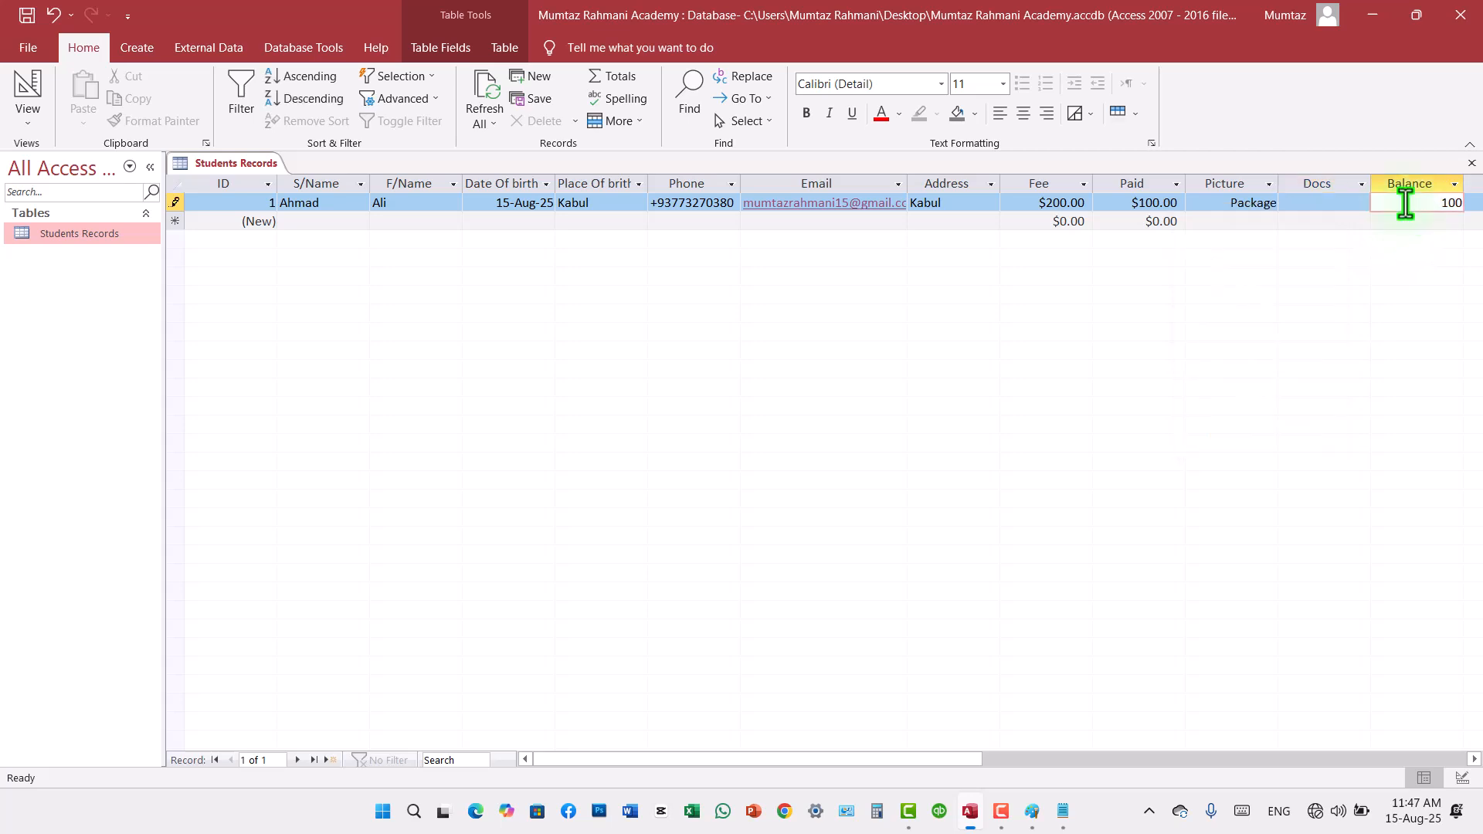
pyautogui.press('Tab')
pyautogui.press('Tab')
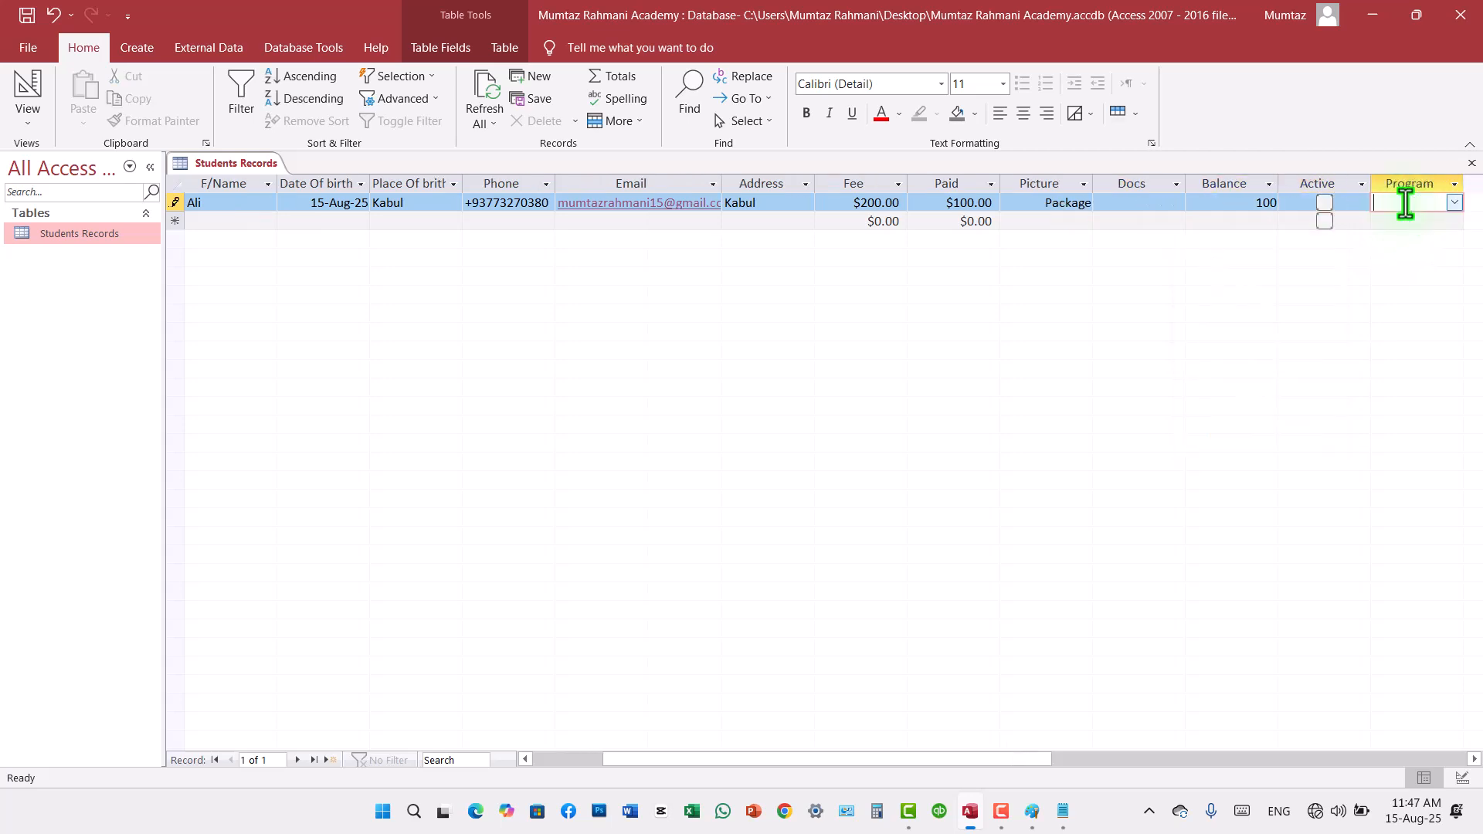
pyautogui.click(1322, 204)
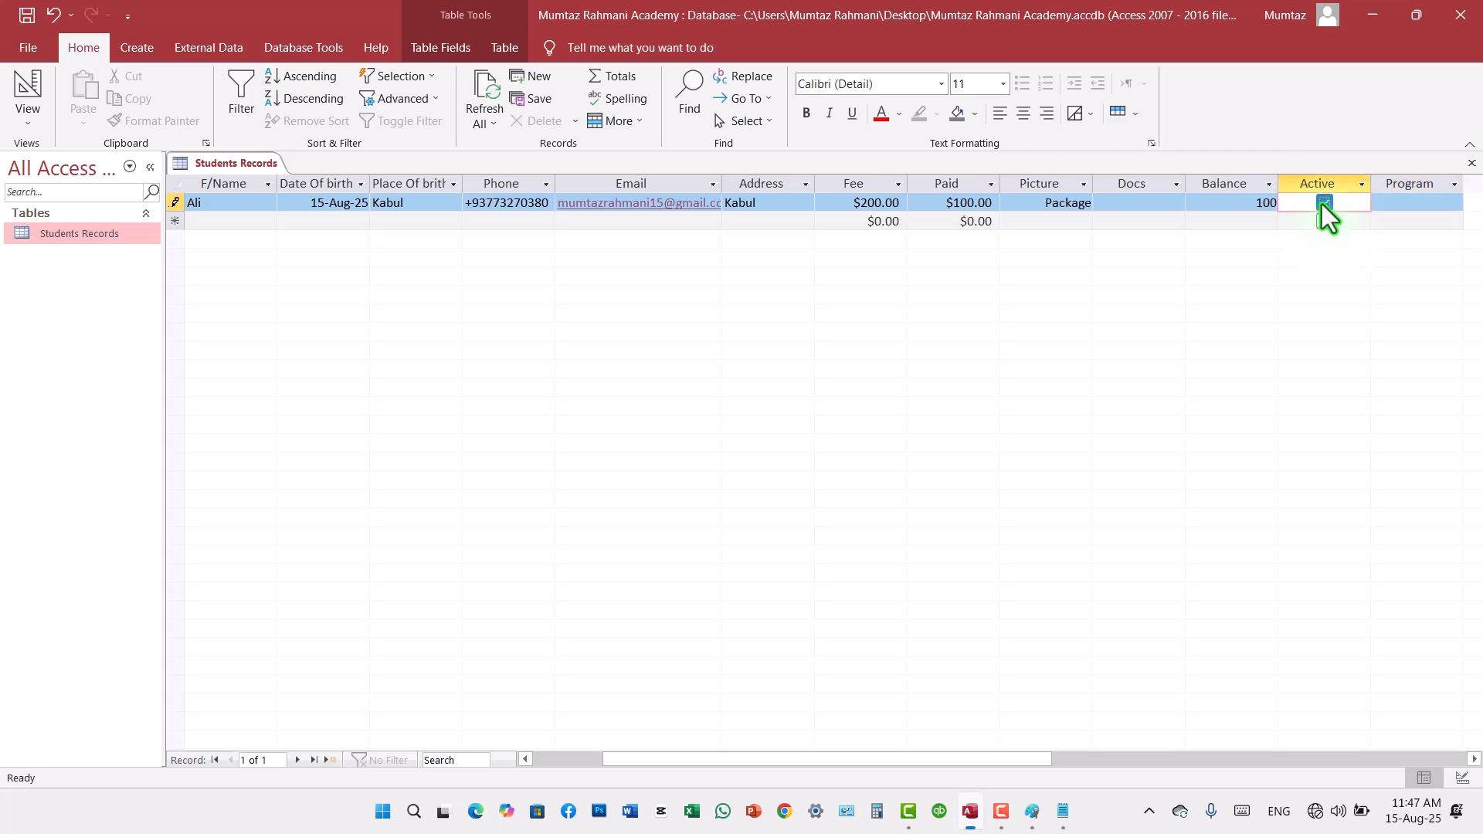
pyautogui.click(1381, 209)
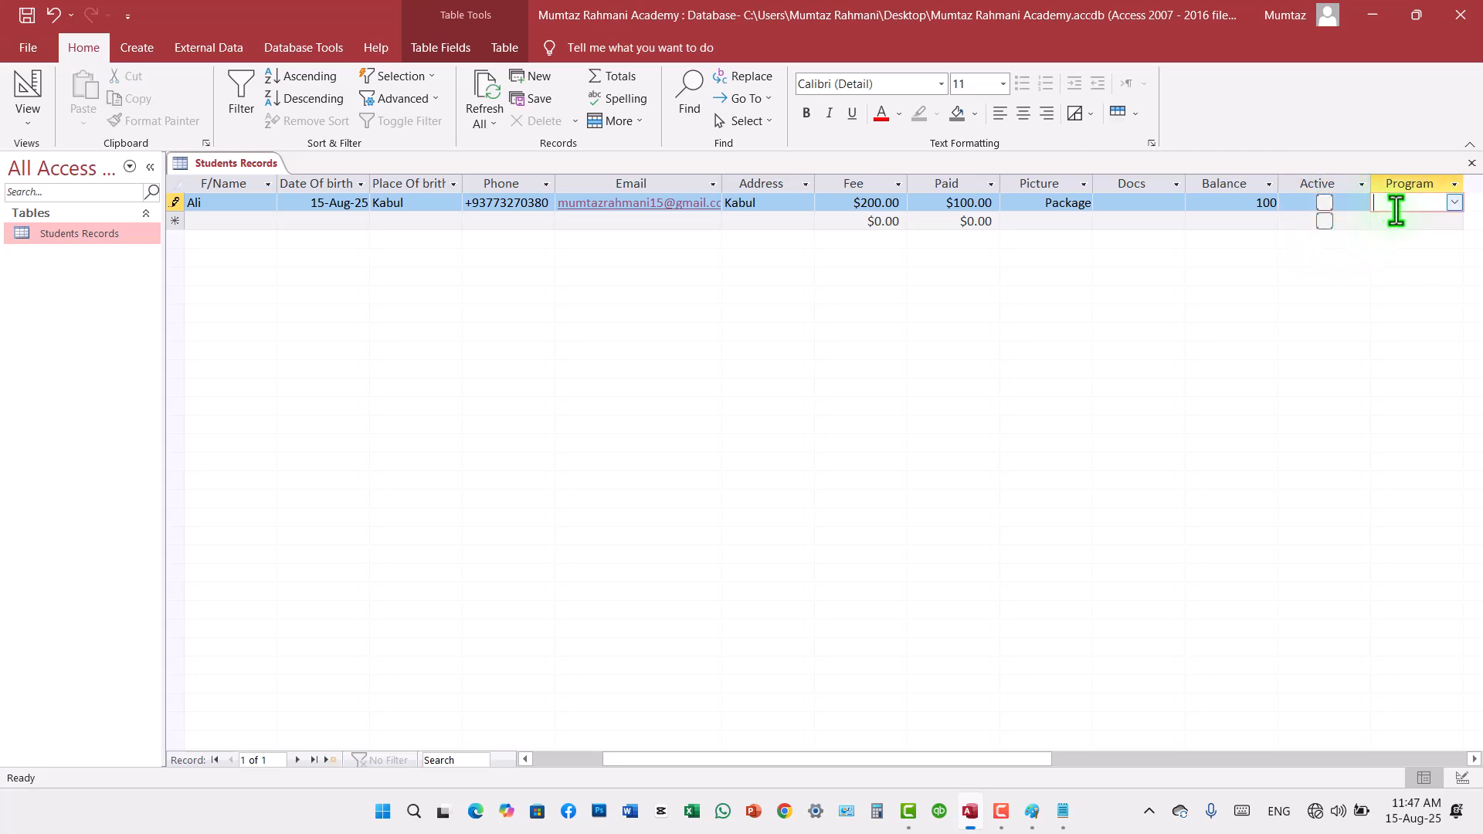
pyautogui.press('Tab')
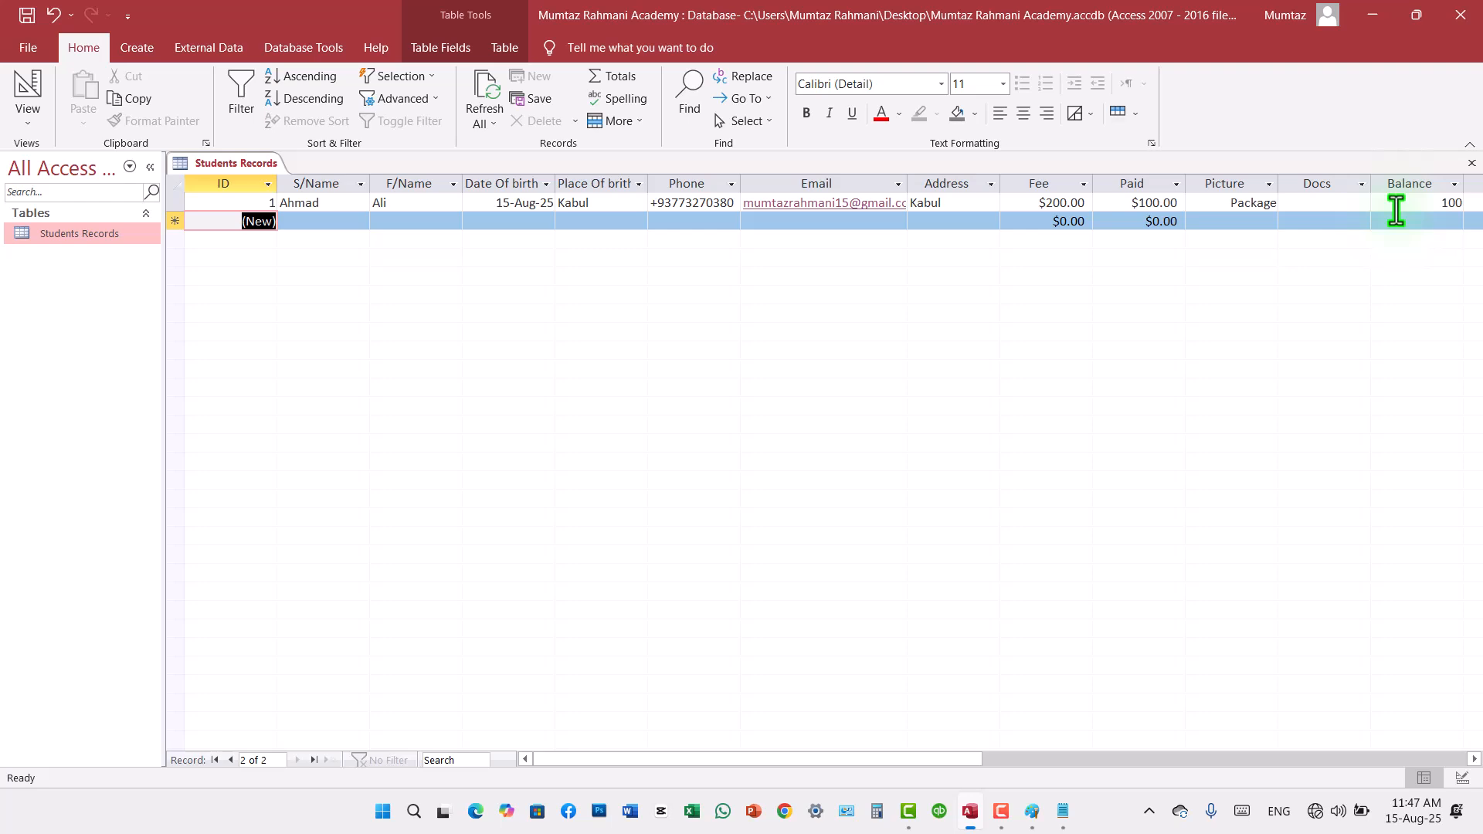
# Step: Choose DIT as the first record's Program and save the Students Records table
pyautogui.click(345, 201)
pyautogui.press('Tab')
pyautogui.press('Tab')
pyautogui.press('Tab')
pyautogui.press('Tab')
pyautogui.press('Tab')
pyautogui.press('Tab')
pyautogui.press('Tab')
pyautogui.press('Tab')
pyautogui.press('Tab')
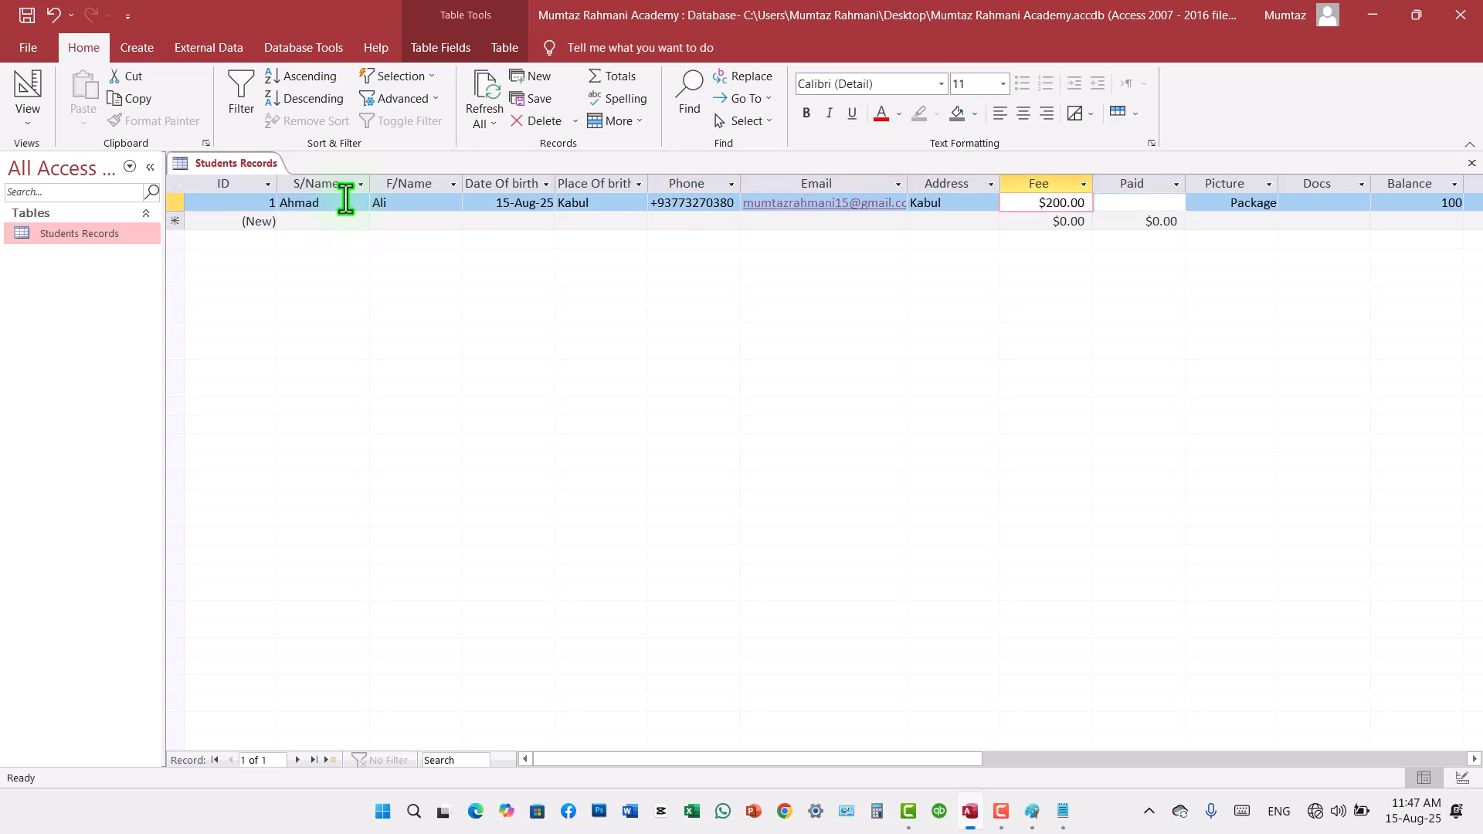
pyautogui.press('Tab')
pyautogui.press('Tab')
pyautogui.press('Tab')
pyautogui.press('Tab')
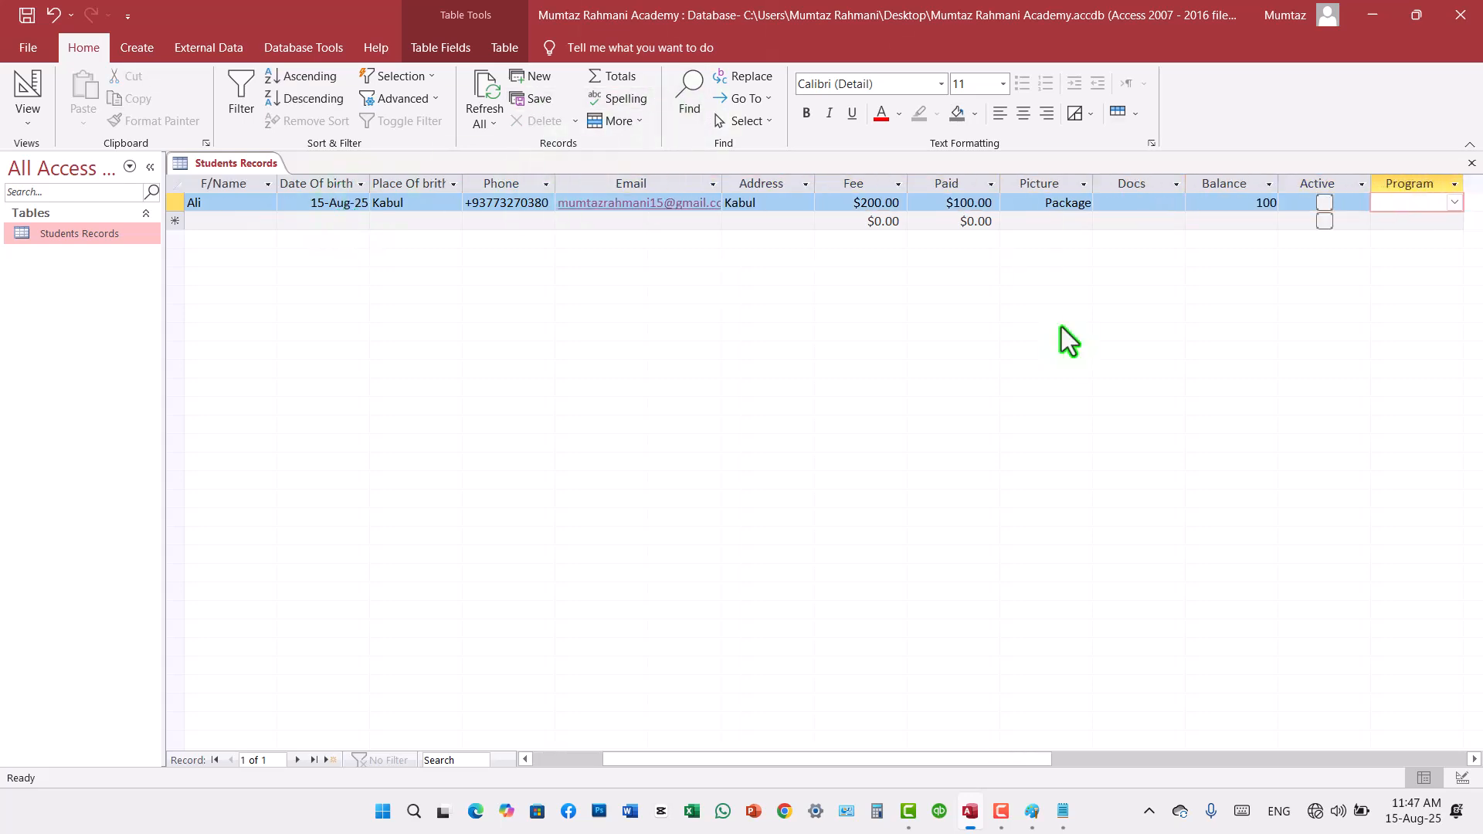
pyautogui.click(1455, 204)
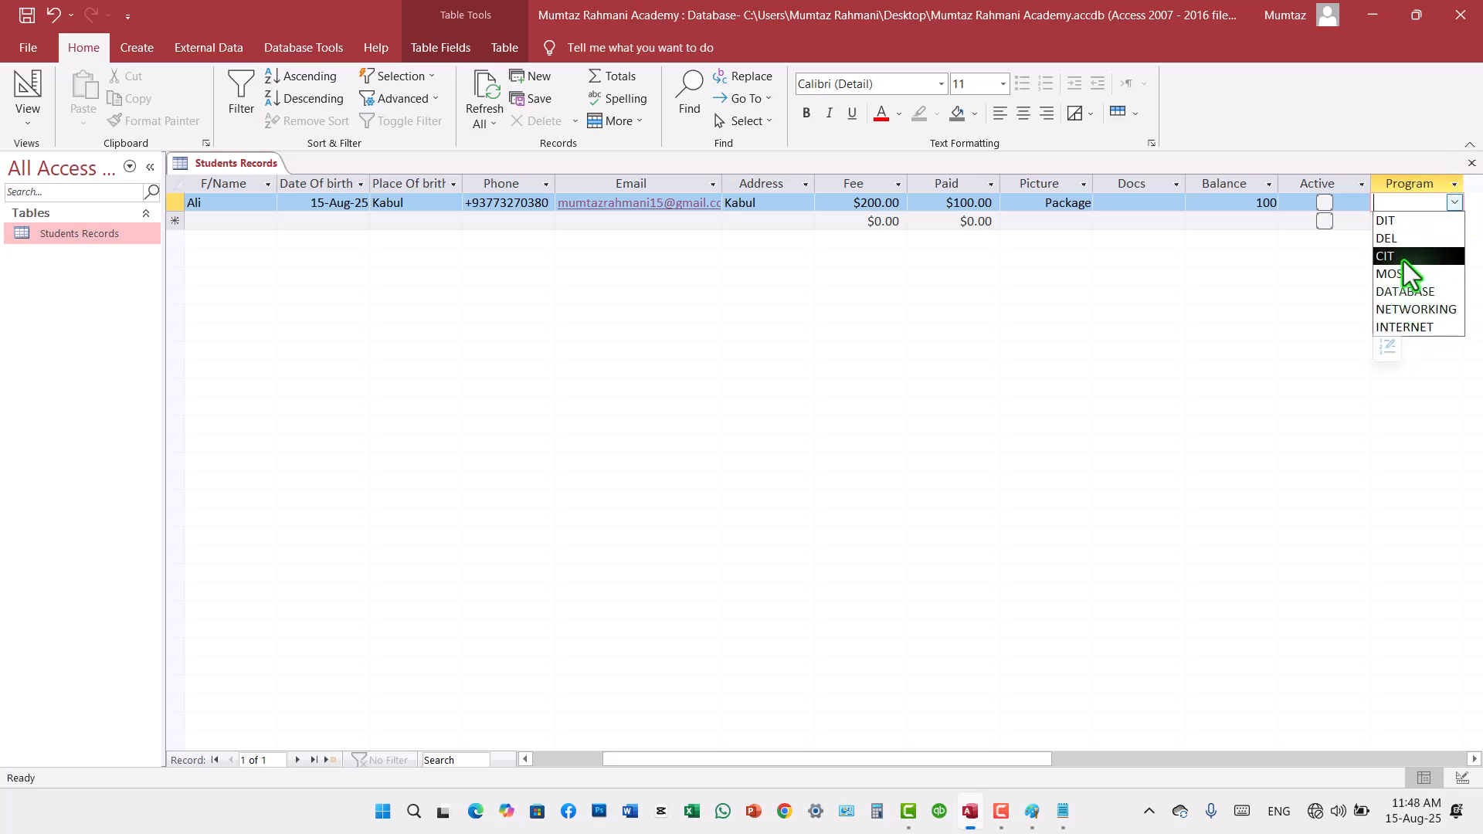
pyautogui.click(1397, 225)
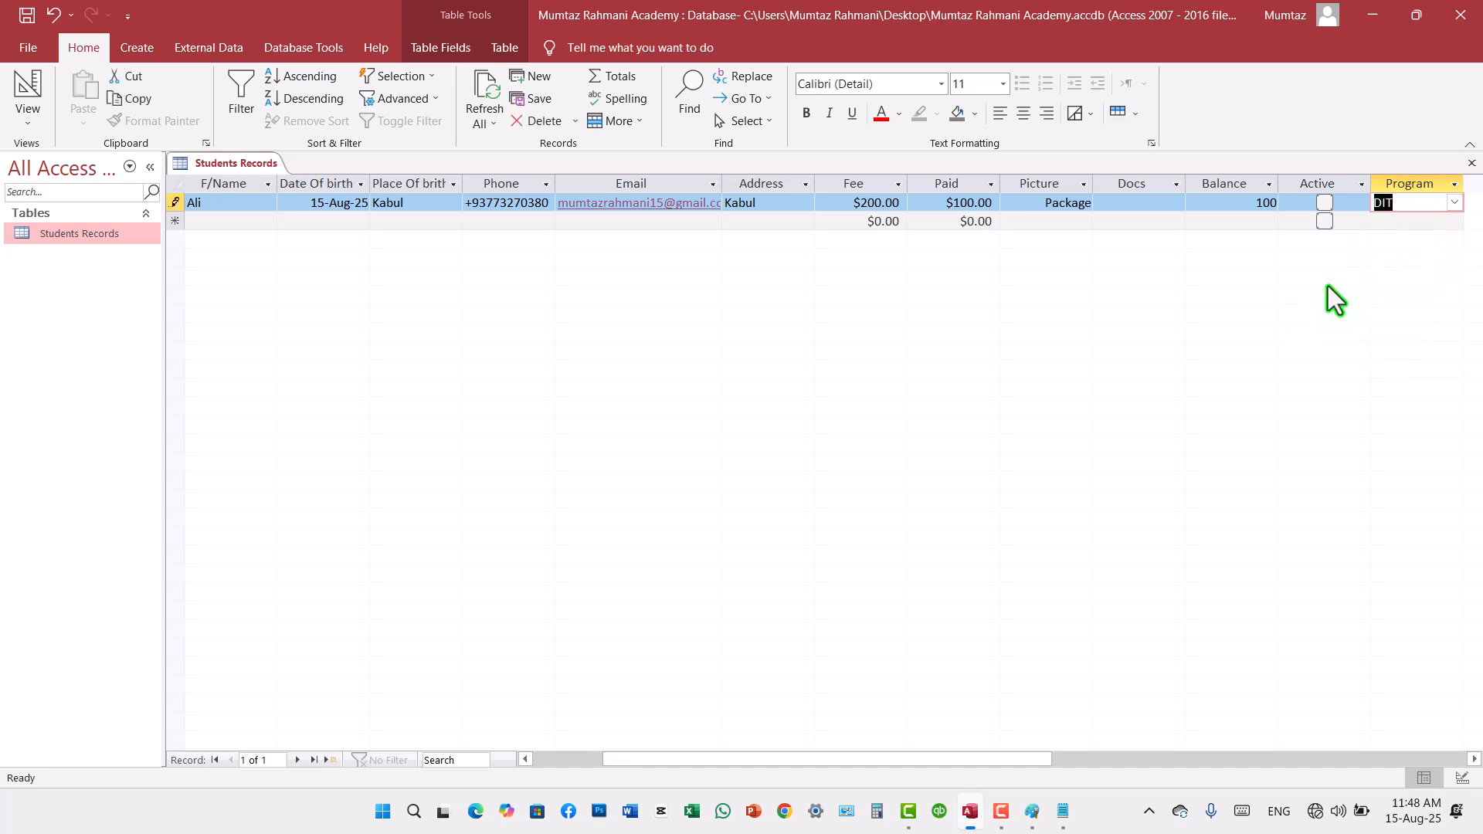
pyautogui.click(27, 15)
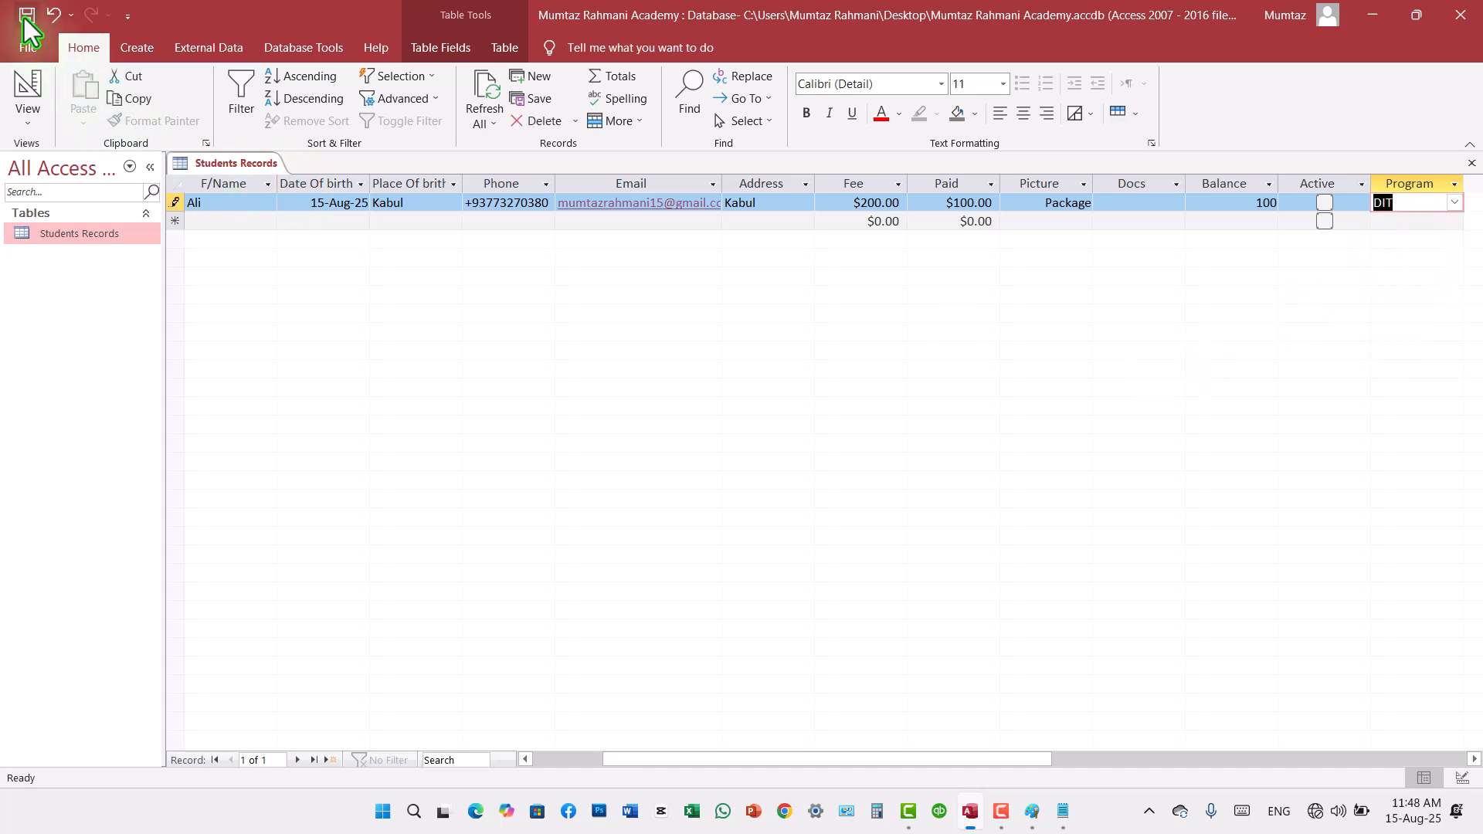